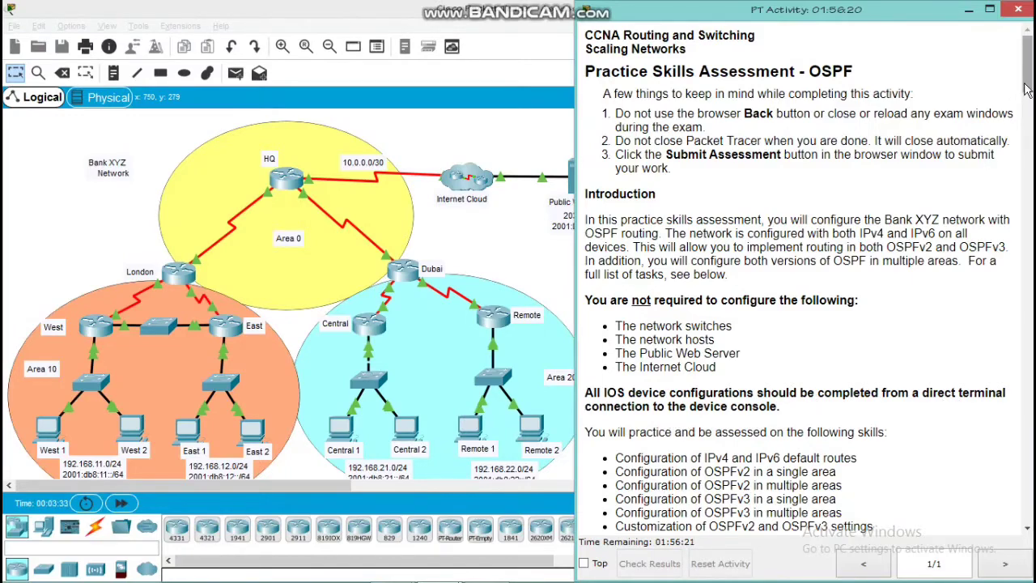
Review the assessment's list of tested skills and the configuration tasks for routers HQ, London and West
left_click_drag(1025, 93, 1025, 117)
scroll(1024, 117, "up", 2)
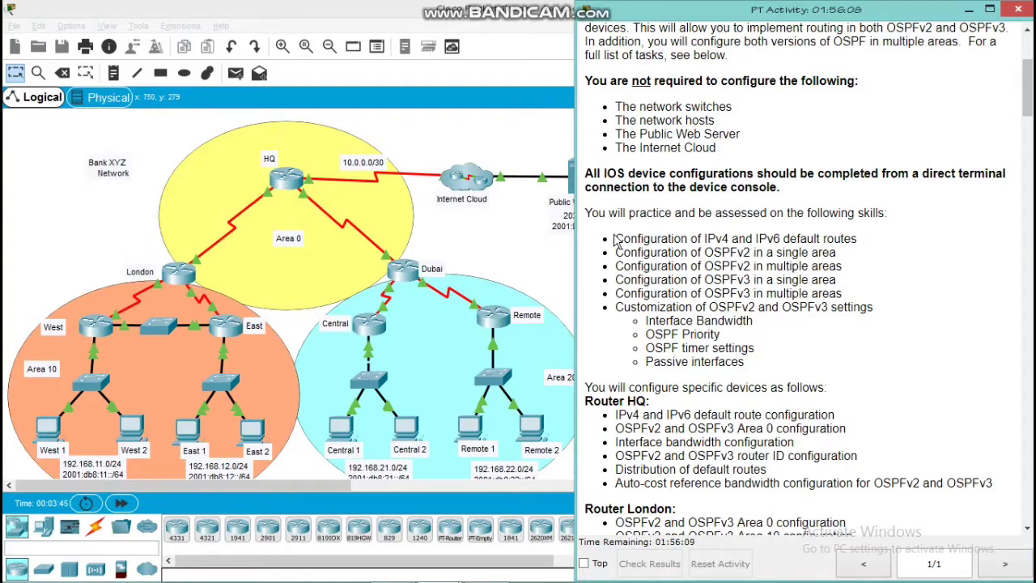
left_click_drag(614, 239, 759, 359)
left_click(758, 358)
scroll(1022, 110, "down", 3)
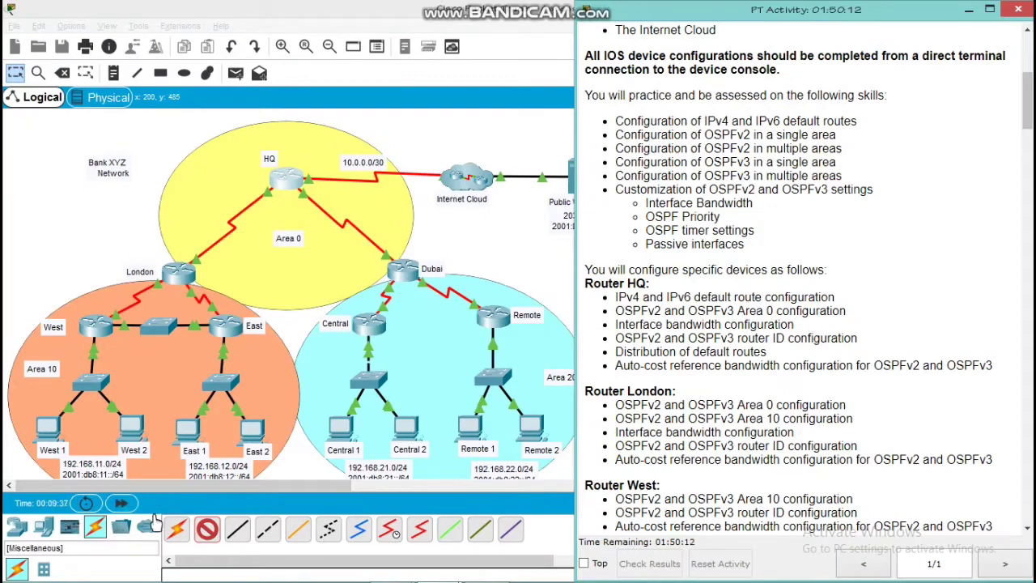
Connect a console cable from the RS 232 port of PC East 2 to the Console port of router HQ
left_click(207, 526)
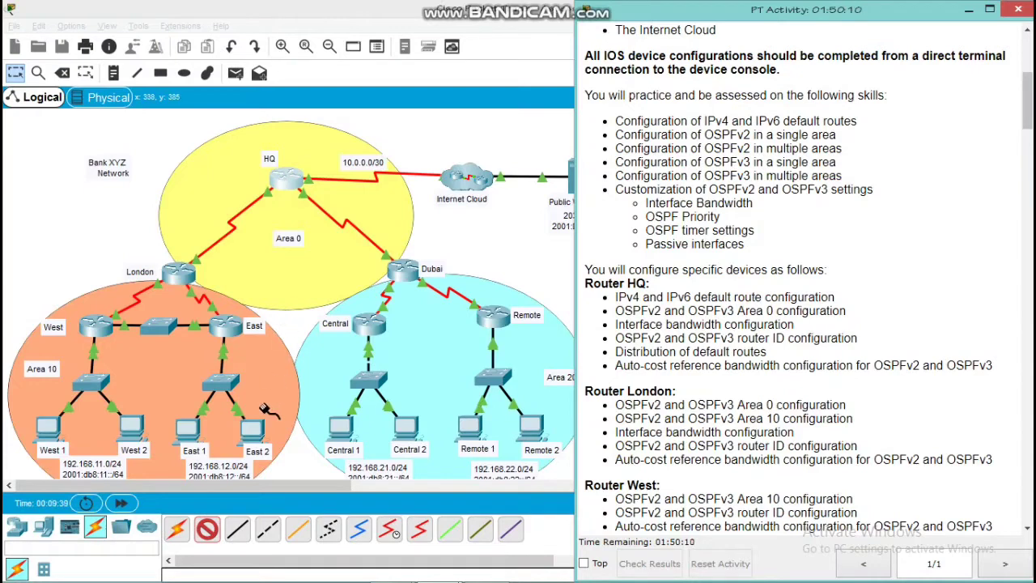
left_click(253, 429)
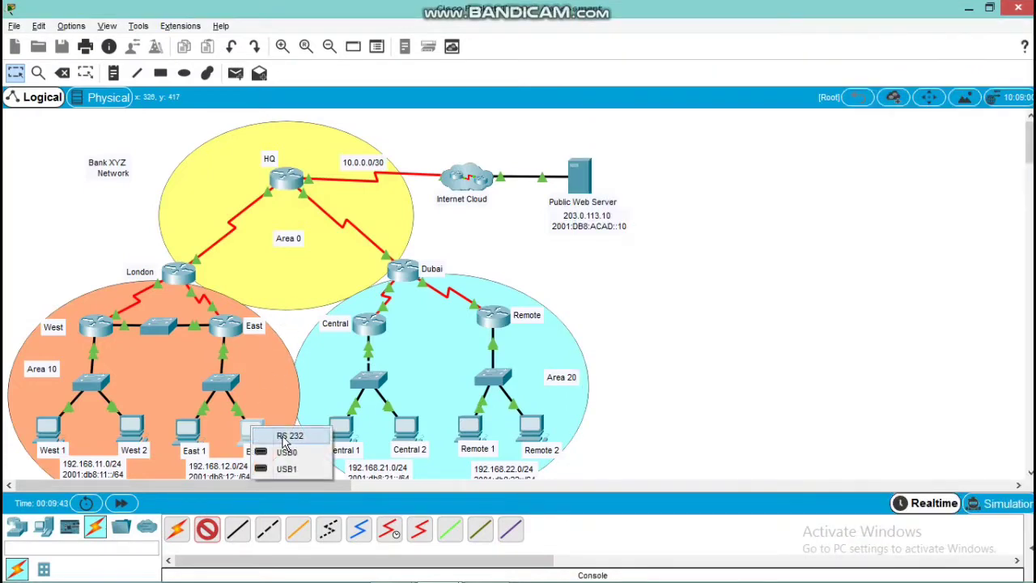
left_click(285, 438)
left_click(285, 183)
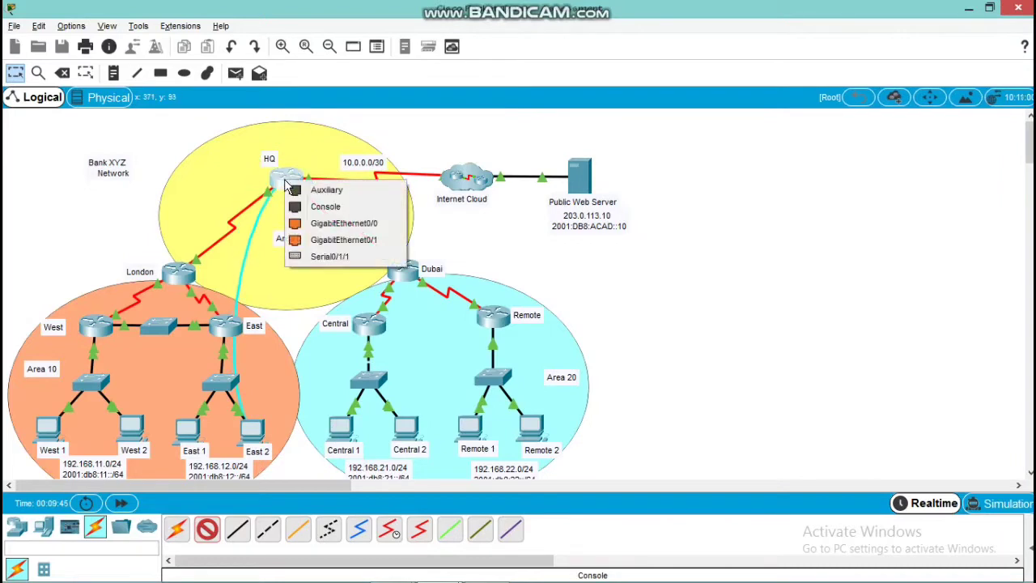
left_click(315, 207)
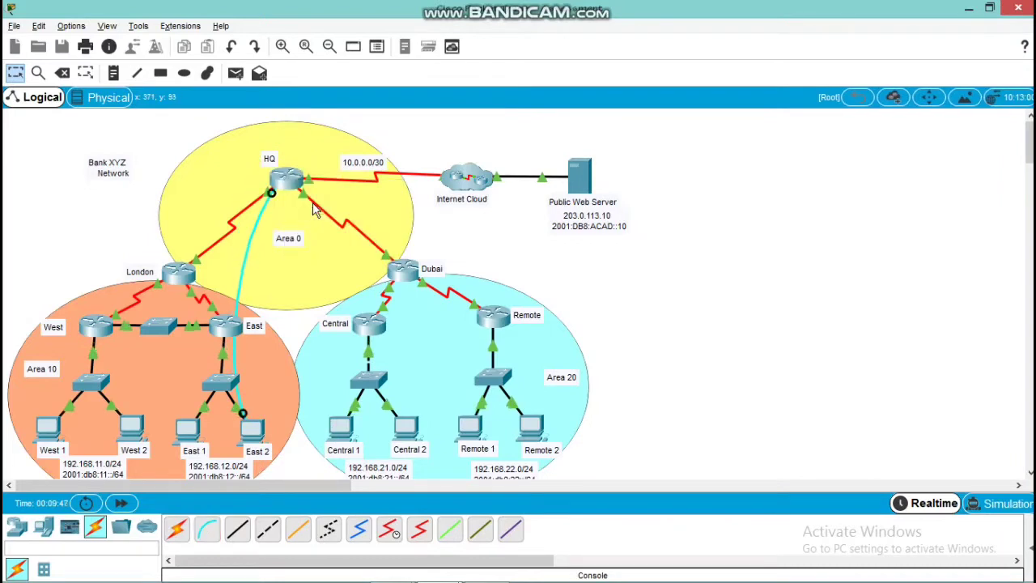
Open a terminal session on PC East 2 with the default connection settings and bring up the HQ router's prompt
left_click(254, 432)
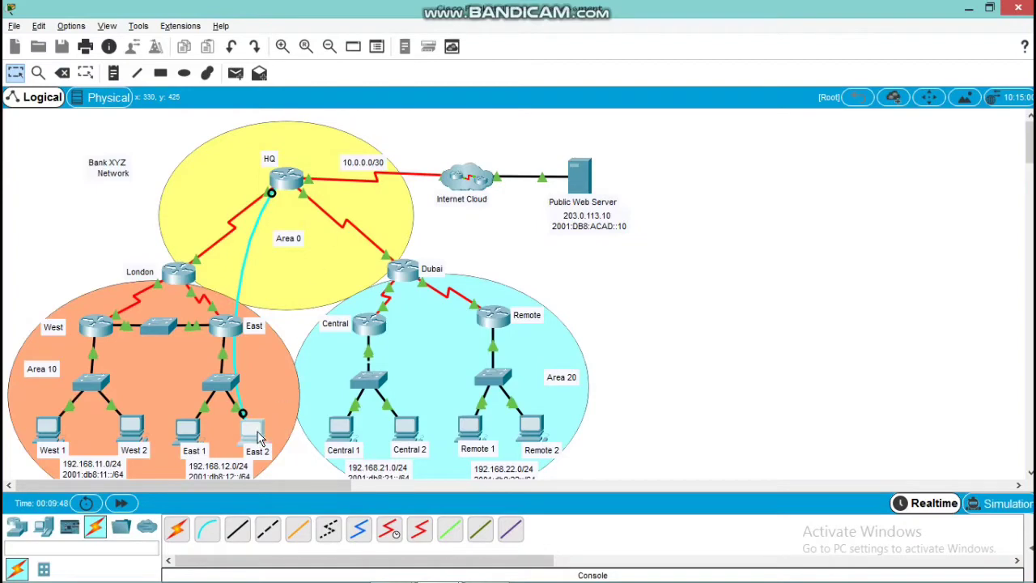
left_click(258, 436)
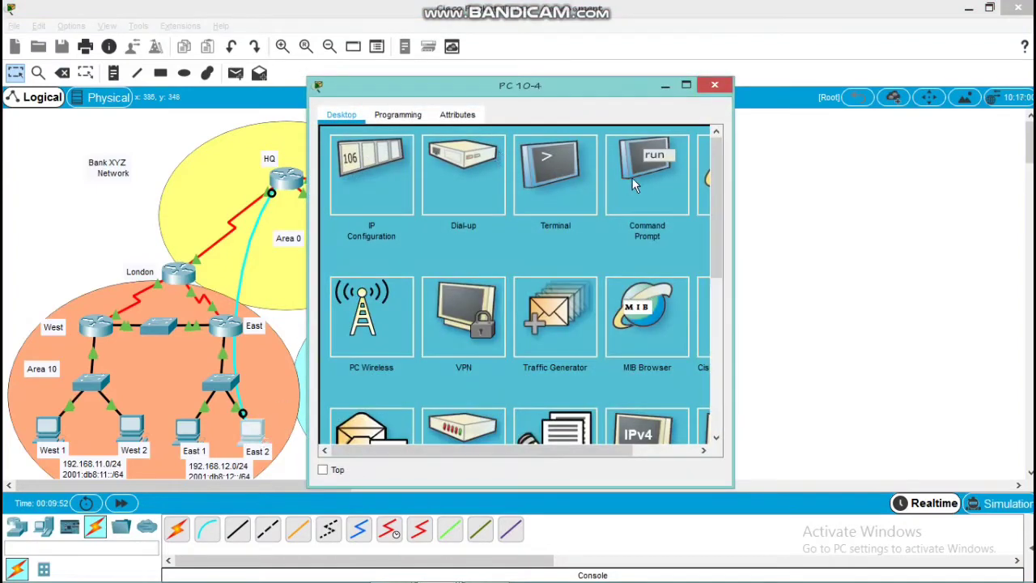
left_click(644, 178)
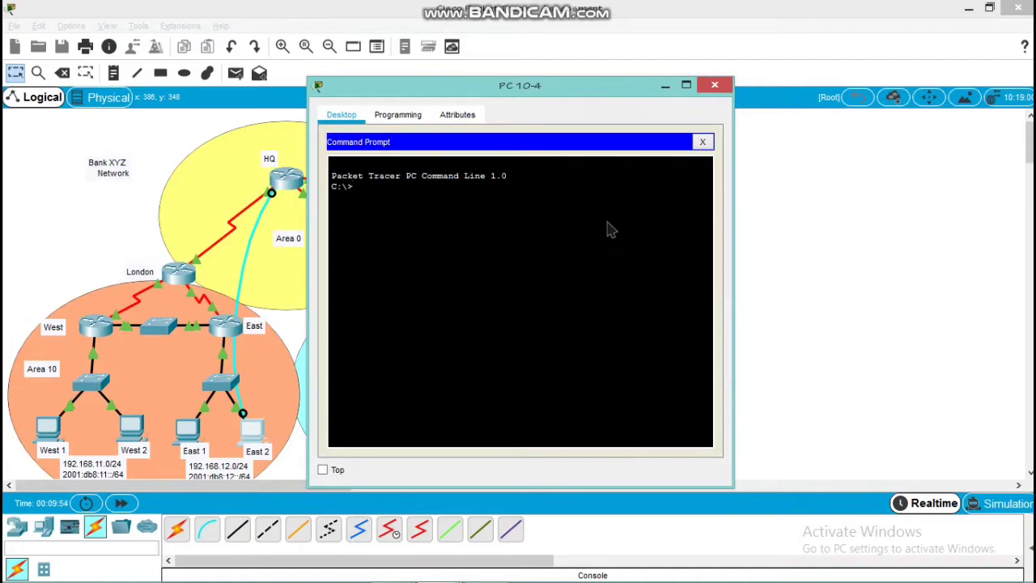
left_click(705, 144)
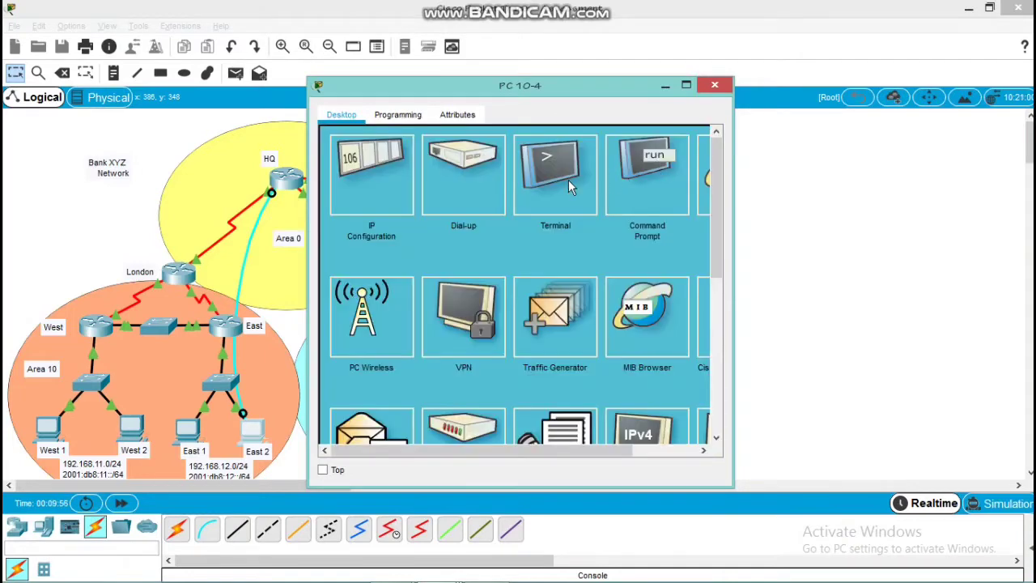
left_click(569, 179)
left_click(677, 284)
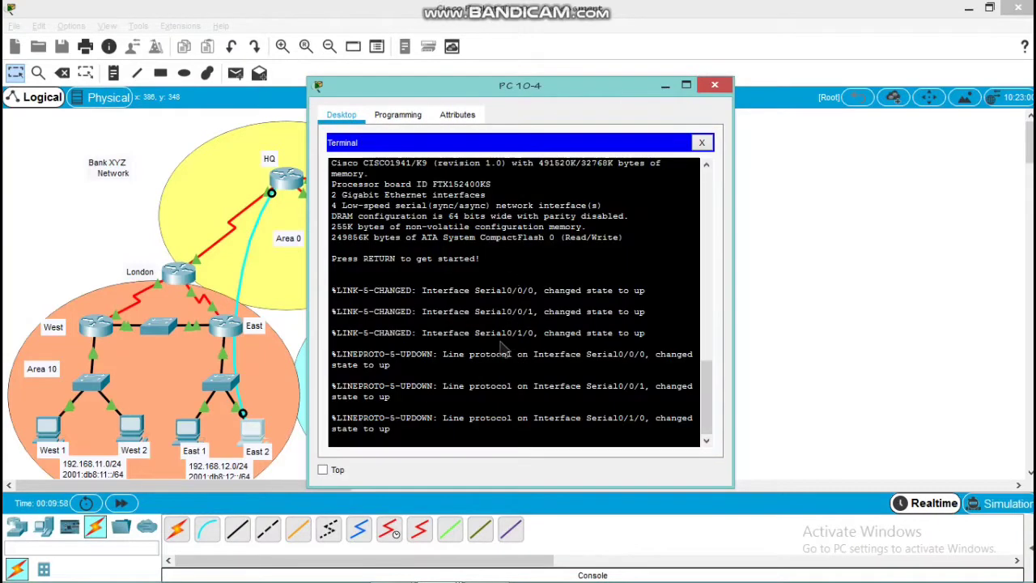
key("Return")
key("Return")
key("Return")
key("Return")
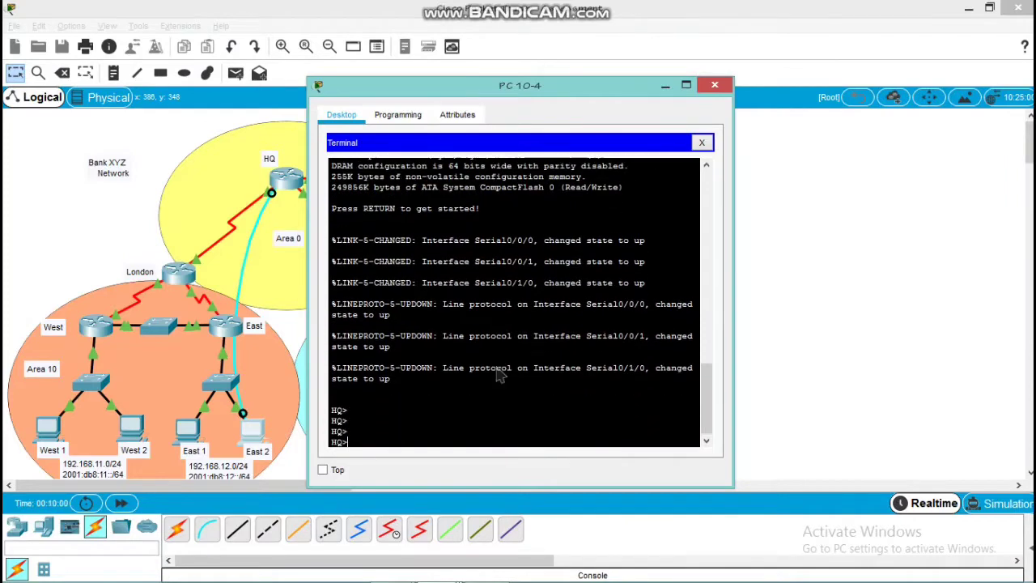
Enter privileged EXEC mode on router HQ
type("EN")
key("Return")
key("Return")
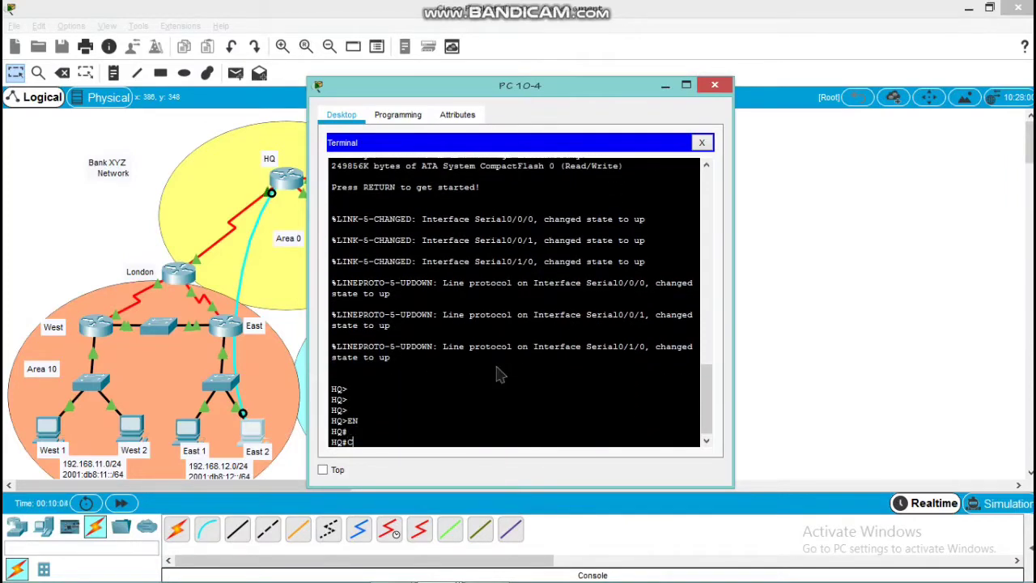
Try to enter configuration mode on HQ with the command "cont t"
type("CINF")
key("BackSpace")
key("BackSpace")
key("BackSpace")
key("BackSpace")
type("cont t")
key("Return")
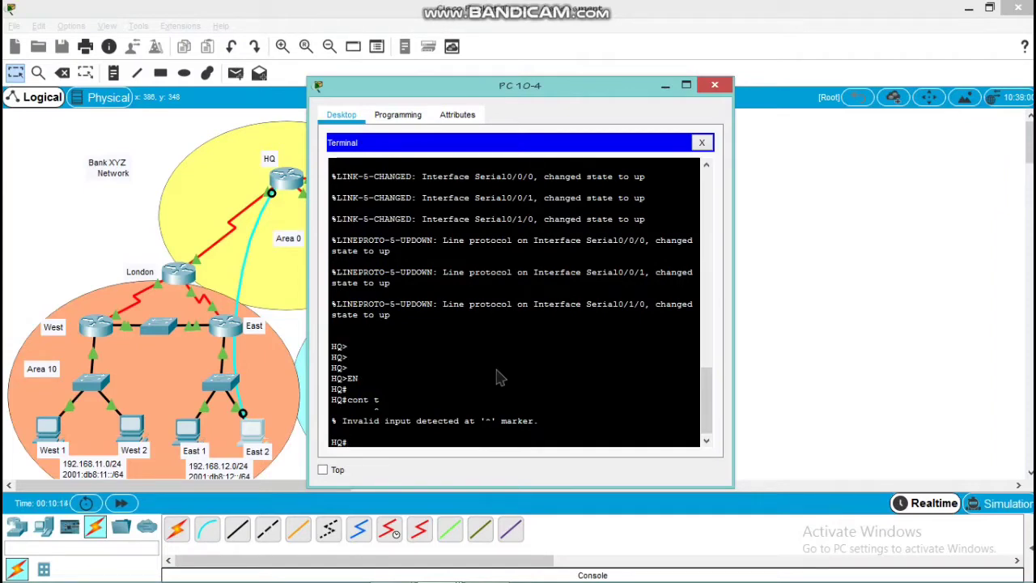
Enter global configuration mode on HQ with the command "conf t"
type("conf t")
key("Return")
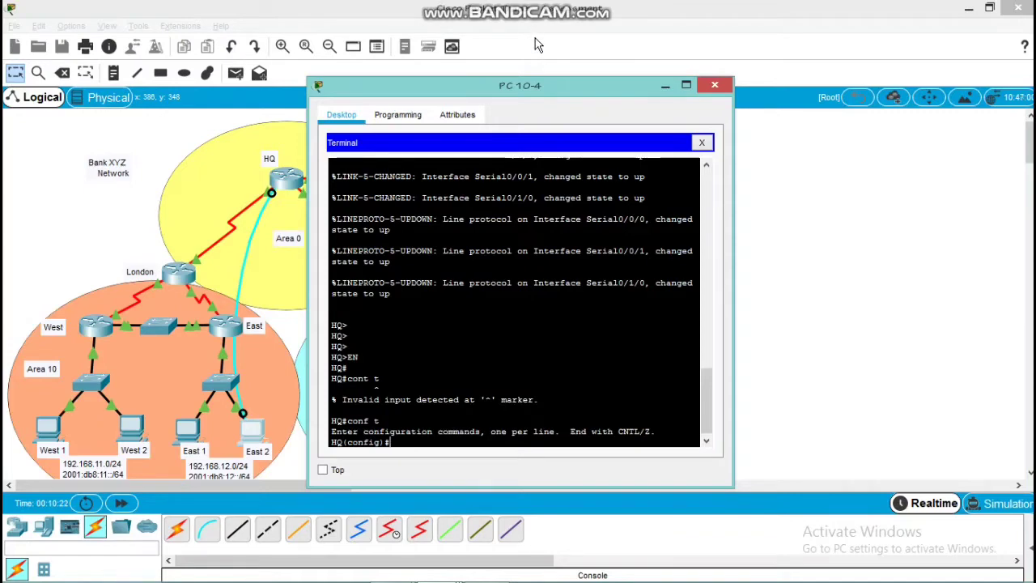
Arrange the PC terminal window beside the PT Activity instructions so that both can be seen
left_click_drag(524, 91, 280, 92)
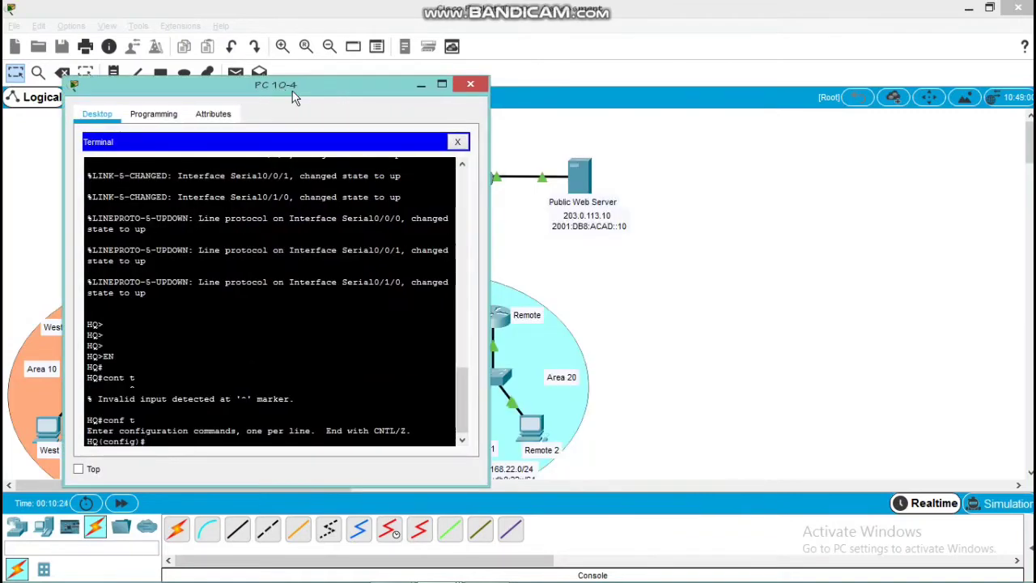
mouse_move(437, 569)
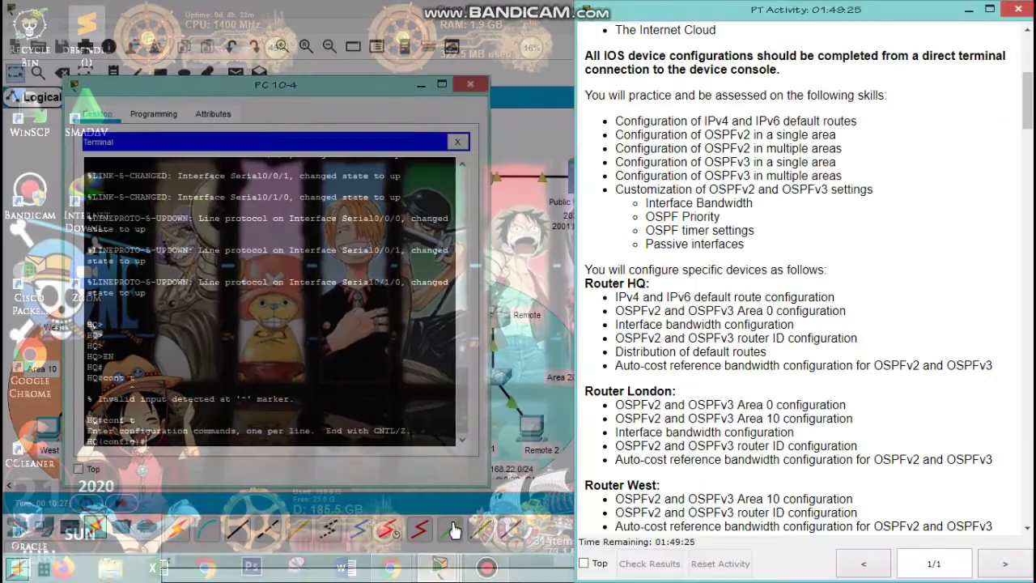
left_click(441, 494)
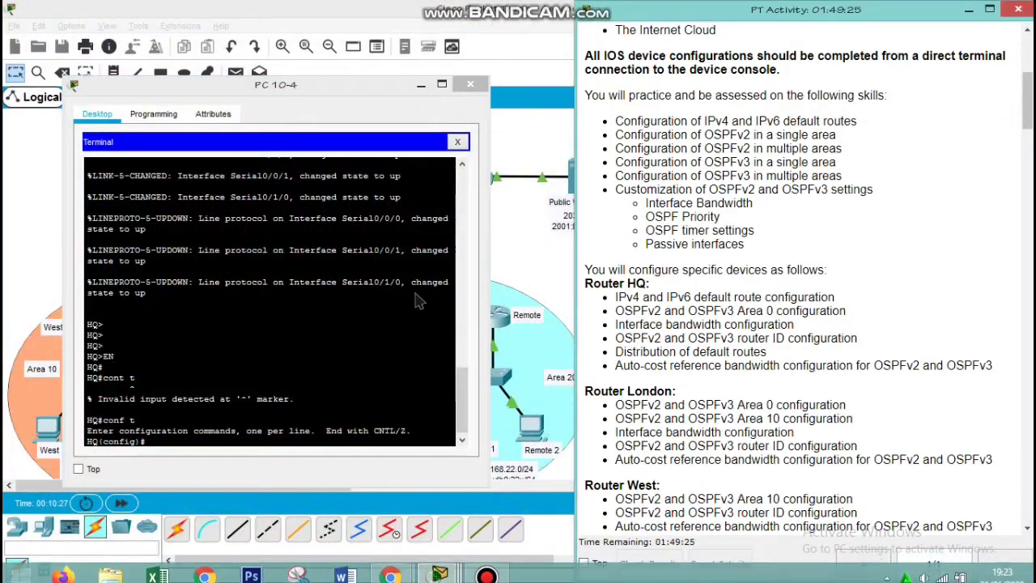
Configure an IPv4 default route on HQ, 0.0.0.0 0.0.0.0, with s0/1/0 as the exit interface
left_click(182, 447)
type("ip r")
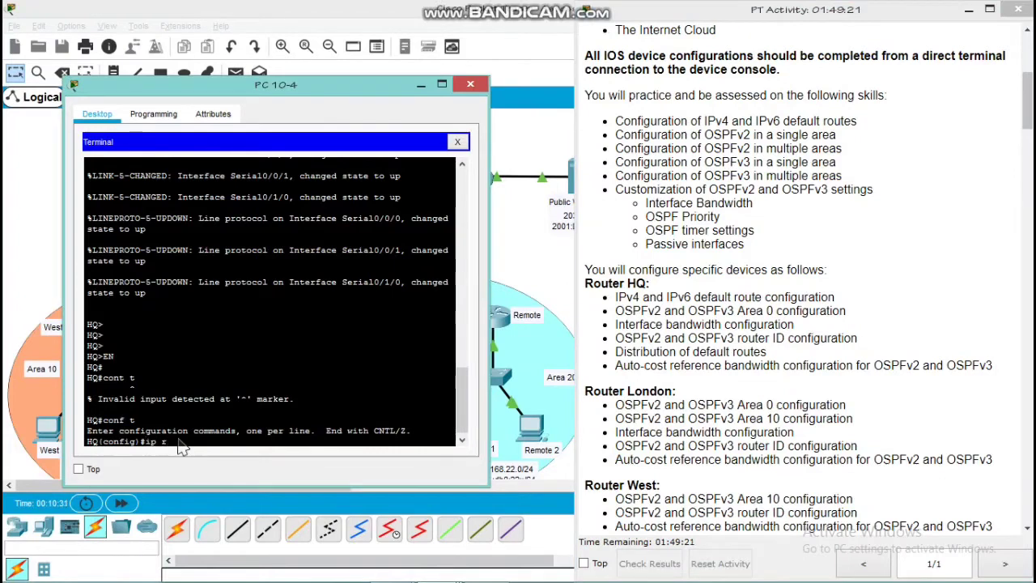
type("oute 0.0.0.0.0 ")
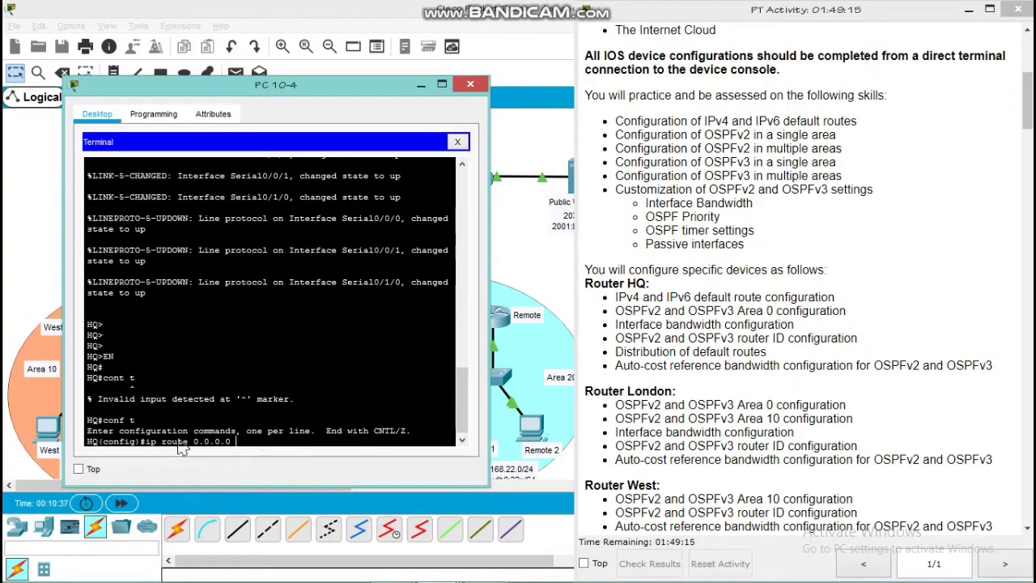
type("0.0.0.0 s0/1/0")
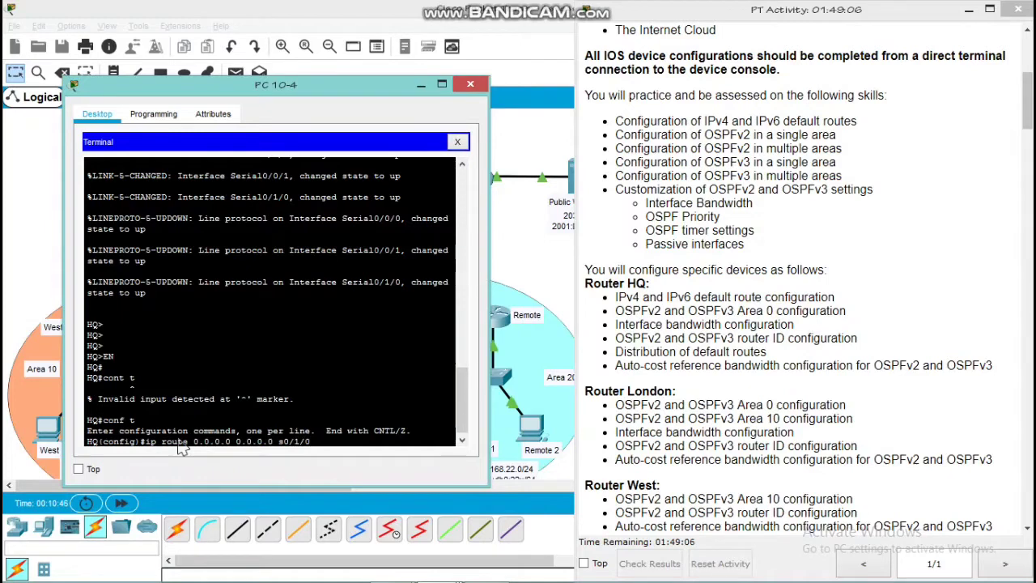
key("Return")
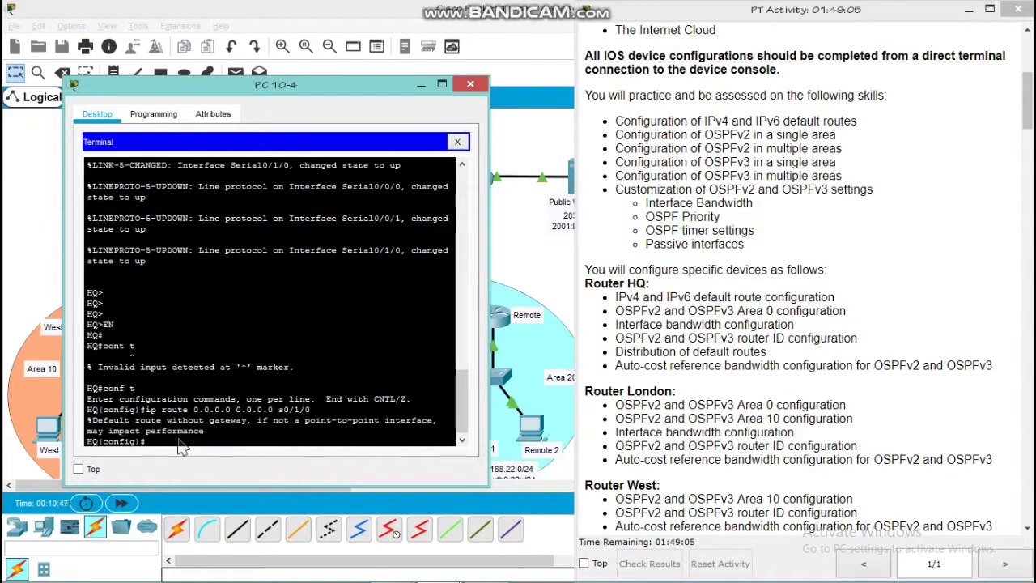
Enable IPv6 unicast routing on HQ
type("ipv6 un")
key("Tab")
key("Return")
key("Return")
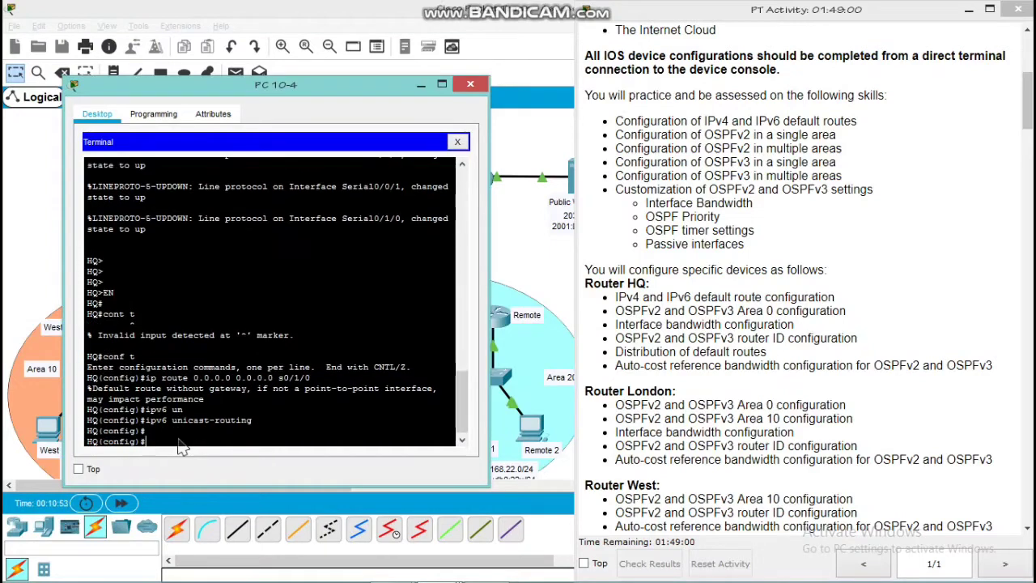
Configure an IPv6 default route on HQ, ::/0, with s0/1/0 as the exit interface
type("ipv6 route ::")
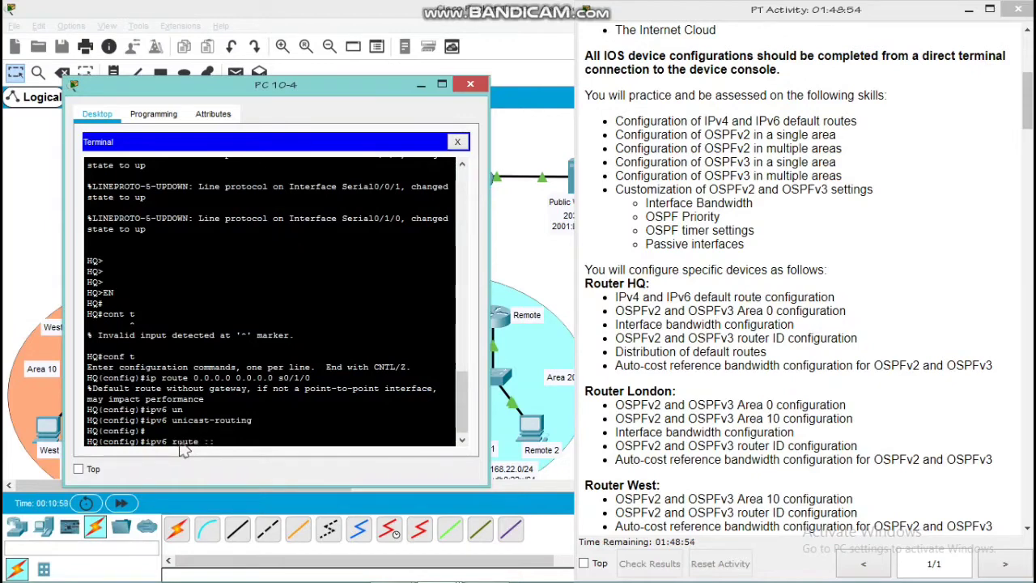
type("/0 s0/1/0")
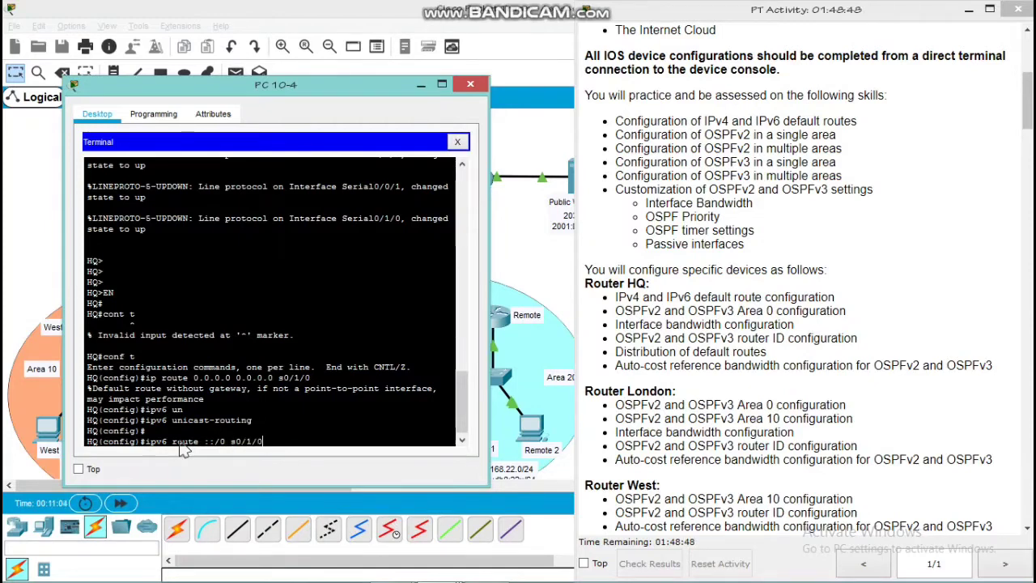
key("Return")
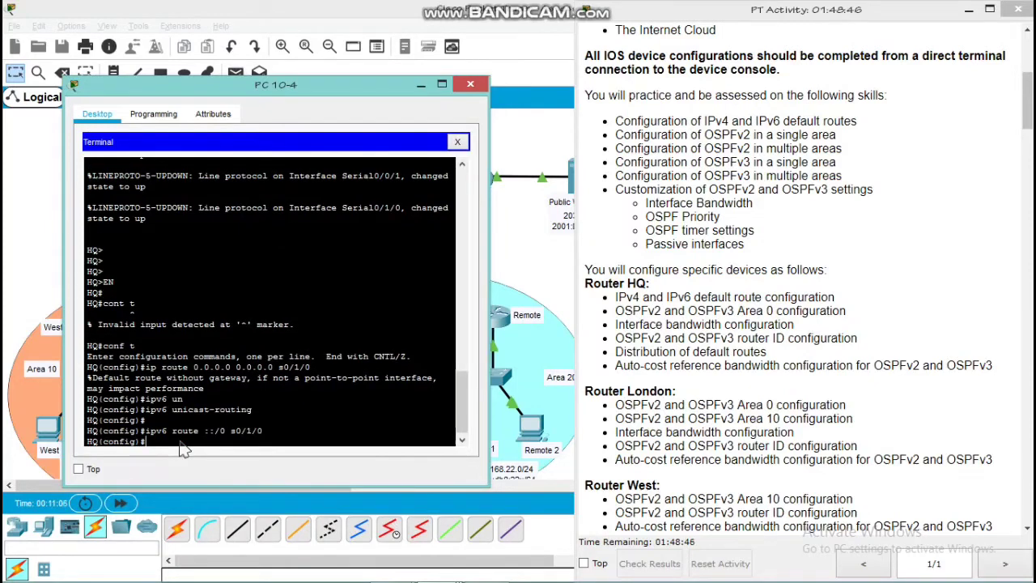
Start OSPF process 10 on HQ and enter its router configuration mode
type("router ospf 10")
key("Return")
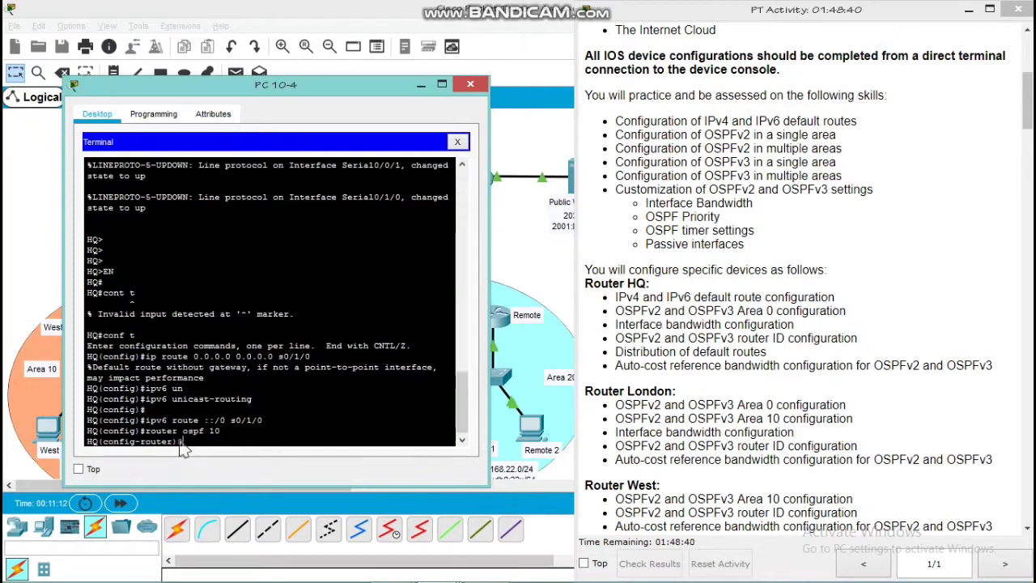
Advertise network 10.10.10.0 with wildcard mask 0.0.0.3 in area 0 of HQ's OSPF process
type("network 10.")
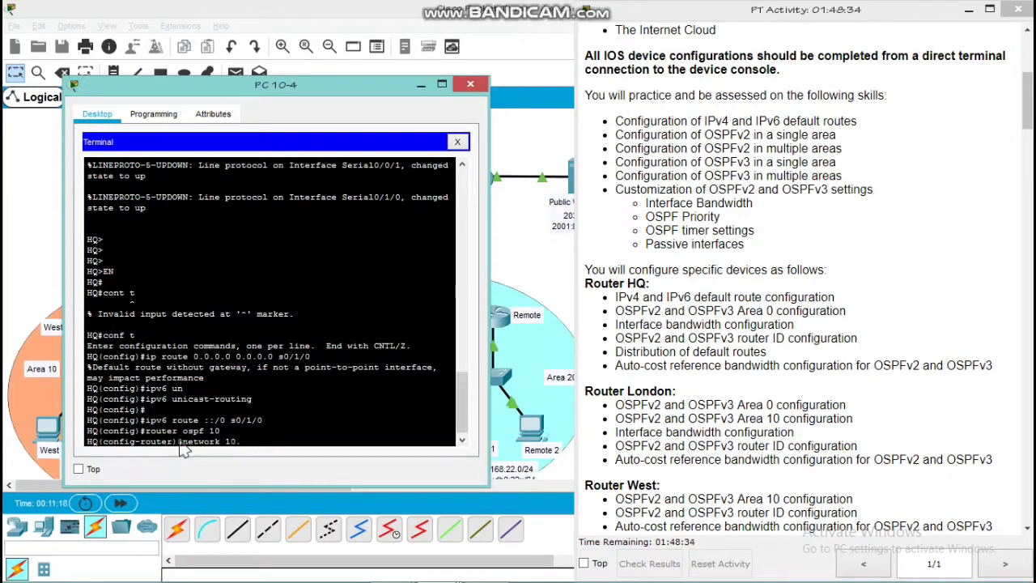
type("10.10/")
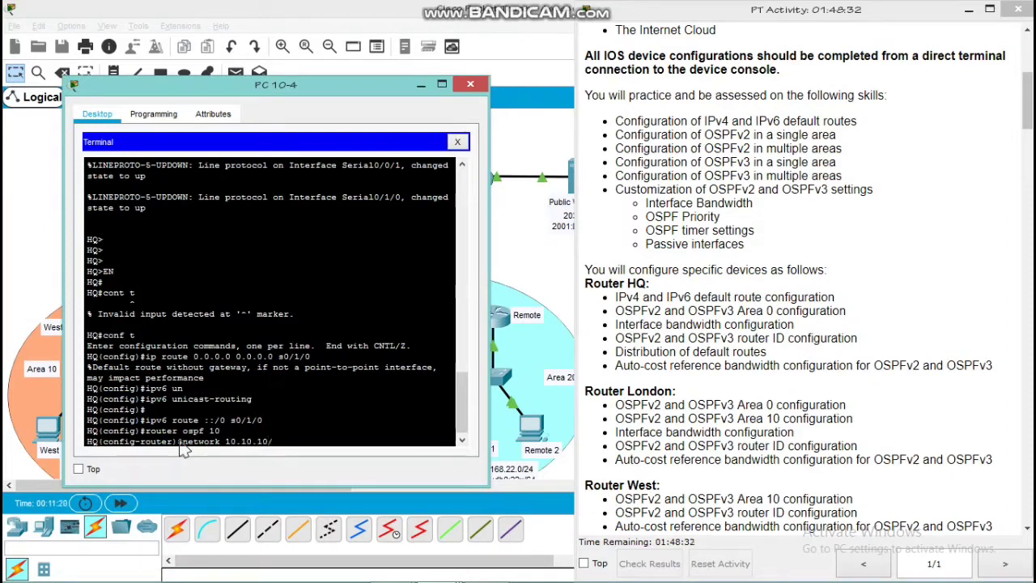
key("BackSpace")
key("BackSpace")
type(".0 0.0.0.3 area")
key("Return")
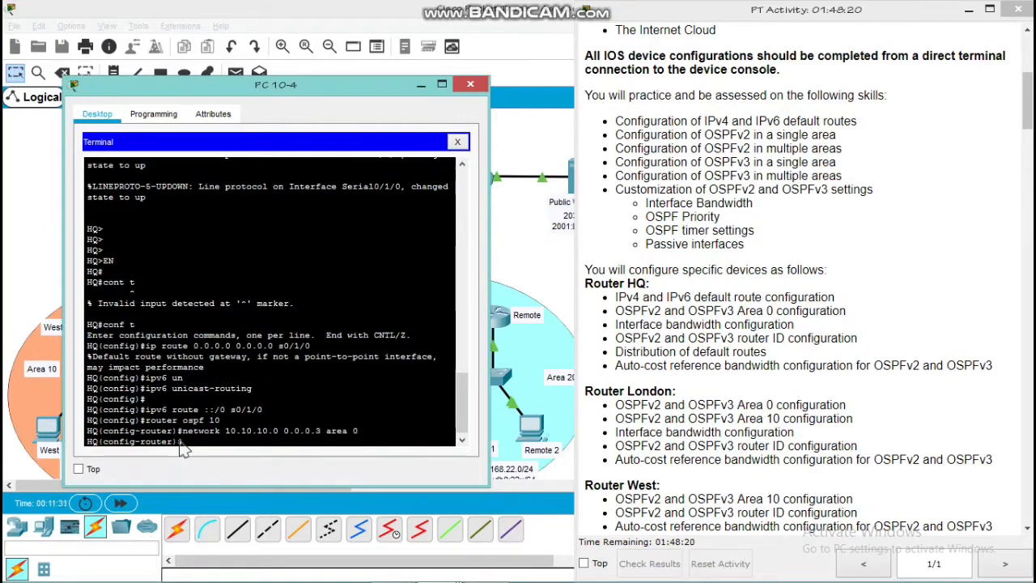
Advertise network 10.10.20.0 with wildcard mask 0.0.0.3 in area 0 of HQ's OSPF process
type("entwo")
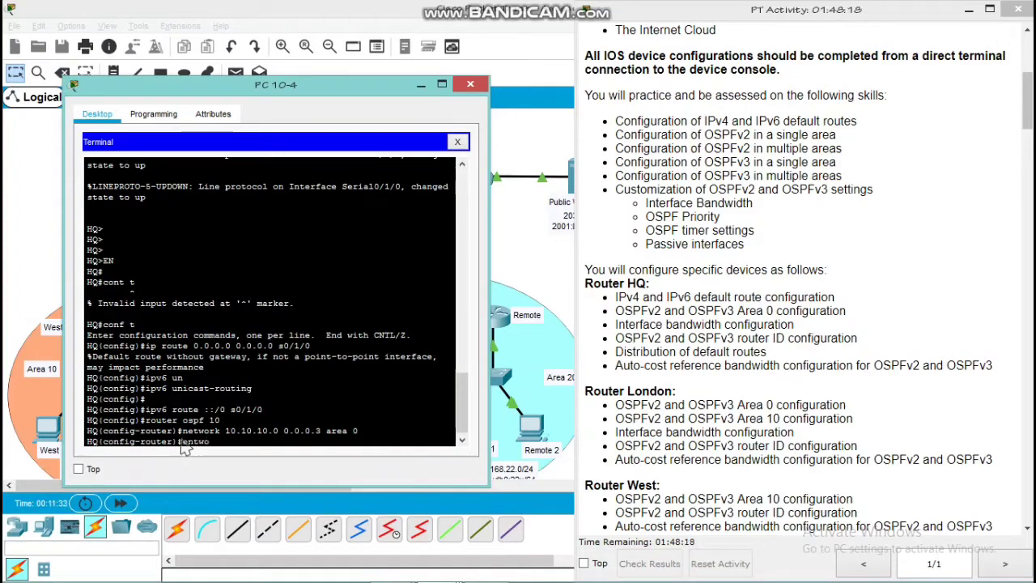
key("BackSpace")
key("BackSpace")
key("BackSpace")
key("BackSpace")
key("BackSpace")
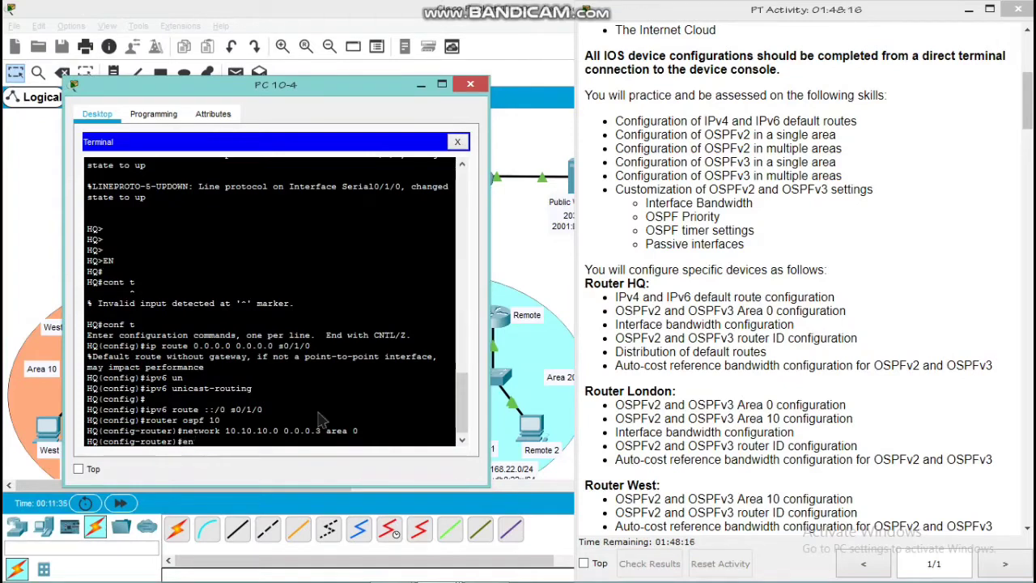
type("network 10.10.10")
key("BackSpace")
key("BackSpace")
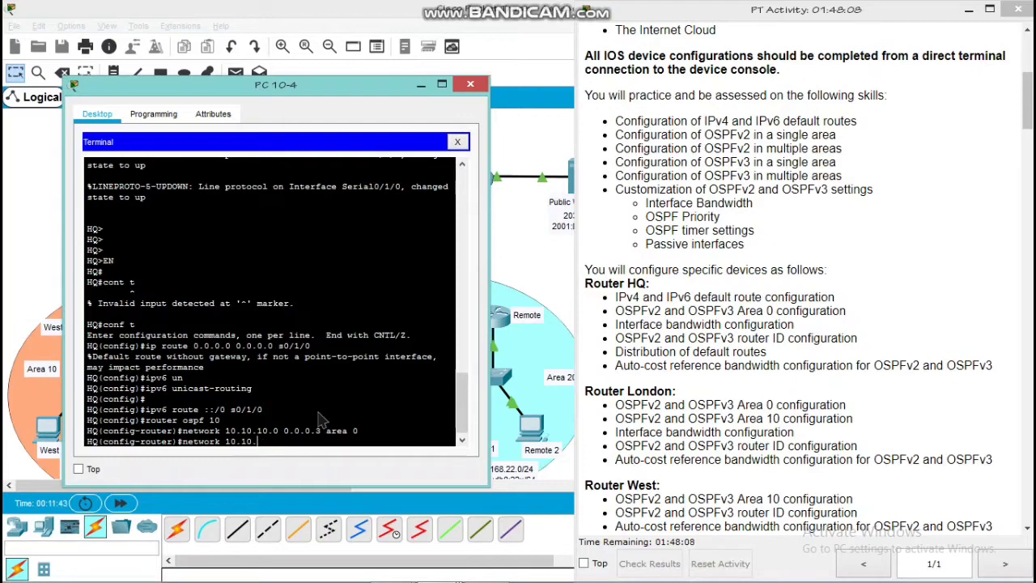
type("20.0 0.0.0.3 area 0")
key("Return")
key("Return")
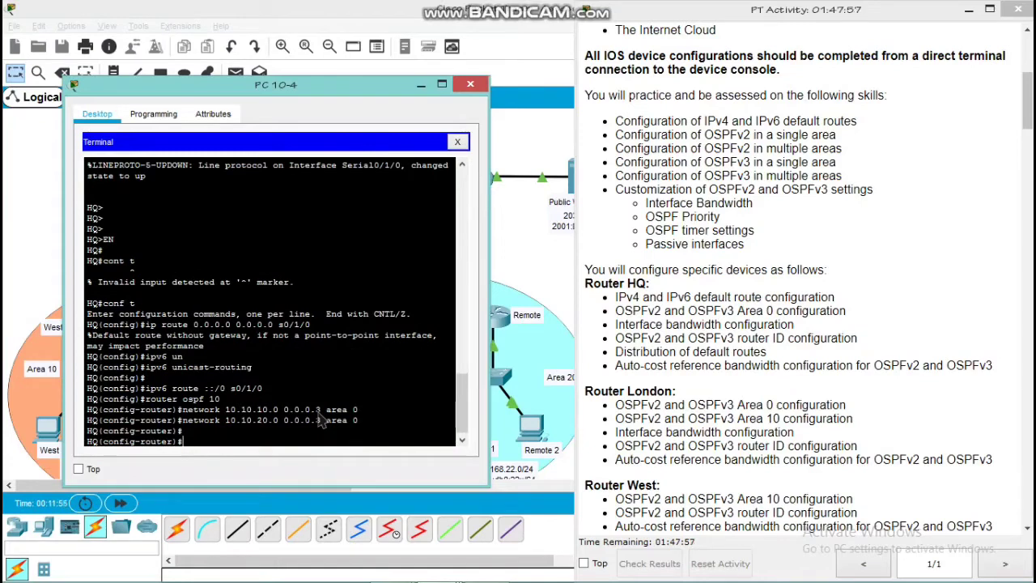
Set the router ID of HQ's OSPFv2 process to 10.20.0.0
type("router-")
key("Tab")
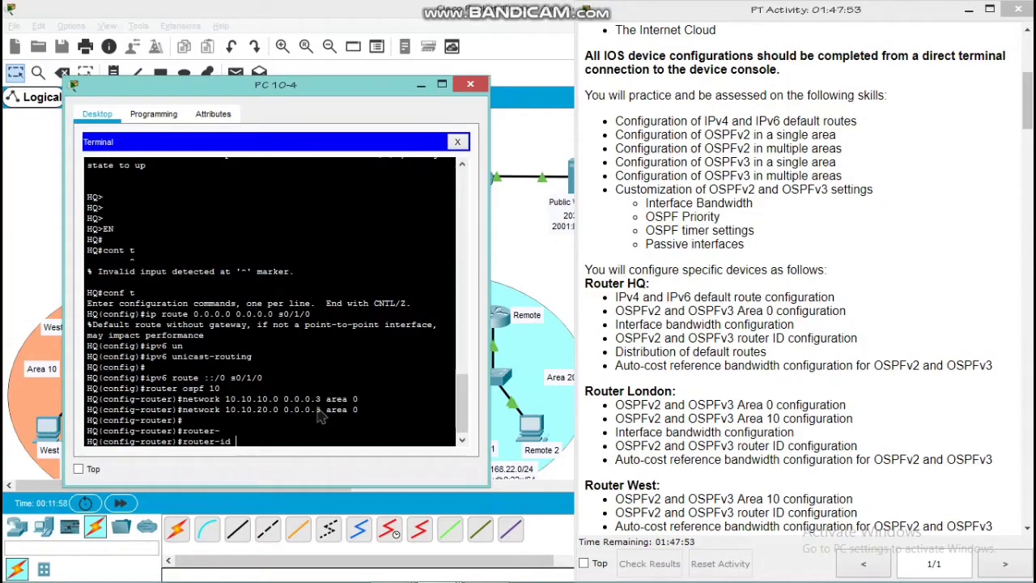
type("10.20.0.0")
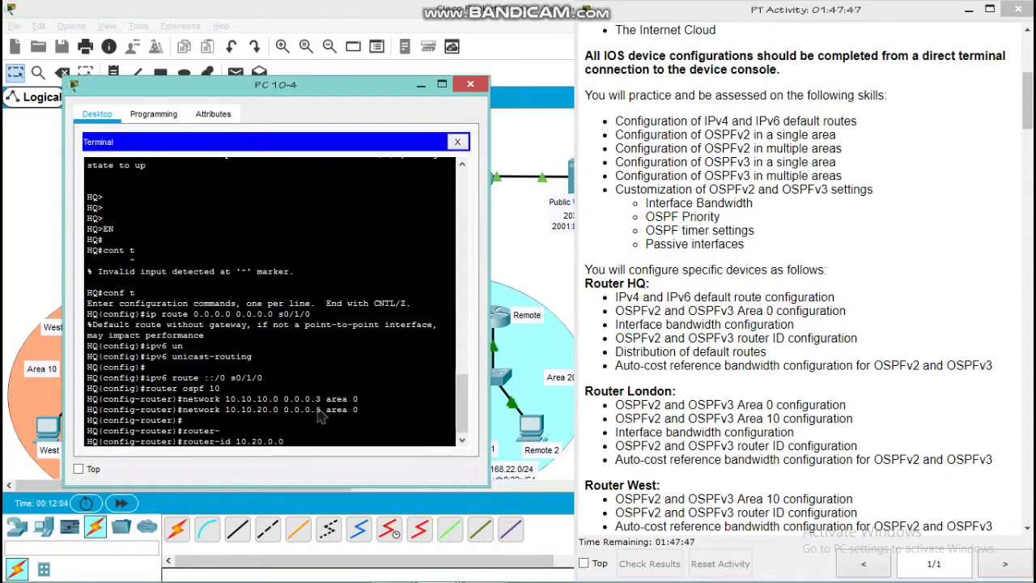
key("Return")
key("Return")
key("Return")
key("Return")
key("Return")
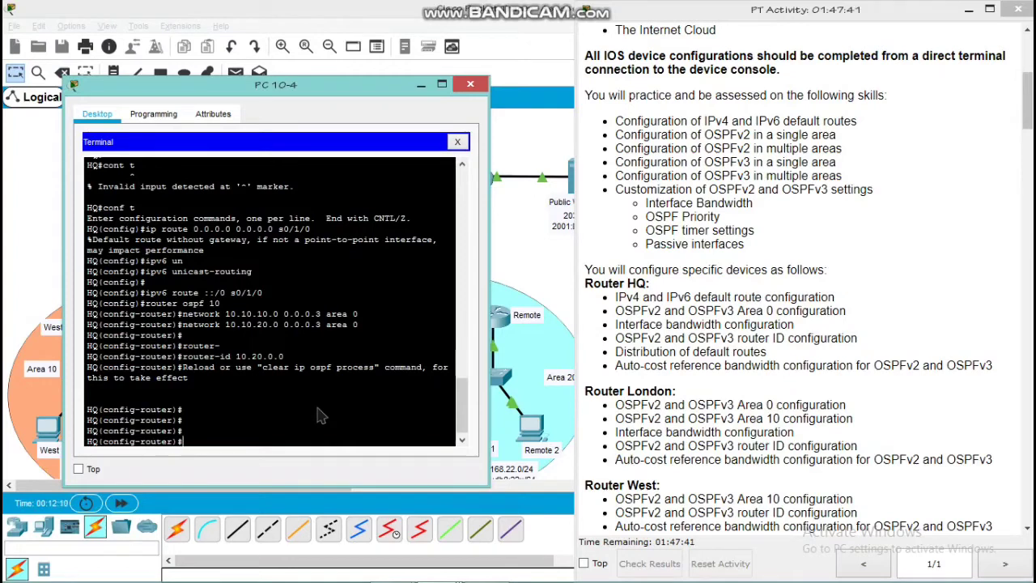
Reset all OSPF processes on HQ with clear ip ospf process, confirm with yes, and return to global configuration mode
type("do clear ip os")
key("Tab")
type("pf")
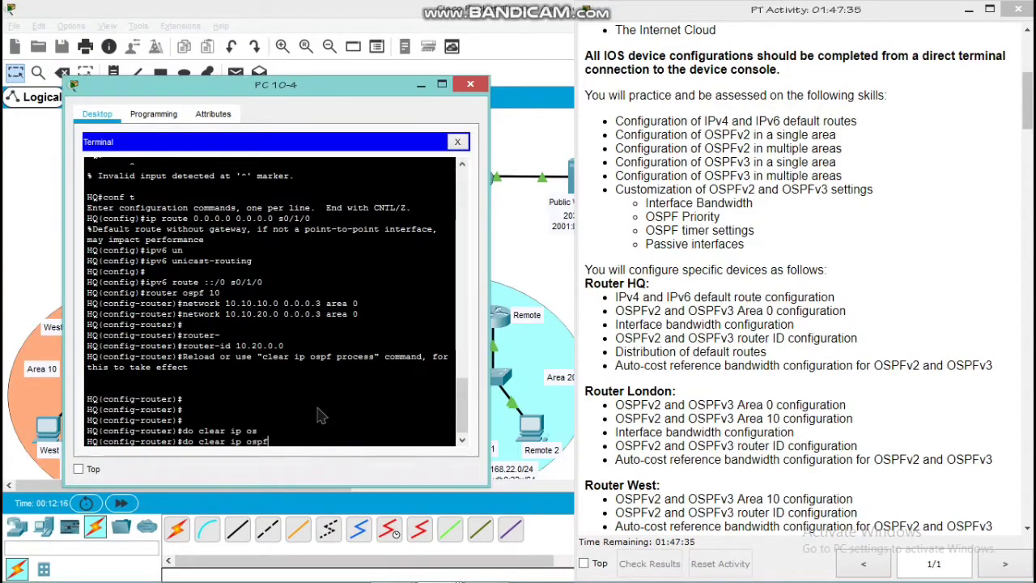
type(" proce")
key("BackSpace")
type("ess")
key("Return")
type("YES")
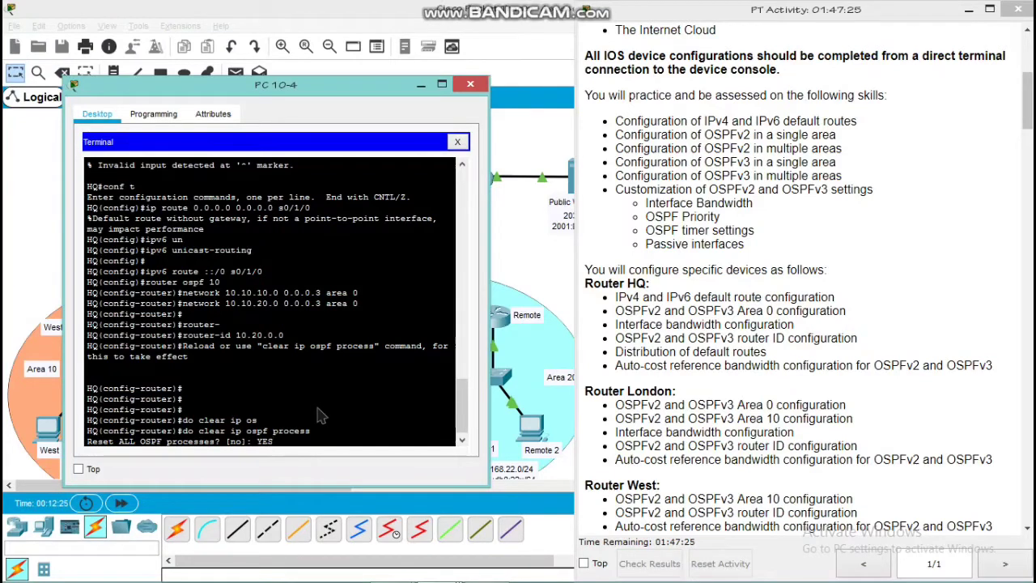
key("Return")
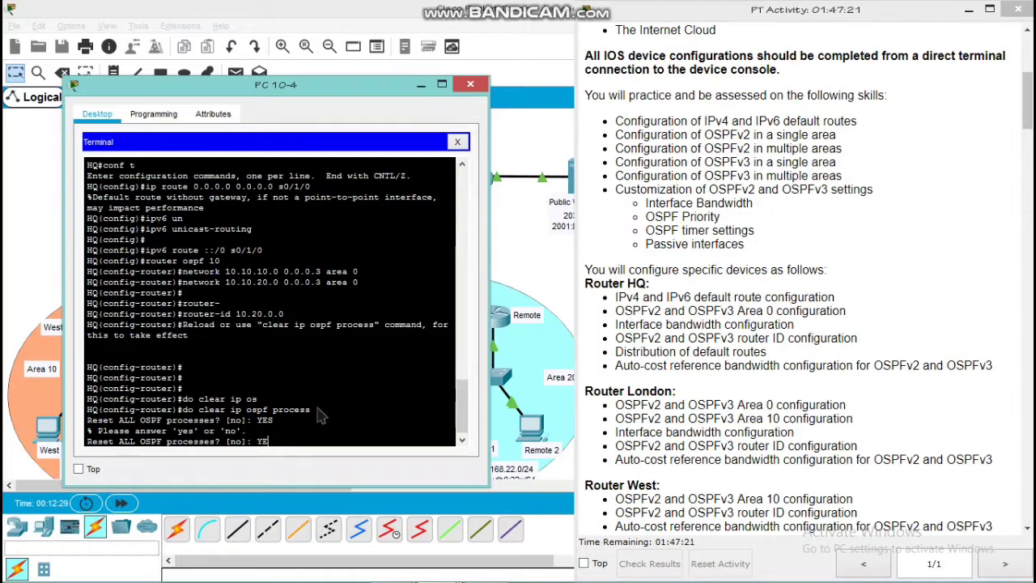
key("BackSpace")
type("yes")
key("Return")
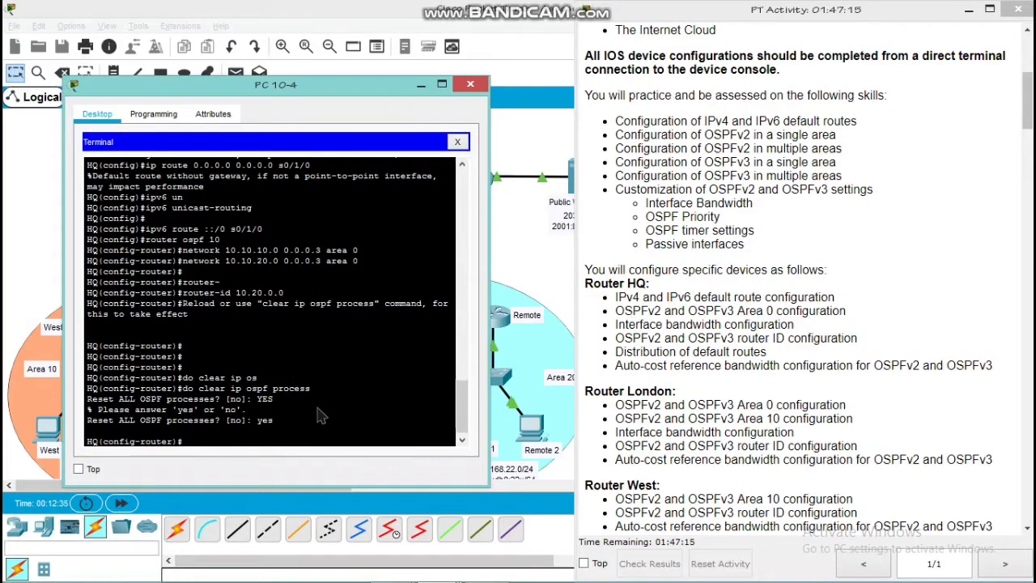
type("exit")
key("Return")
key("Return")
Set the bandwidth of HQ's serial interface s0/0/0 to 128
key("Return")
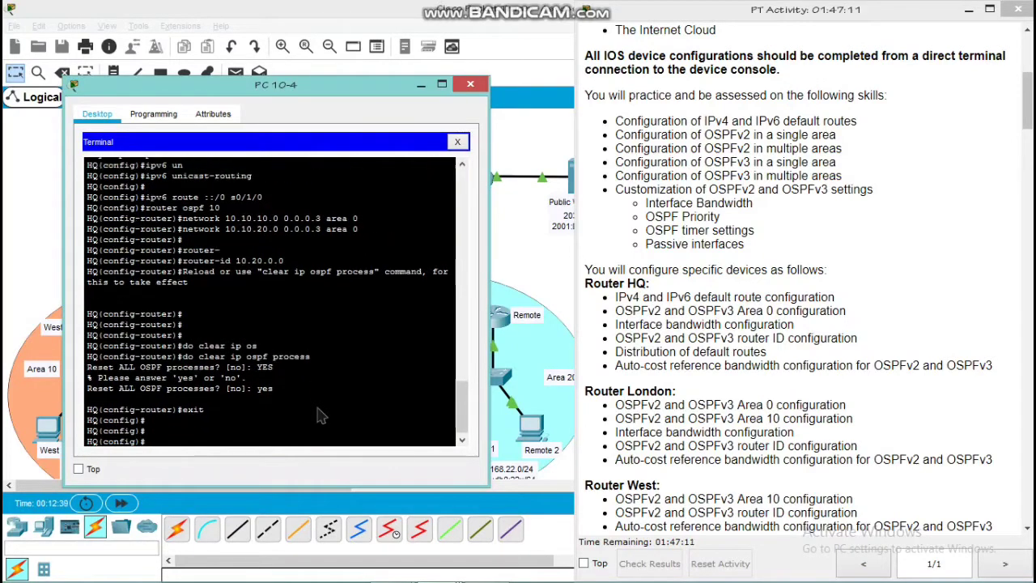
type("int s0/0/0")
key("Return")
key("Return")
key("Return")
type("band")
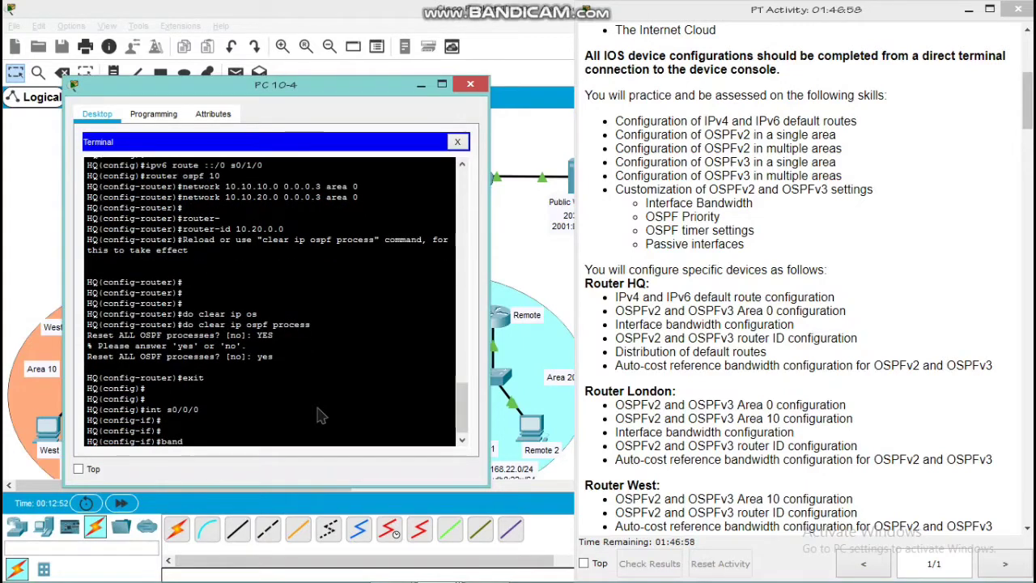
type("with")
key("Tab")
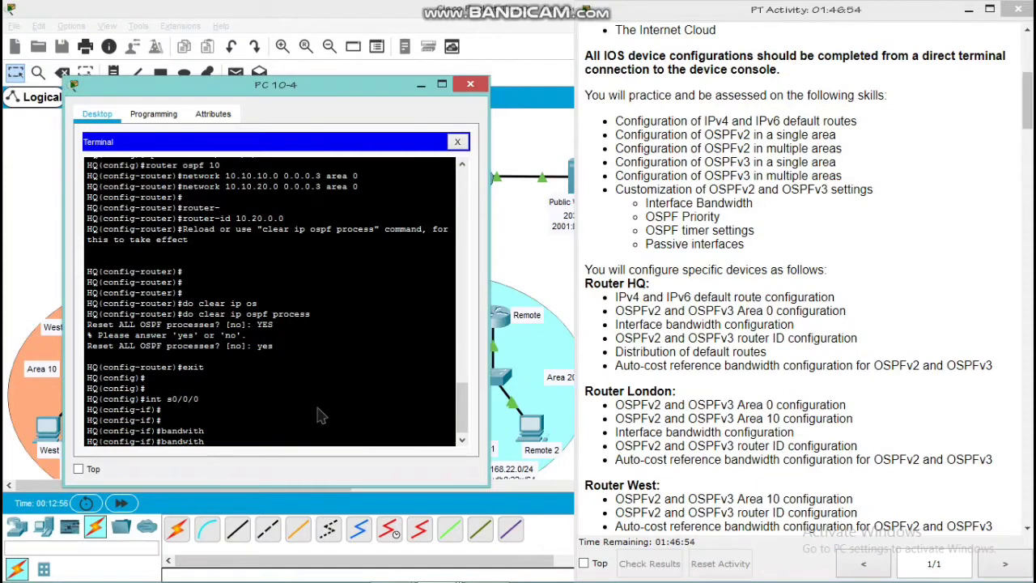
type("128")
key("Return")
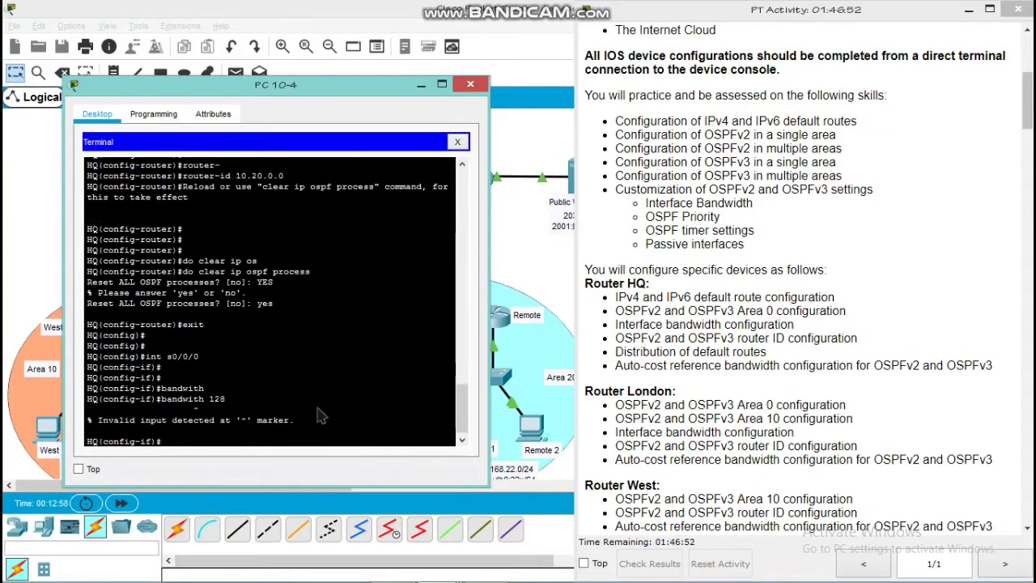
key("Up")
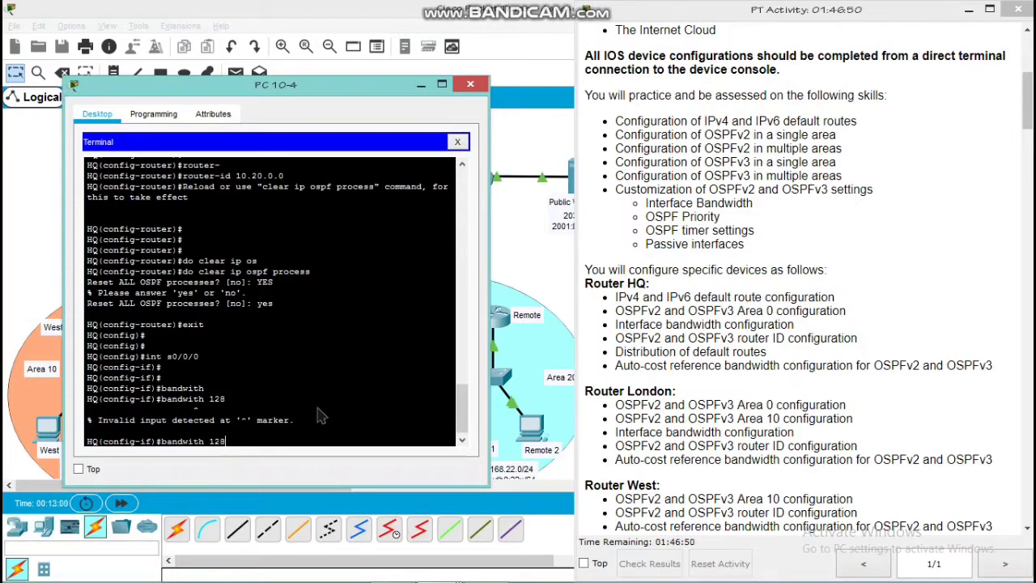
key("Left")
key("Left")
type("d")
key("Return")
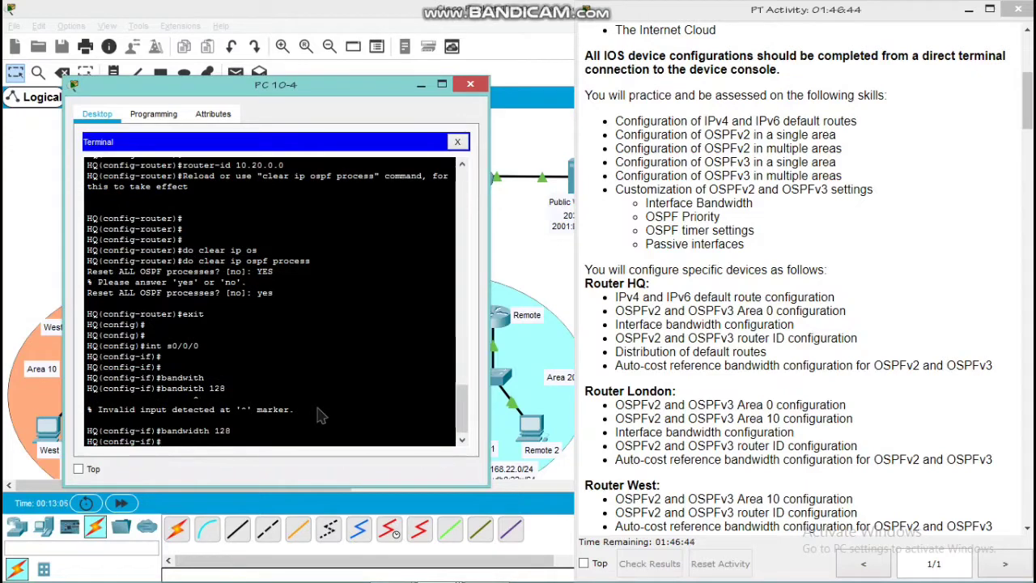
Set the bandwidth of HQ's serial interface s0/0/1 to 128 and return to global configuration mode
type("int")
key("Return")
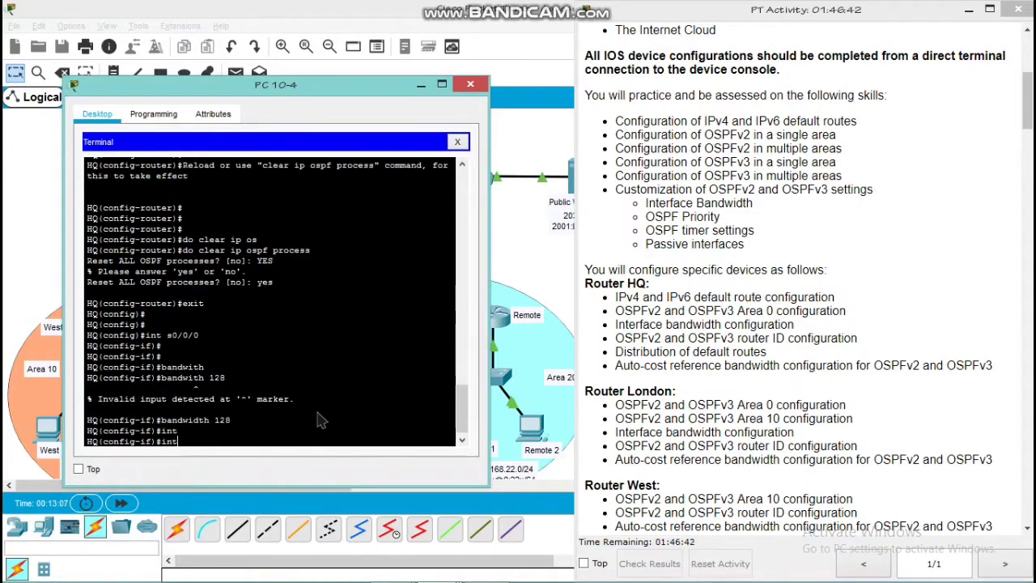
type("interf")
key("BackSpace")
key("BackSpace")
key("BackSpace")
type("s0/0/")
key("Return")
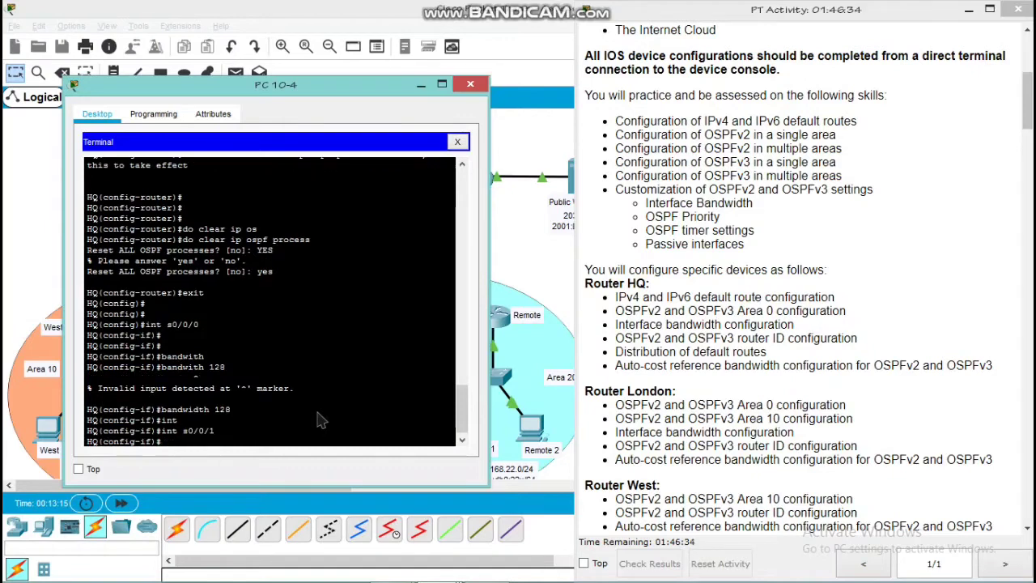
type("band")
key("Tab")
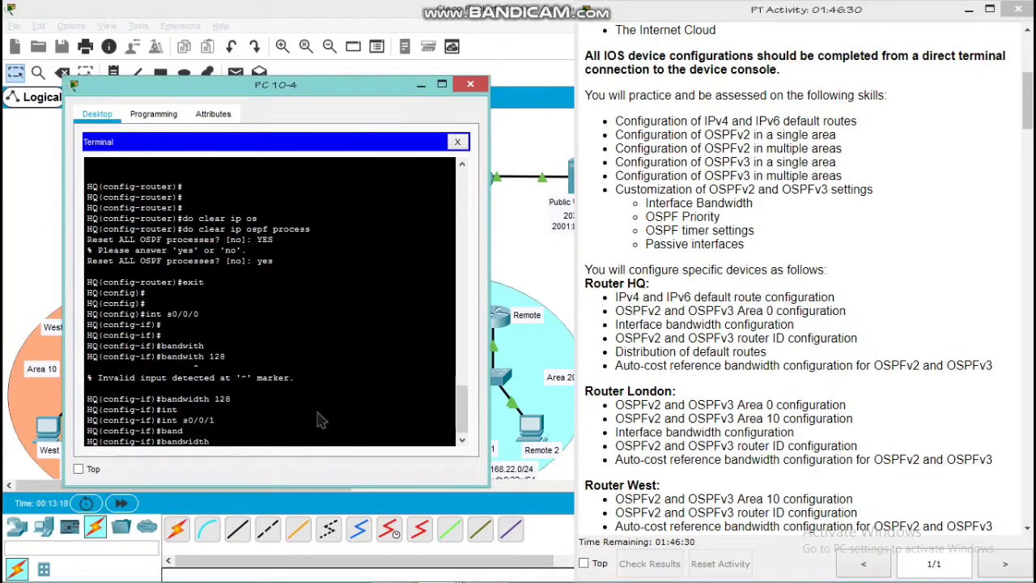
type("128")
key("Return")
key("Return")
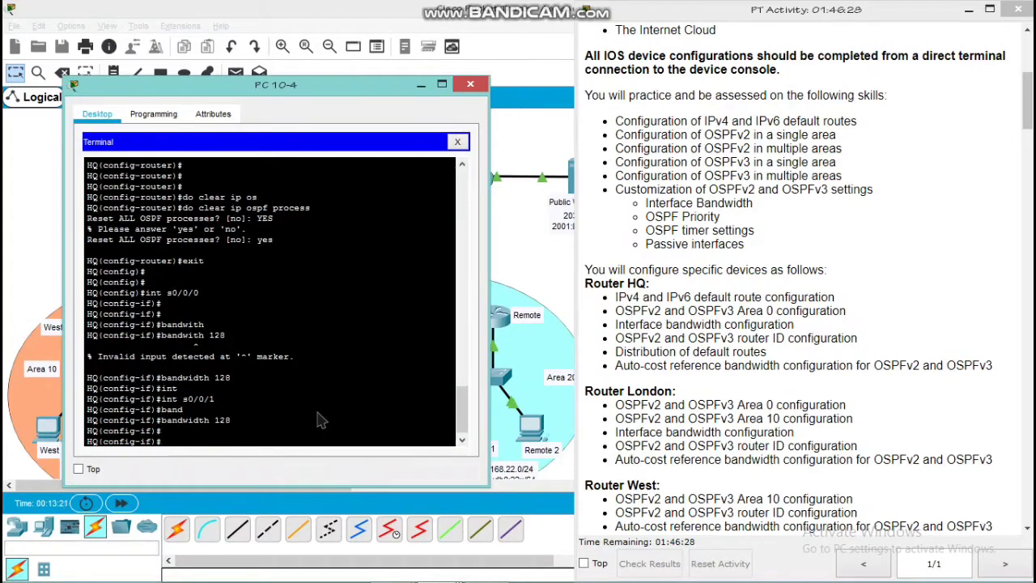
type("exit")
key("Return")
key("Return")
key("Return")
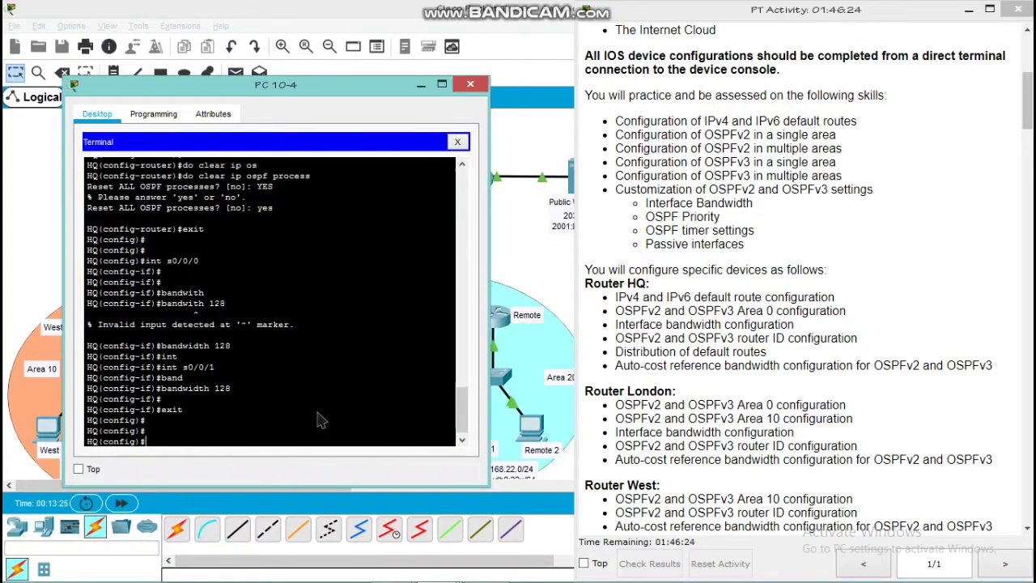
type("inter")
key("Tab")
key("Tab")
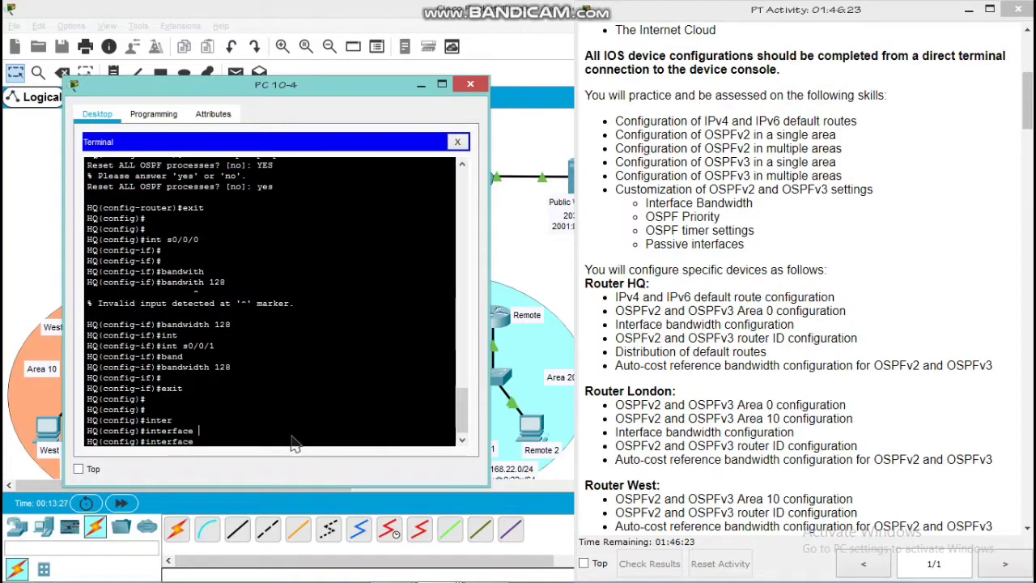
key("BackSpace")
key("BackSpace")
key("BackSpace")
key("BackSpace")
key("BackSpace")
key("BackSpace")
key("BackSpace")
key("BackSpace")
key("BackSpace")
key("BackSpace")
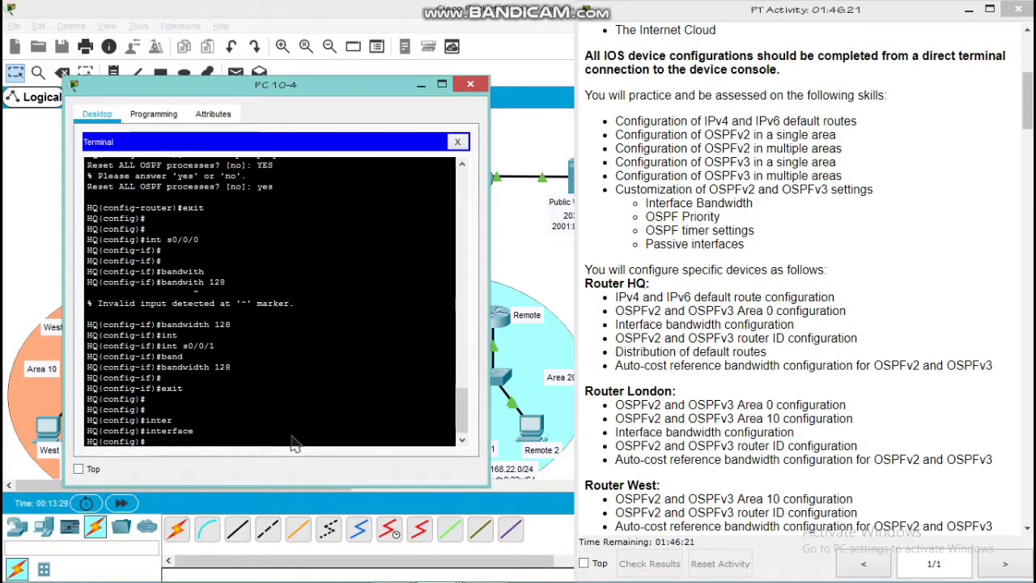
type("exit")
key("BackSpace")
key("BackSpace")
key("BackSpace")
key("BackSpace")
Enable IPv6 OSPF process 10 in area 0 on HQ's interface s0/0/0
type("int")
key("Tab")
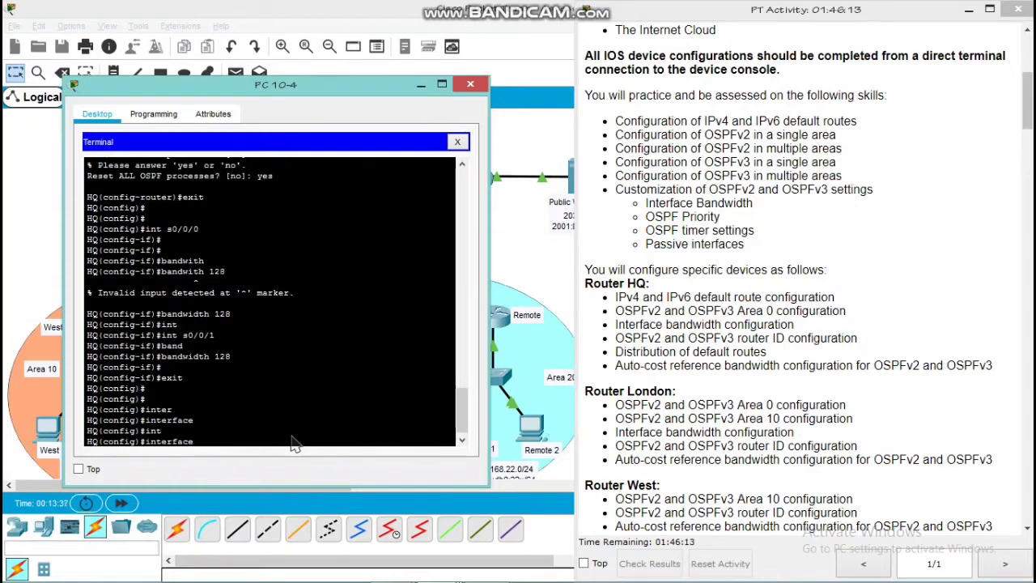
type("s0/")
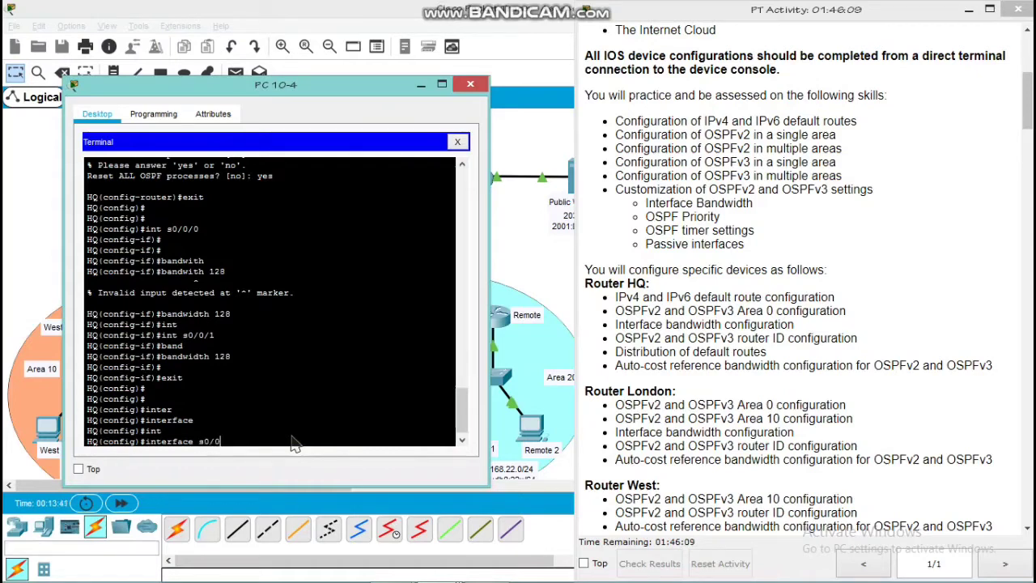
type("0/0")
key("Return")
key("Return")
key("Return")
type("ip")
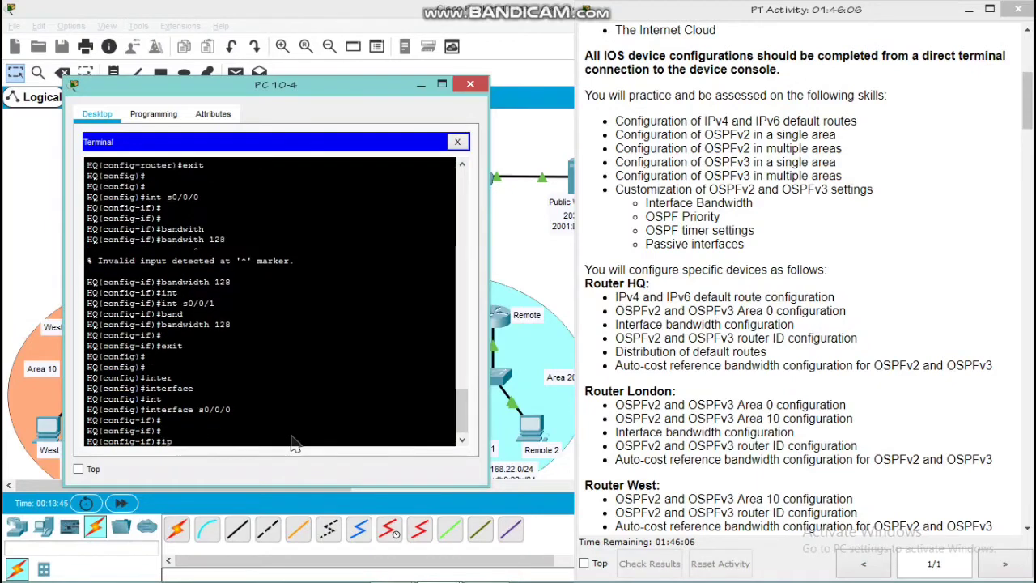
type("v6 ospf 10 a")
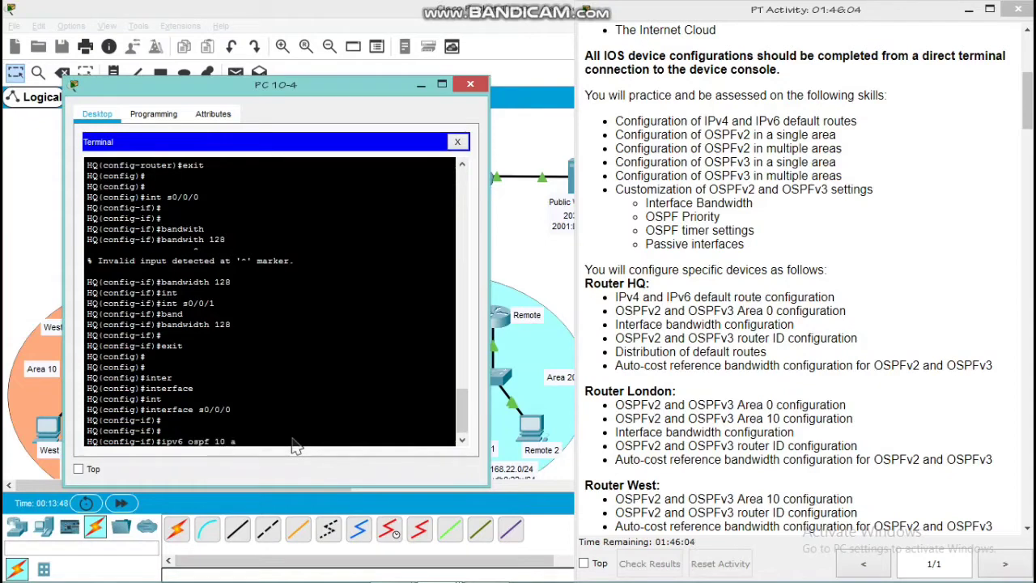
type("rea 0")
key("Return")
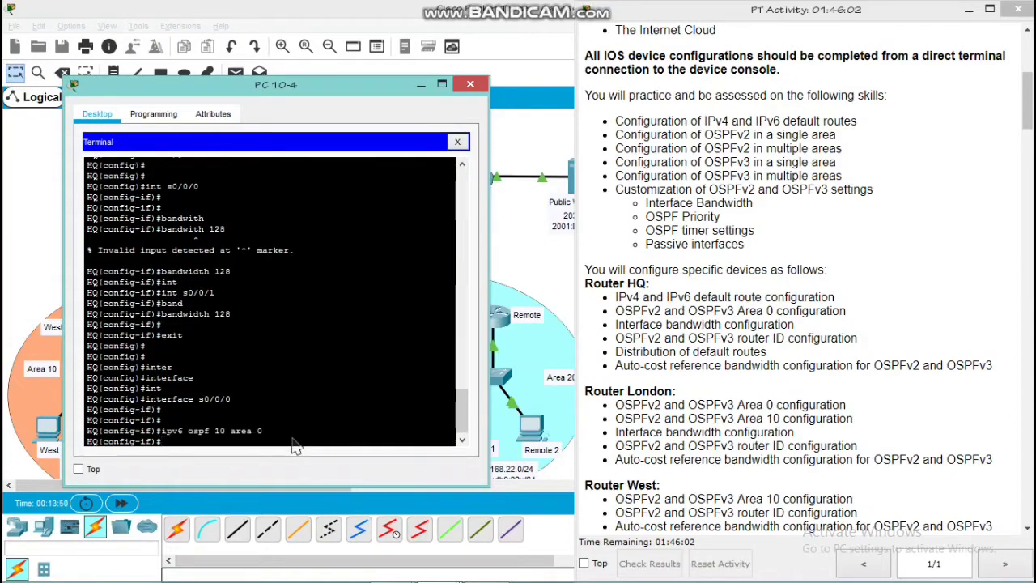
key("Return")
Enable IPv6 OSPF process 10 in area 0 on HQ's interface s0/0/1 and return to global configuration mode
type("int")
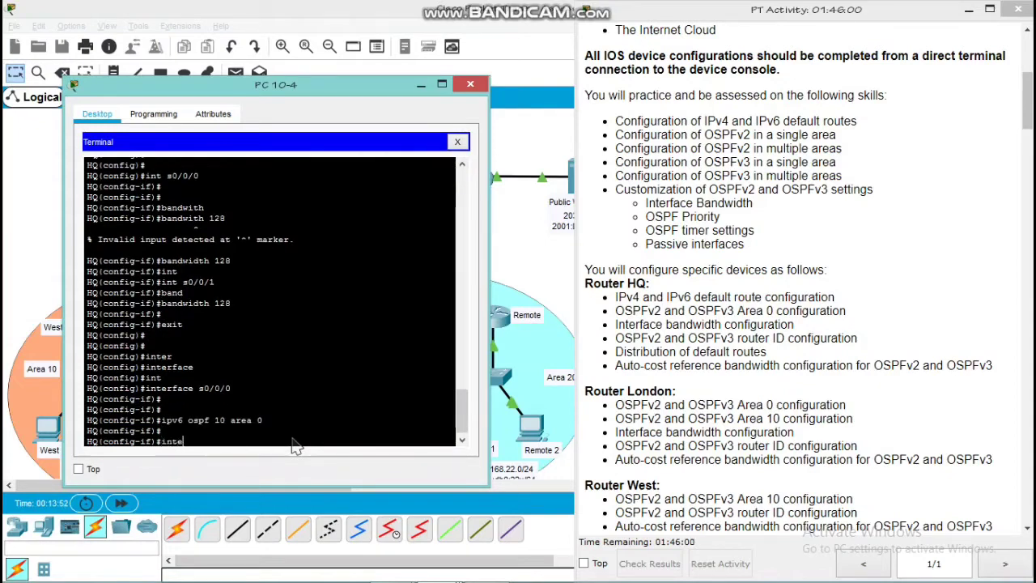
type(" s0")
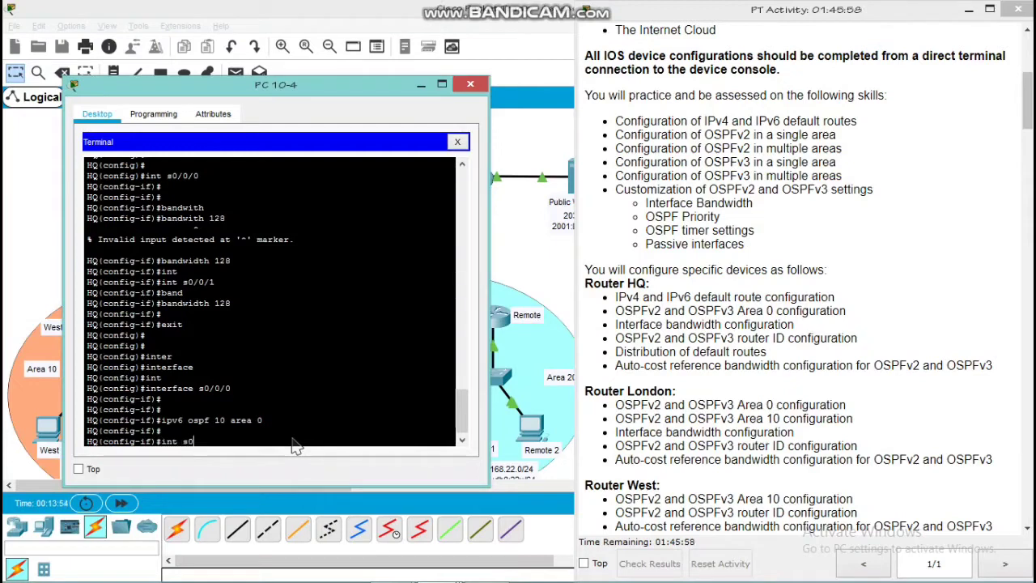
type("/0/1")
key("Return")
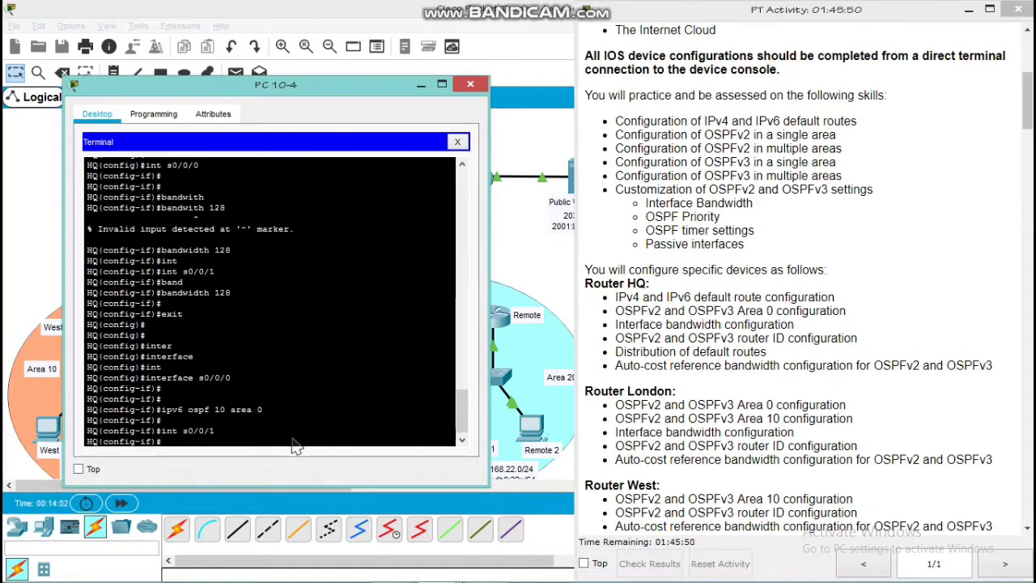
type("ipv6 ")
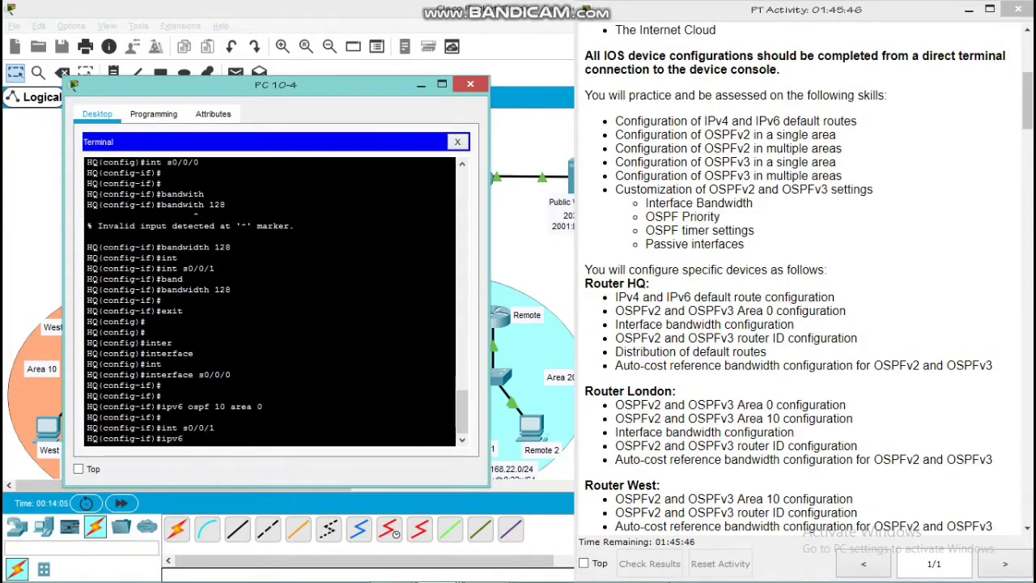
type("ospf 10 area 0")
key("Return")
key("Return")
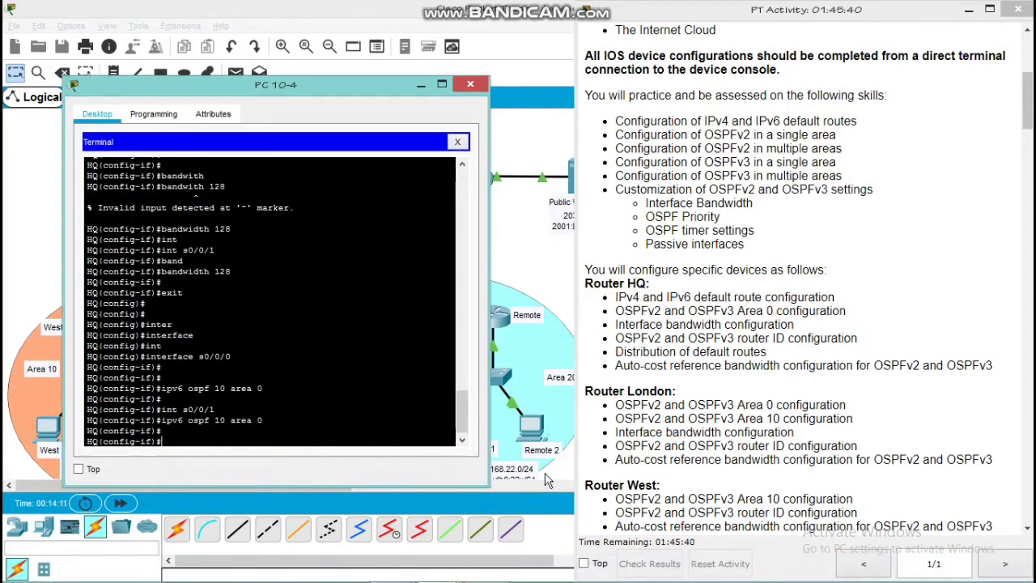
type("exit")
key("Return")
key("Return")
key("Return")
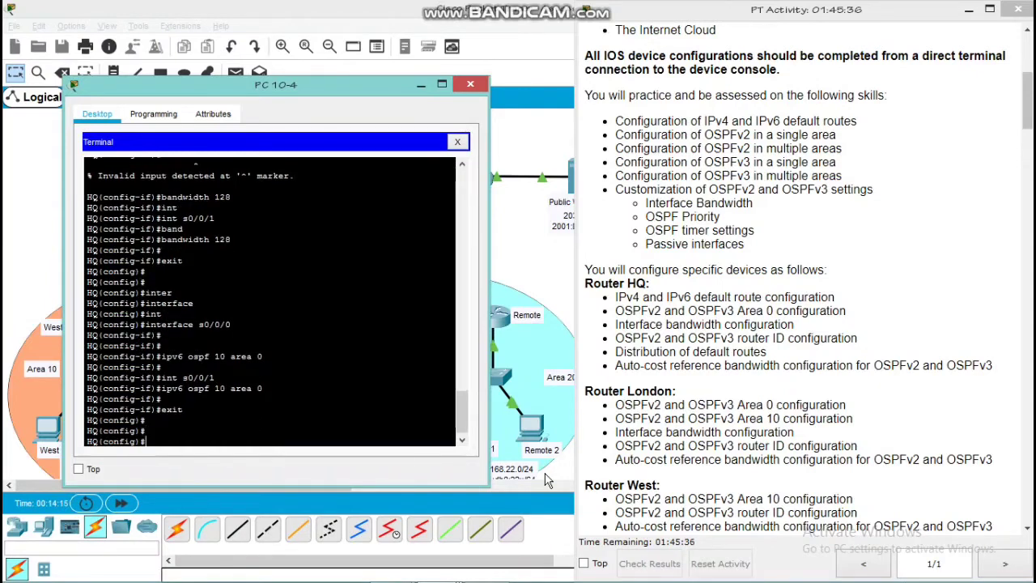
Enter router configuration mode for IPv6 OSPF process 10 on HQ and bring the network topology to the front
type("ipv6 router ospf 10")
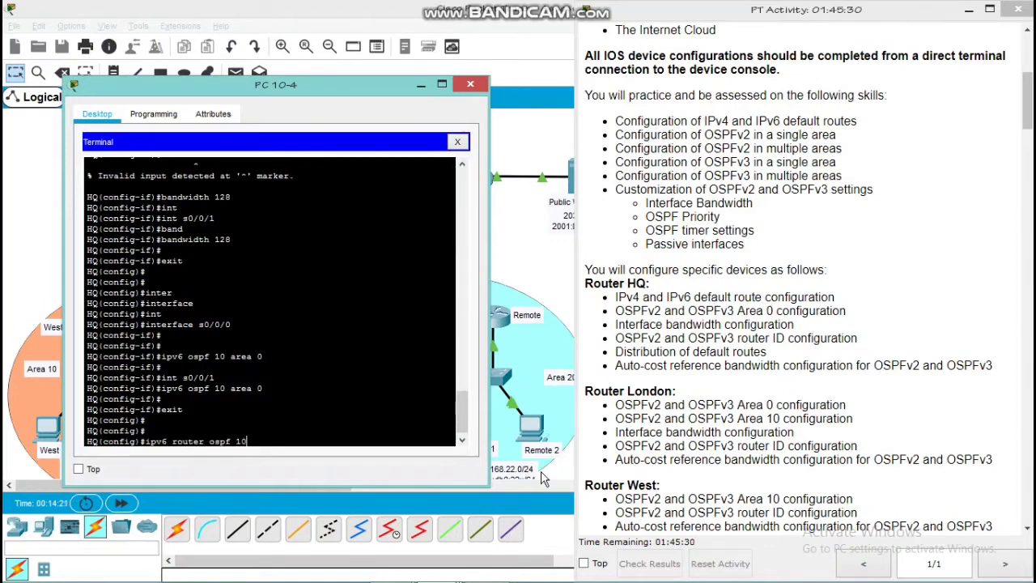
key("Return")
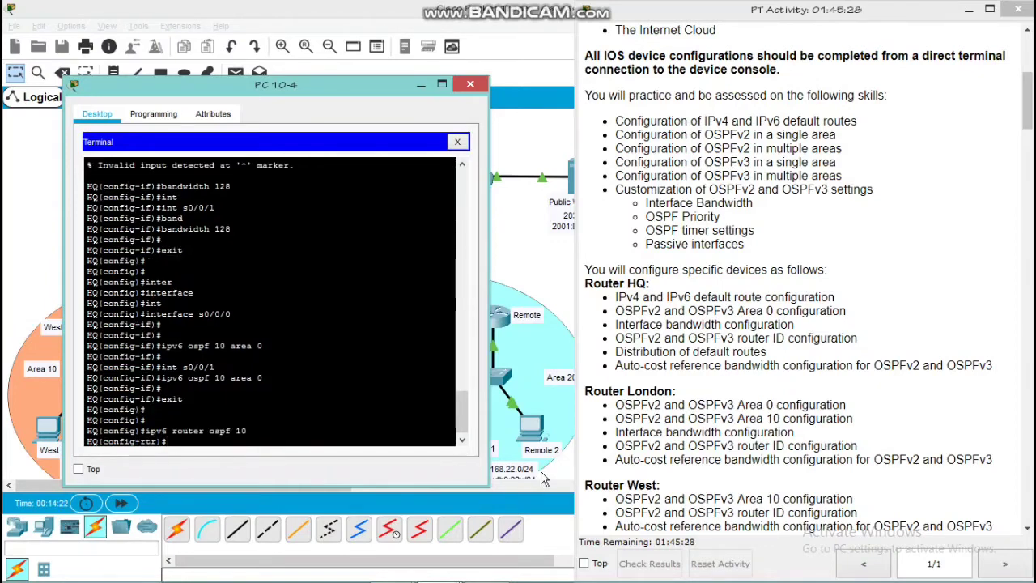
key("Return")
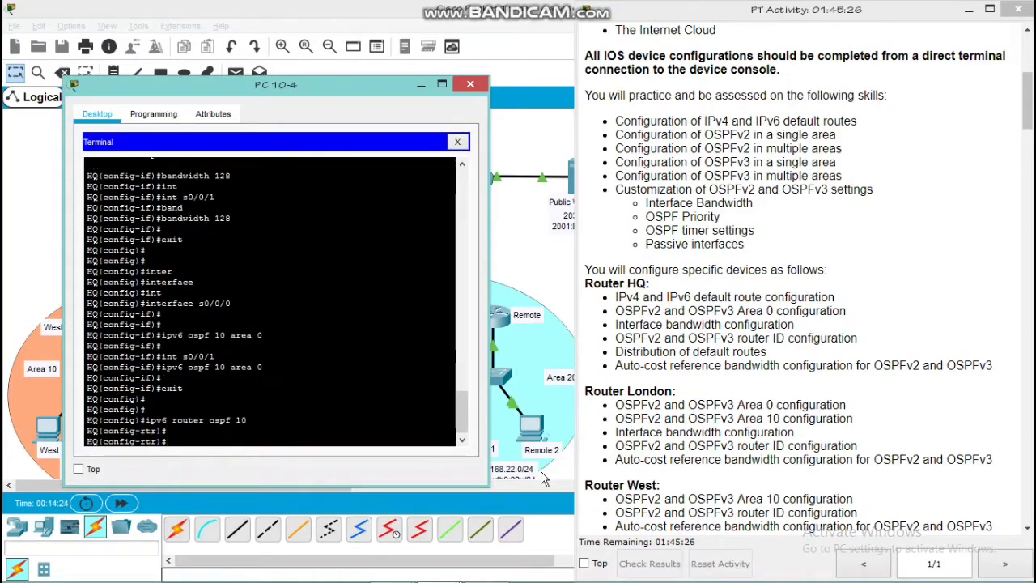
left_click(544, 479)
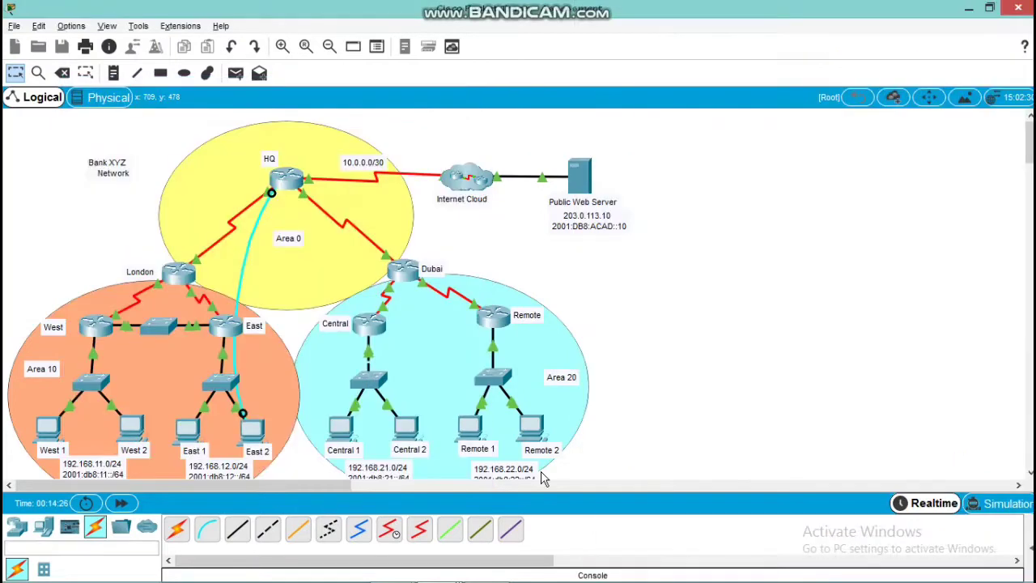
Return to HQ's terminal and set the router ID of IPv6 OSPF process 10 to 10.20.0.0
key("alt+Tab")
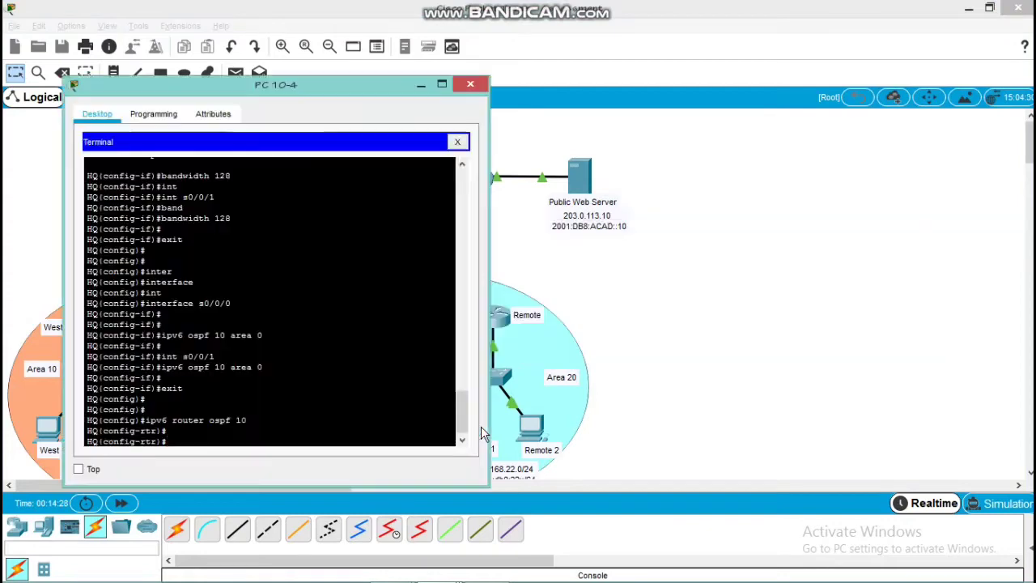
type("rout")
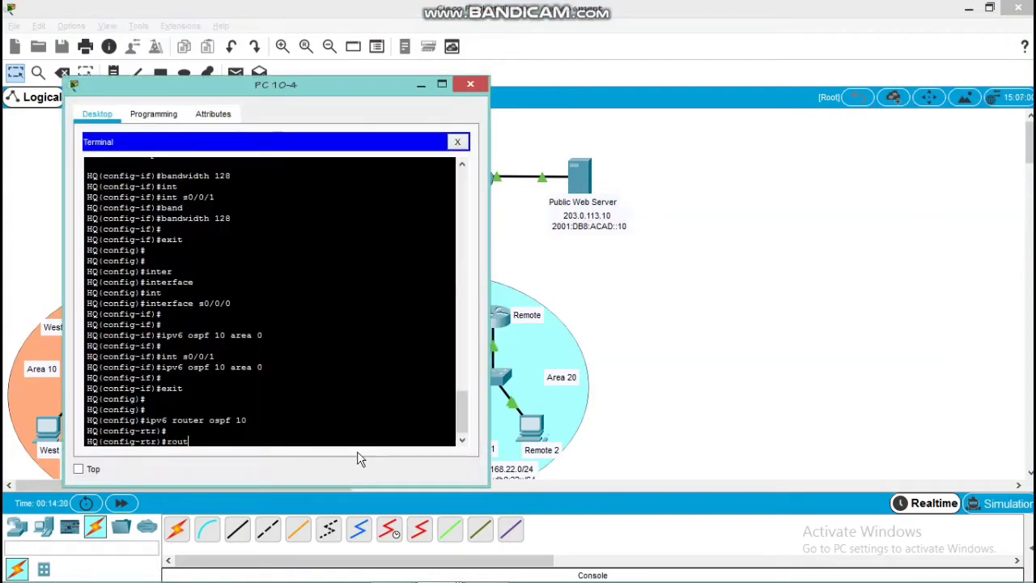
key("Tab")
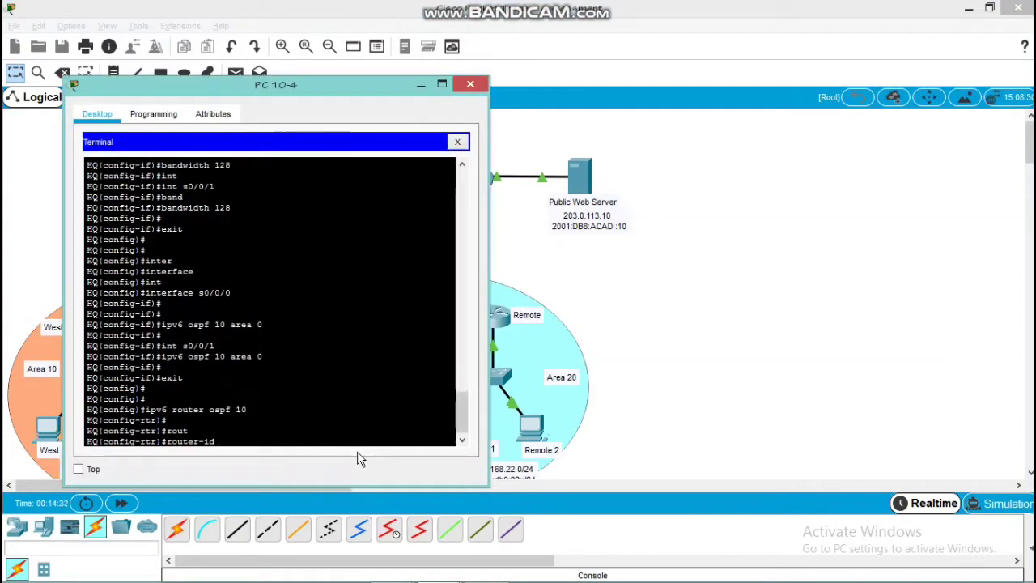
type("10.20.0")
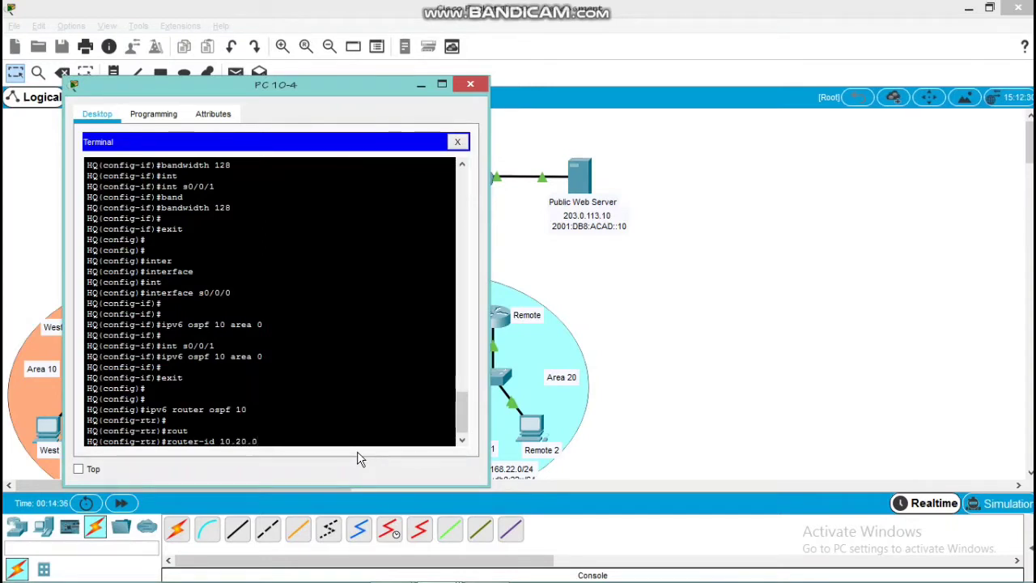
key("BackSpace")
type("0.0")
key("Return")
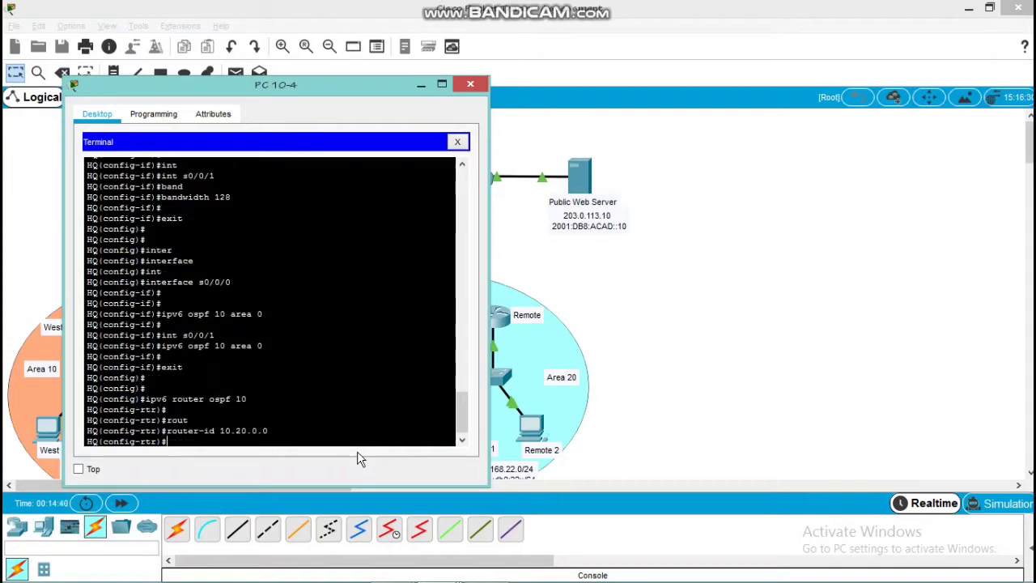
Clear and reset all IPv6 OSPF processes on HQ, then return to global configuration mode
type("do clear ipv6 ospf process")
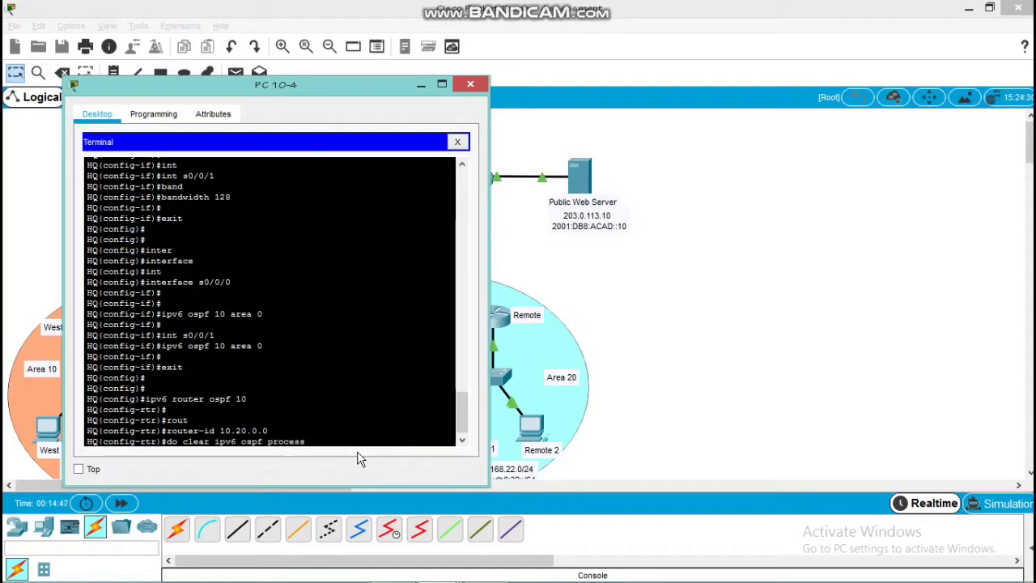
key("Return")
type("yes")
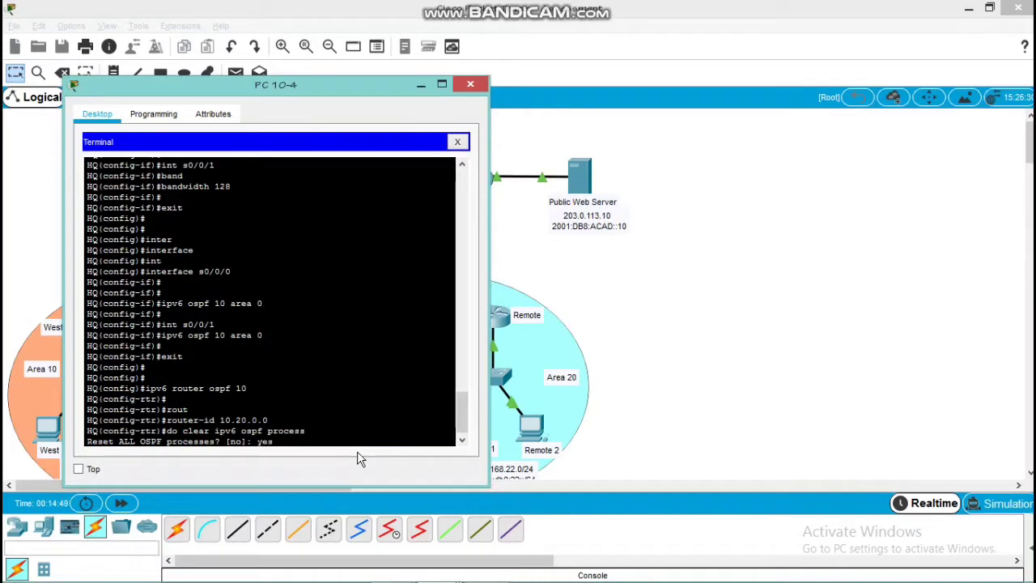
key("Return")
key("Return")
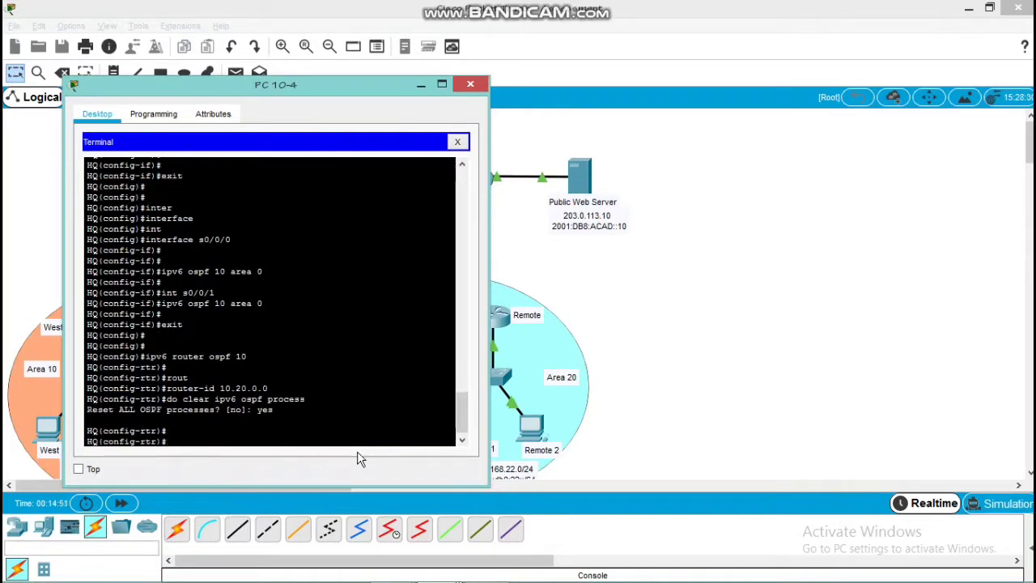
type("exit")
key("Return")
key("Return")
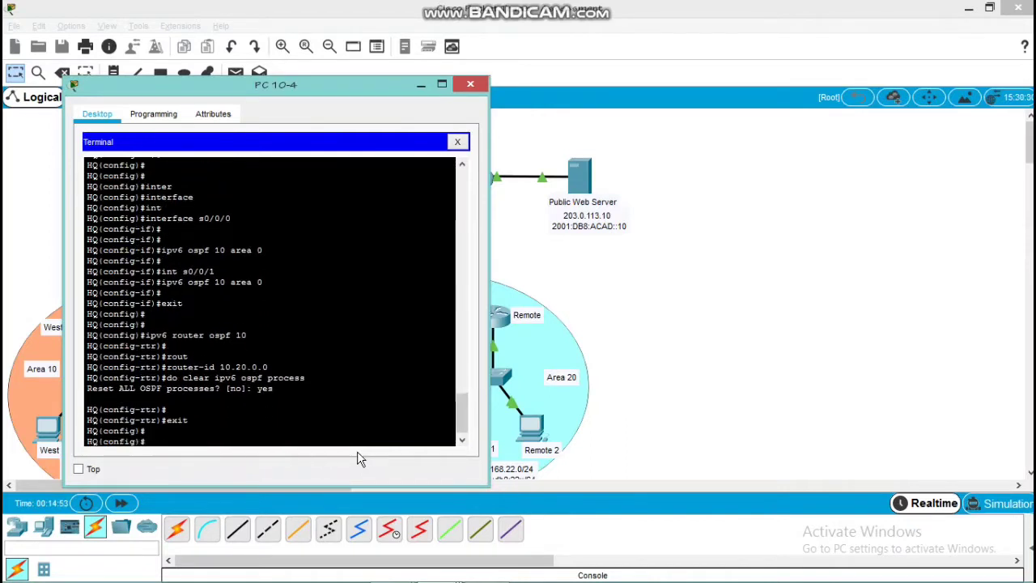
Set the auto-cost reference bandwidth of HQ's IPv4 OSPF process 10 to 1000 and return to global configuration mode
type("router ospf 1")
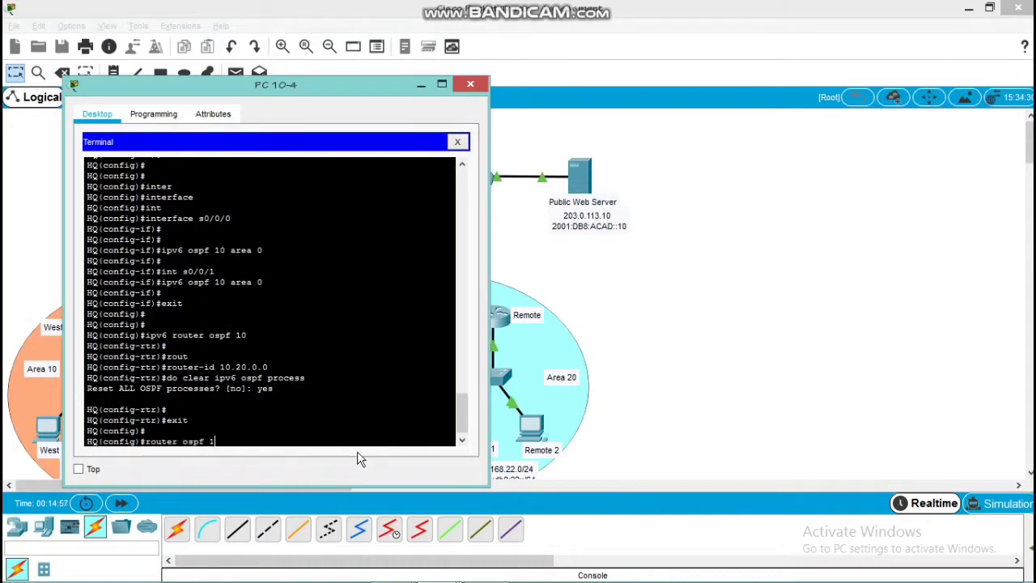
type("0")
key("Return")
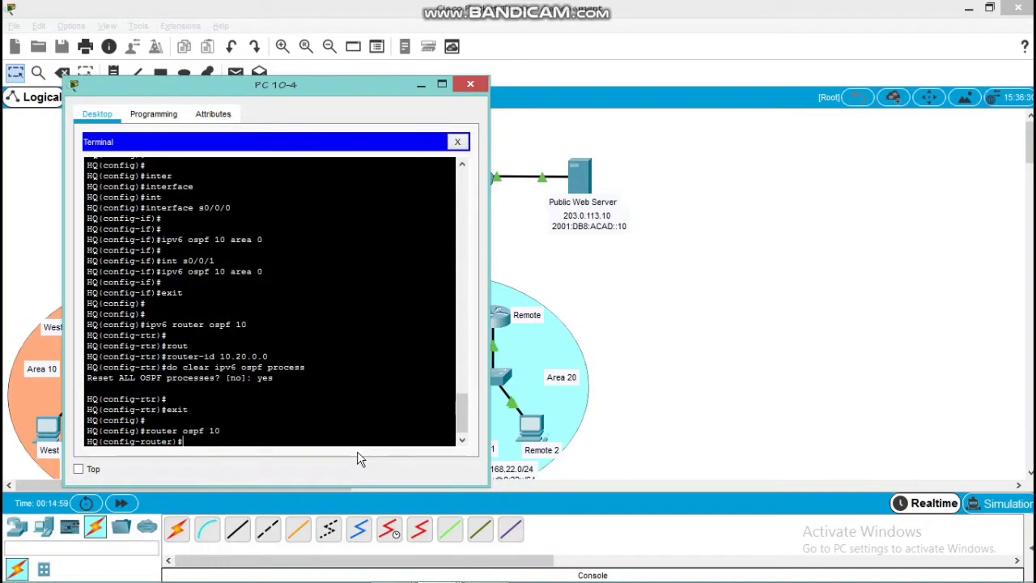
type("aut")
key("Tab")
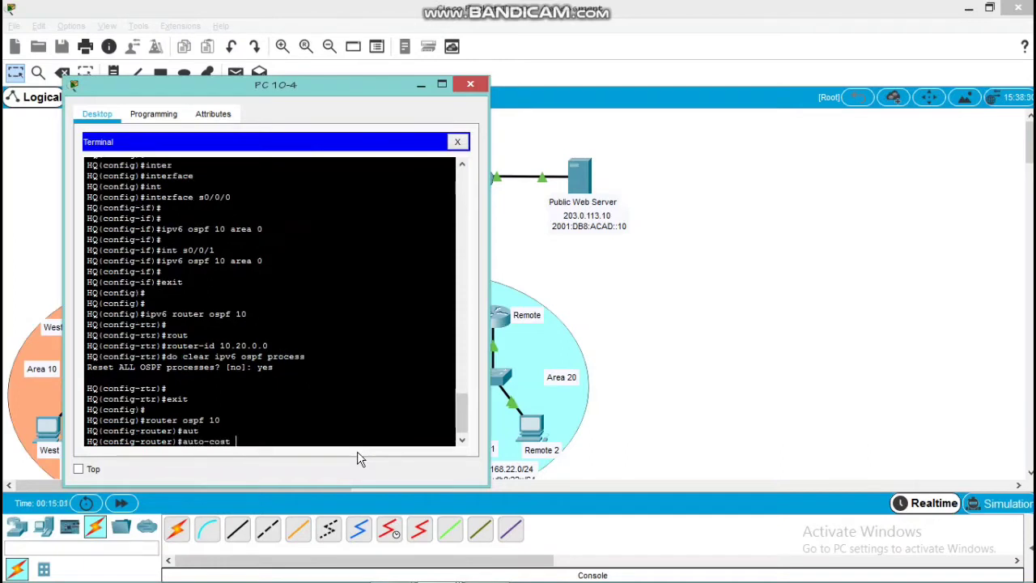
type("ref")
key("Tab")
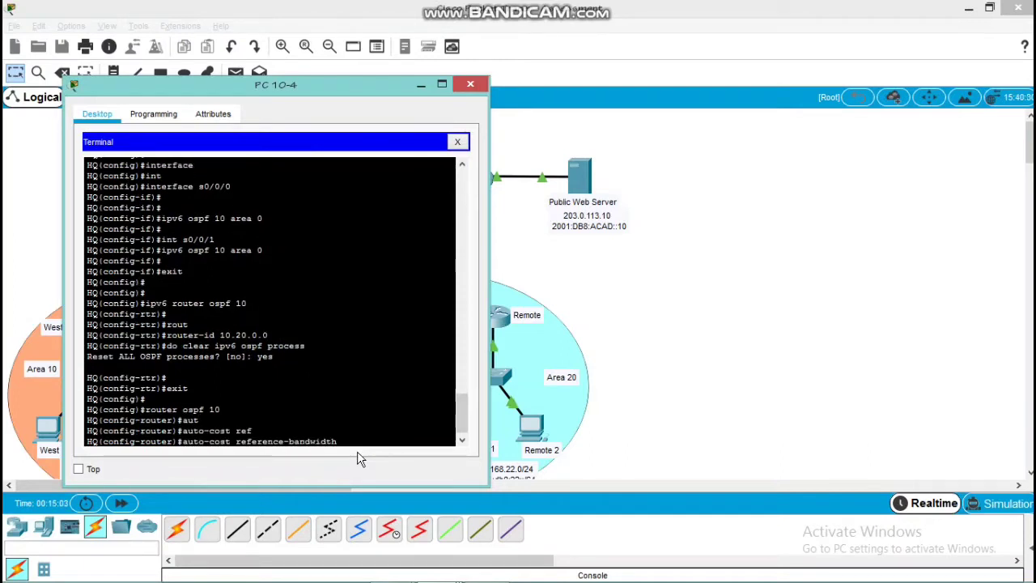
type("1000")
key("Return")
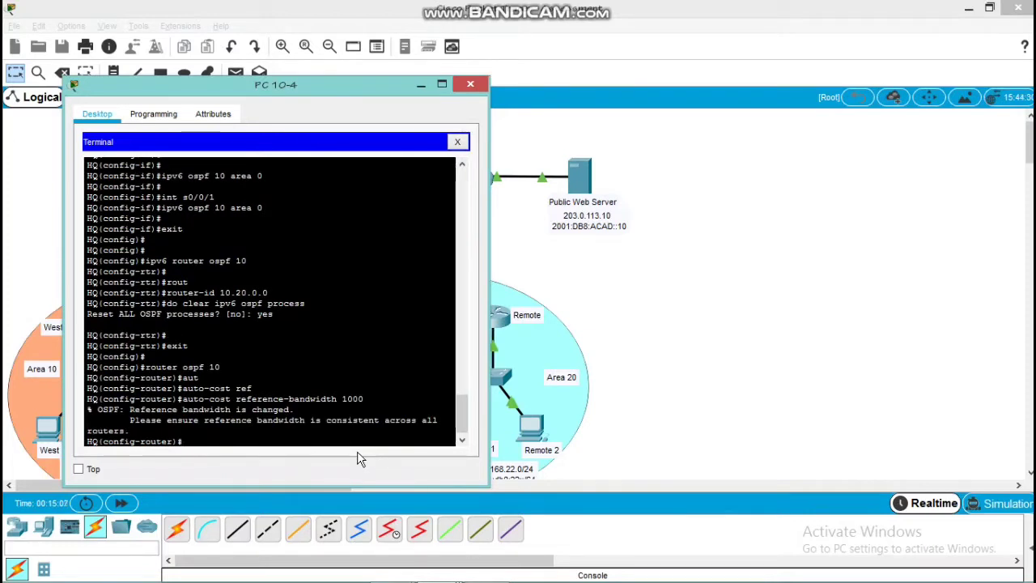
key("Return")
type("exit")
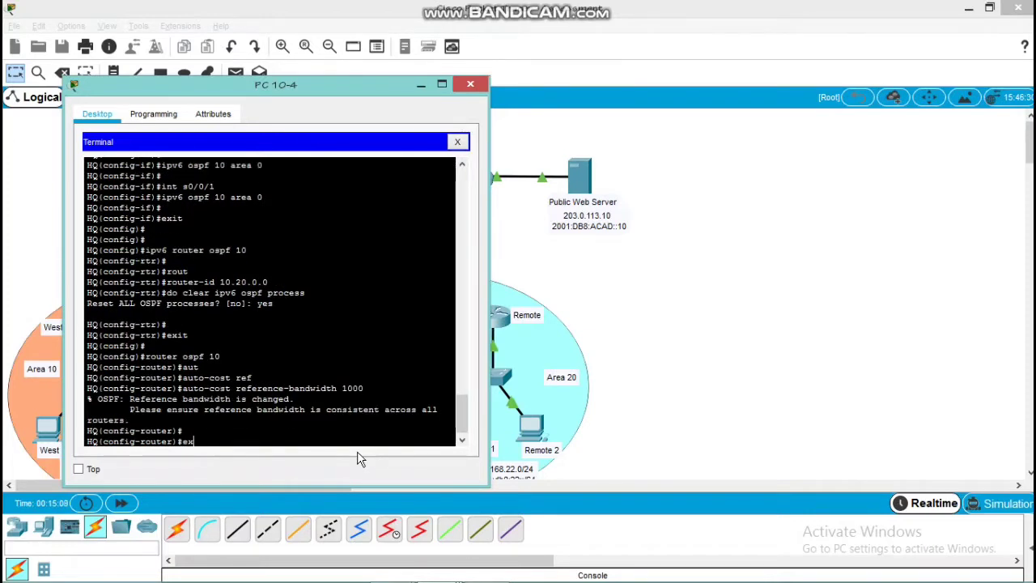
key("Return")
key("Return")
key("Return")
Make HQ's IPv4 OSPF process 10 originate the default route and return to global configuration mode
key("Return")
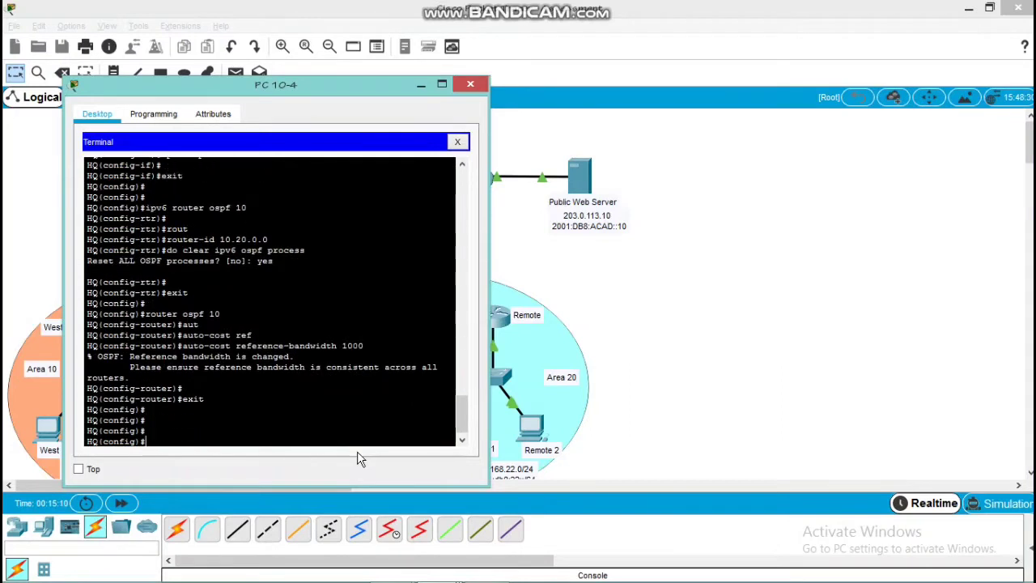
type("router ospf 10")
key("Return")
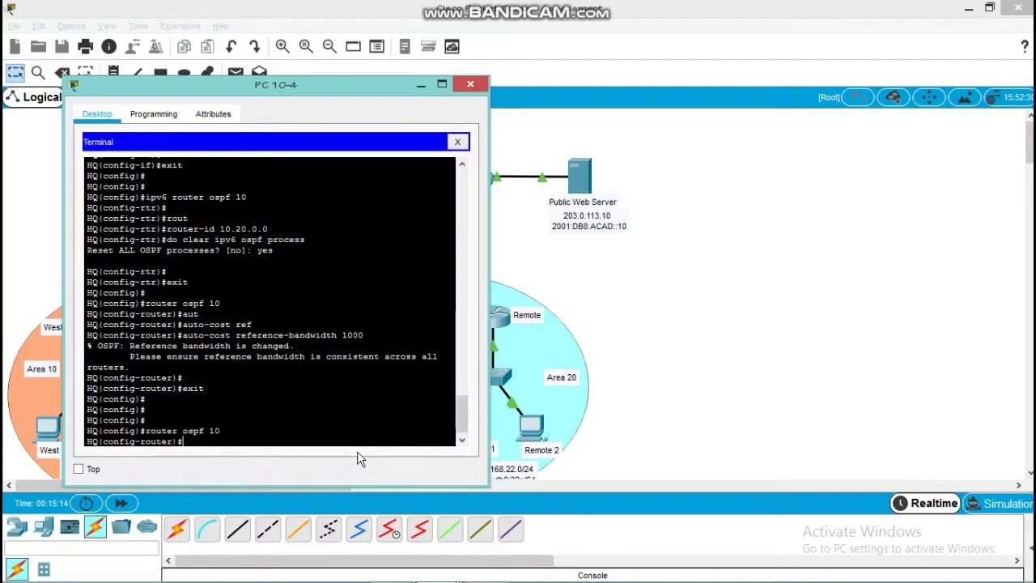
type("def")
key("Tab")
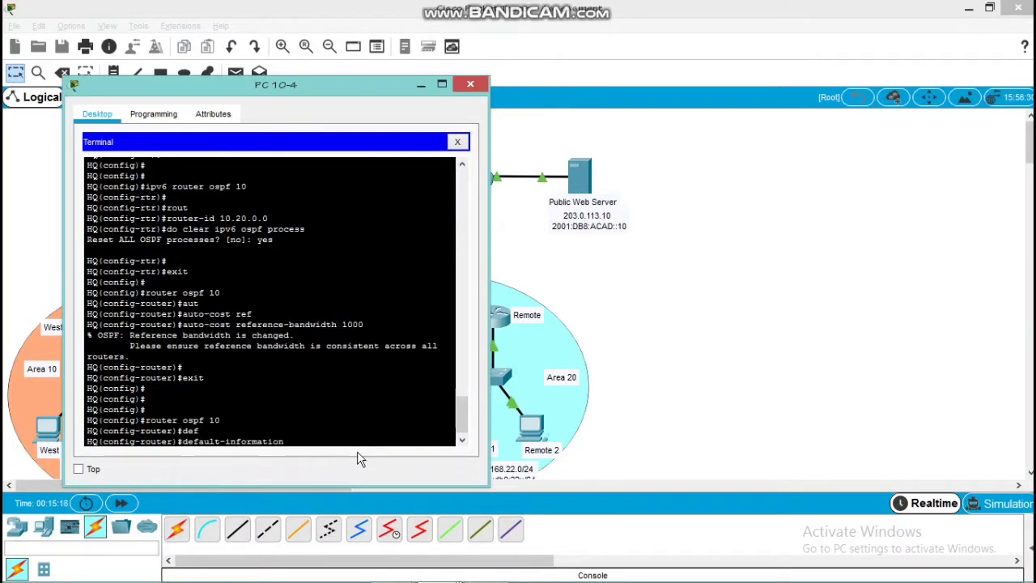
type("ori")
key("Tab")
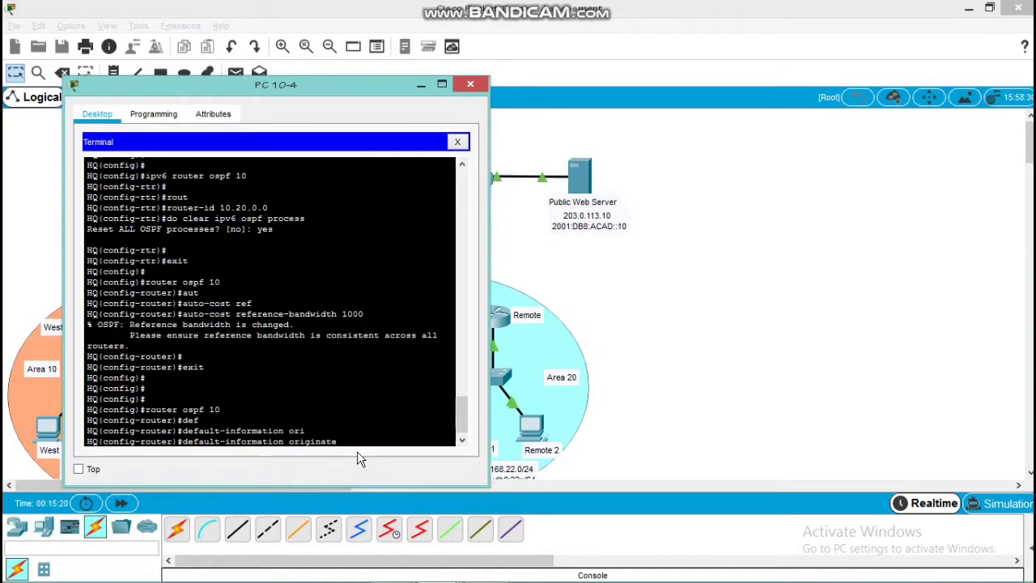
key("Return")
type("exit")
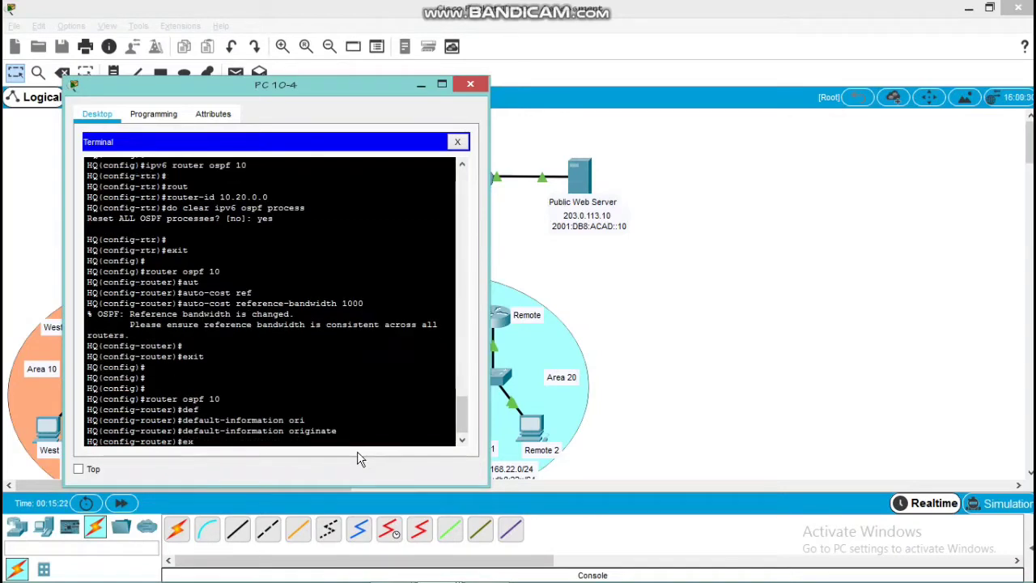
key("Return")
key("Return")
Issue default-information originate again under HQ's IPv4 OSPF process 10 and return to global configuration mode
key("Return")
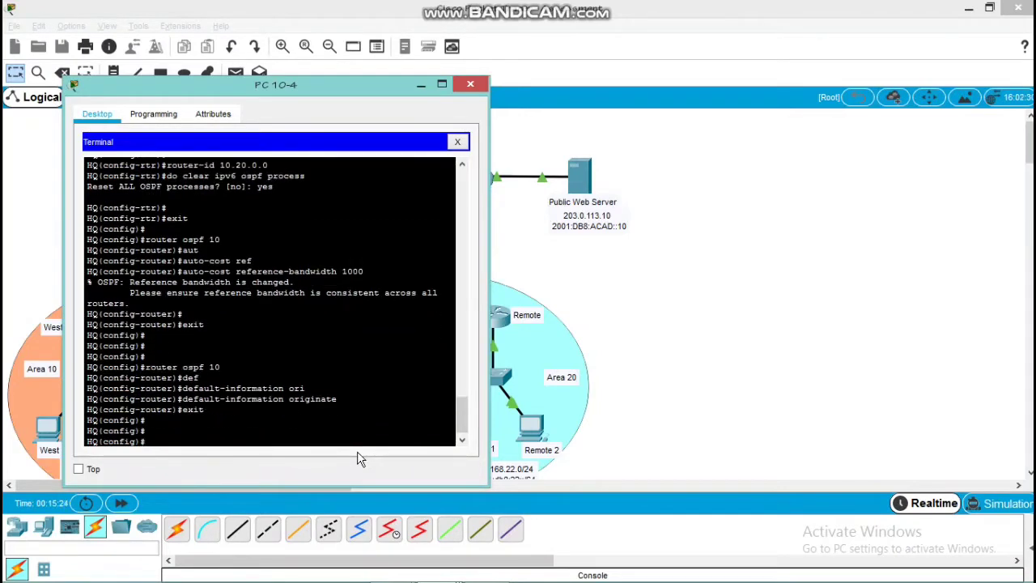
type("router ospf 10")
key("Return")
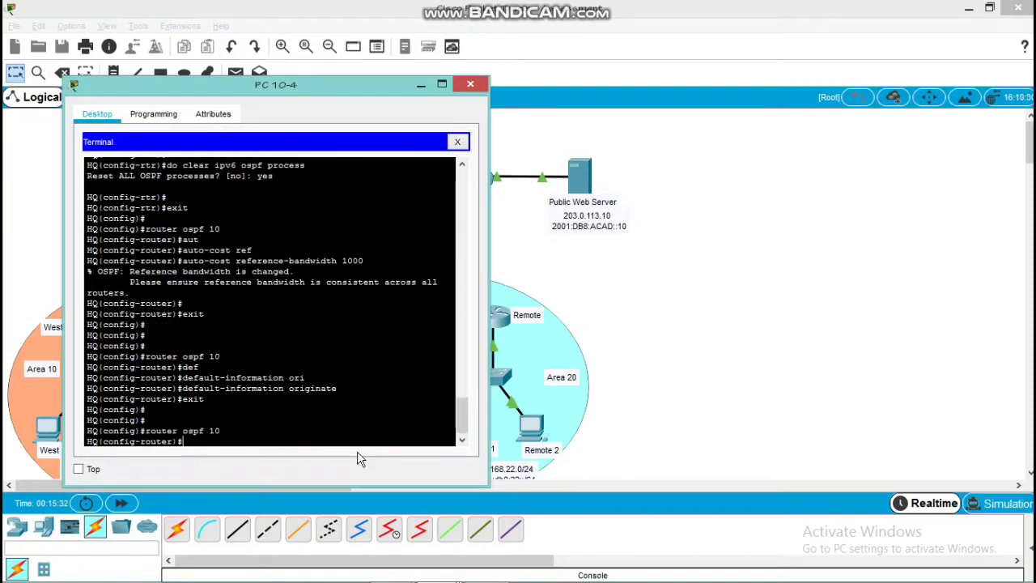
type("ipv6")
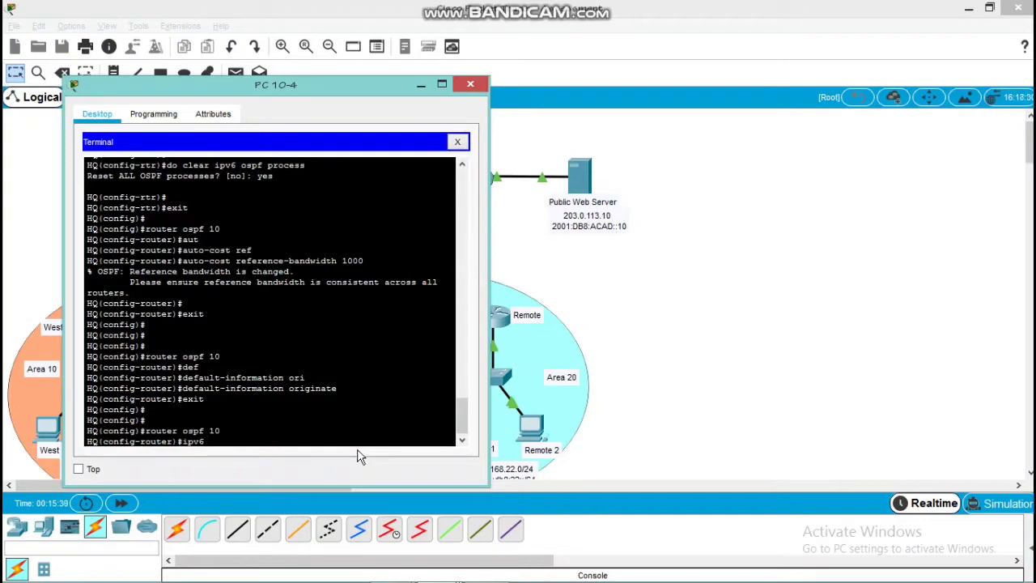
key("BackSpace")
key("BackSpace")
key("BackSpace")
key("BackSpace")
type("de")
key("Tab")
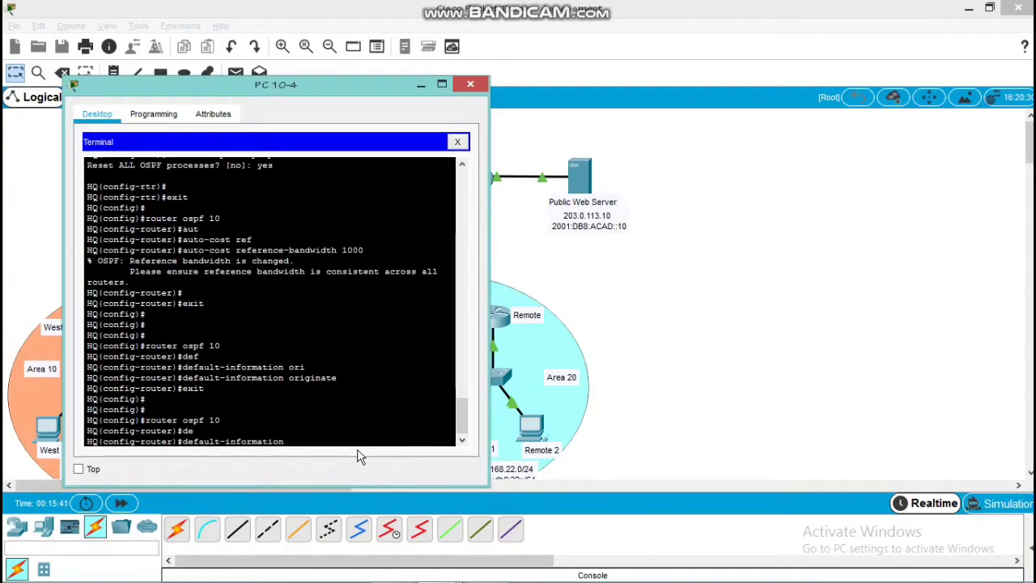
type("ori")
key("Tab")
key("Return")
key("Return")
key("Return")
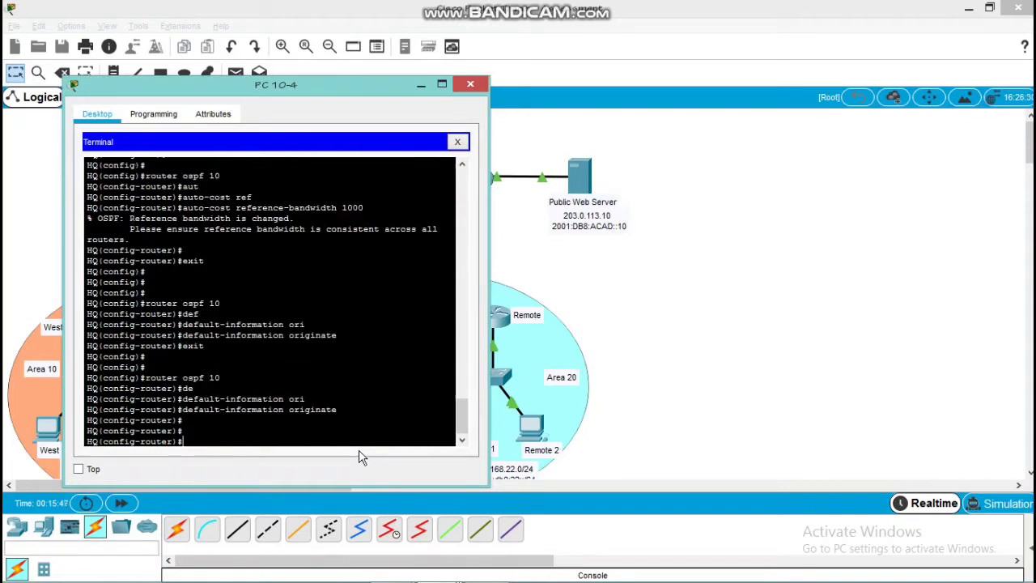
type("exit")
key("Return")
key("Return")
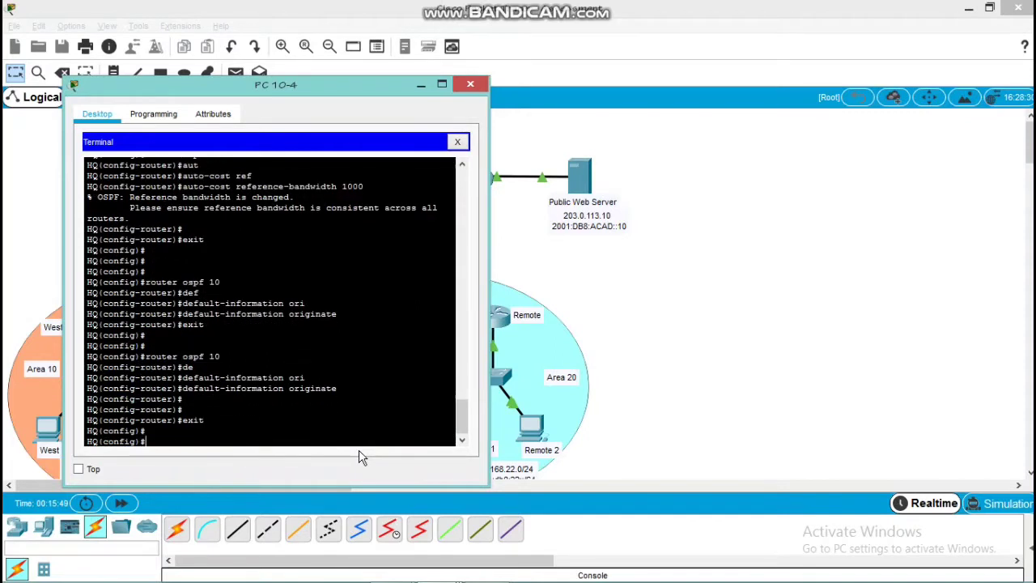
Enter router configuration mode for IPv6 OSPF process 10 on HQ
type("iov6 router ospf")
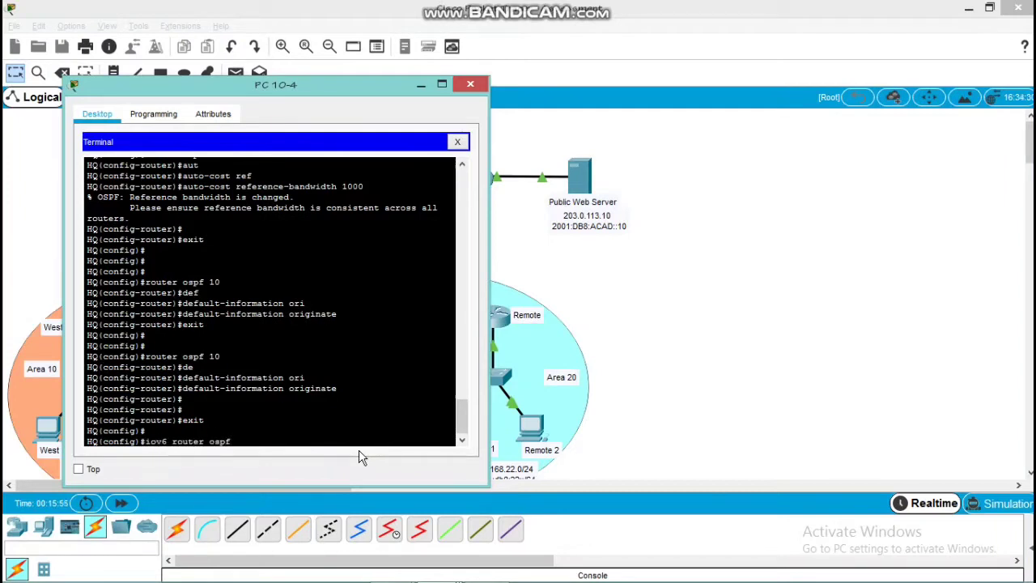
type(" 10")
key("Return")
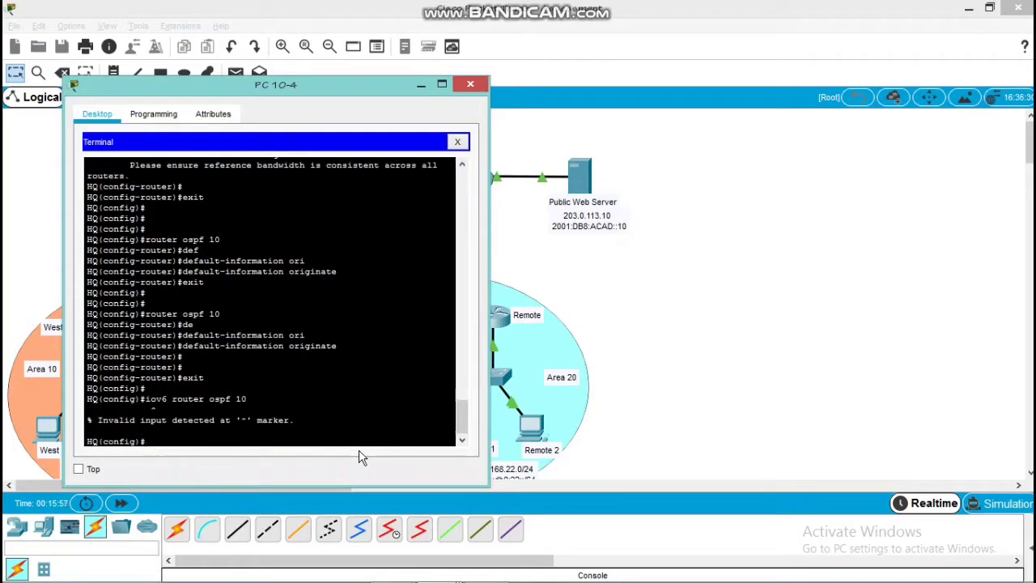
key("Up")
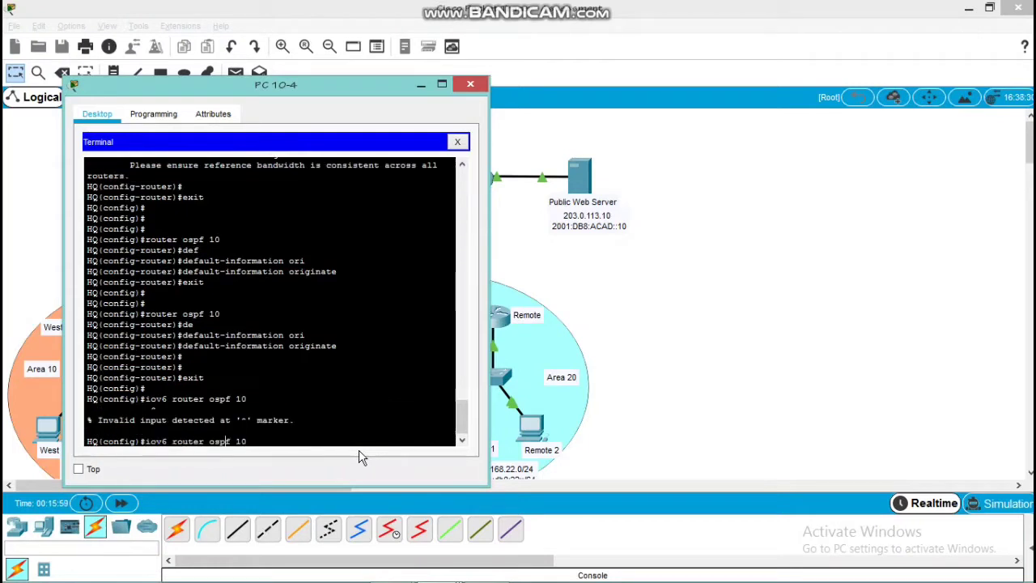
key("Left")
key("BackSpace")
type("p")
key("Return")
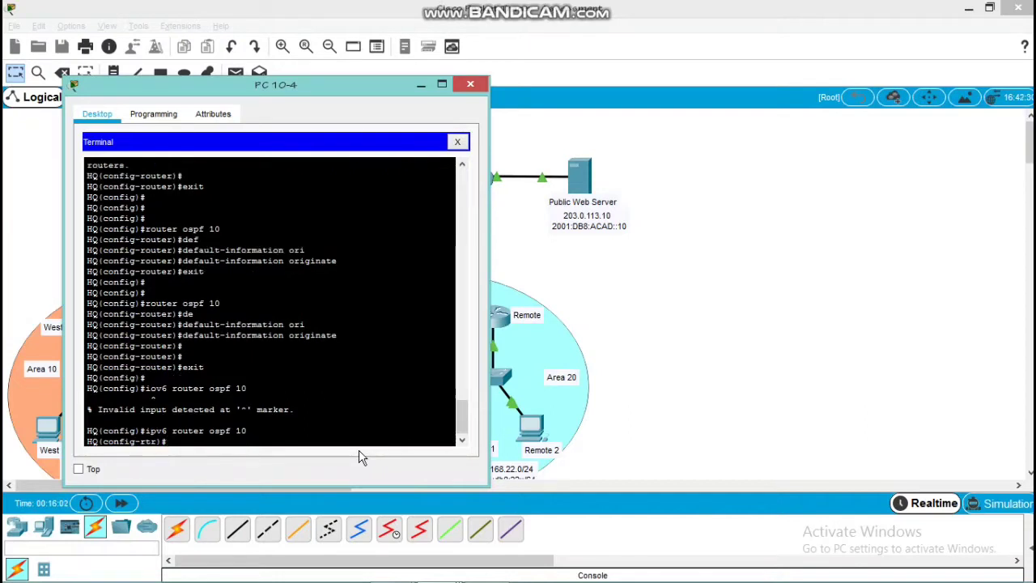
Make HQ's IPv6 OSPF process 10 originate the default route and return to global configuration mode
type("de")
key("Tab")
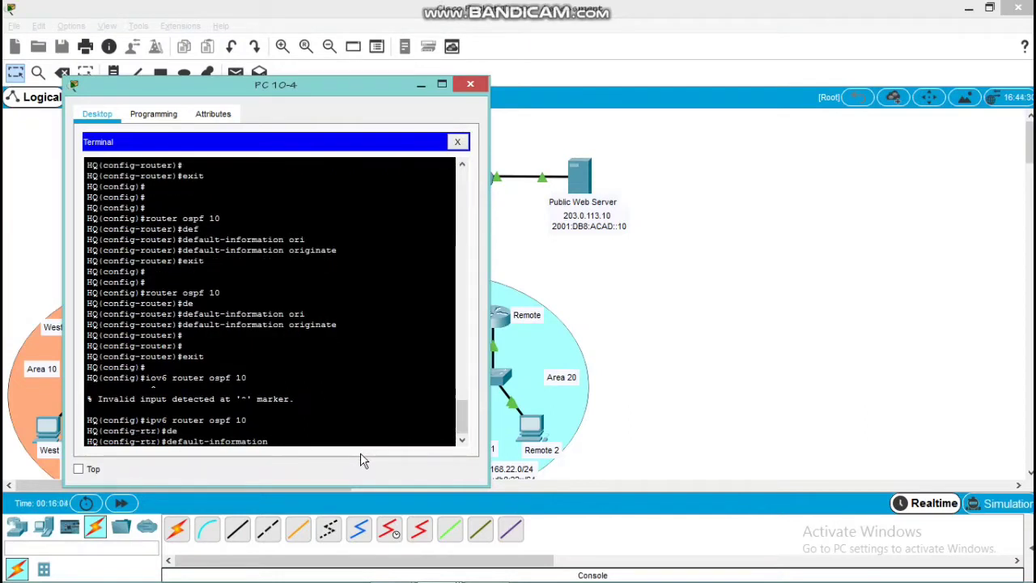
type("ori")
key("Tab")
key("Return")
key("Return")
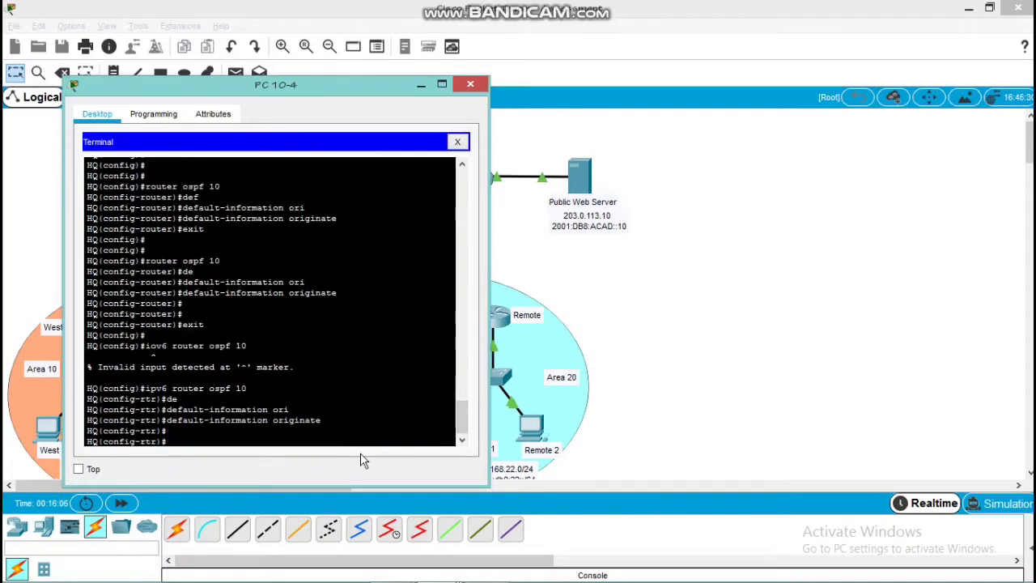
type("exit")
key("Return")
key("Return")
key("Return")
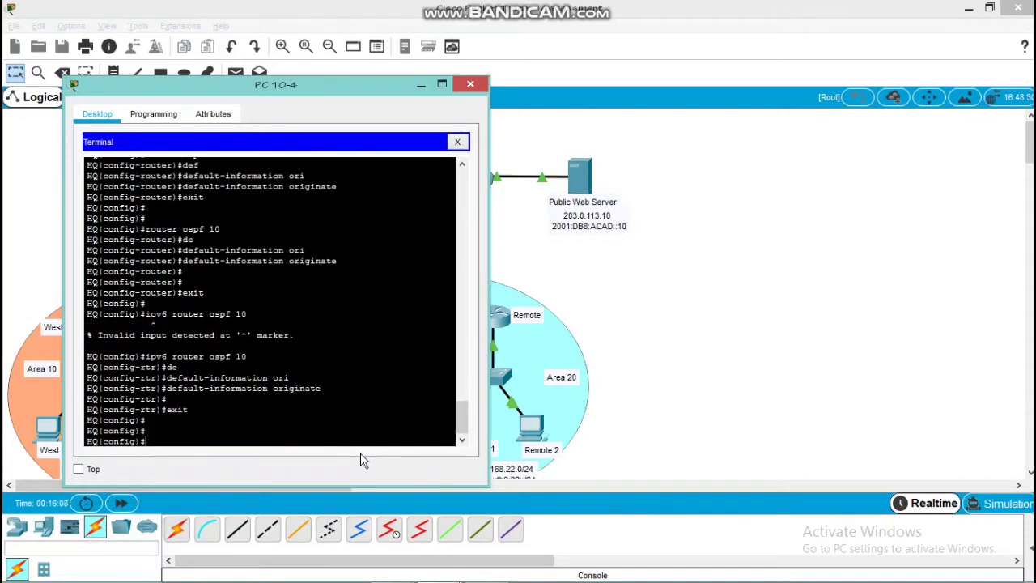
Set the auto-cost reference bandwidth to 1000 under HQ's IPv6 OSPF process 10 and close the terminal window
type("ipv6 router ospf 10")
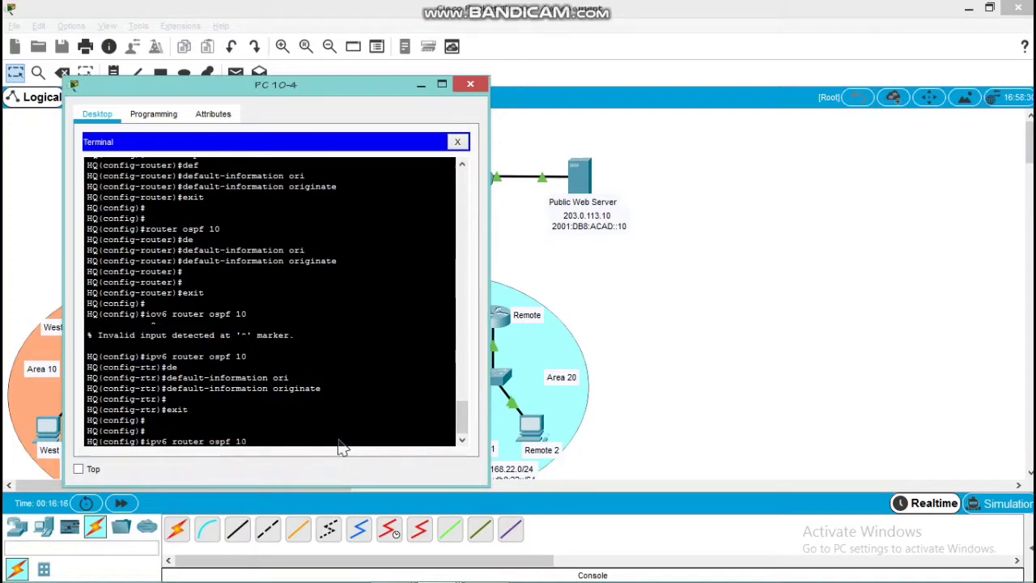
key("Return")
key("Return")
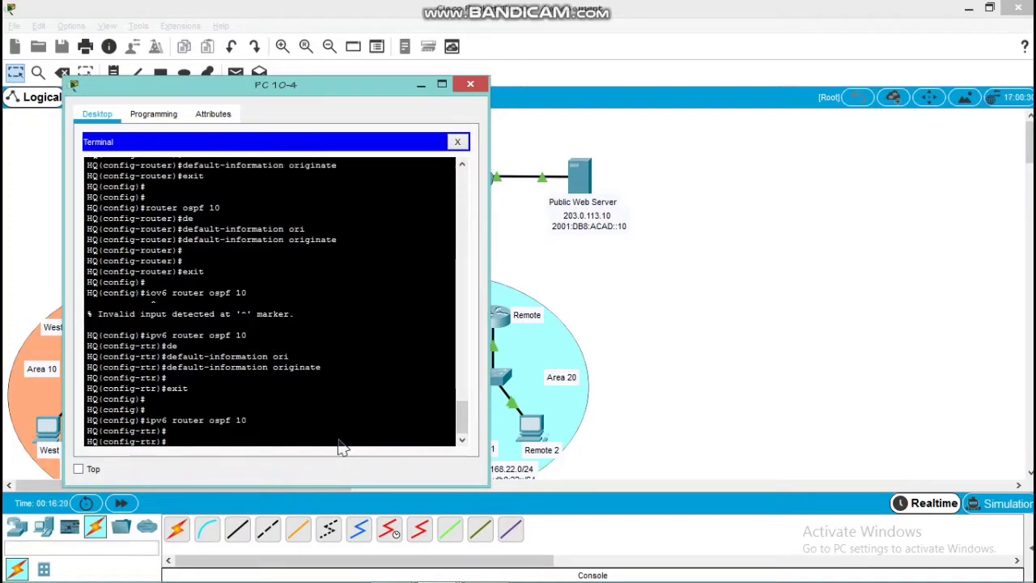
type("aut")
key("Tab")
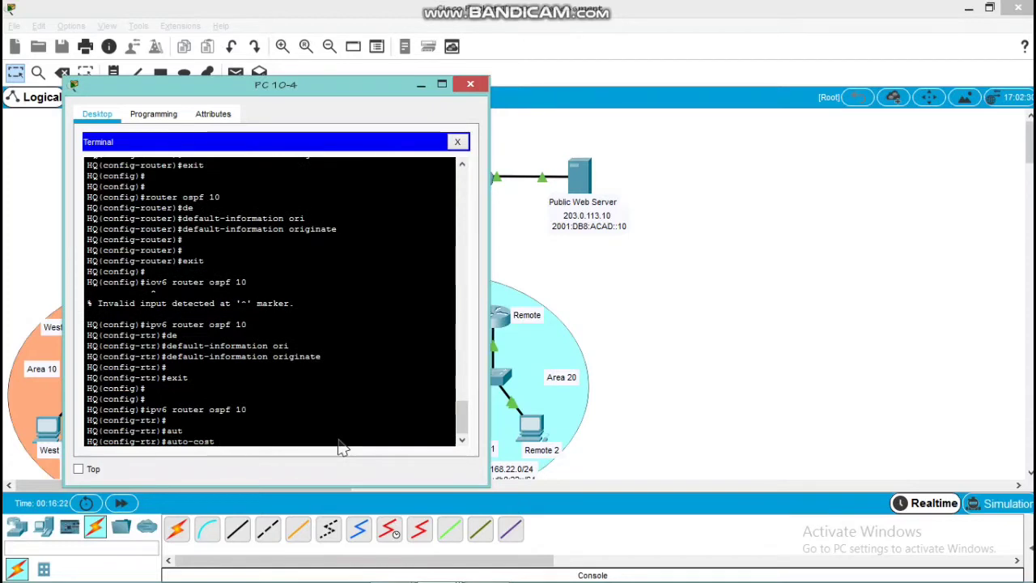
type("reference-bandwidth")
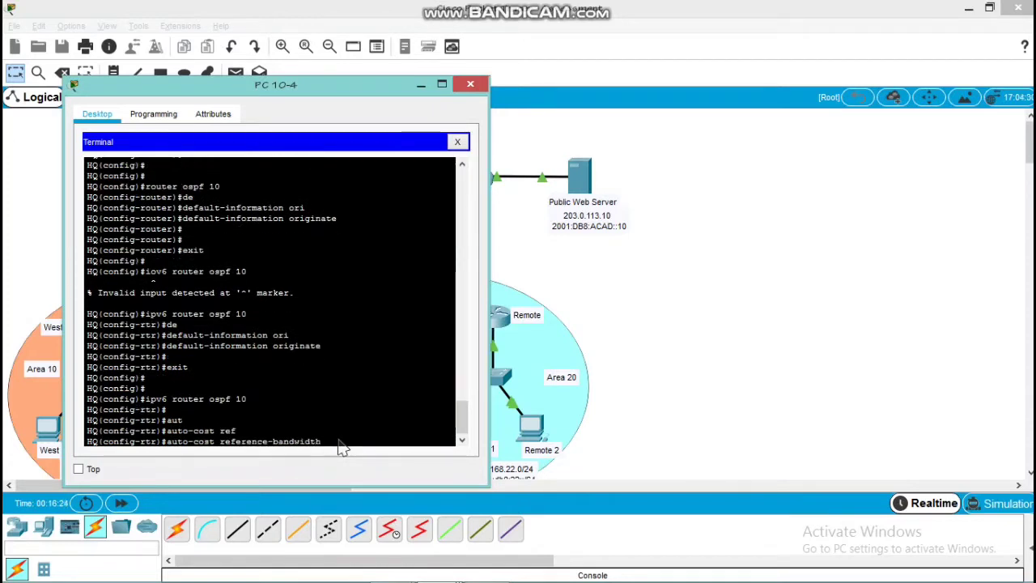
type("1000")
key("Return")
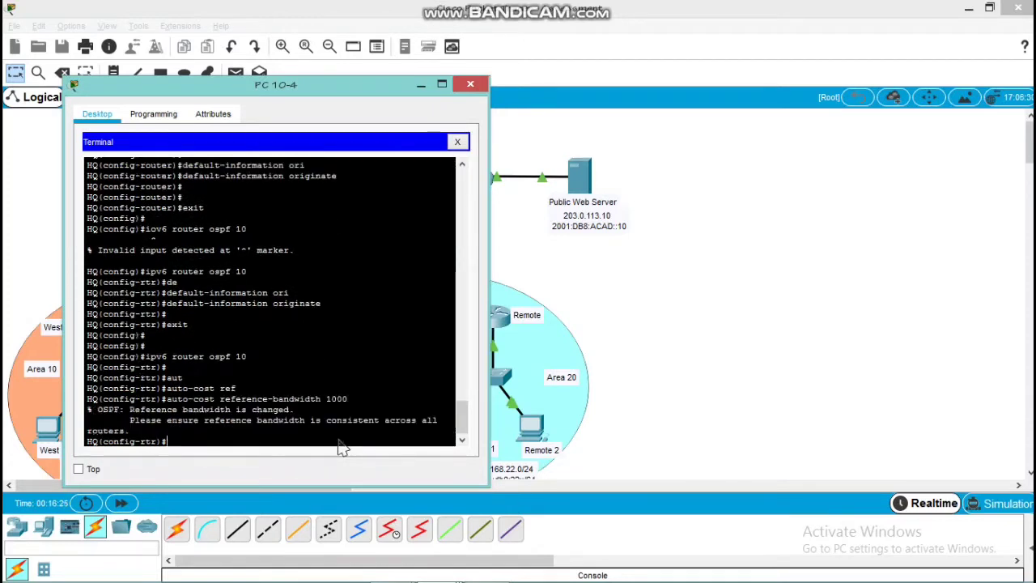
key("Return")
key("Return")
key("Return")
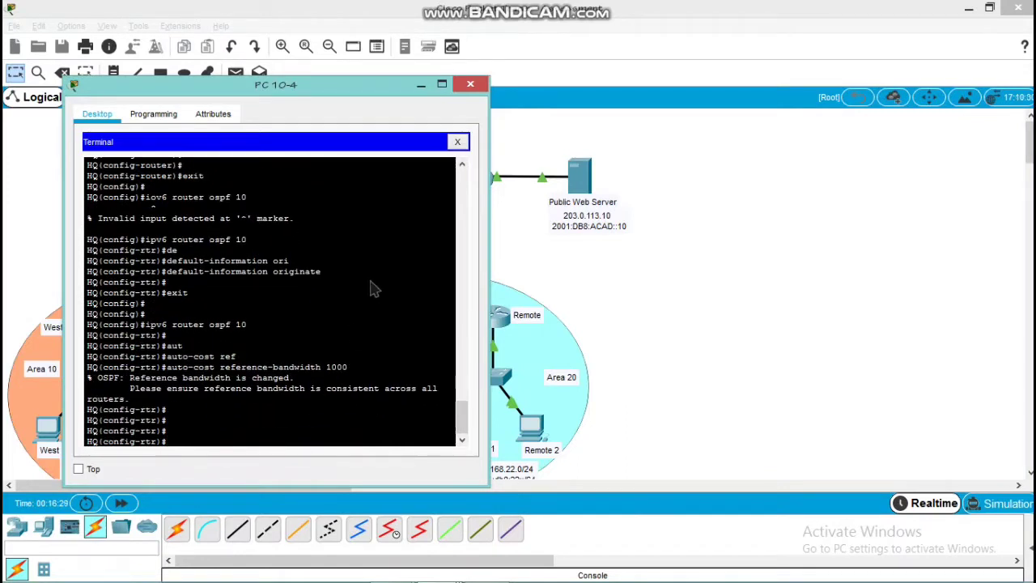
left_click(468, 85)
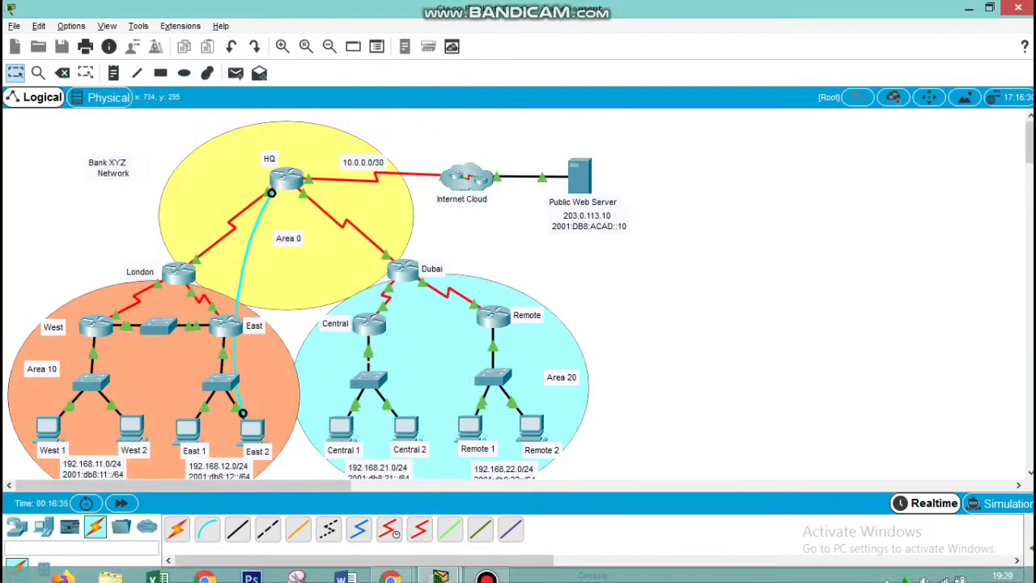
Review the per-router configuration tasks in the PT Activity instructions
mouse_move(443, 567)
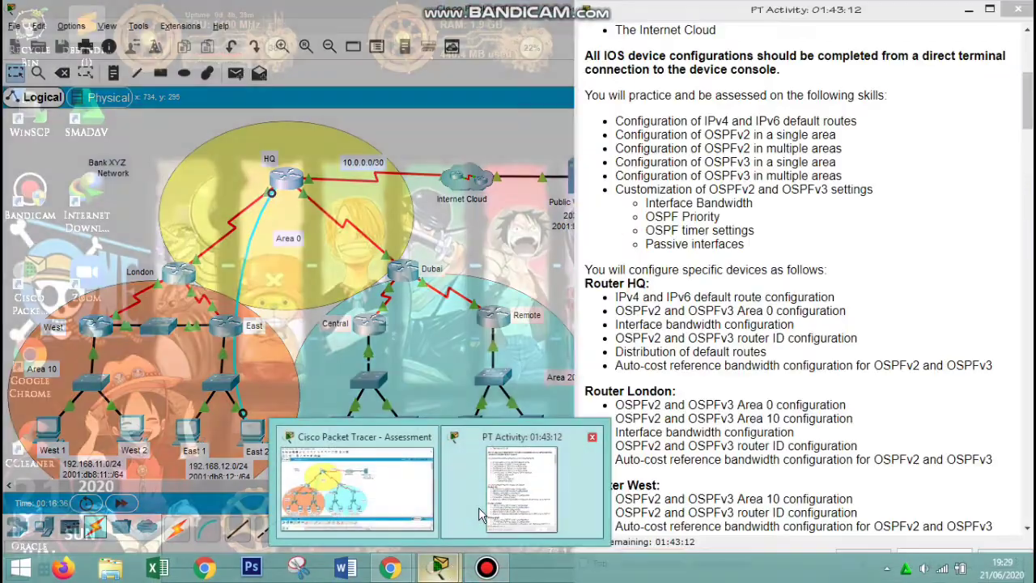
left_click(479, 508)
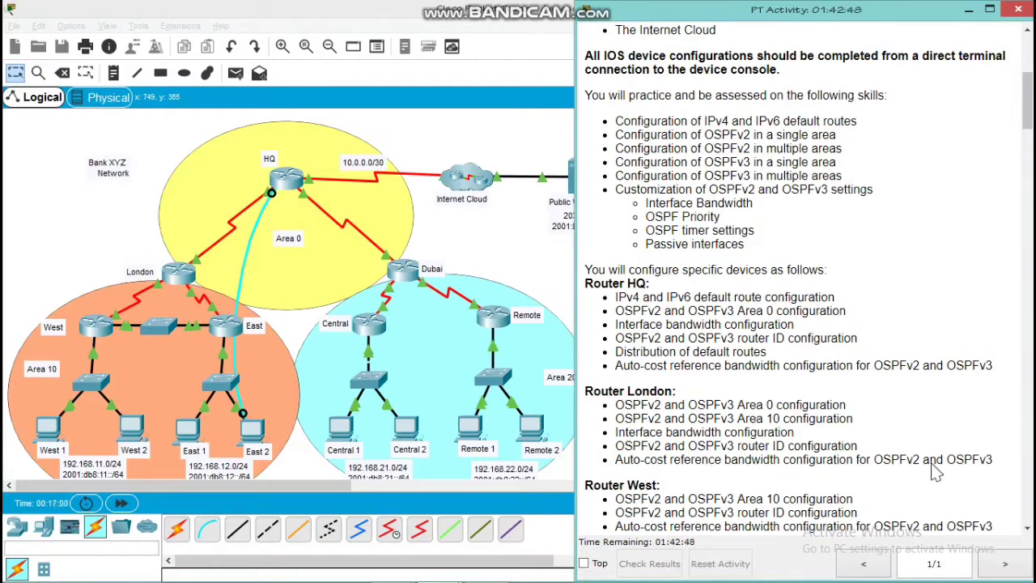
left_click(548, 305)
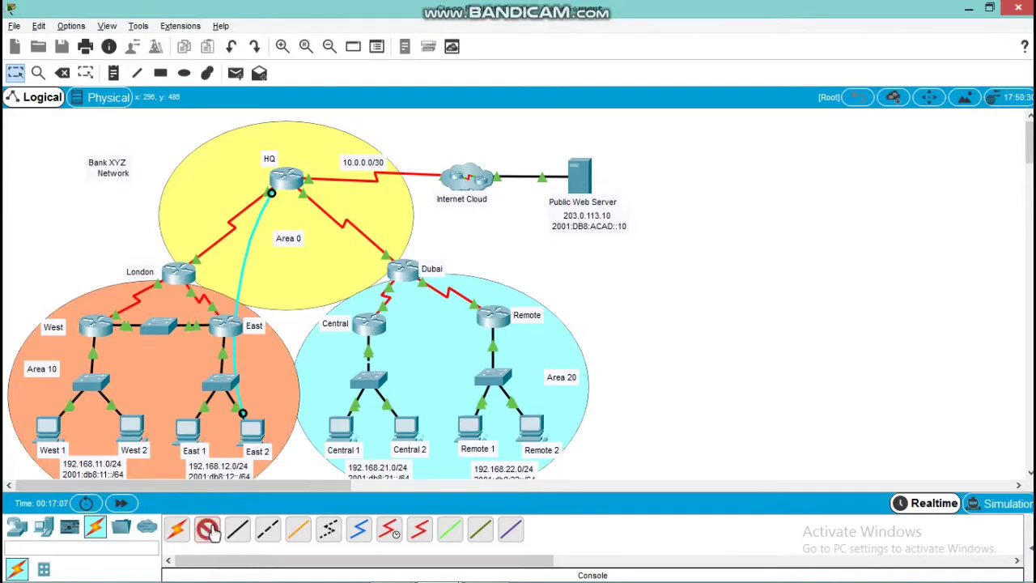
Connect a console cable from the RS 232 port of PC West 2 to the London router's console port
left_click(209, 531)
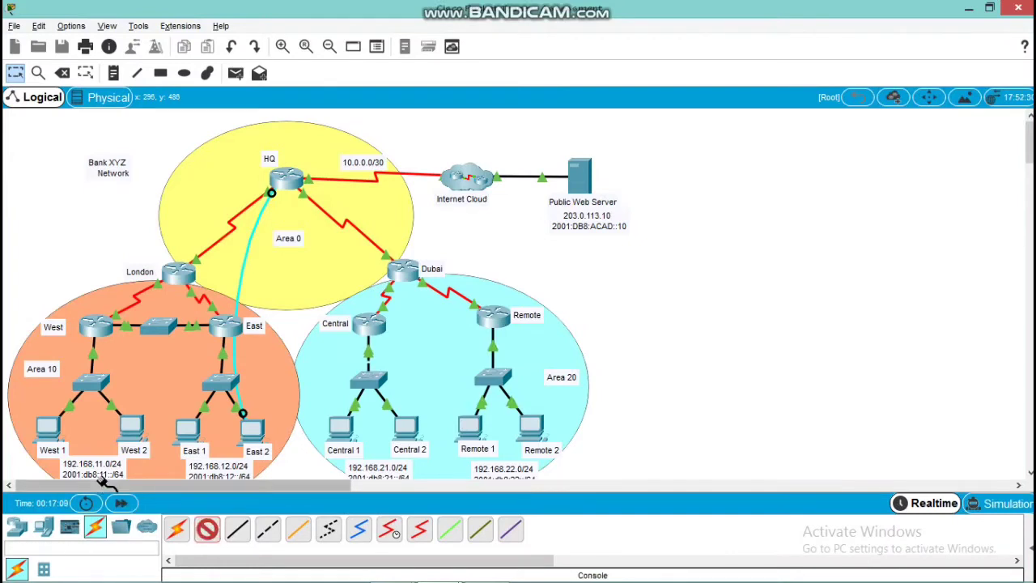
left_click(136, 429)
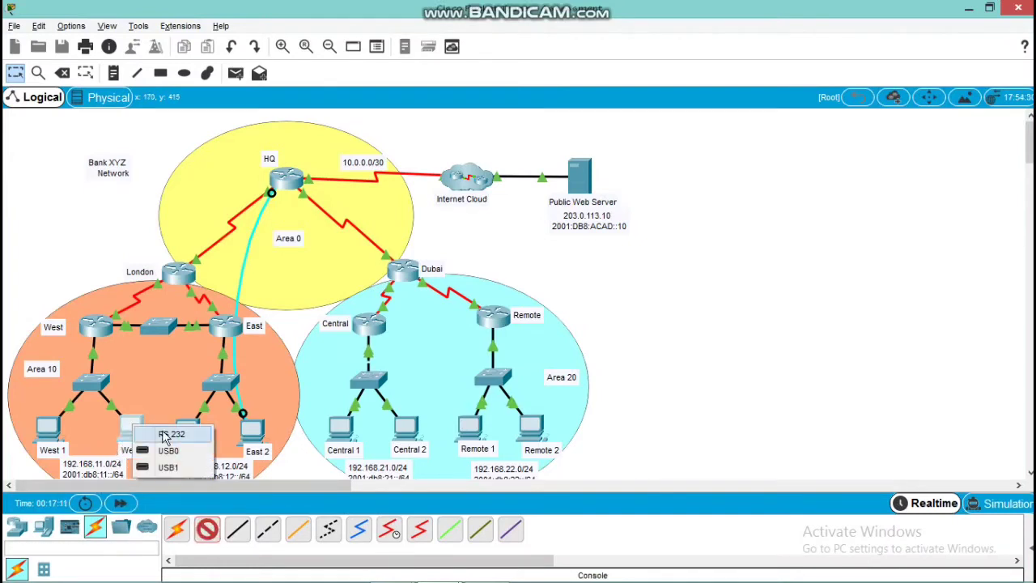
left_click(170, 435)
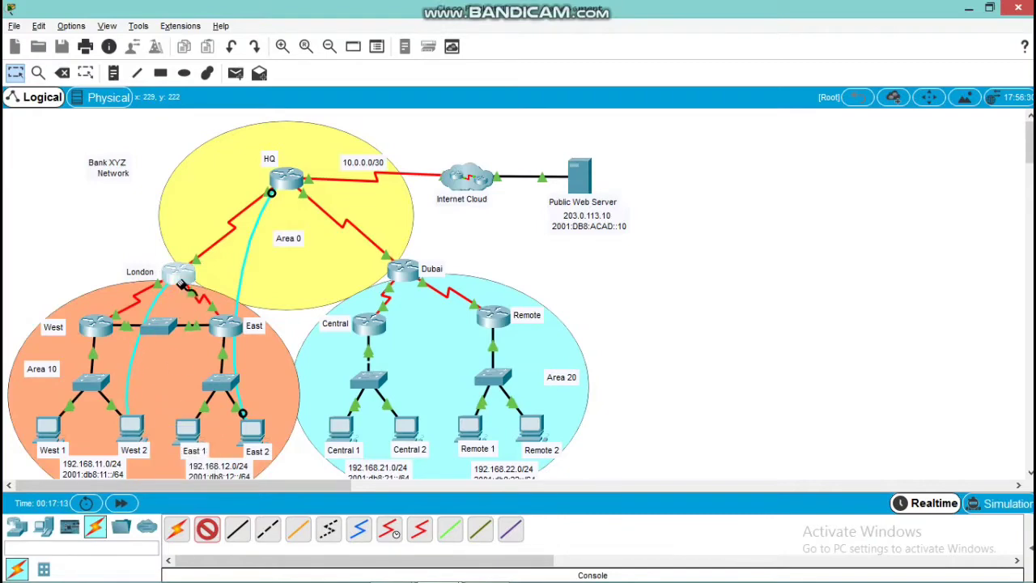
left_click(179, 274)
left_click(219, 305)
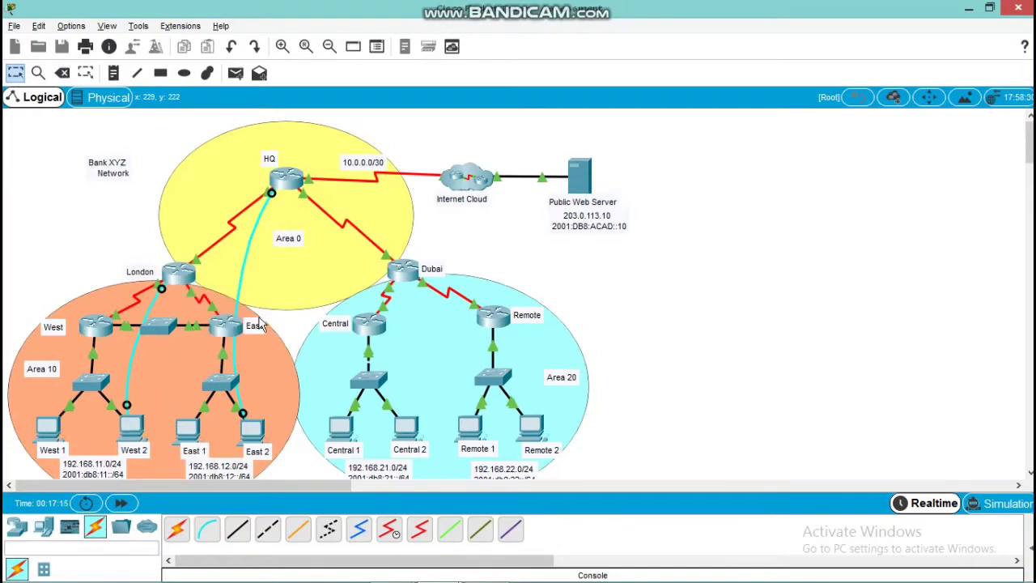
Open a terminal session from West 2 to London with the default port settings and bring up the router prompt
left_click(135, 431)
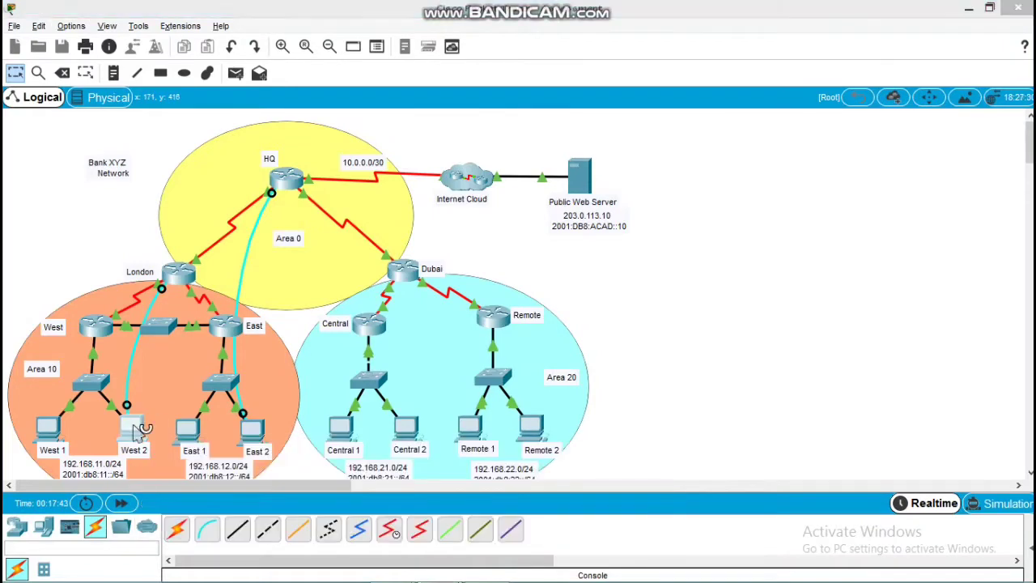
left_click(569, 158)
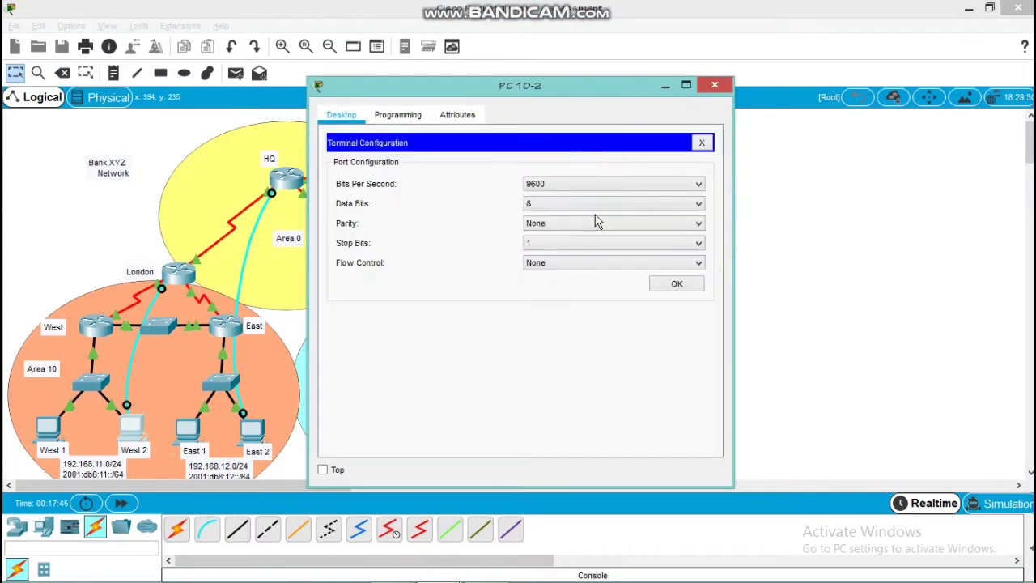
left_click(665, 282)
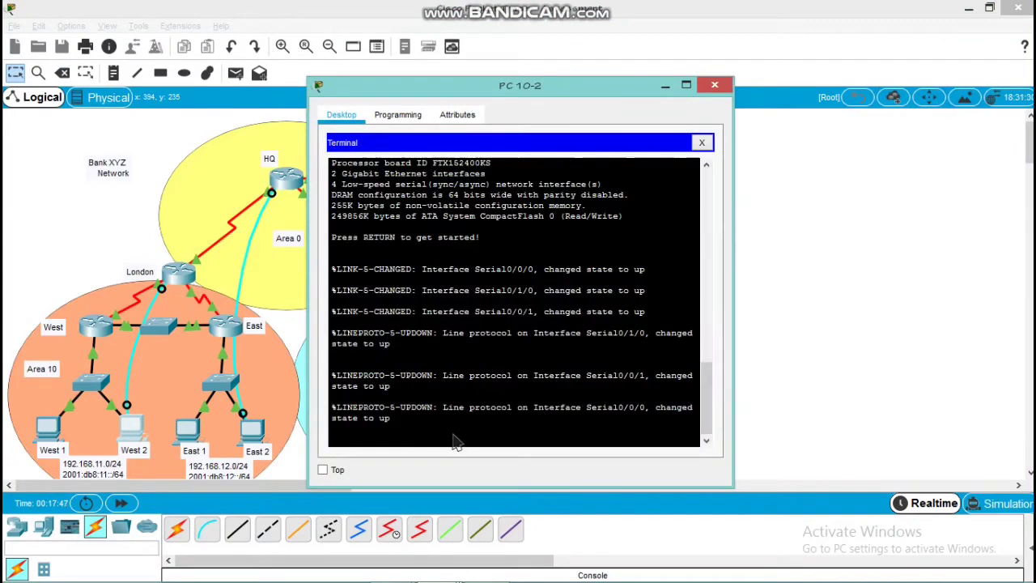
key("Return")
key("Return")
key("Return")
key("Return")
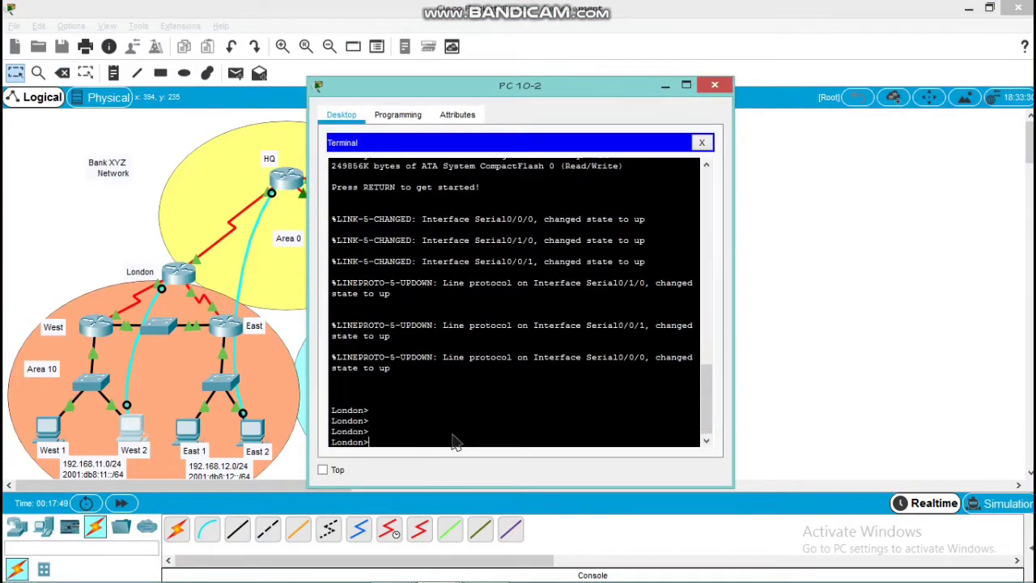
Enter privileged mode and global configuration mode on London
type("en")
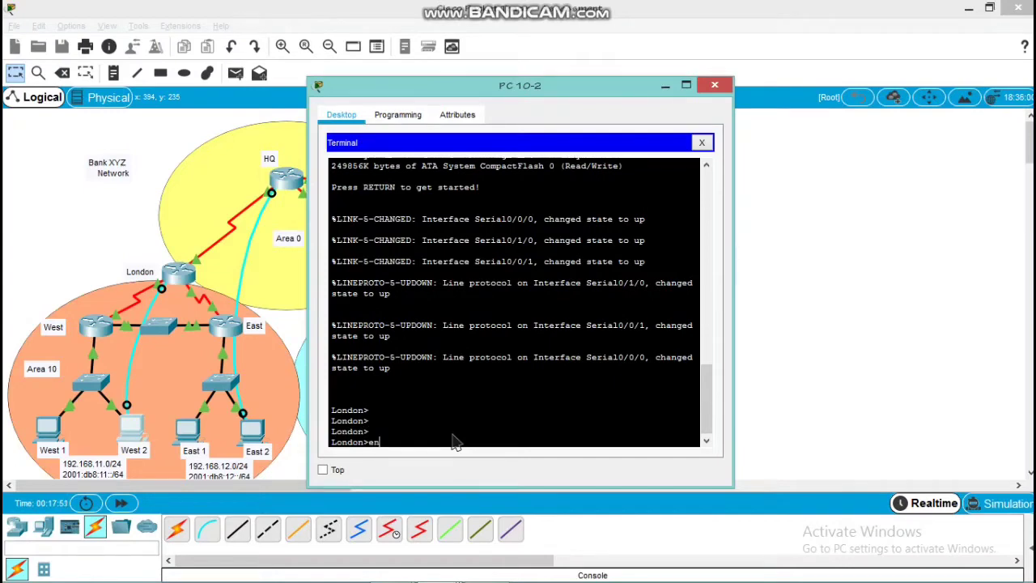
key("Return")
key("Return")
type("conf t")
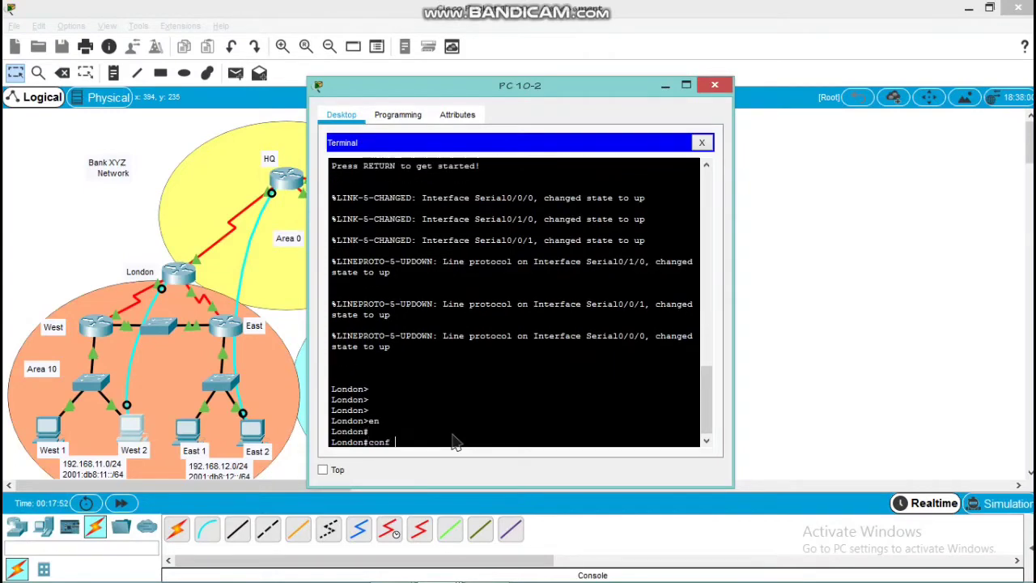
key("Return")
Start IPv4 OSPF process 10 on London and advertise network 10.10.10.0 with wildcard 0.0.0.3 in area 0
key("Return")
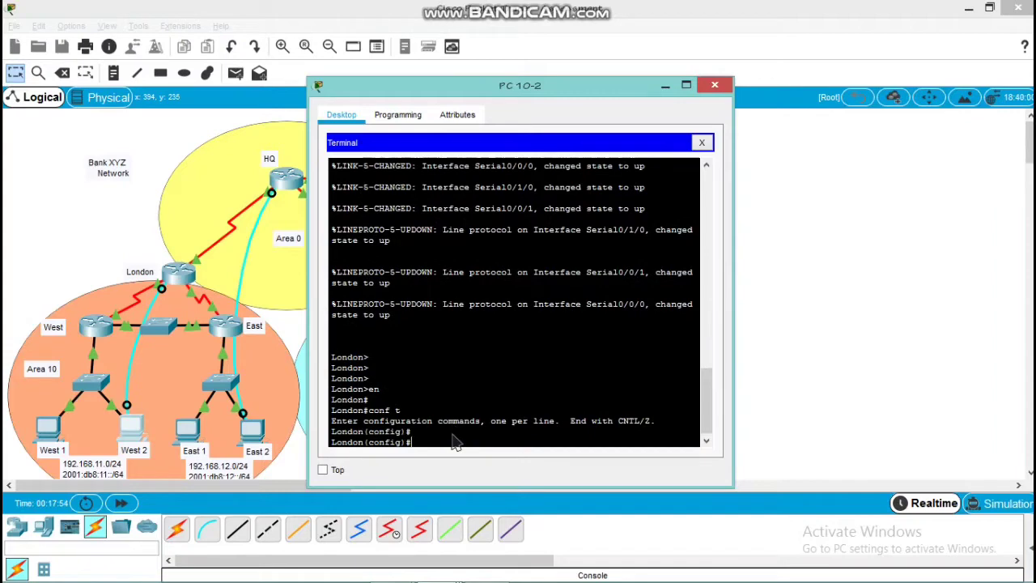
type("router ospf 10")
key("Return")
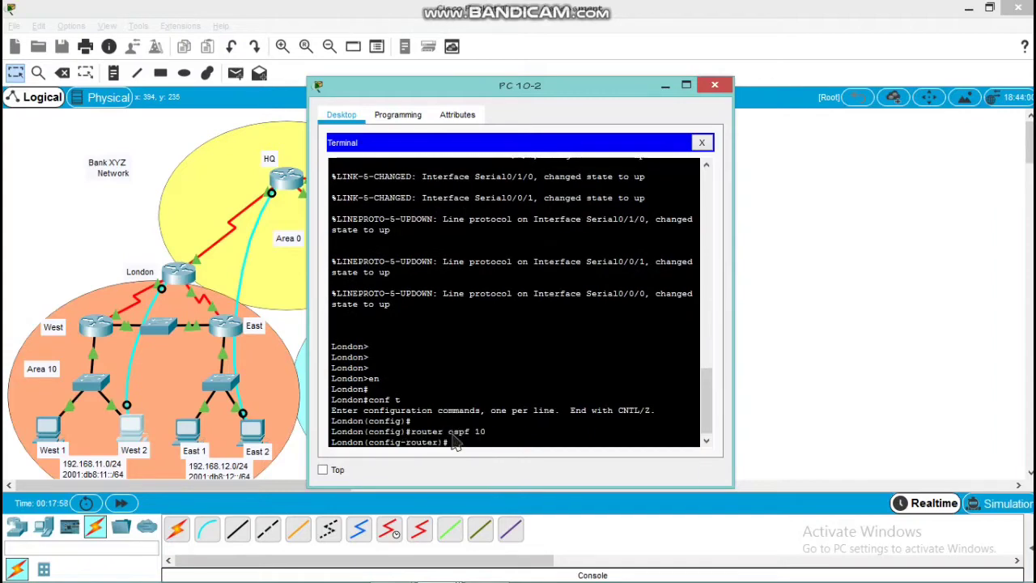
type("network 10.0")
type("0.10.0 0.0.0.3 area 0")
key("Return")
Advertise network 172.16.10.0 with wildcard 0.0.0.3 in area 10 under London's OSPF process 10
type("ne")
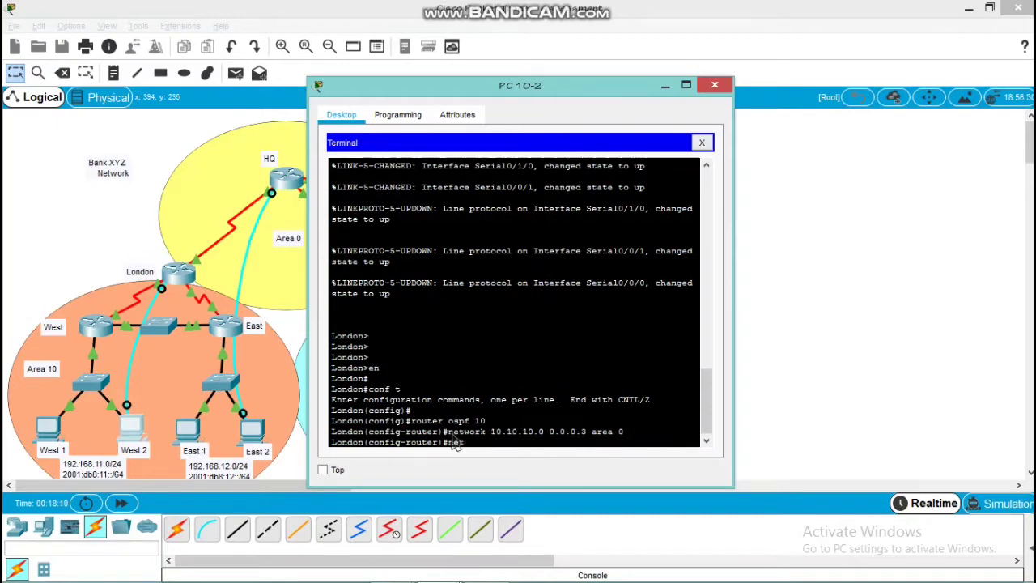
type("twor")
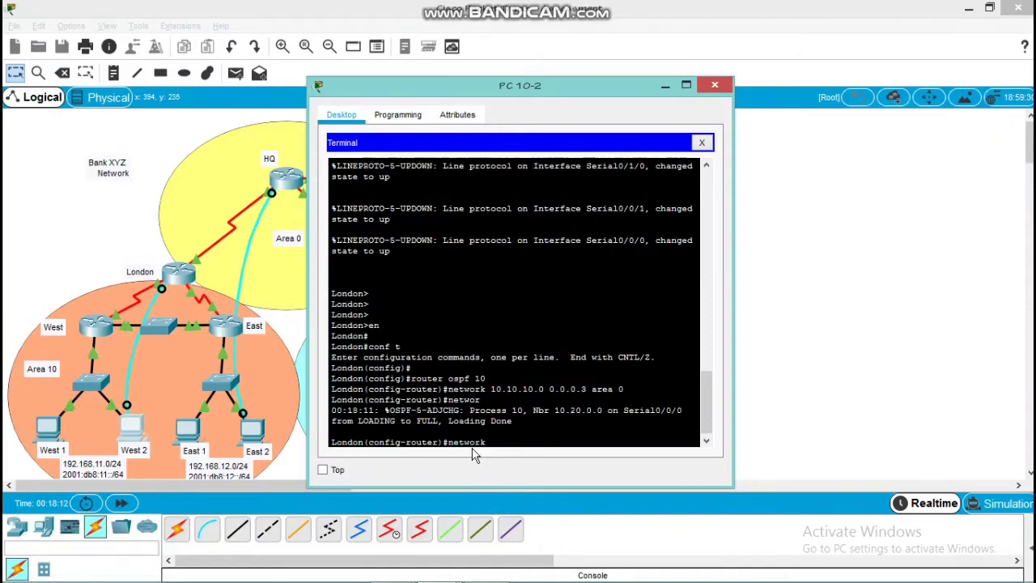
type("k 172.16.10.0 00.")
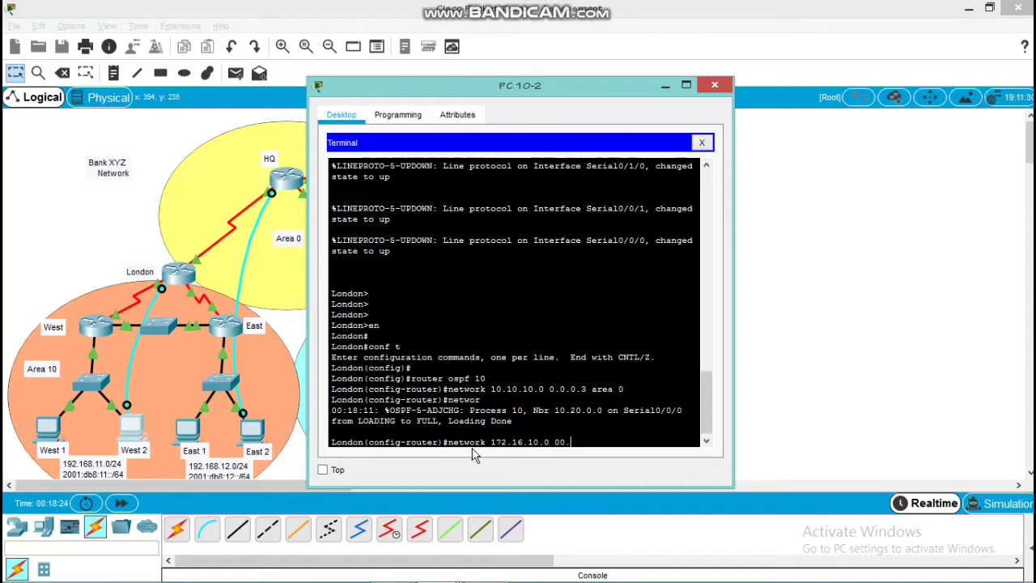
key("BackSpace")
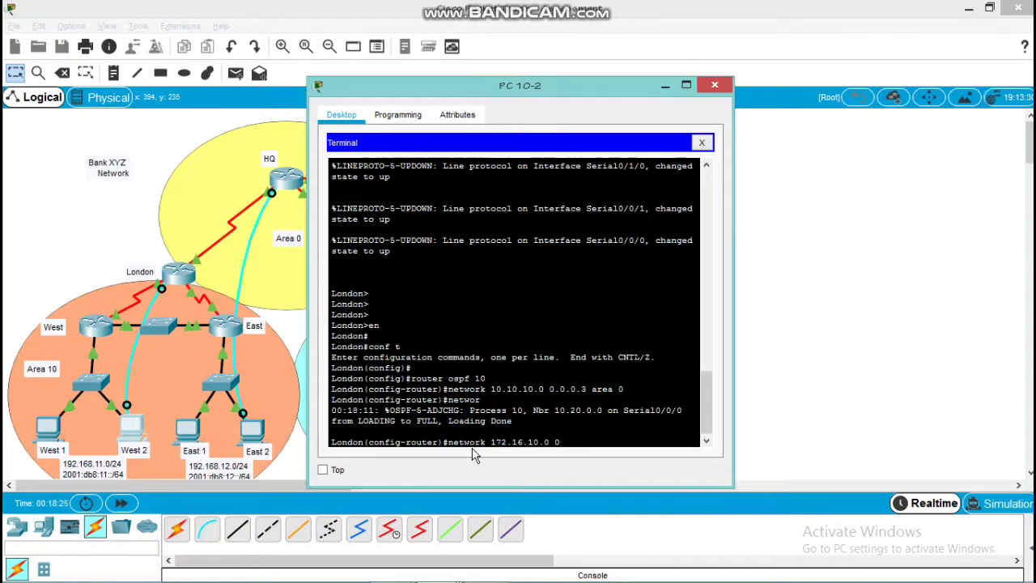
type(".0.0.3 area 10")
key("Return")
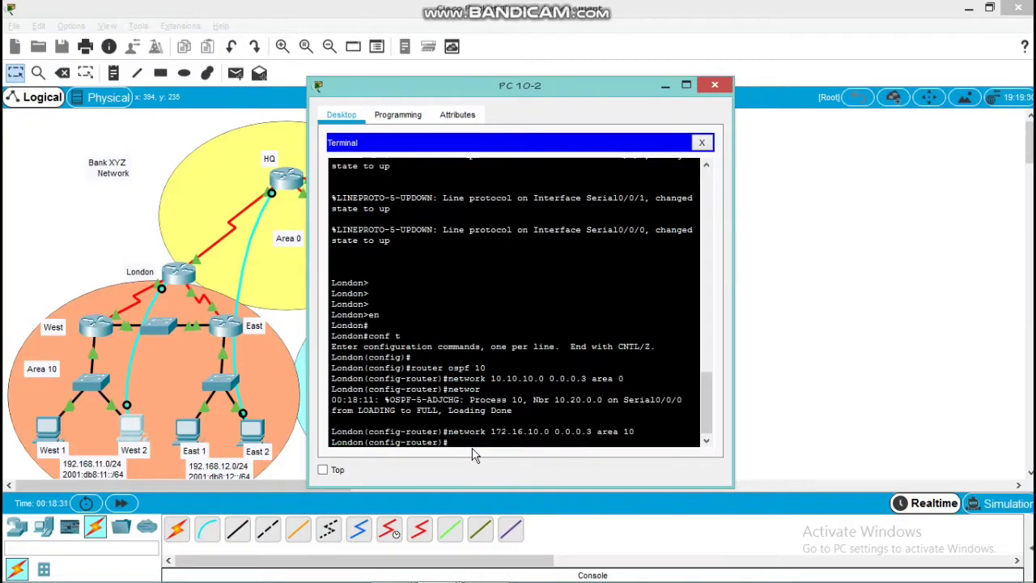
Advertise network 172.16.10.4 with wildcard 0.0.0.3 in area 10 under London's OSPF process 10
type("network")
type("172.16.10.4 0.0.0.3 area 10")
key("Return")
key("Return")
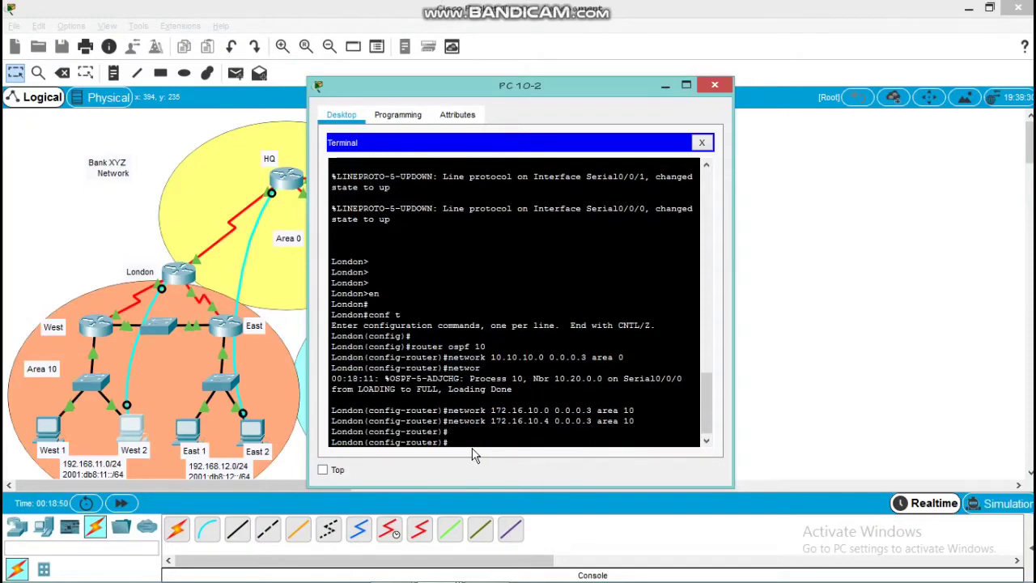
Set the router ID of London's IPv4 OSPF process 10 to 10.0.0.0
type("router-")
key("Tab")
type("1")
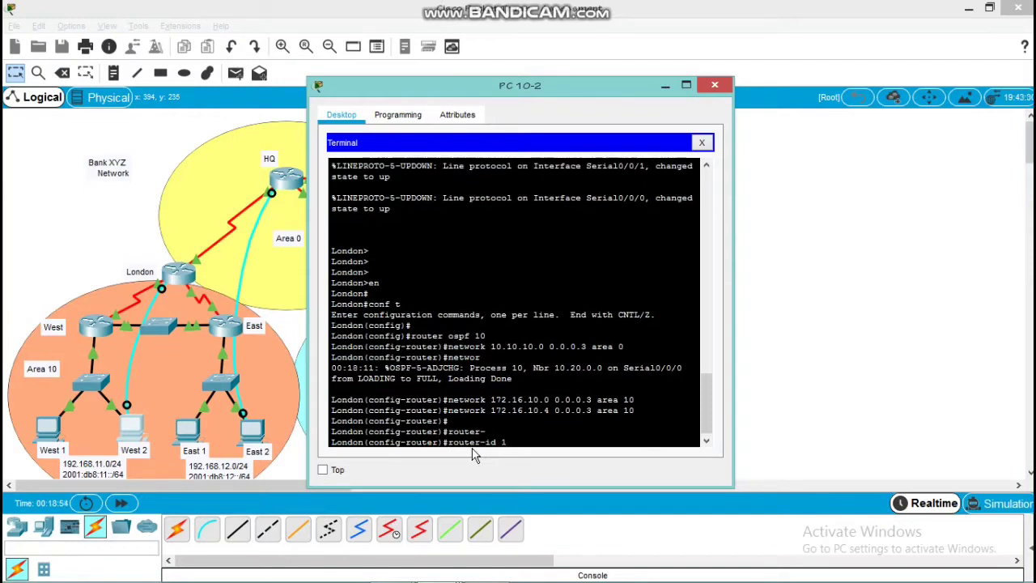
type("0.0.0.0")
key("Return")
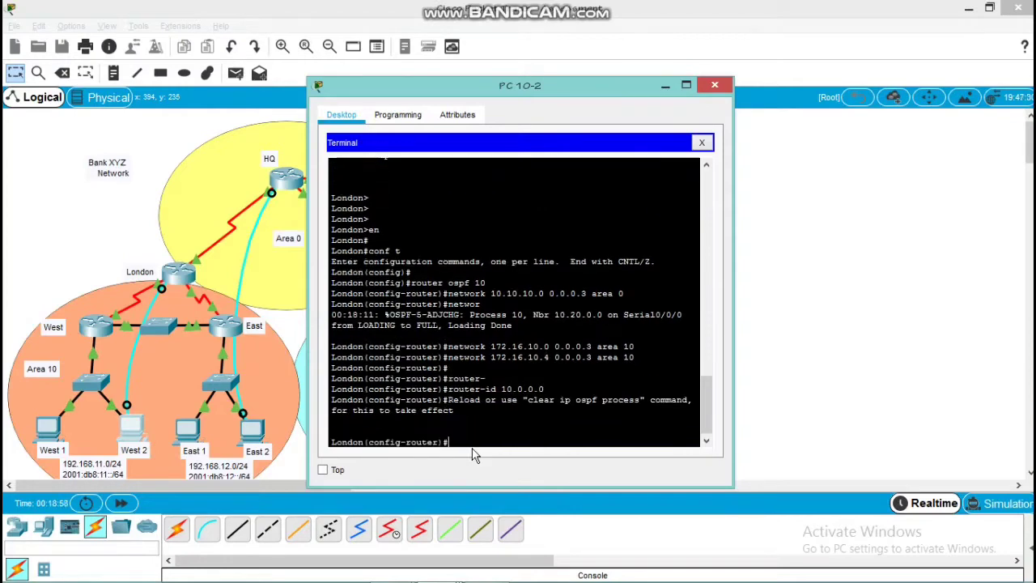
key("Return")
Clear all IPv4 OSPF processes on London, answering yes to the reset, and return to global configuration mode
type("d")
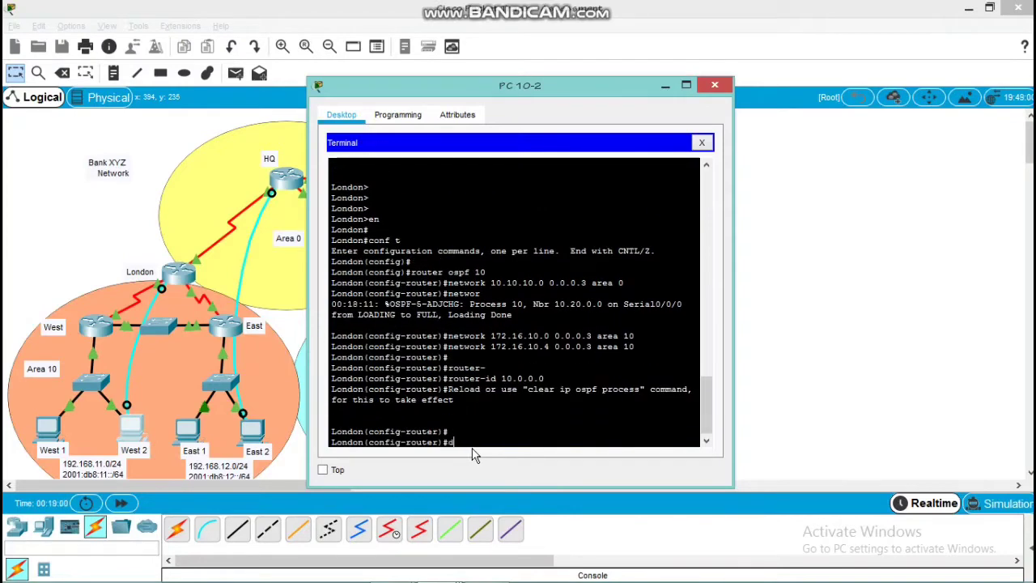
type("o clear ip ospf process")
key("Return")
type("yes")
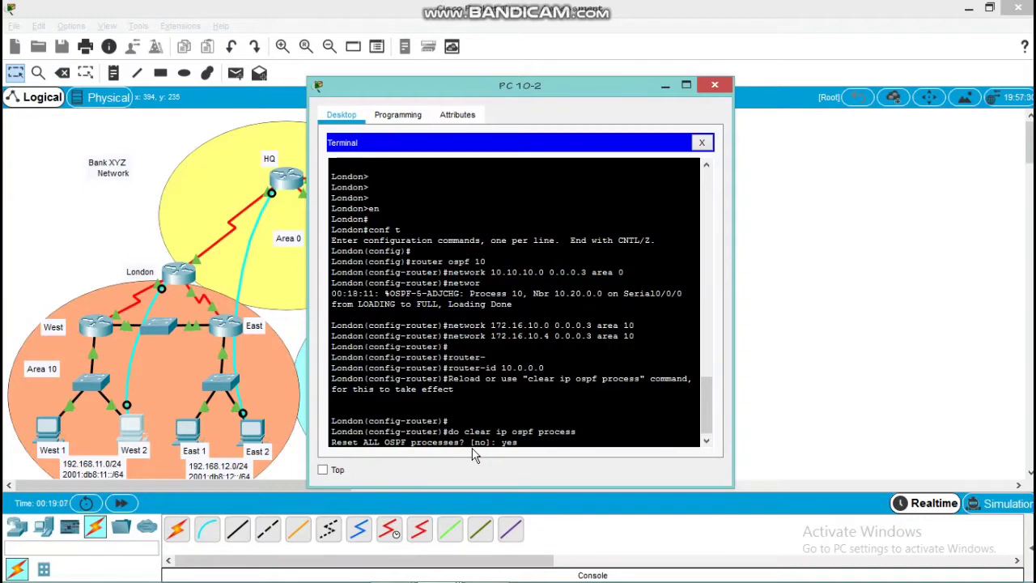
key("Return")
key("Return")
type("exit")
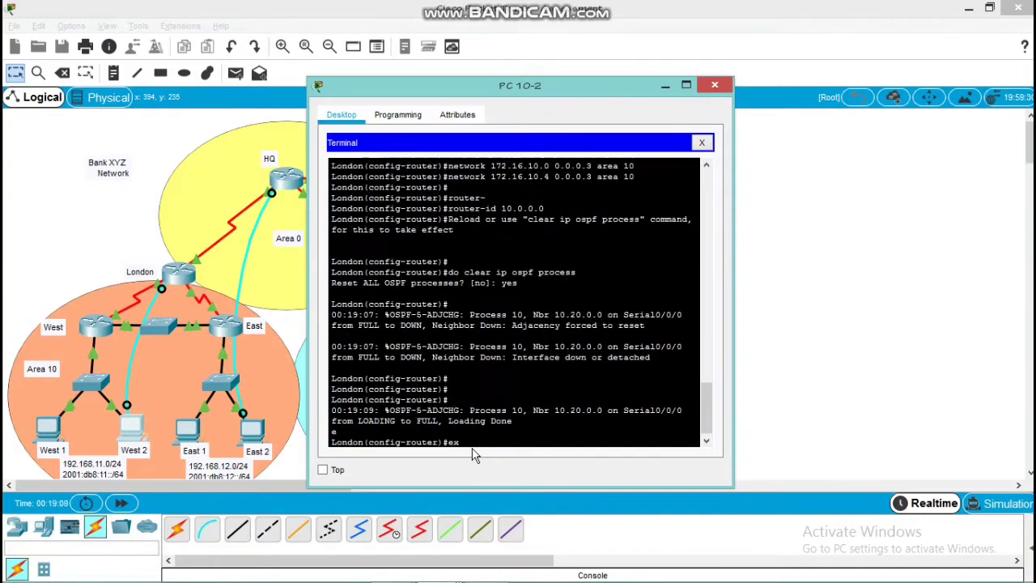
key("Return")
key("Return")
key("Return")
key("Return")
key("Return")
key("Return")
key("Return")
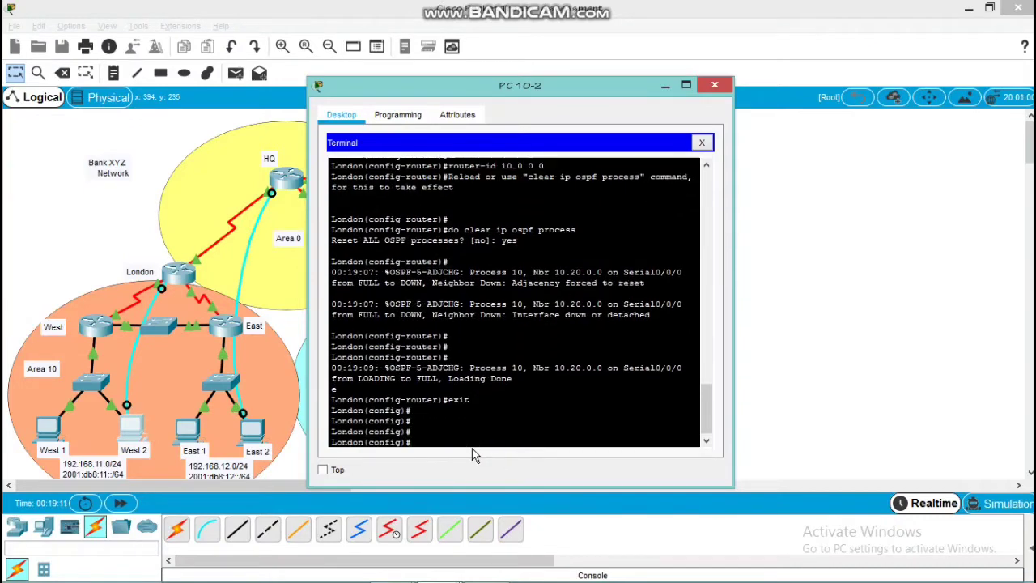
Enable IPv6 unicast routing on the London router
type("ipv")
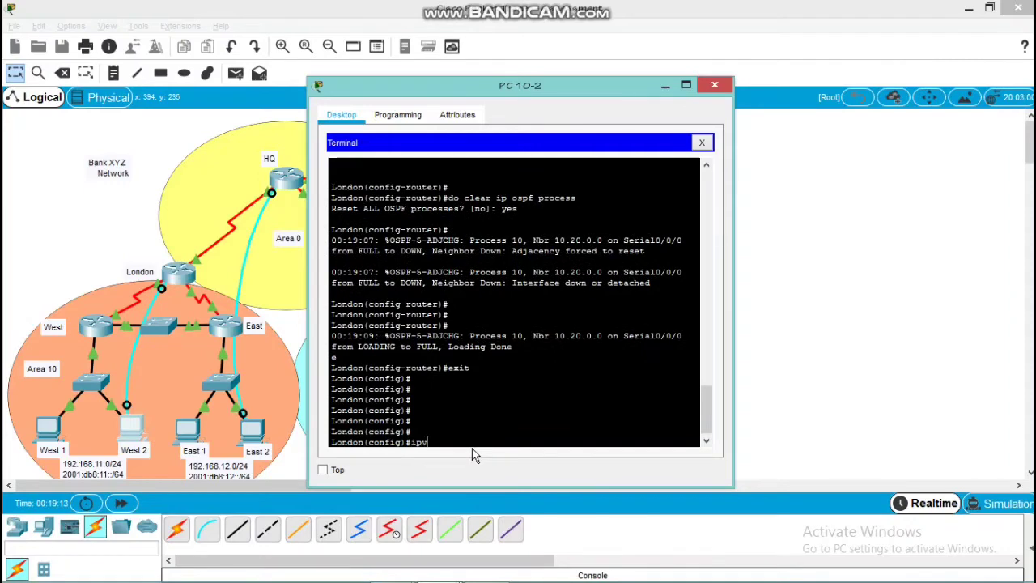
type("6 un")
key("Tab")
key("Return")
key("Return")
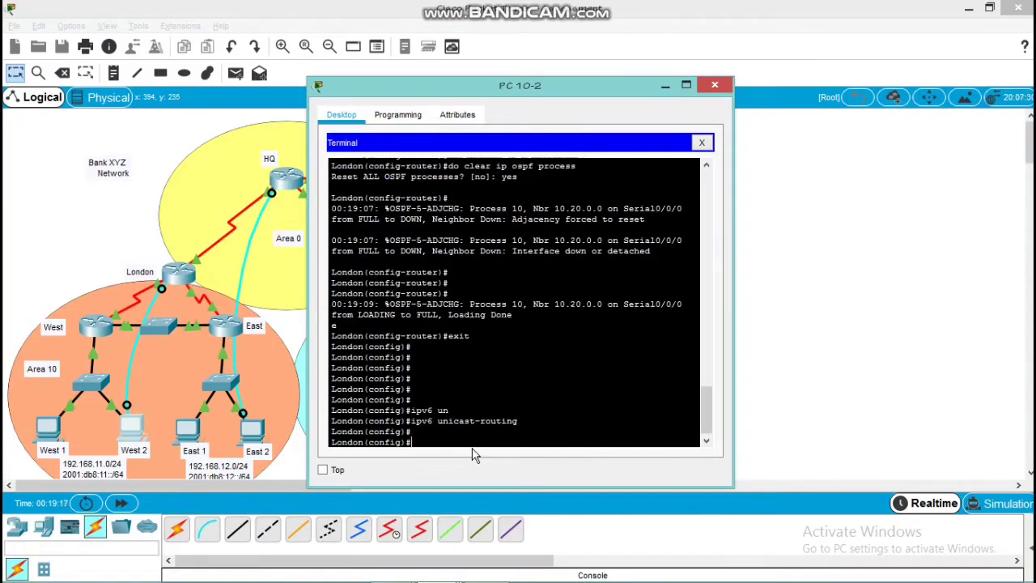
Enable IPv6 OSPF process 10 in area 0 on London's serial interface s0/0/0 and return to global configuration mode
type("int s0/0/0")
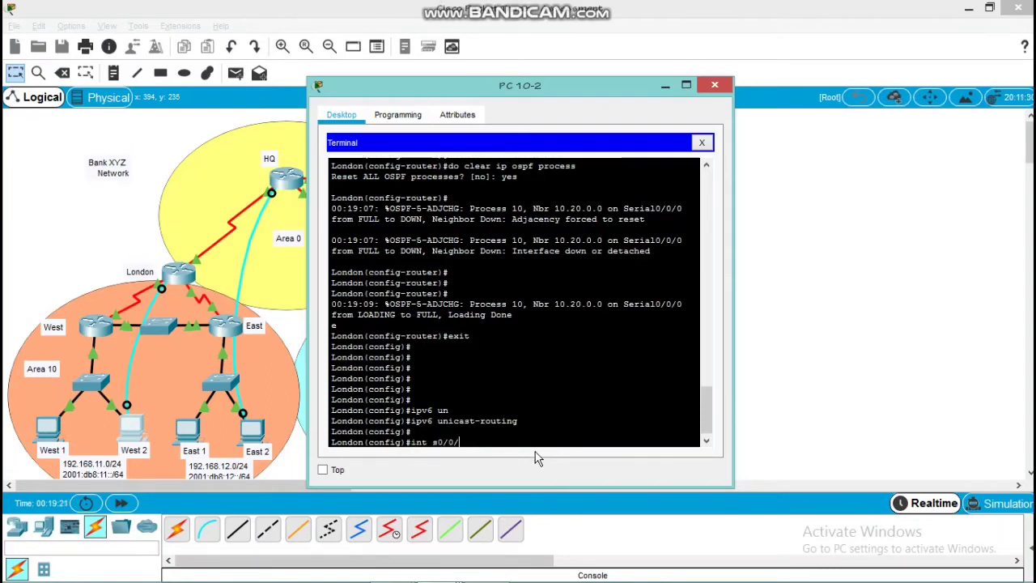
key("Return")
key("Return")
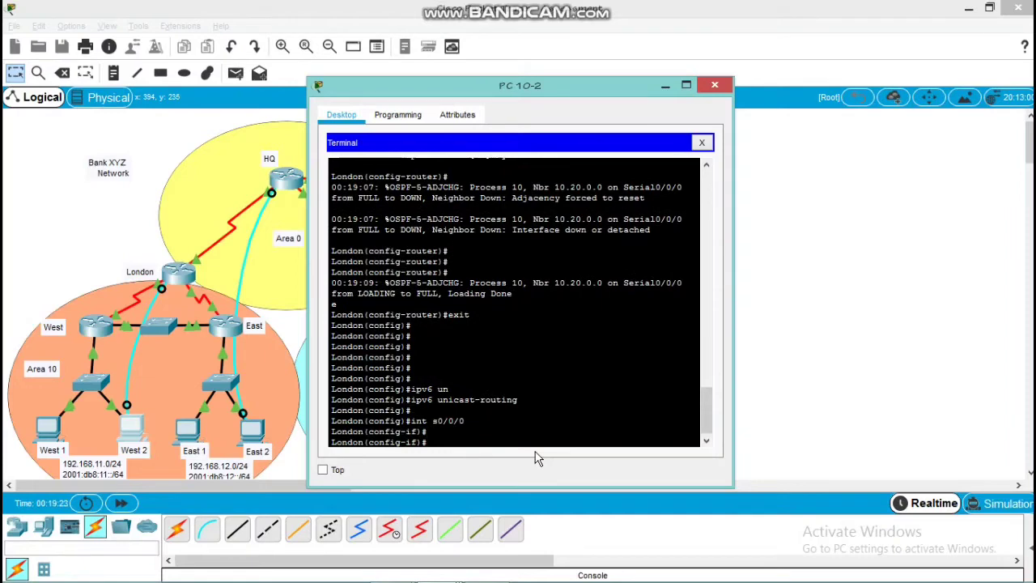
type("exi")
key("BackSpace")
key("BackSpace")
type("ipv6 ospf 10 area 0")
key("Return")
type("e")
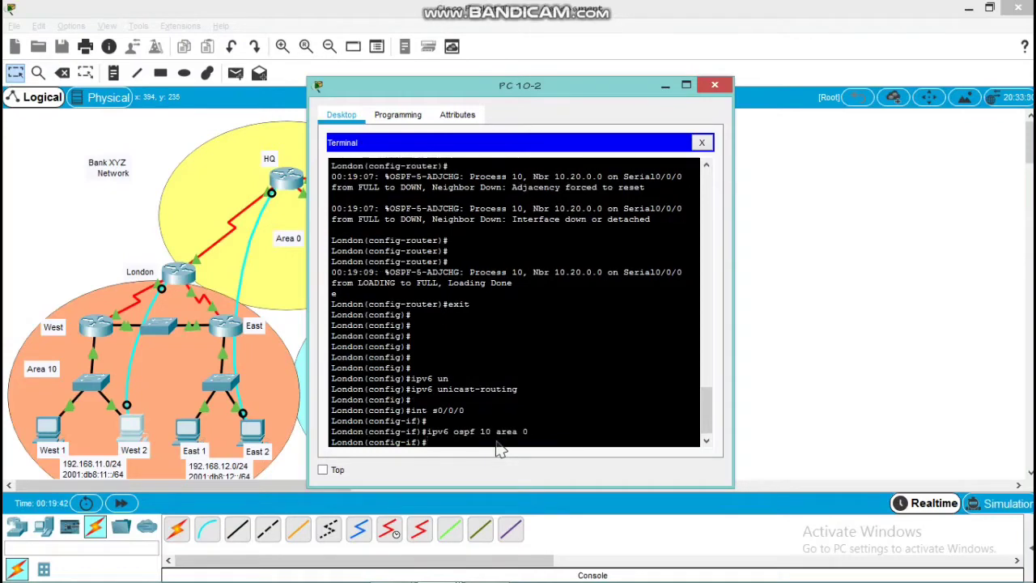
type("xit")
key("Return")
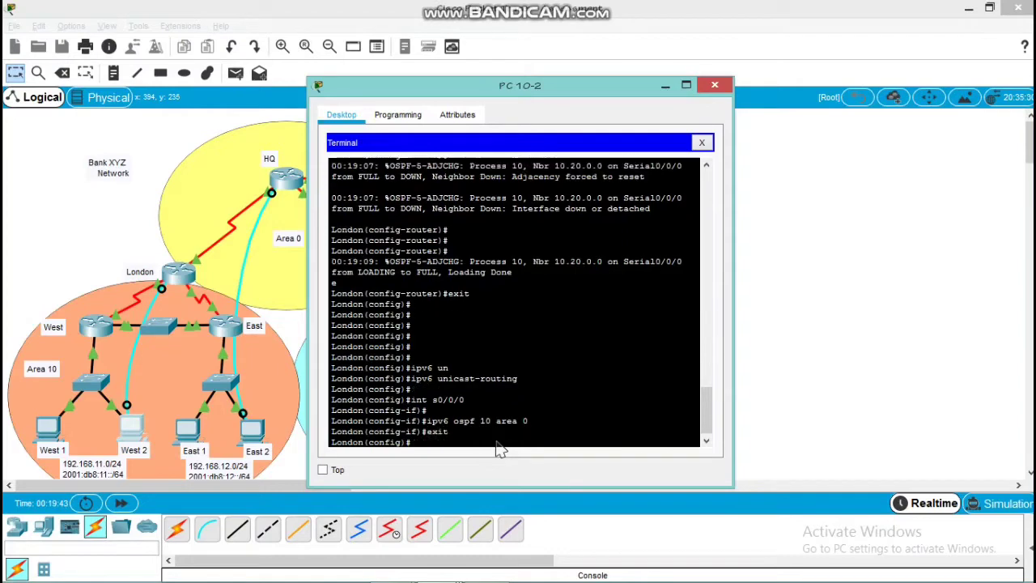
key("Return")
Enable IPv6 OSPF process 10 in area 10 on London's serial interface s0/0/1 and return to global configuration mode
type("in")
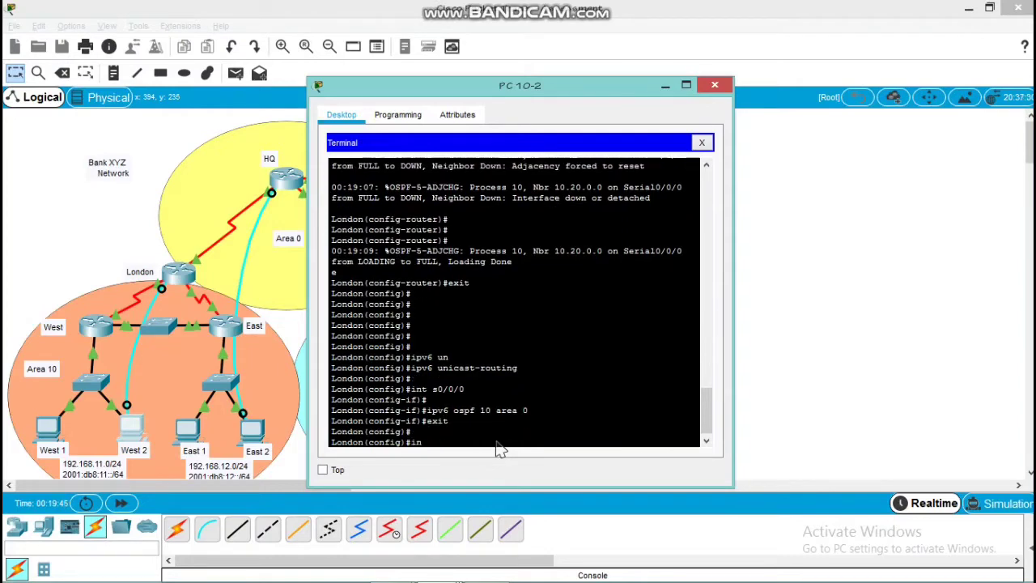
type("t s0/0/1")
key("Return")
key("Return")
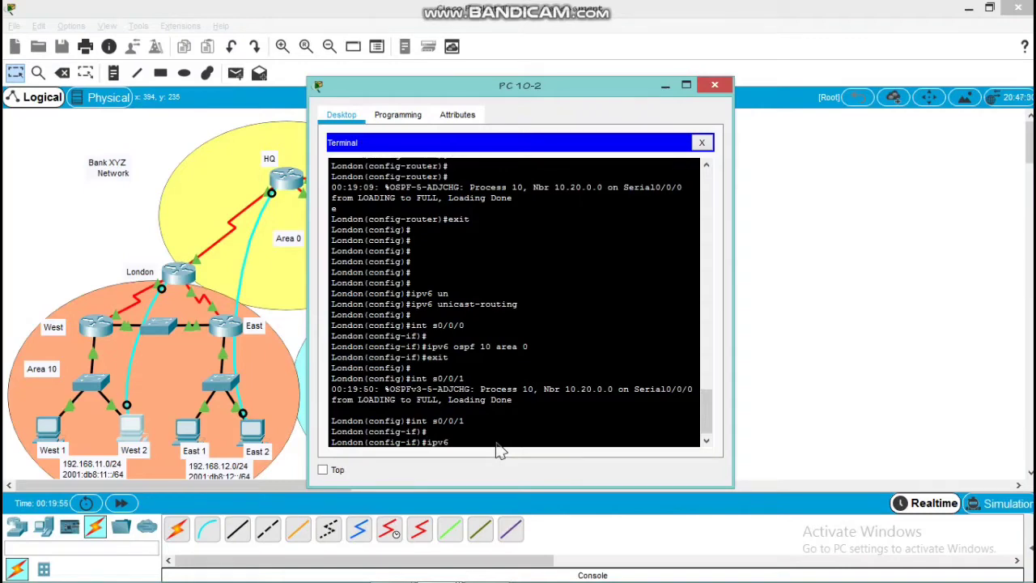
type("ospf 10 area ")
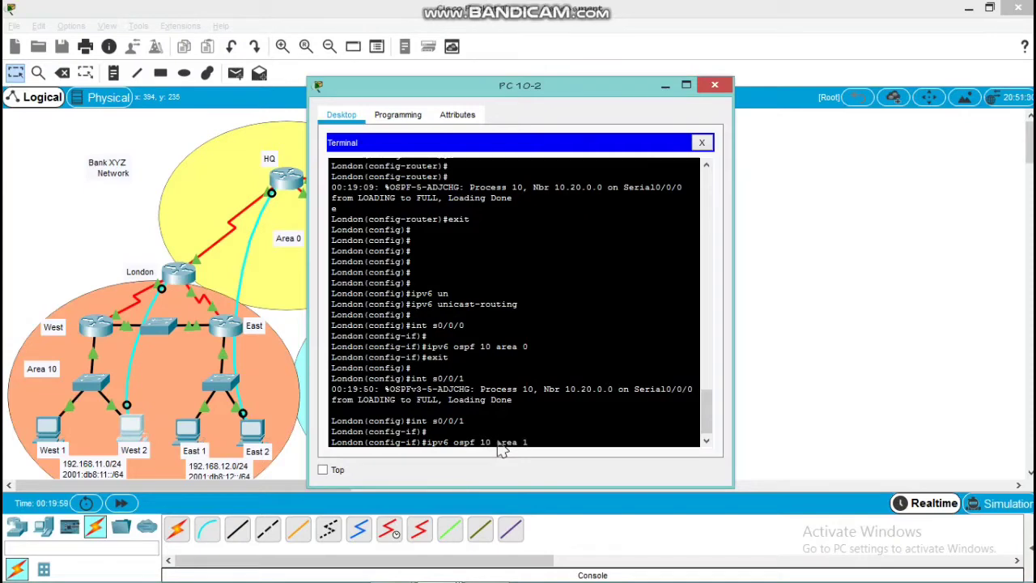
type("10")
key("Return")
key("Return")
type("ex")
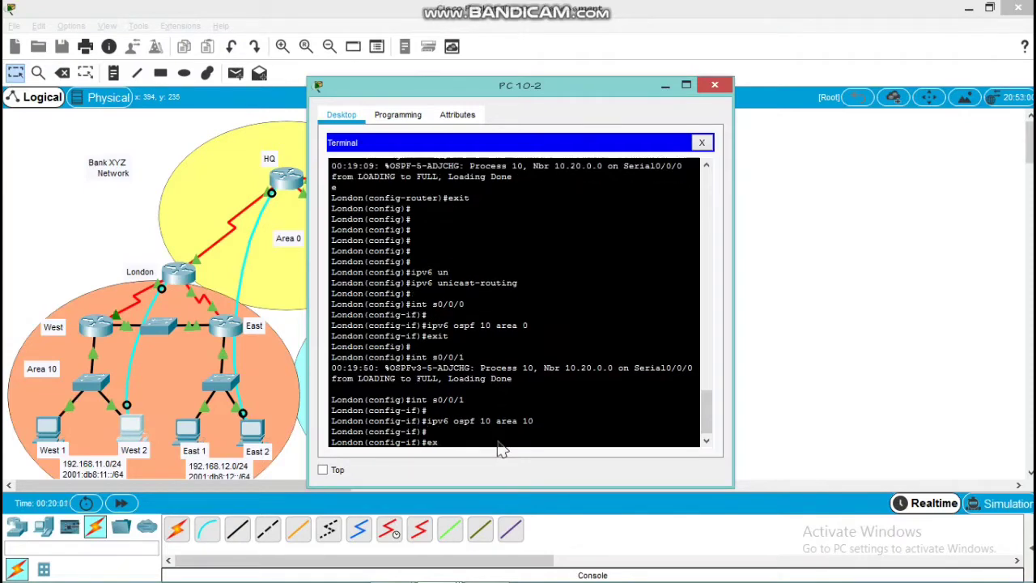
type("it")
key("Return")
key("Return")
key("Return")
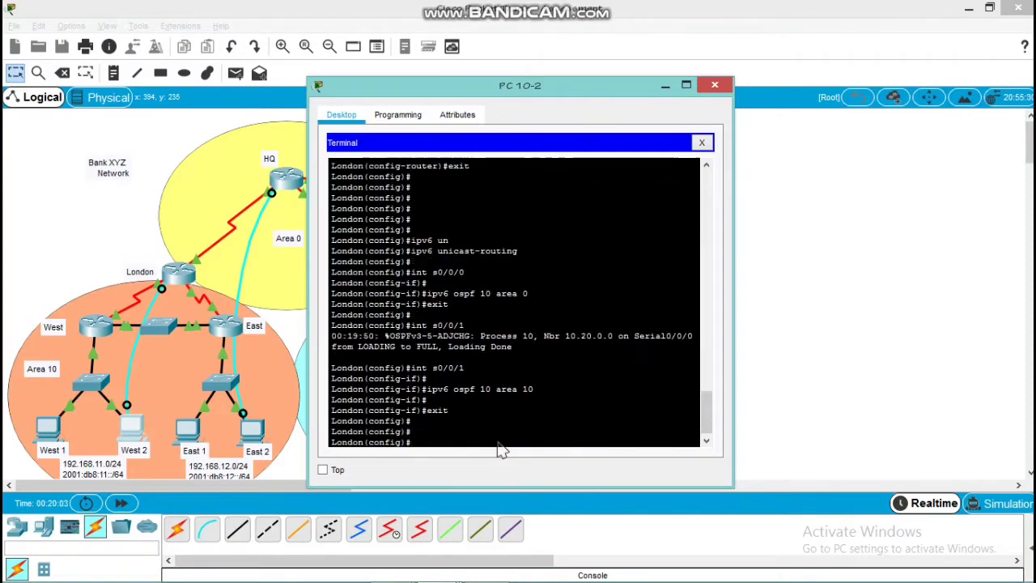
Enable IPv6 OSPF process 10 in area 10 on London's serial interface s0/1/0 and return to global configuration mode
type("int s0/1/0")
key("Return")
key("Return")
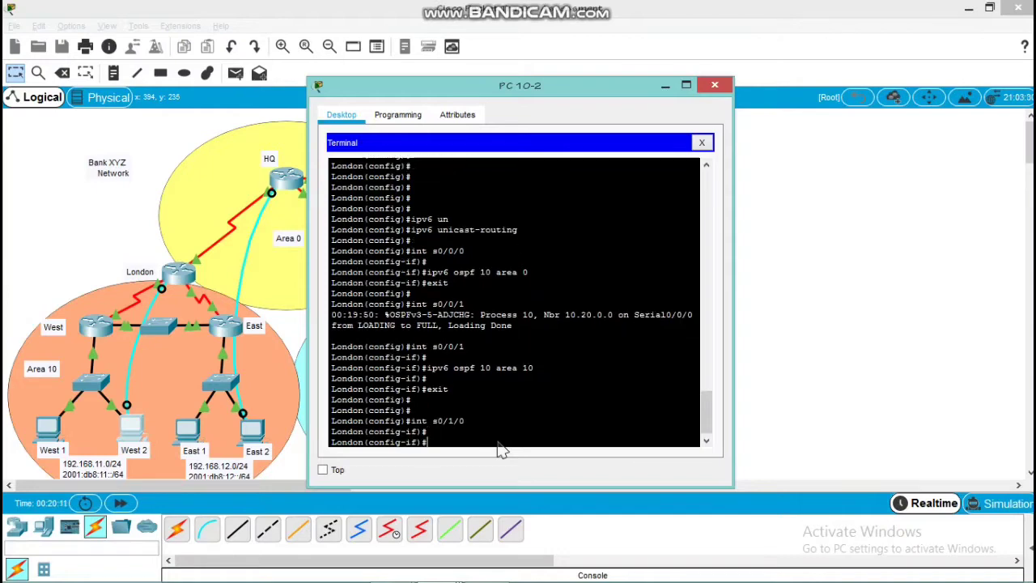
type("ipv6 ospf 10 area")
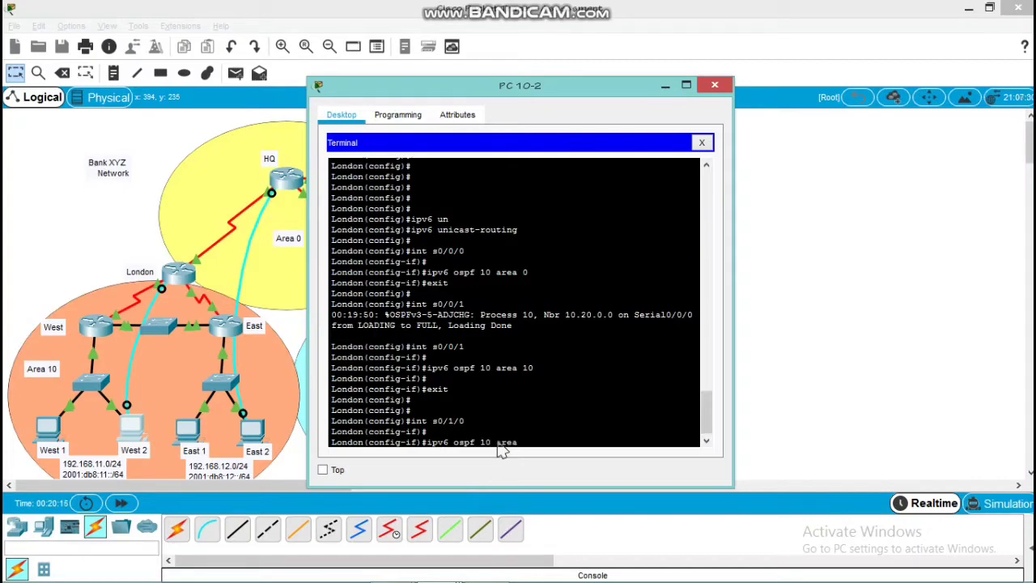
type(" 10")
key("Return")
key("Return")
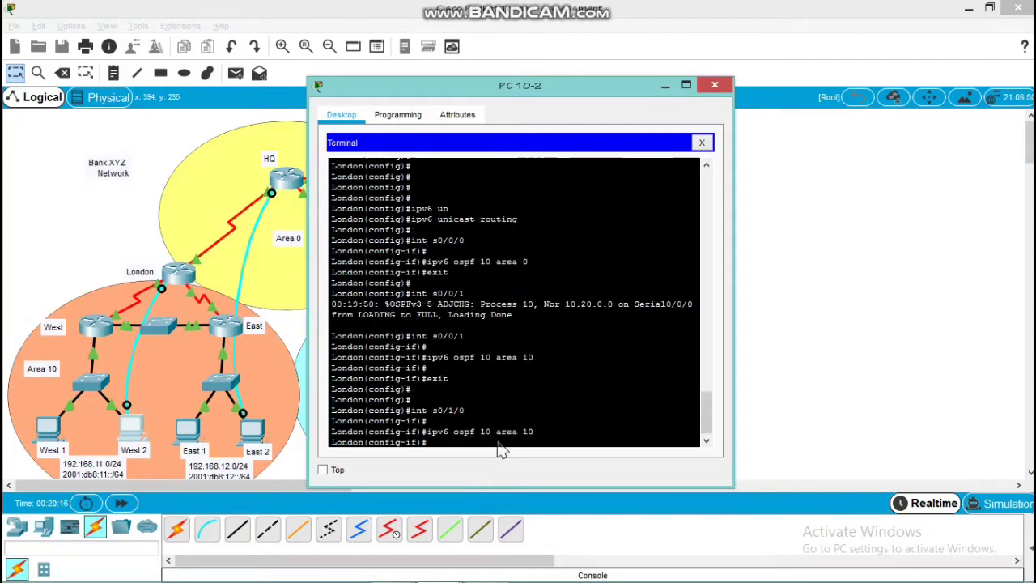
type("exit")
key("Return")
key("Return")
key("Return")
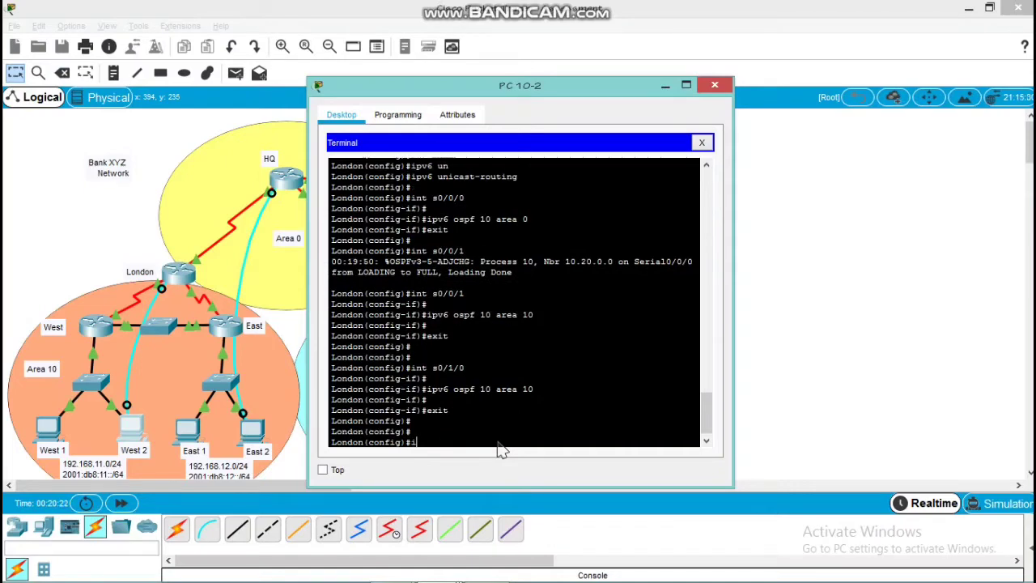
Set the bandwidth of London's serial interface s0/0/0 to 128 and return to global configuration mode
type("int s0/0/0")
key("Return")
key("Return")
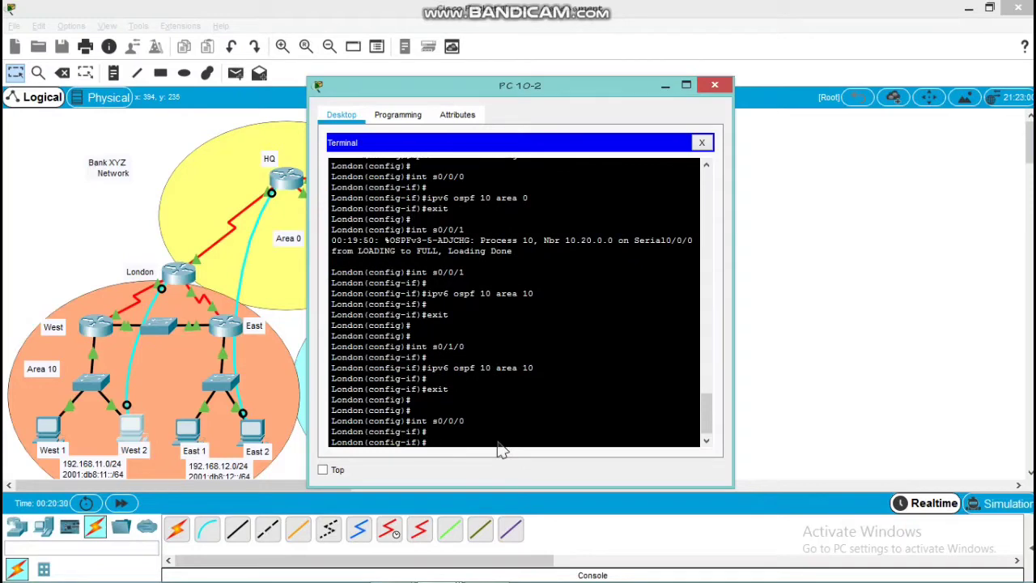
type("band")
key("Tab")
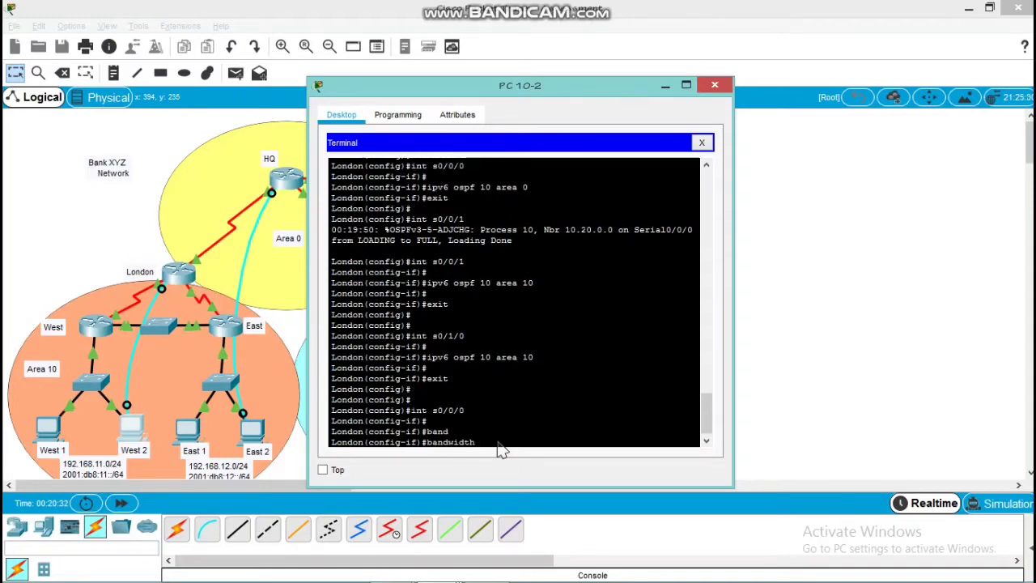
type("128")
key("Return")
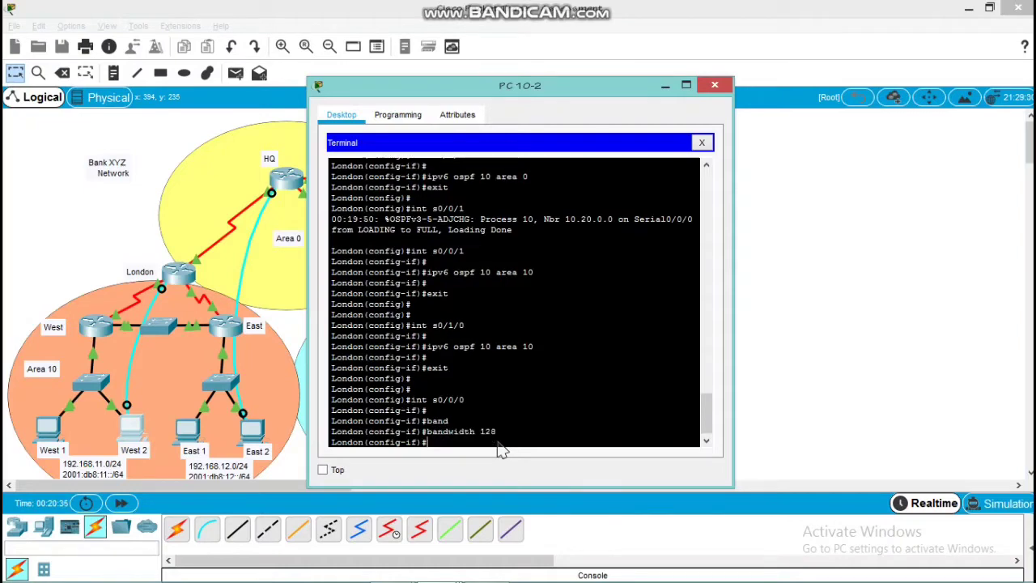
key("Return")
type("exit")
key("Return")
key("Return")
key("Return")
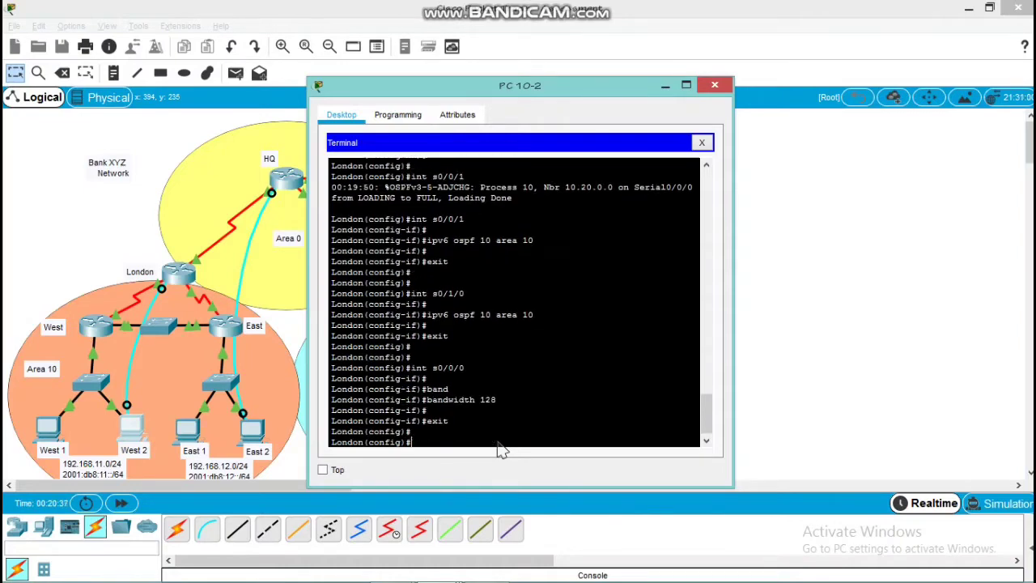
Set the router ID of London's IPv6 OSPF process 10 to 10.0.0.0
type("ipv6")
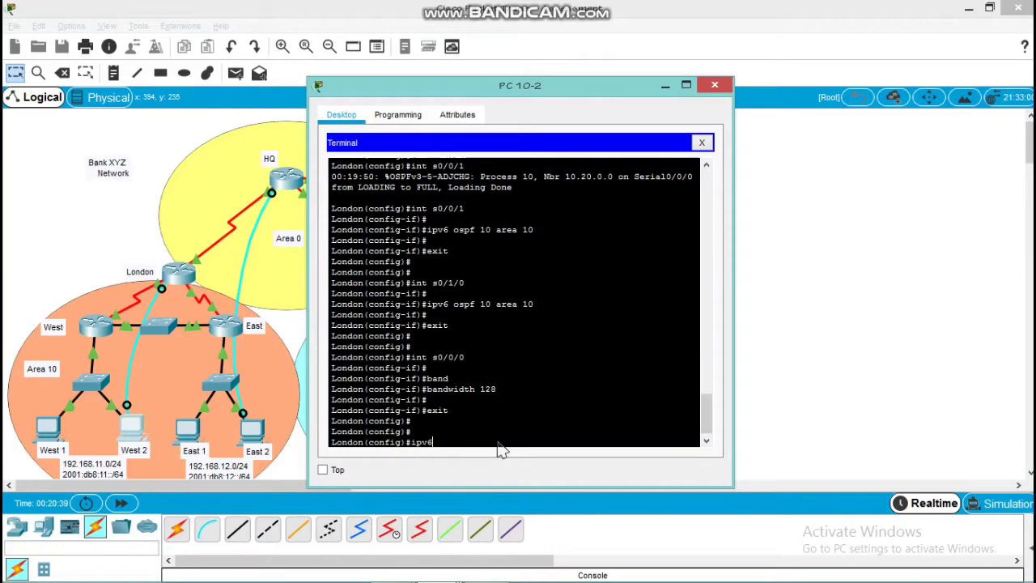
type(" router ")
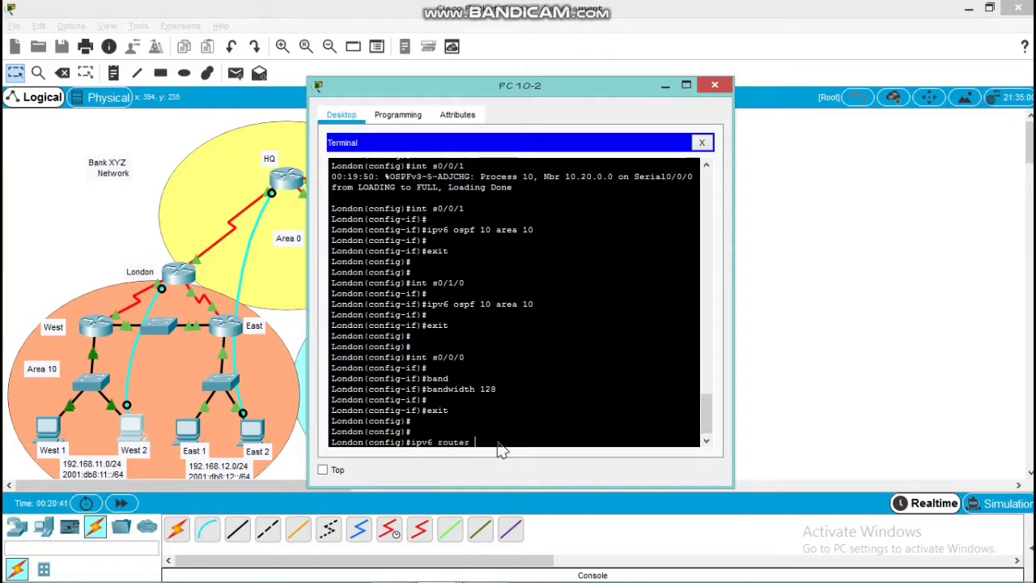
type("ospf 10")
key("Return")
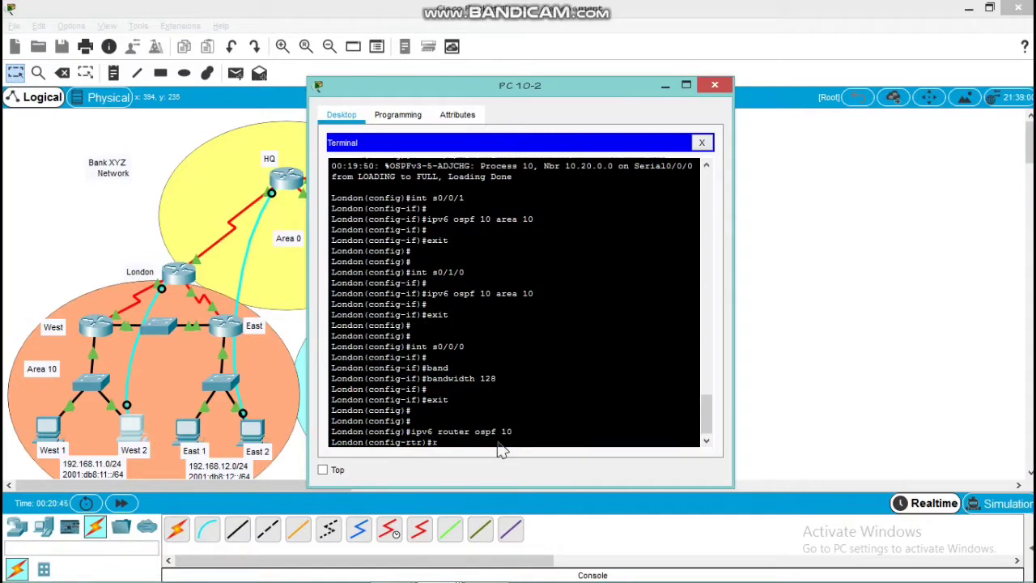
type("rout")
key("Tab")
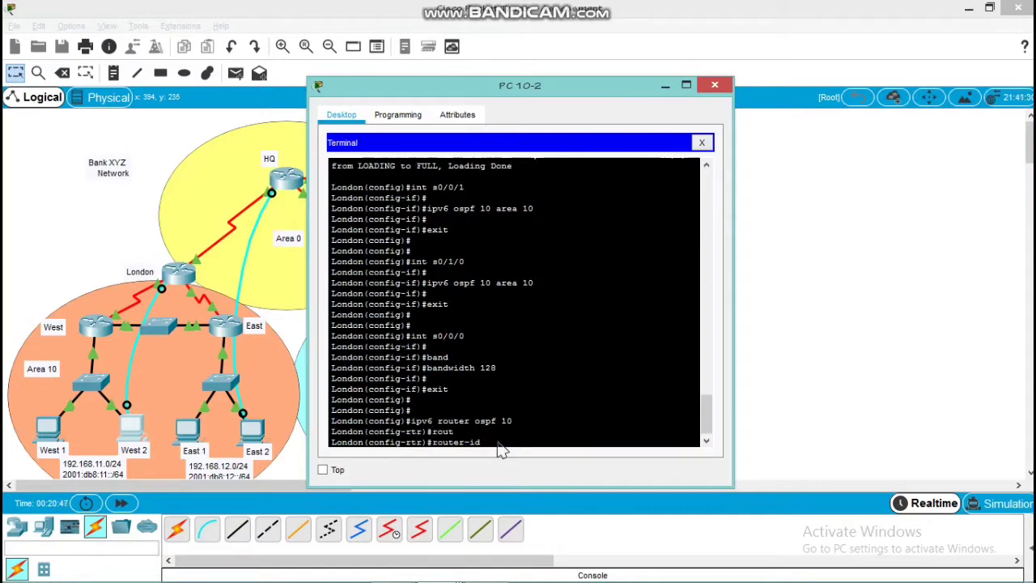
type("10.10")
type(".10")
type(".0")
key("Left")
key("Left")
key("Left")
key("Left")
key("Left")
key("BackSpace")
key("Return")
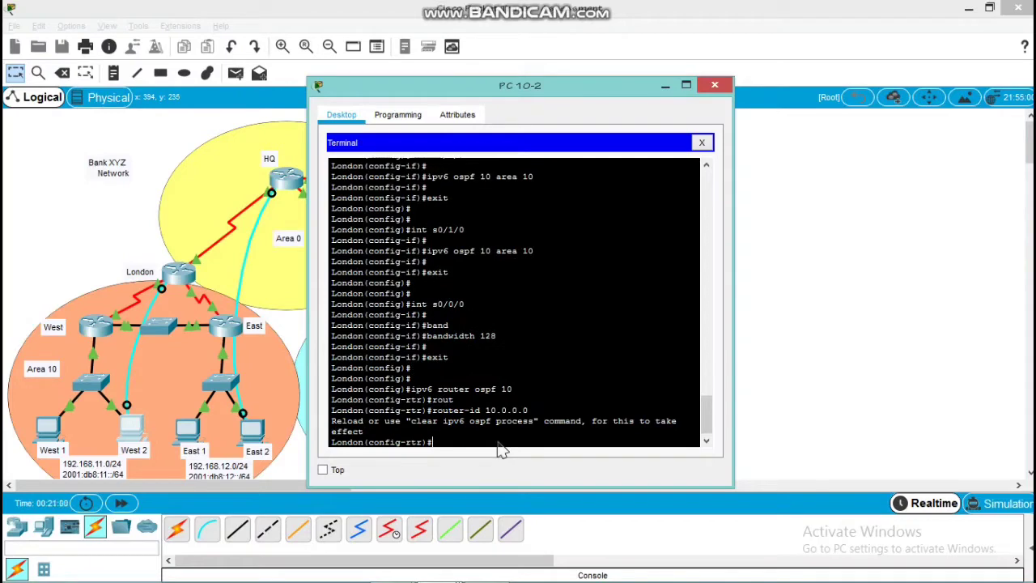
Clear the IPv6 OSPF process on London from router configuration mode
type("do clear ipv6 ospf p")
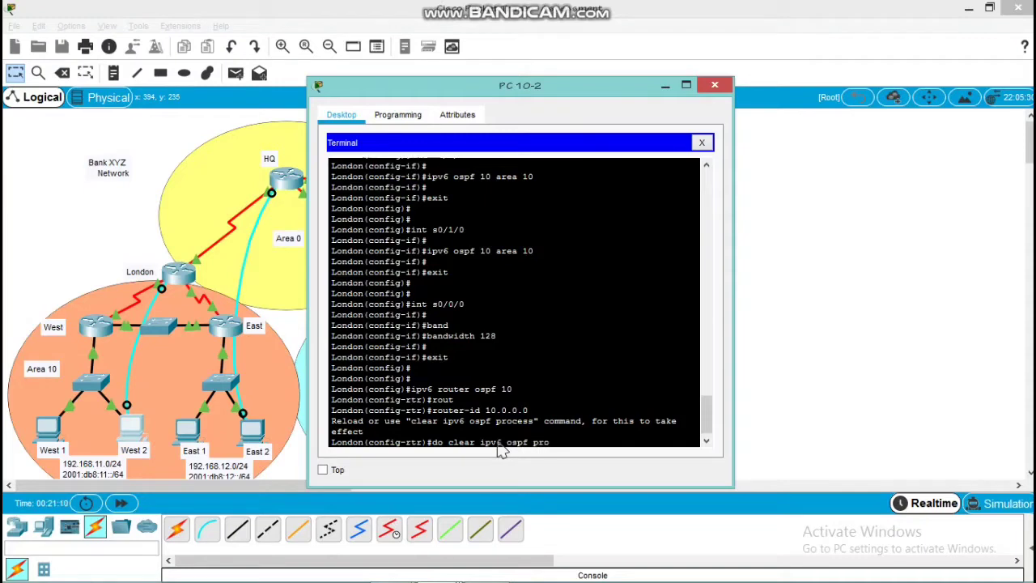
Confirm the reset of all IPv6 OSPF processes on London and return to global configuration mode
type("rocess")
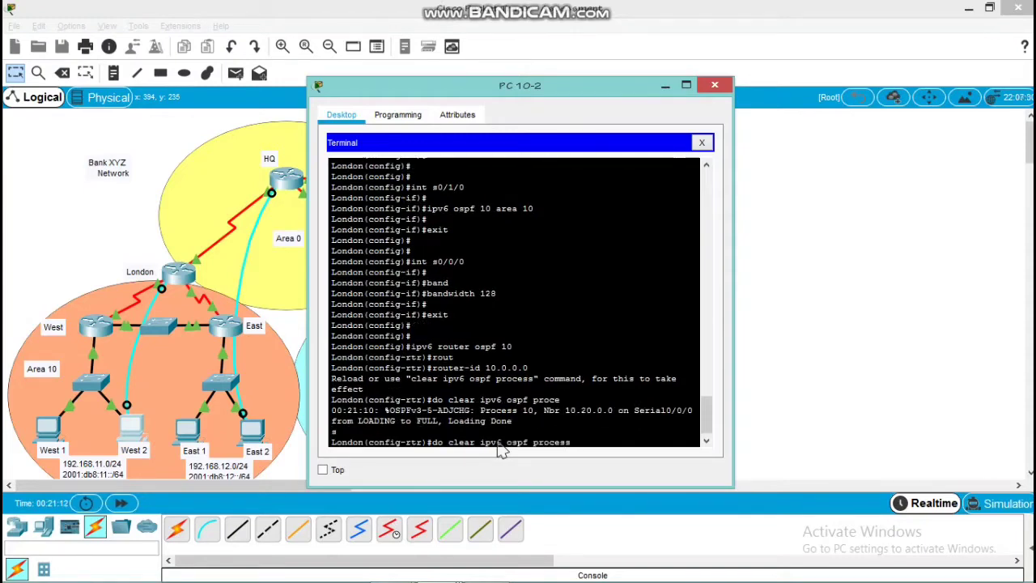
key("Return")
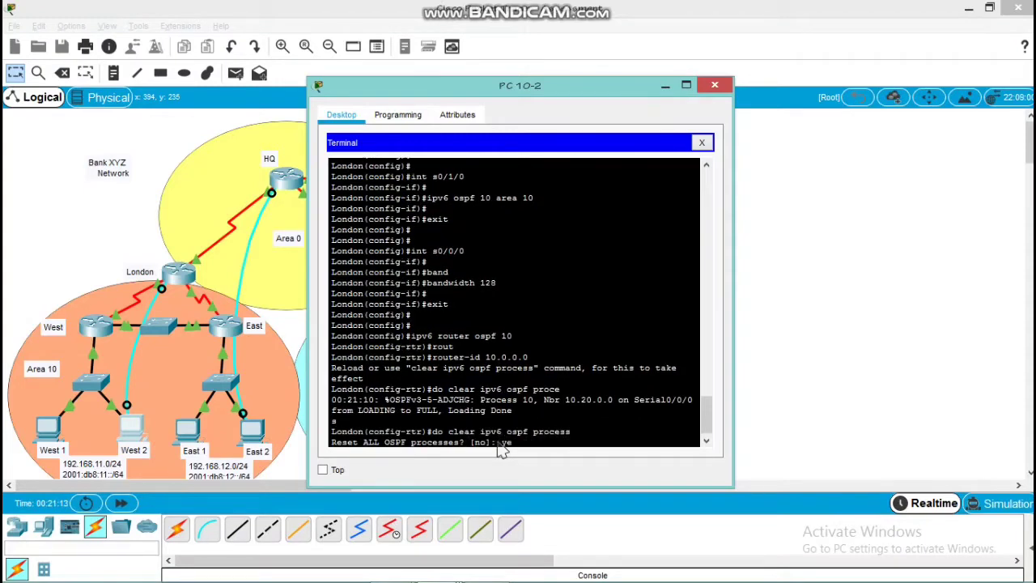
type("yes")
key("Return")
key("Return")
key("Return")
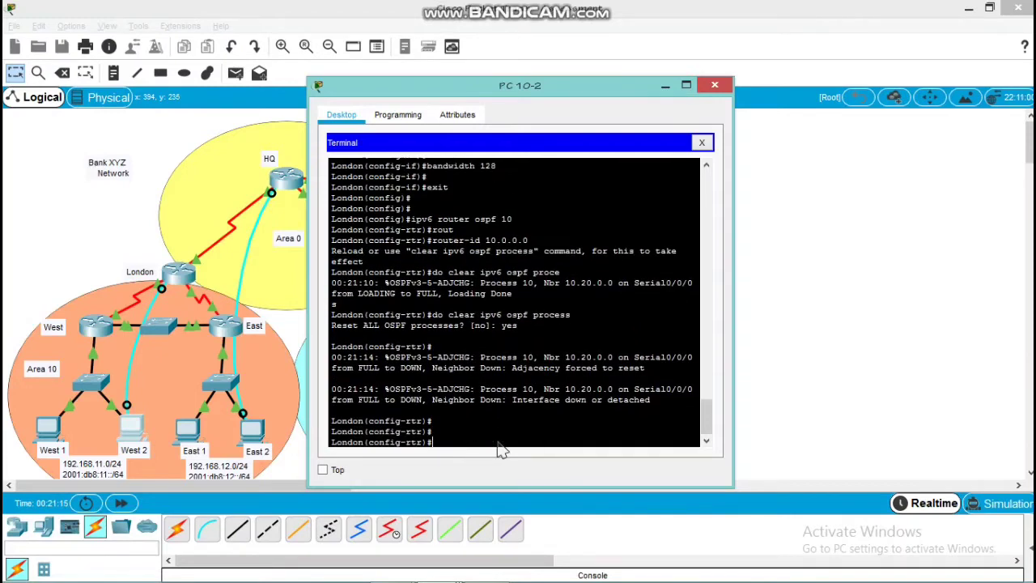
type("exit")
key("Return")
key("Return")
key("Return")
key("Return")
key("Return")
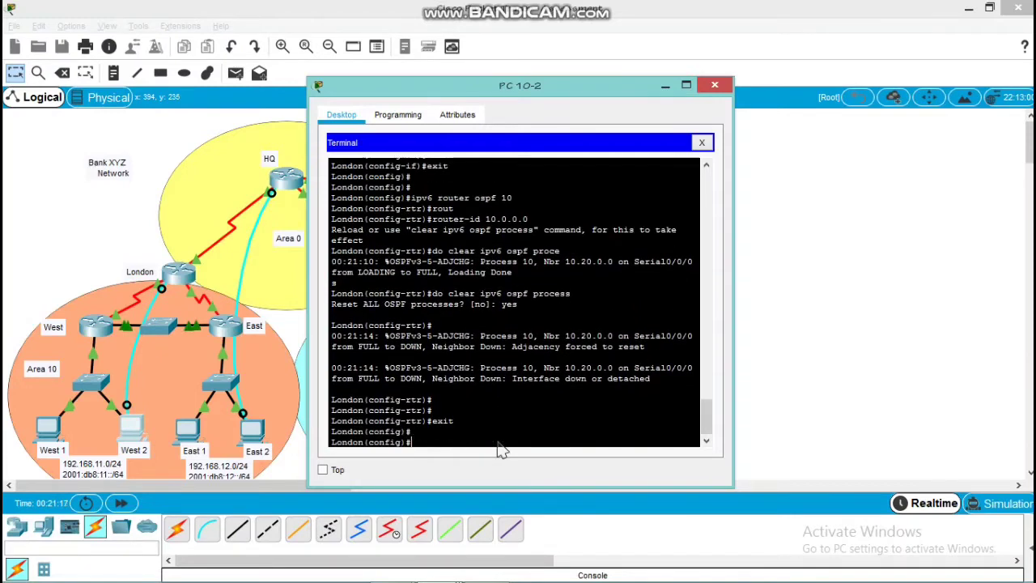
Set the auto-cost reference bandwidth of London's IPv6 OSPF process 10 to 1000 and return to global configuration mode
type("ipv")
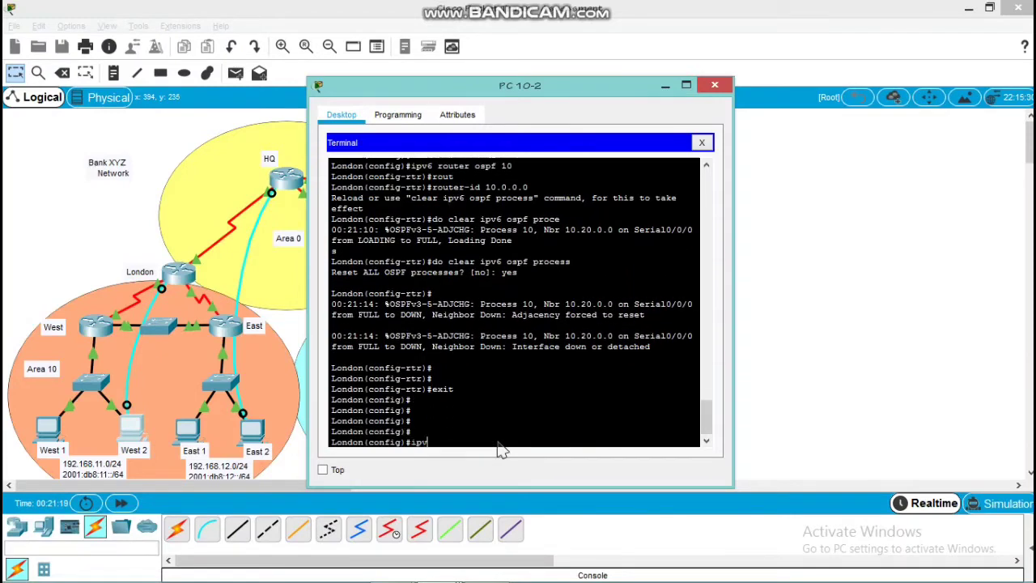
type("6 router ")
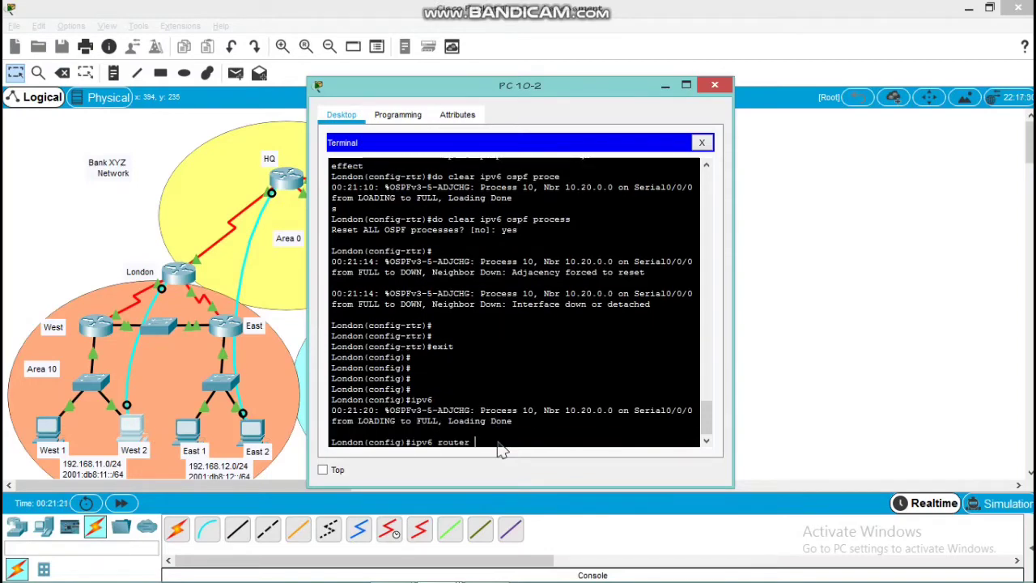
type("ospf 10")
key("Return")
key("Return")
key("Return")
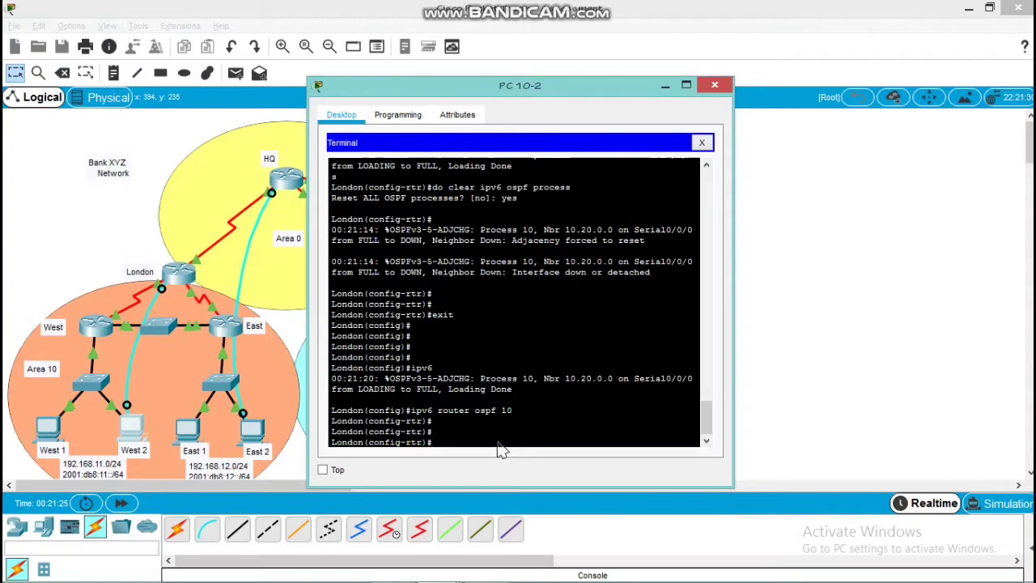
type("aut")
key("Tab")
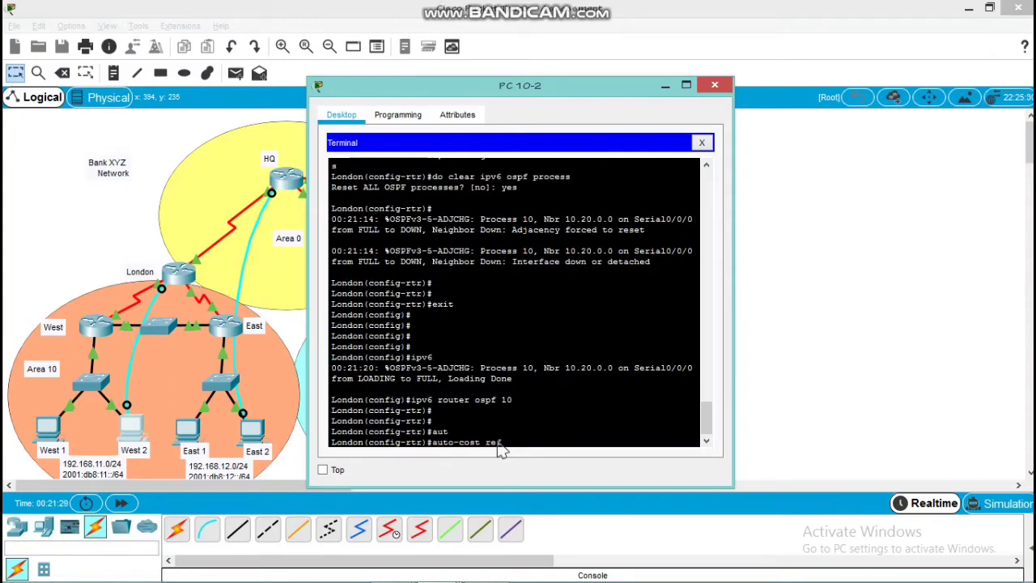
type("ref")
key("Tab")
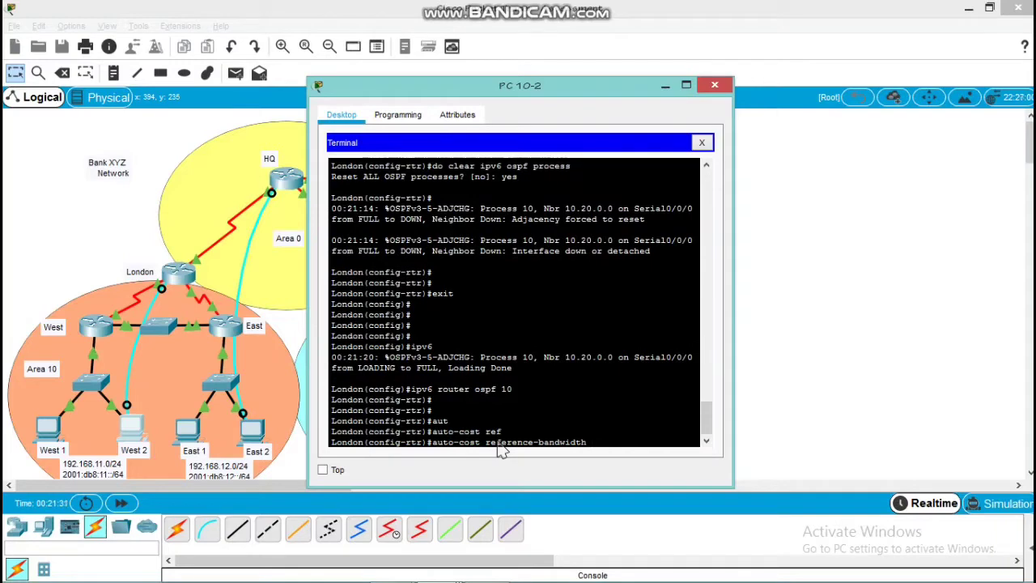
type("1000")
key("Return")
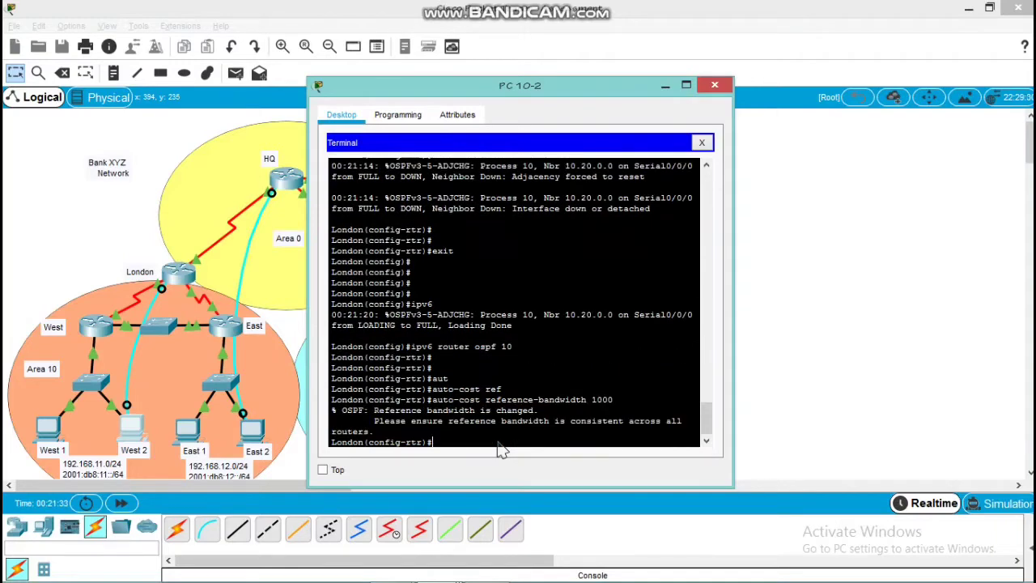
key("Return")
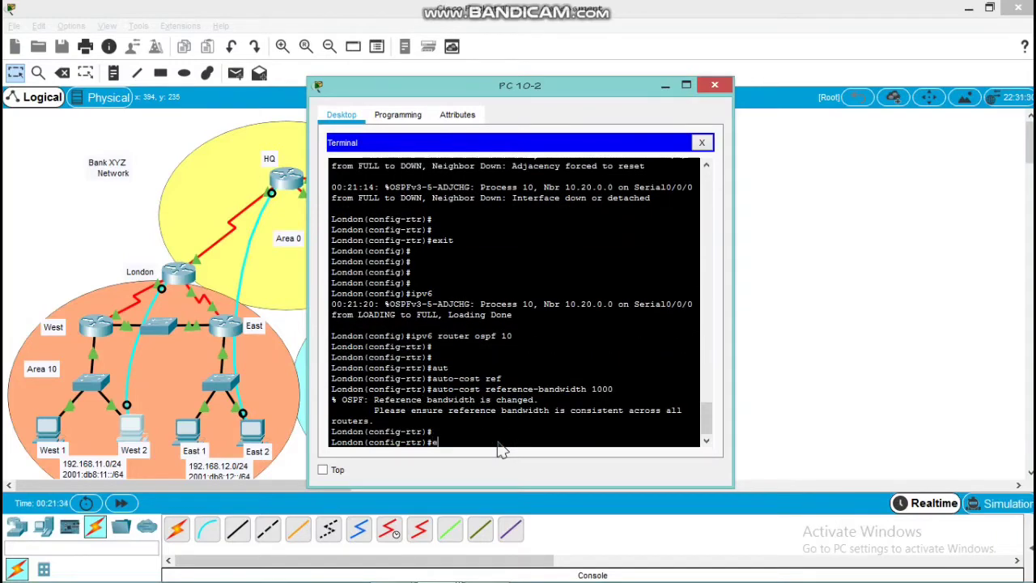
type("exit")
key("Return")
key("Return")
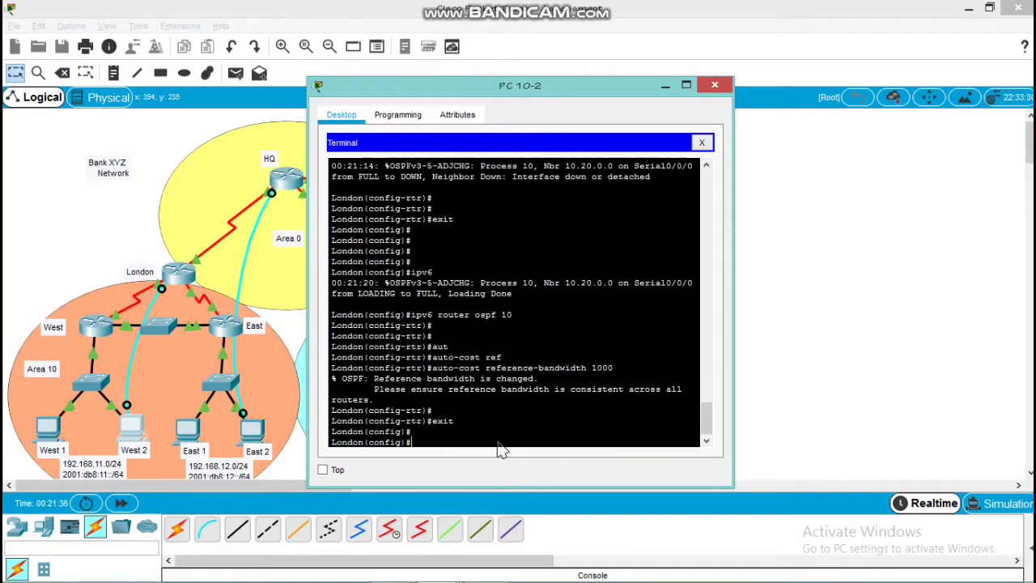
Set the auto-cost reference bandwidth of London's IPv4 OSPF process 10 to 1000 and close the West 2 PC window
type("router ospf 10")
key("Return")
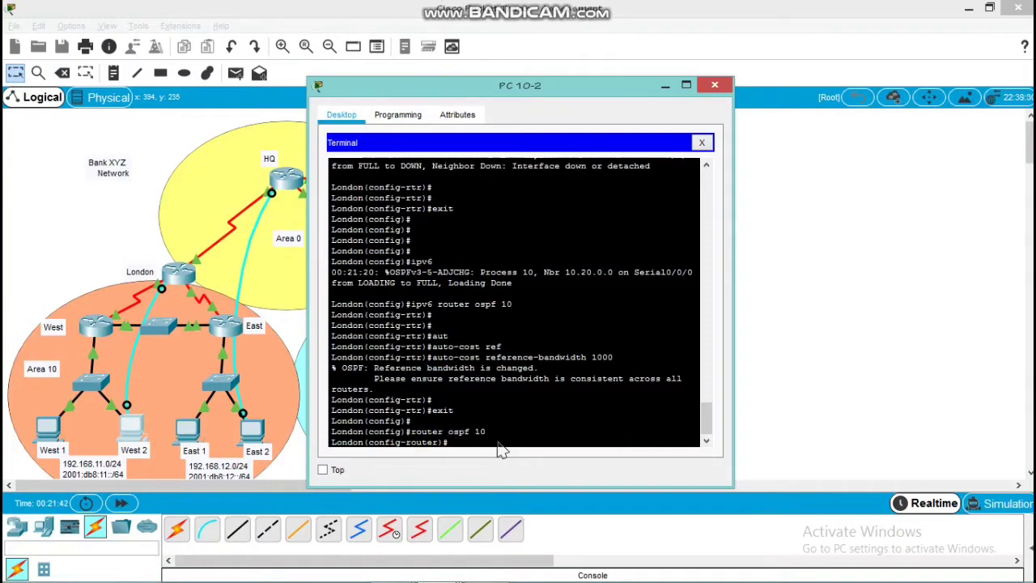
type("aut")
key("Tab")
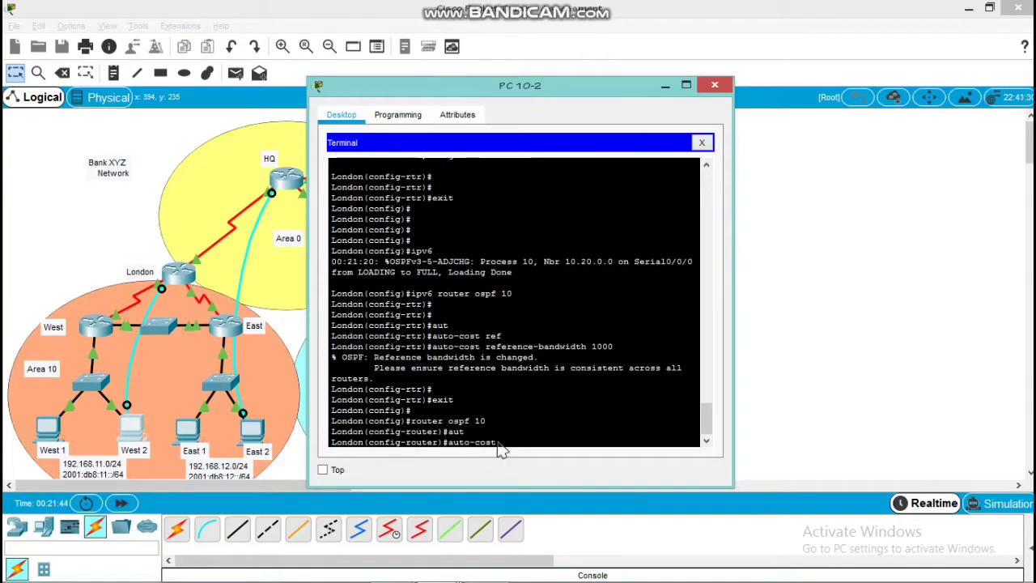
type("ref")
key("Tab")
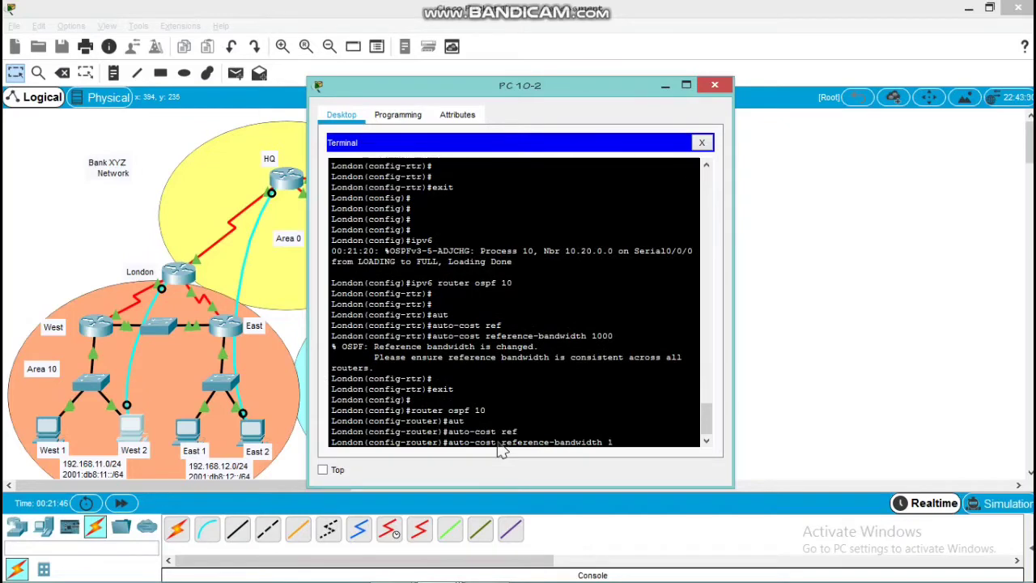
key("Return")
key("Return")
key("Return")
key("Return")
key("Return")
key("Return")
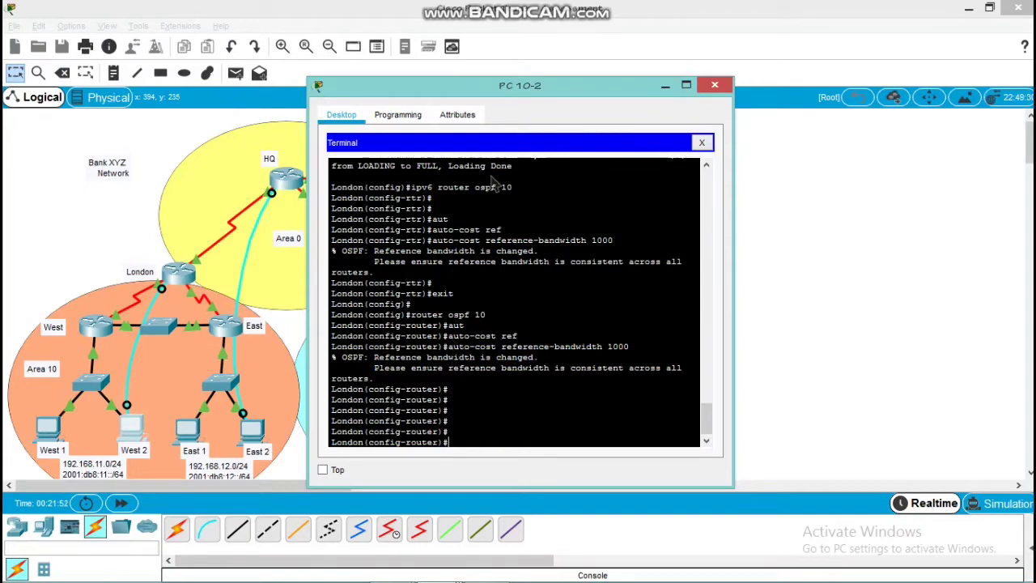
left_click(713, 83)
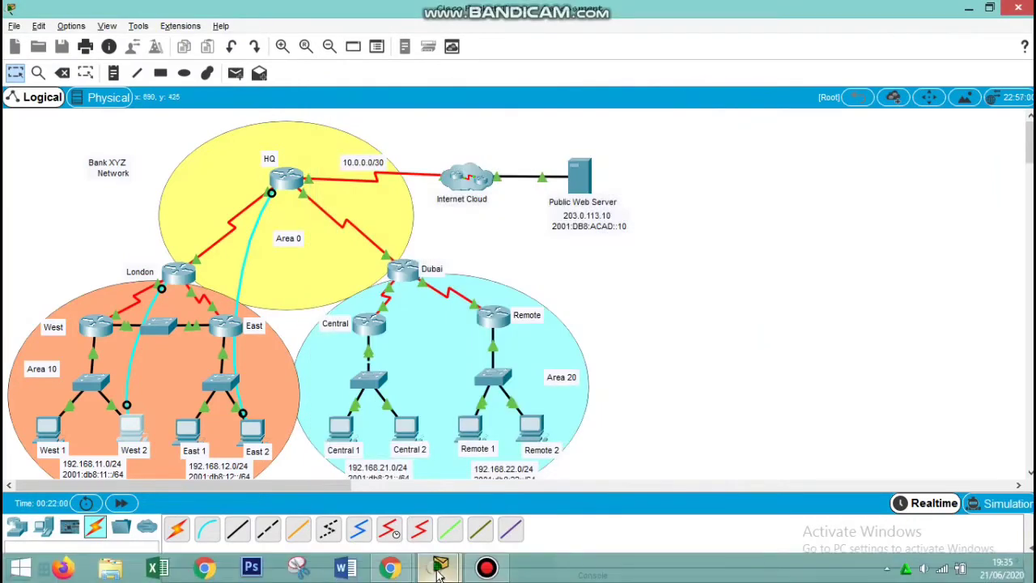
Review the OSPF configuration requirements listed for routers London and West in the activity instructions
mouse_move(439, 567)
left_click(497, 502)
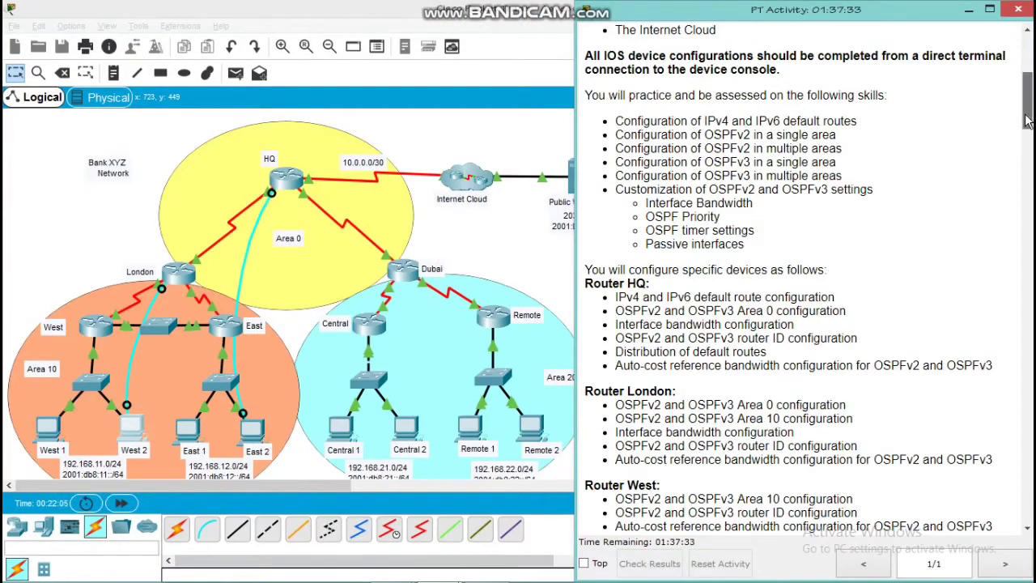
left_click_drag(1029, 121, 1029, 151)
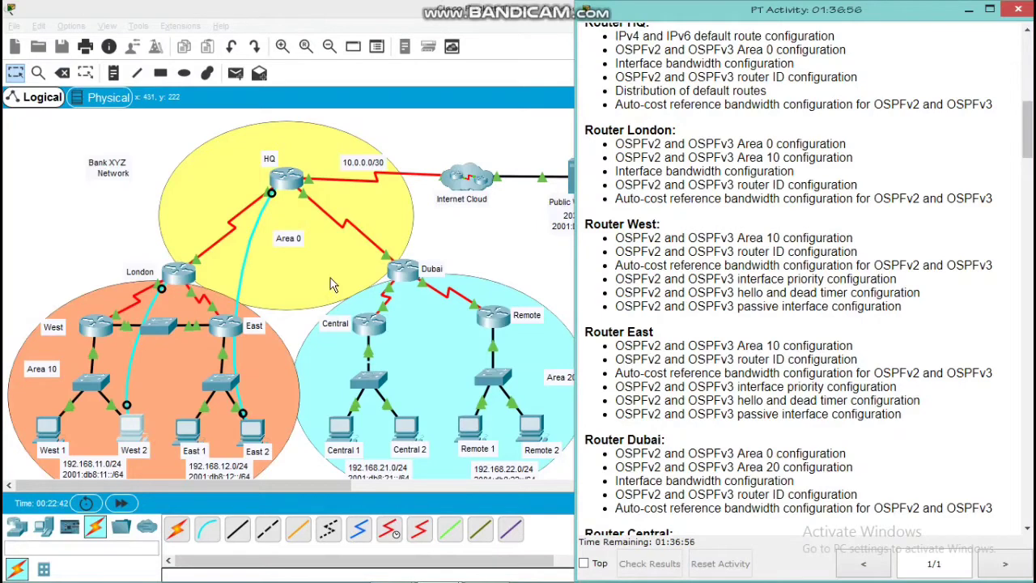
left_click(89, 269)
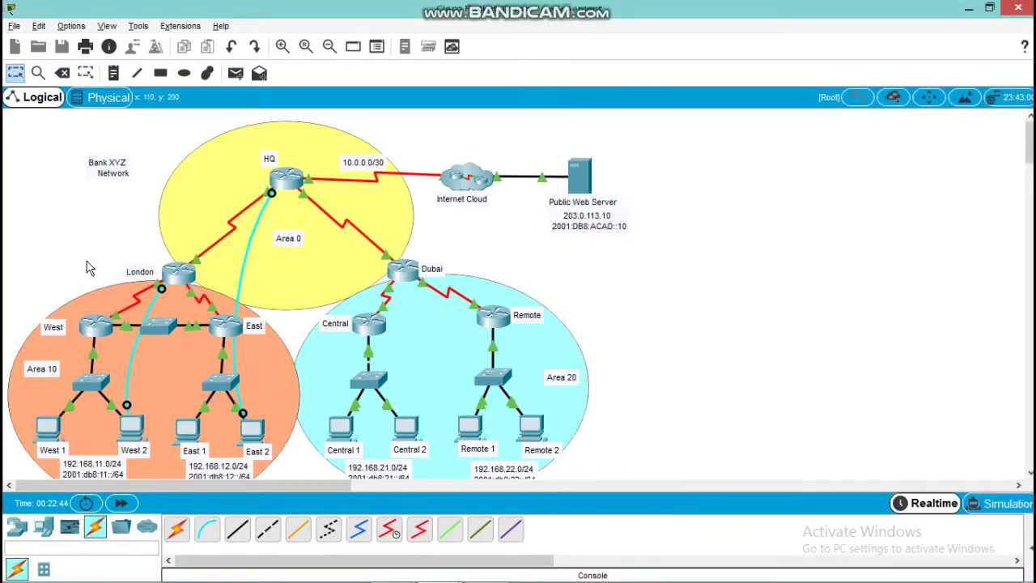
Connect PC West 1 to the West router with a console cable
left_click(206, 529)
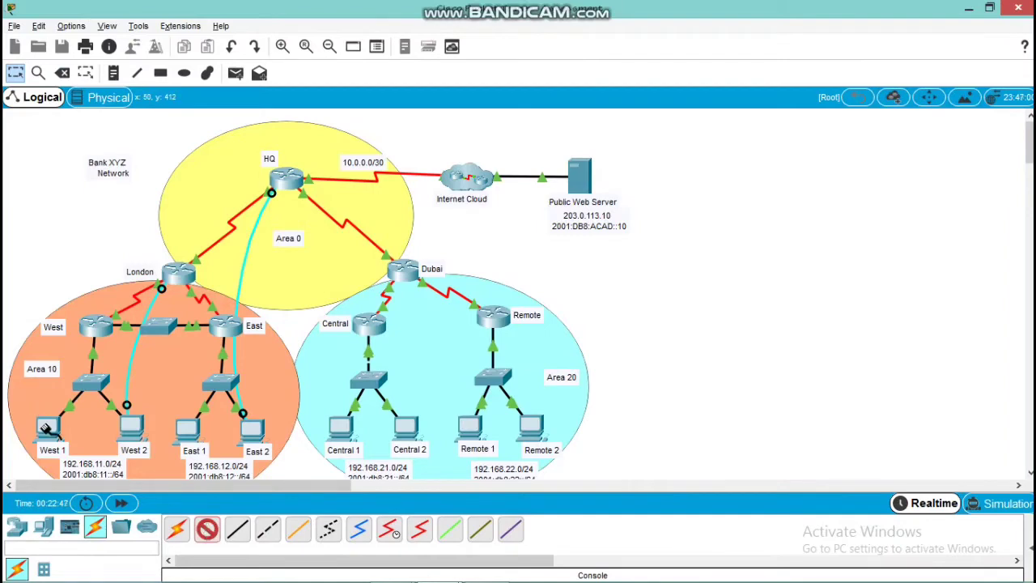
left_click(47, 426)
left_click(55, 428)
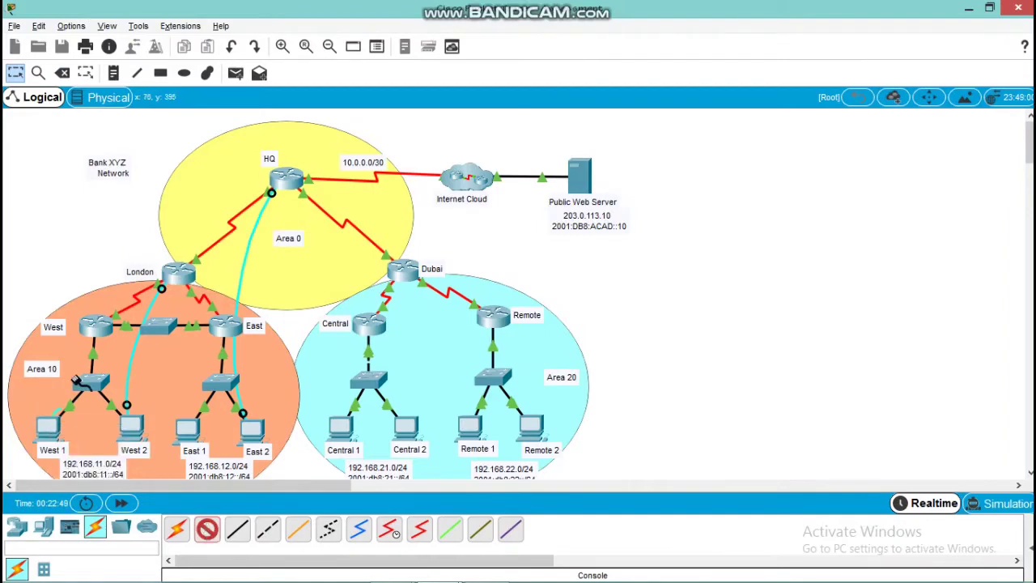
left_click(96, 326)
left_click(133, 350)
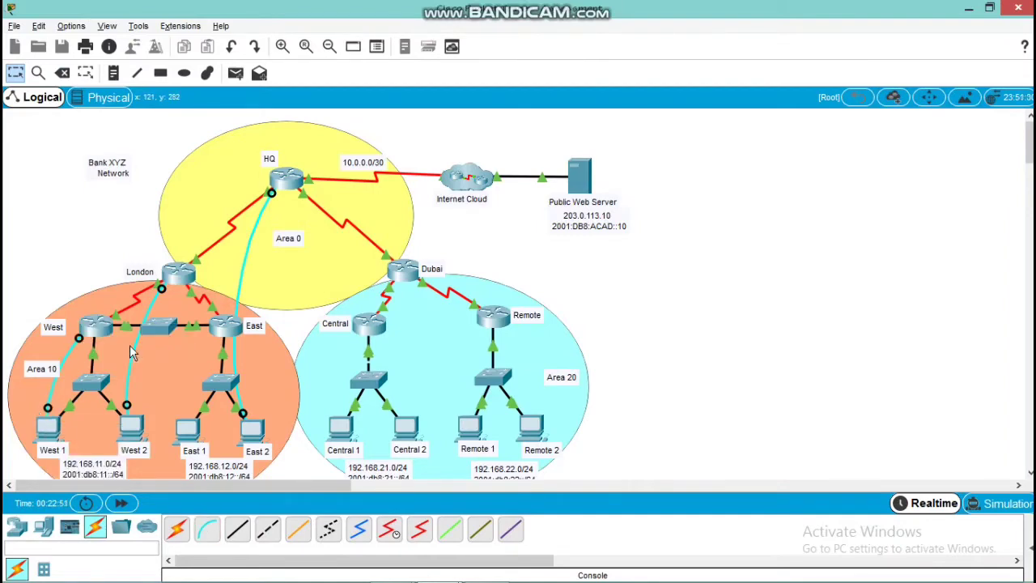
Start a terminal session from PC West 1 to the West router using the default port settings
left_click(50, 430)
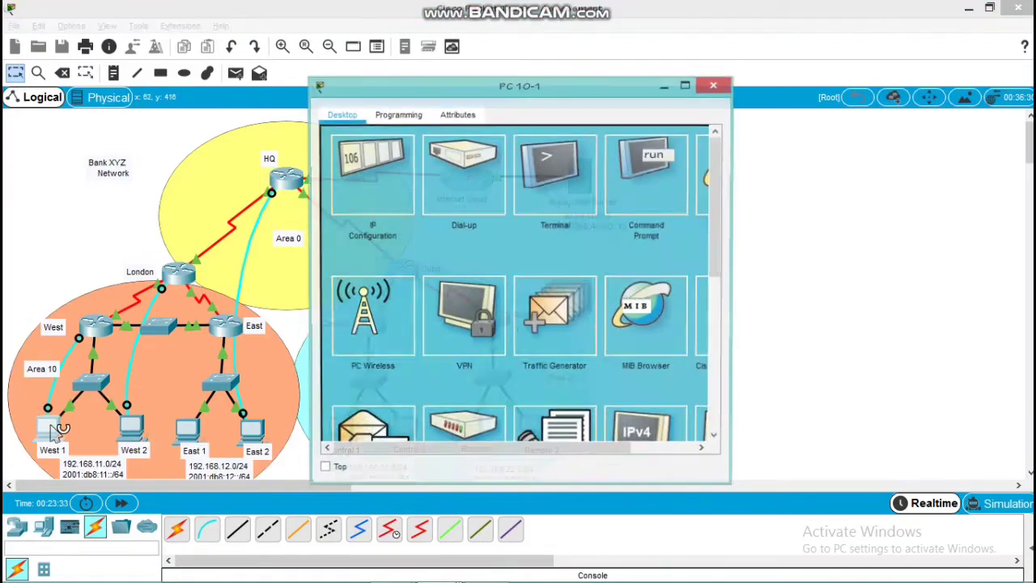
left_click(576, 157)
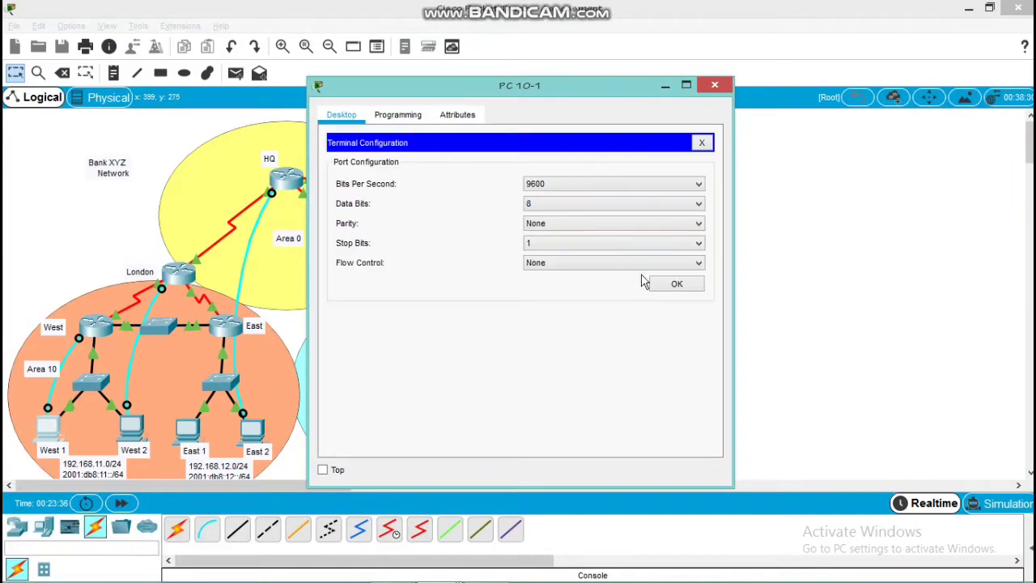
left_click(672, 285)
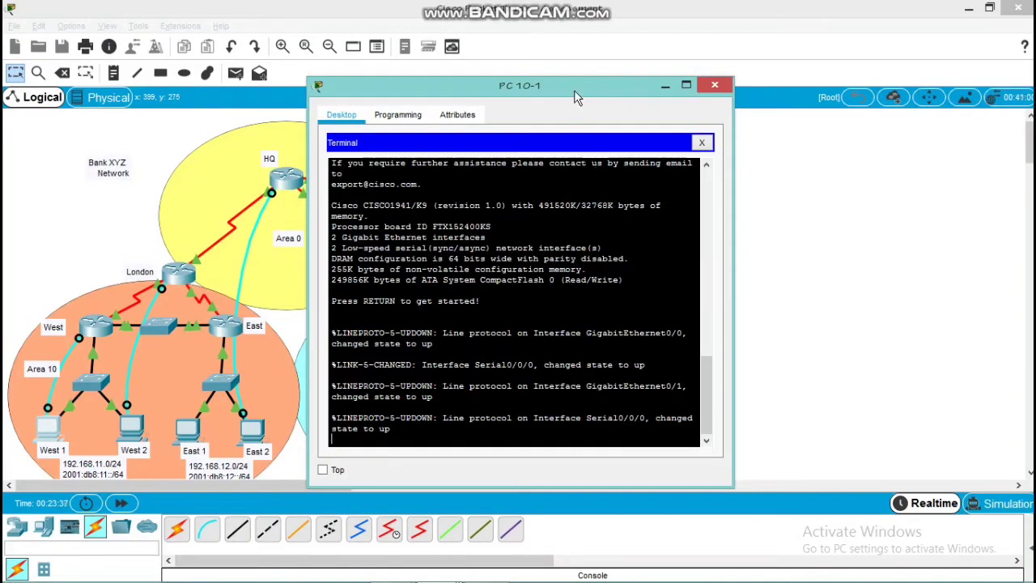
left_click_drag(574, 96, 389, 99)
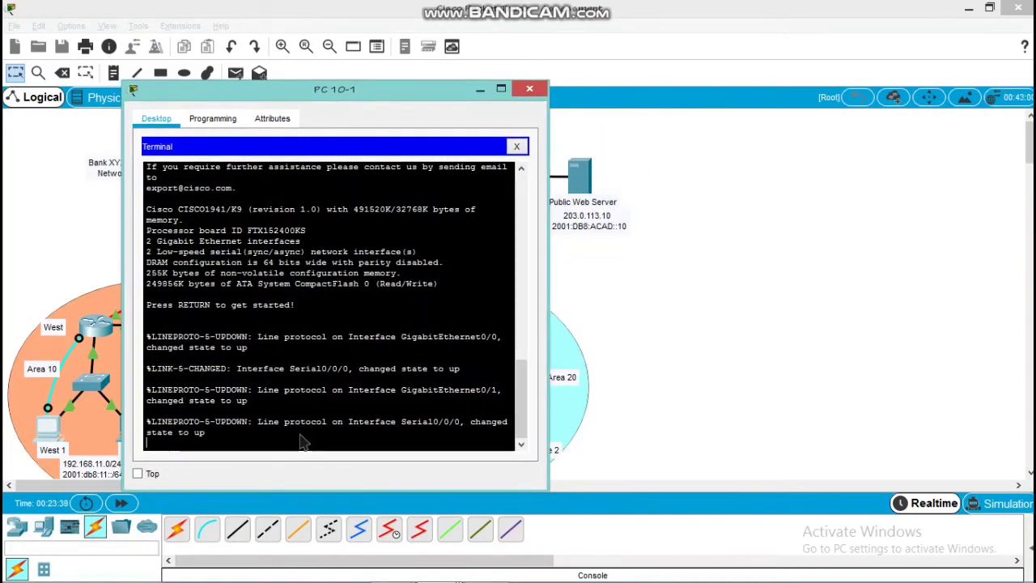
key("Return")
key("Return")
key("Return")
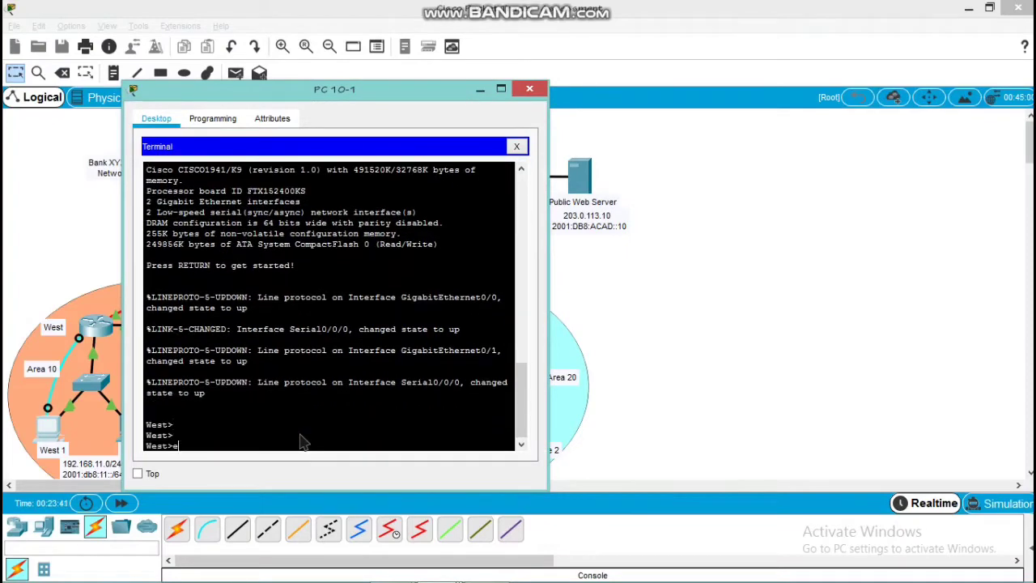
Enter privileged EXEC mode and global configuration mode on the West router
type("en")
key("Return")
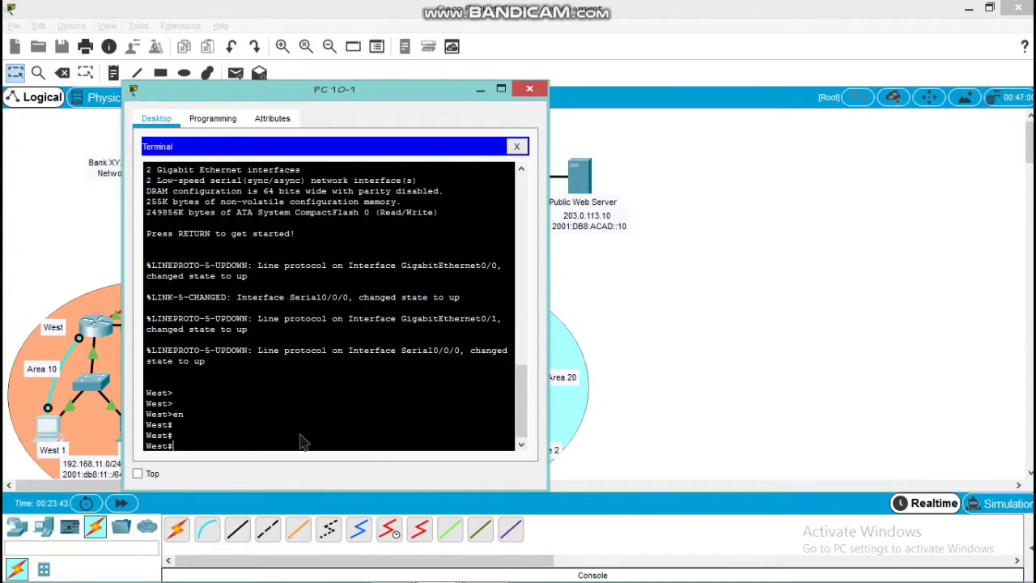
type("onf t")
key("Return")
key("Return")
key("Return")
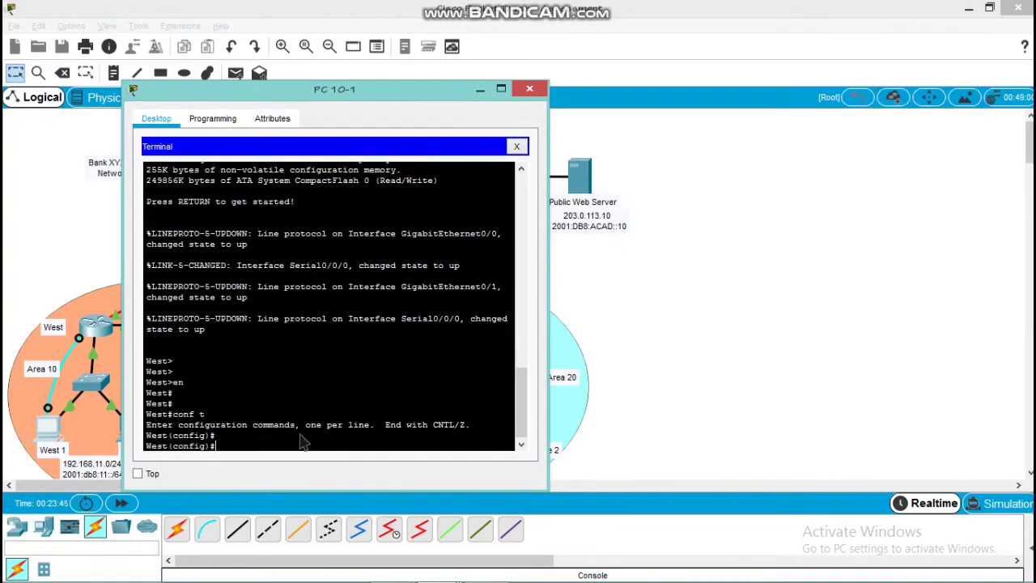
Start OSPF process 10 on West and add network 172.16.10.0 with wildcard 0.0.0.3 to area 10
type("rout")
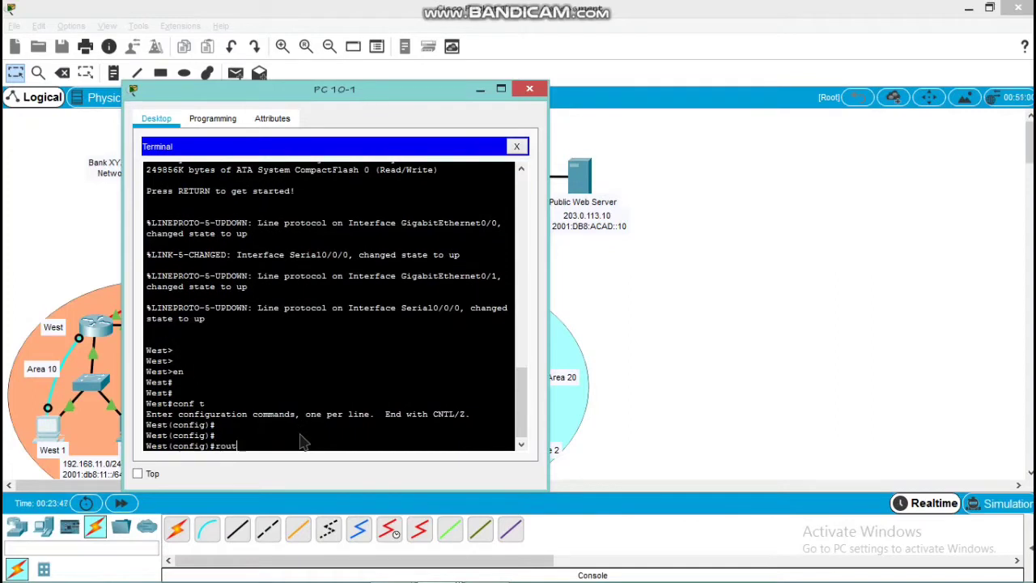
type("er ospf 10")
key("Return")
key("Return")
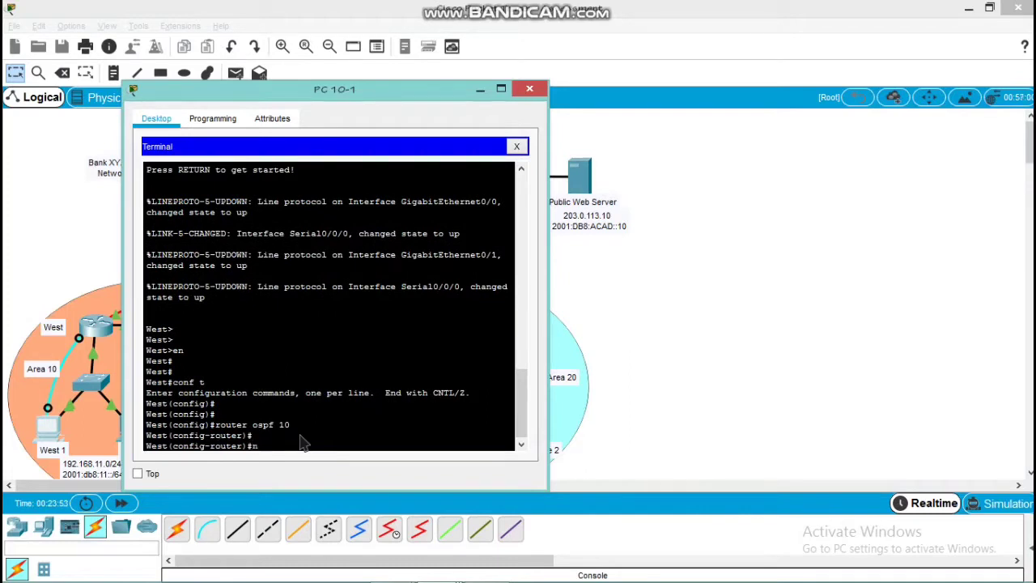
Add network 192.168.11.0 with wildcard 0.0.0.255 to area 10 in West's OSPF process 10
type("network")
type(" 192")
type(".16.1")
type("0.0 0.0")
type(".0")
type(".3 area")
type(" 10")
key("Return")
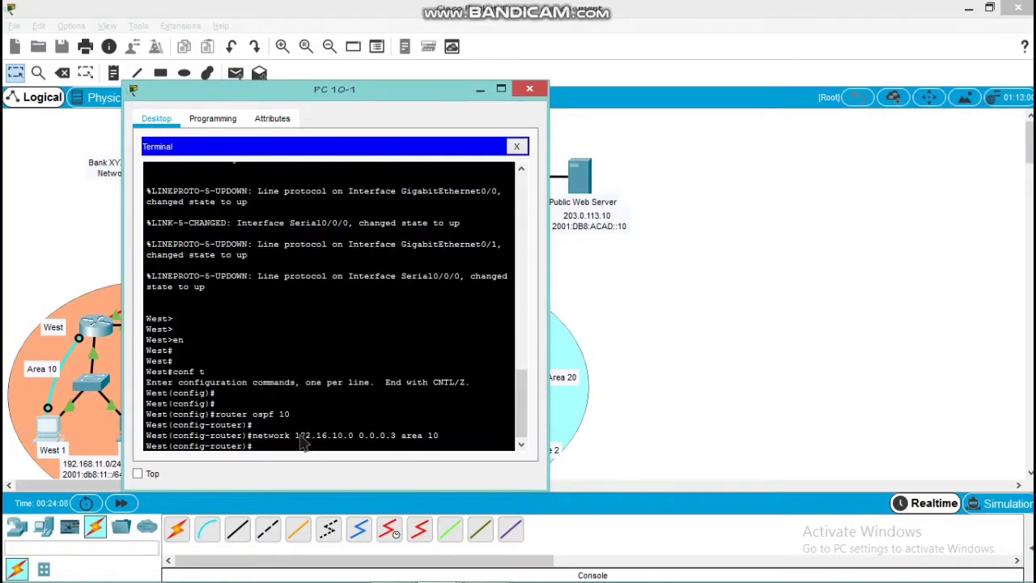
type("network")
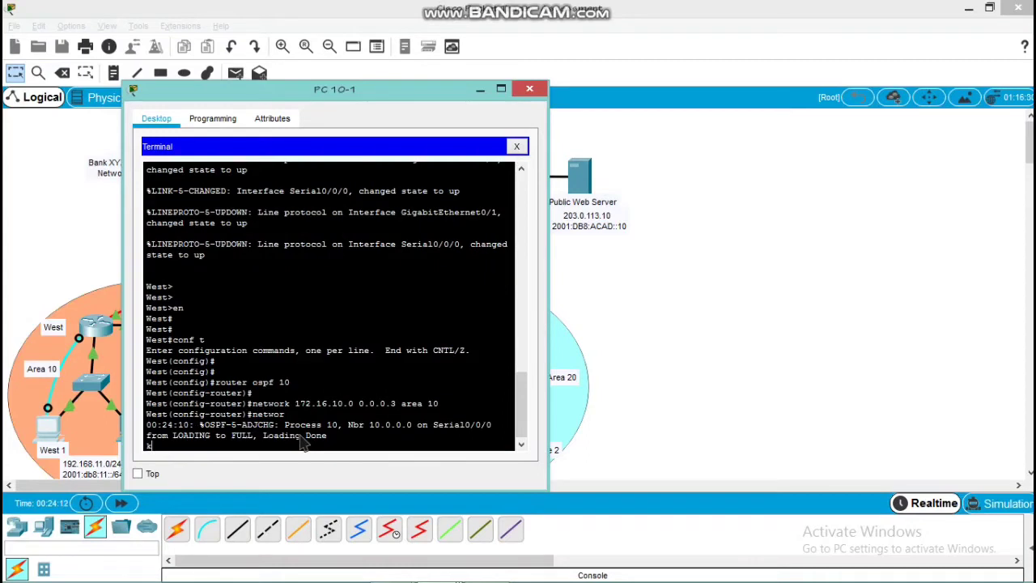
key("Return")
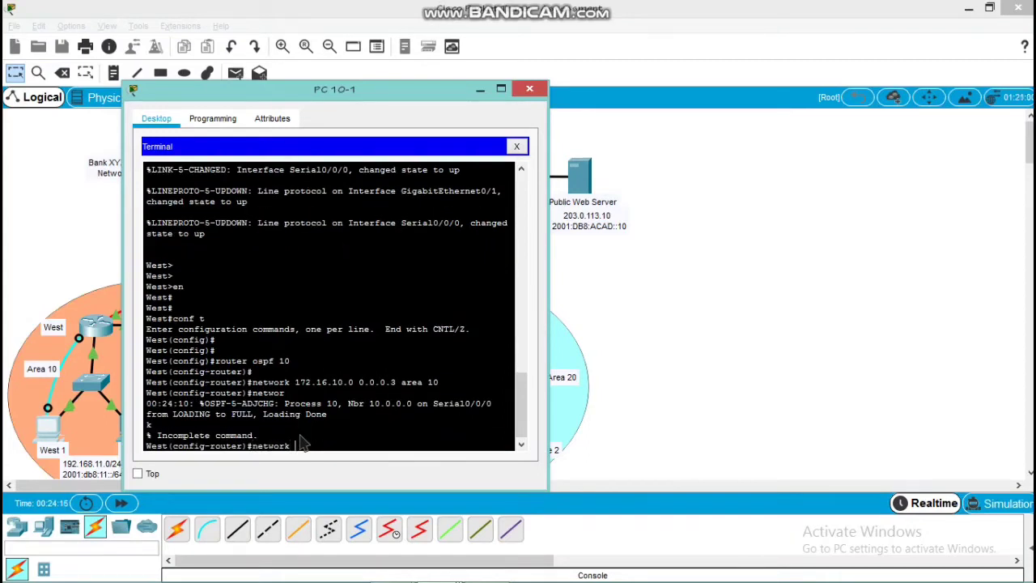
type("192.168.11.0 0.0.0.255 area 10")
key("Return")
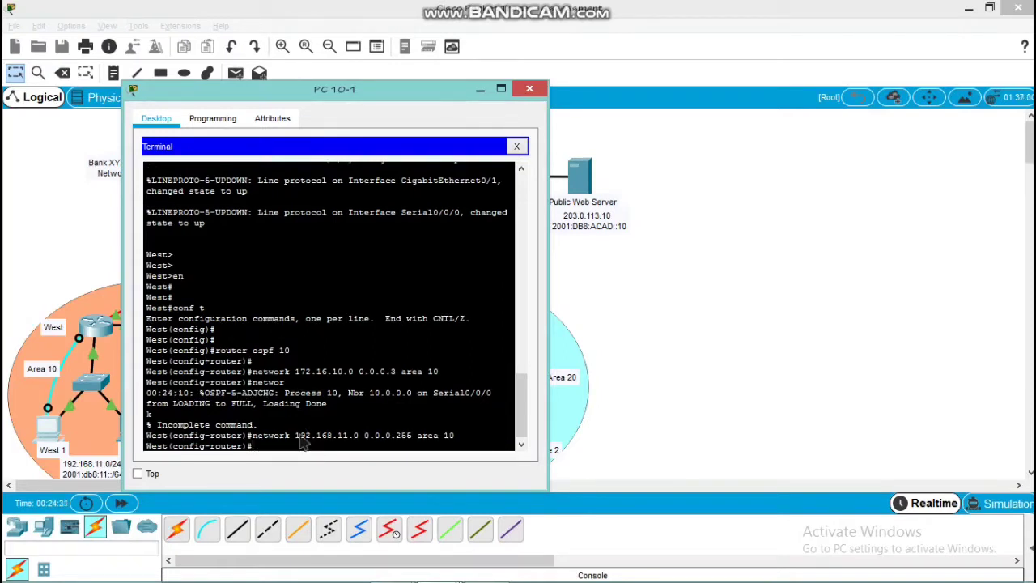
Add network 172.16.10.8 with wildcard 0.0.0.3 to area 10 in West's OSPF process 10
type("network 172.16.10")
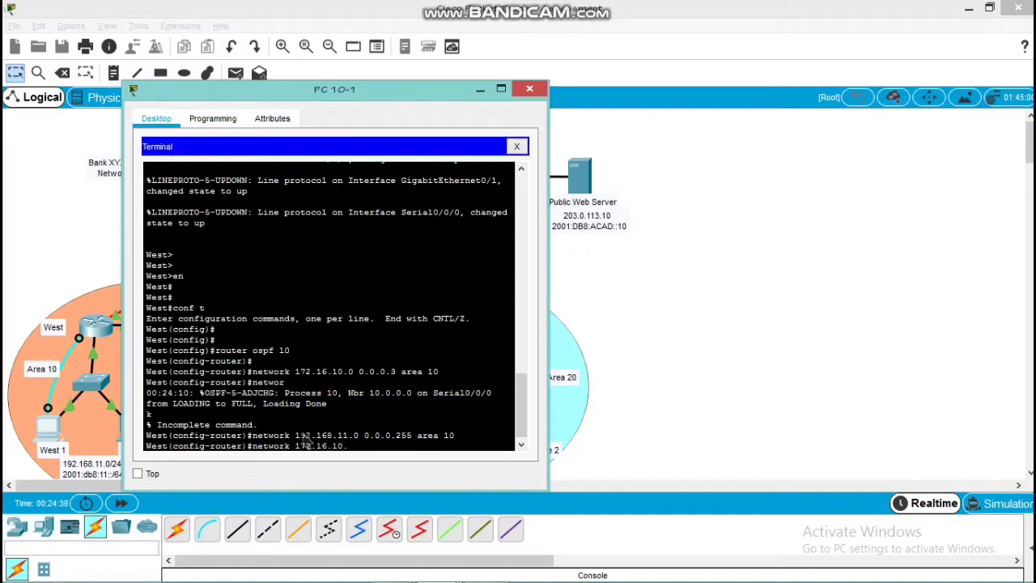
type(".8")
key("BackSpace")
type("0.0.0.3 area 10")
key("Return")
key("Return")
Set the OSPFv2 router ID on West to 10.1.1.1
type("router-")
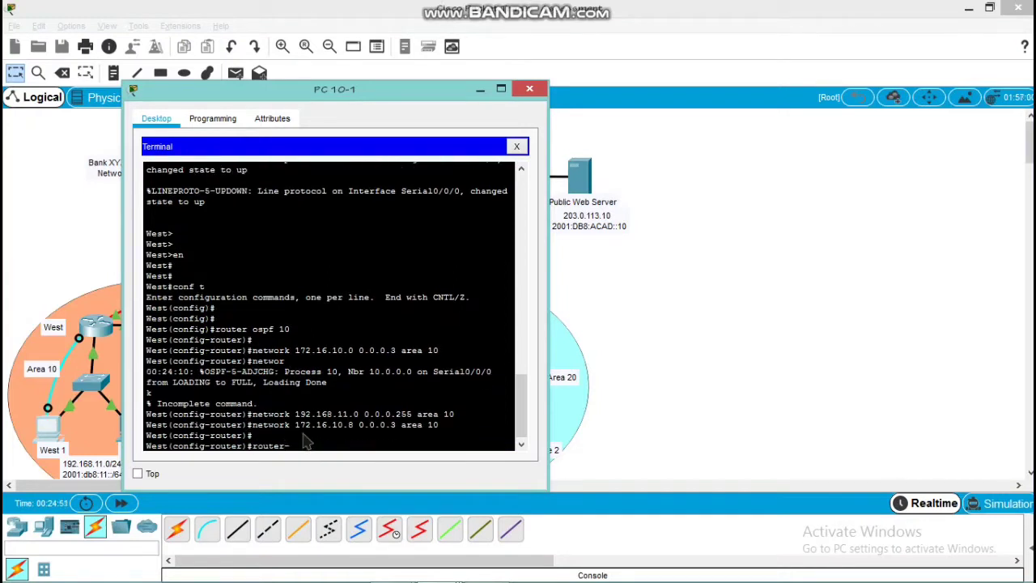
key("Tab")
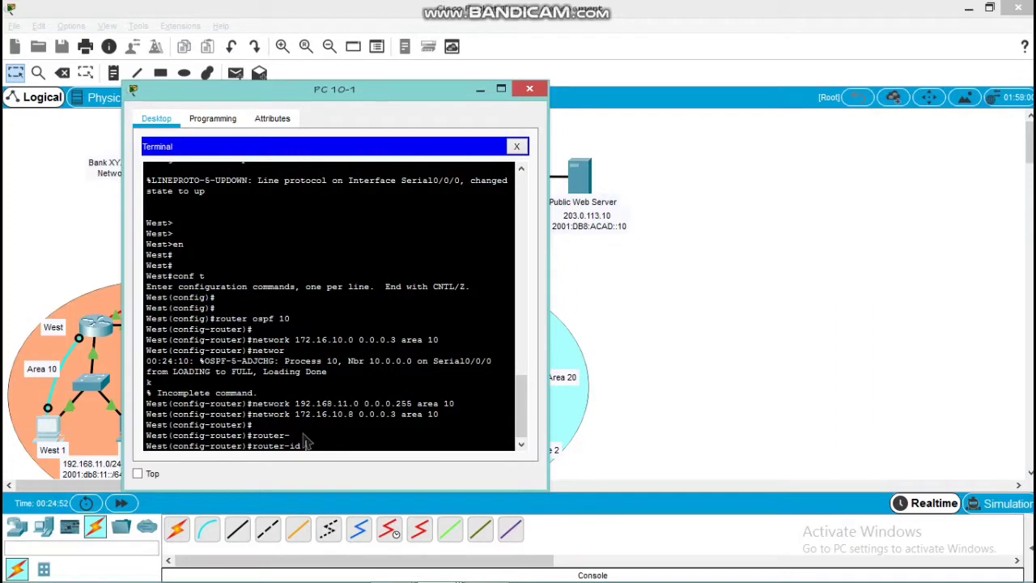
type("10.1.1.1")
key("Return")
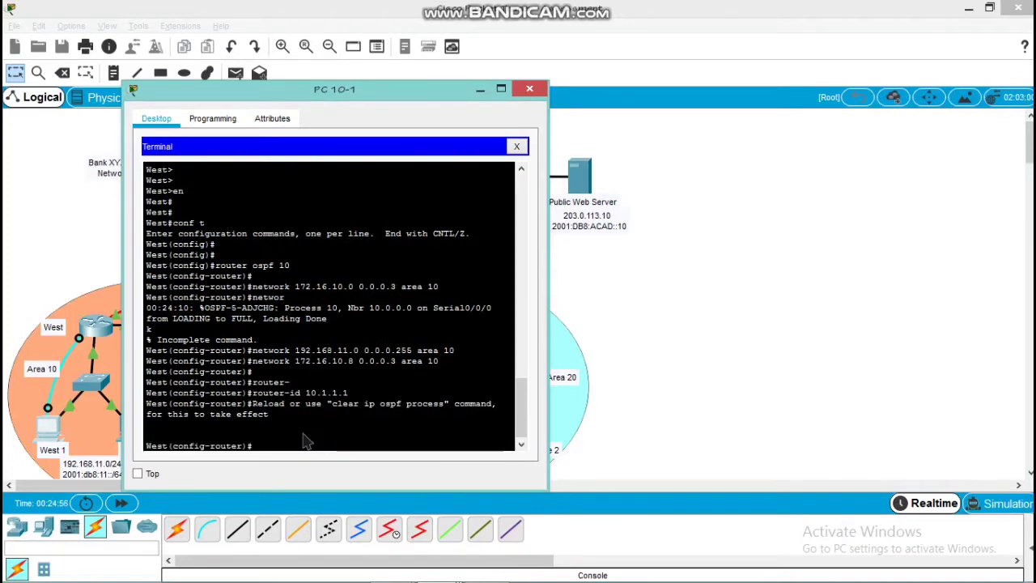
Reset all IPv4 OSPF processes on West from within configuration mode, confirm with yes, and return to global configuration mode
key("Return")
key("Return")
type("do clear")
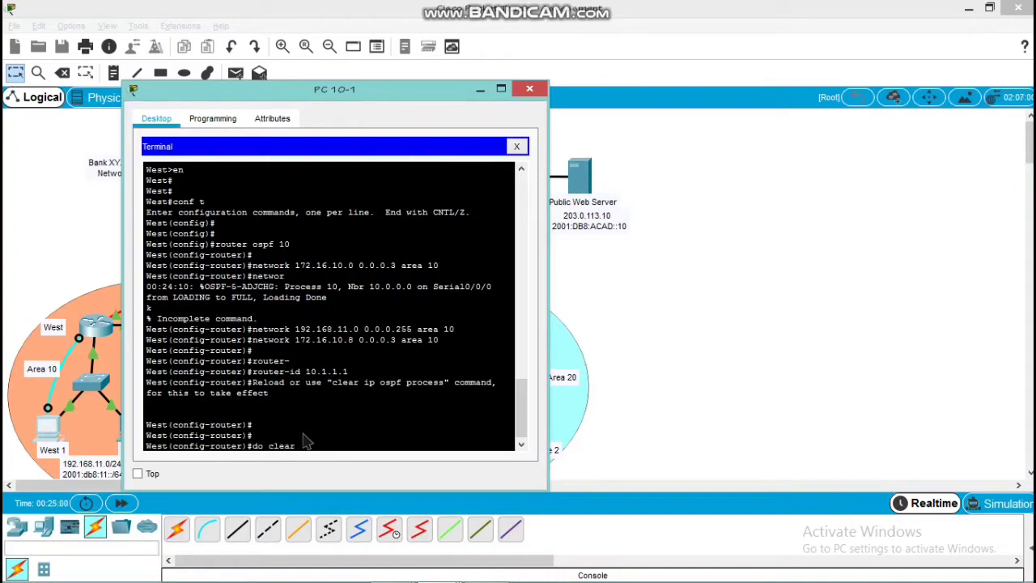
type(" ip ospf process")
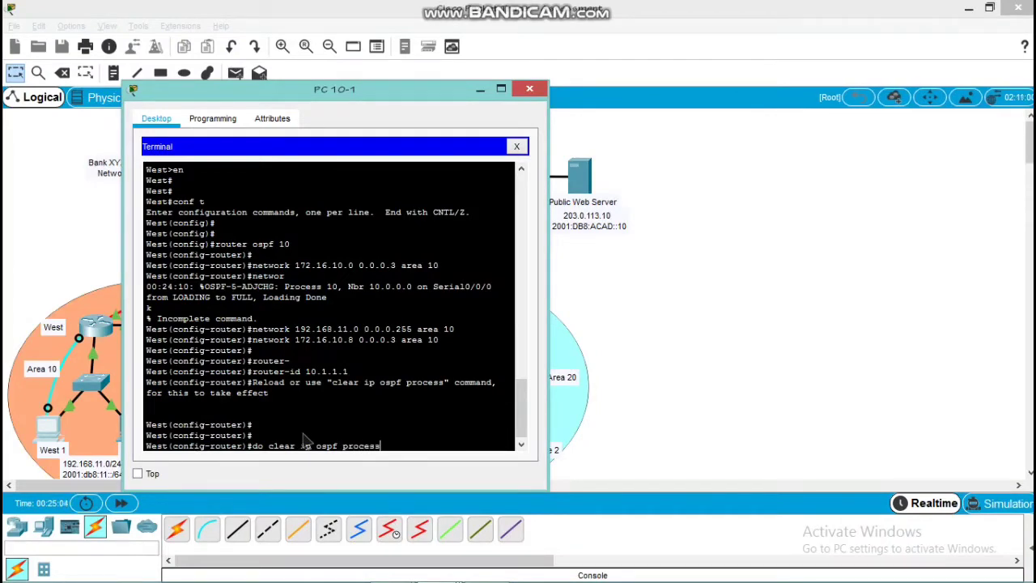
key("Return")
type("yes")
key("Return")
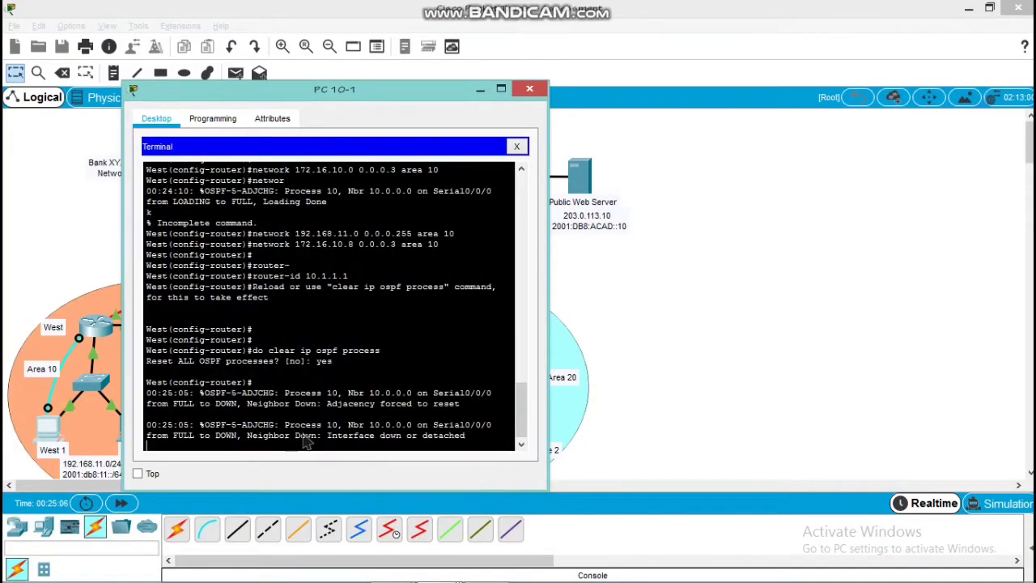
key("Return")
key("Return")
type("exit")
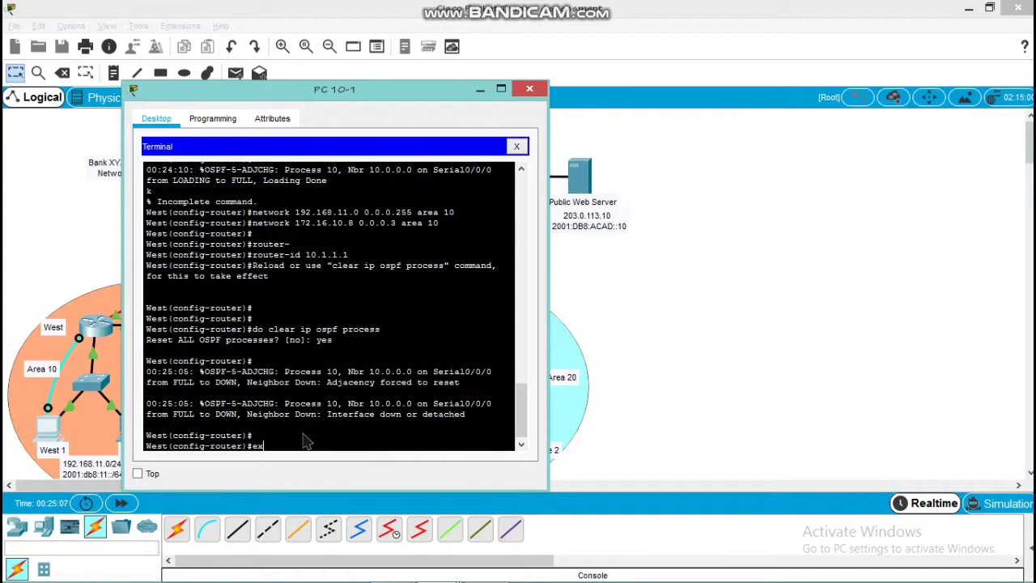
key("Return")
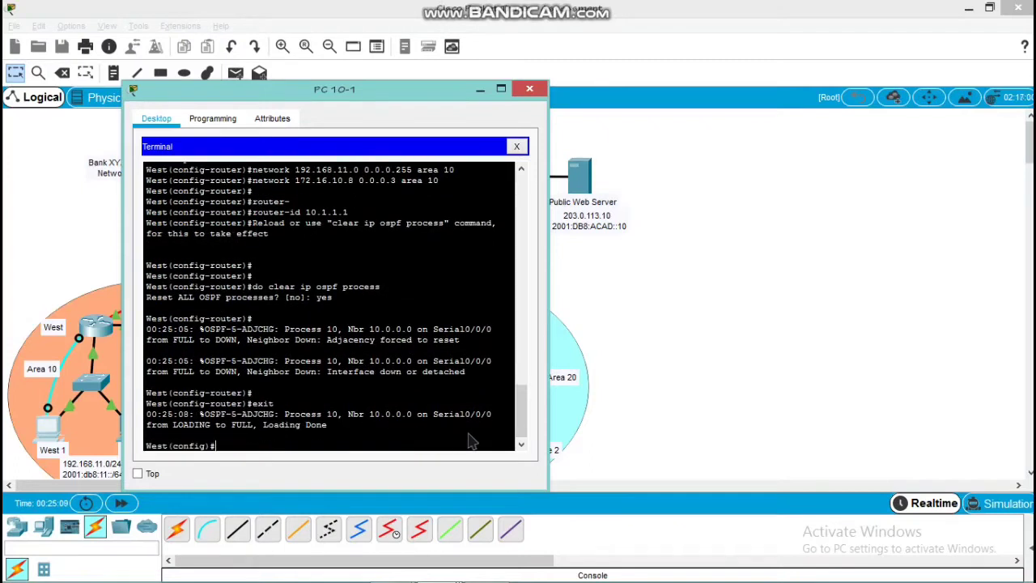
Enable IPv6 unicast routing on the West router
key("Return")
key("Return")
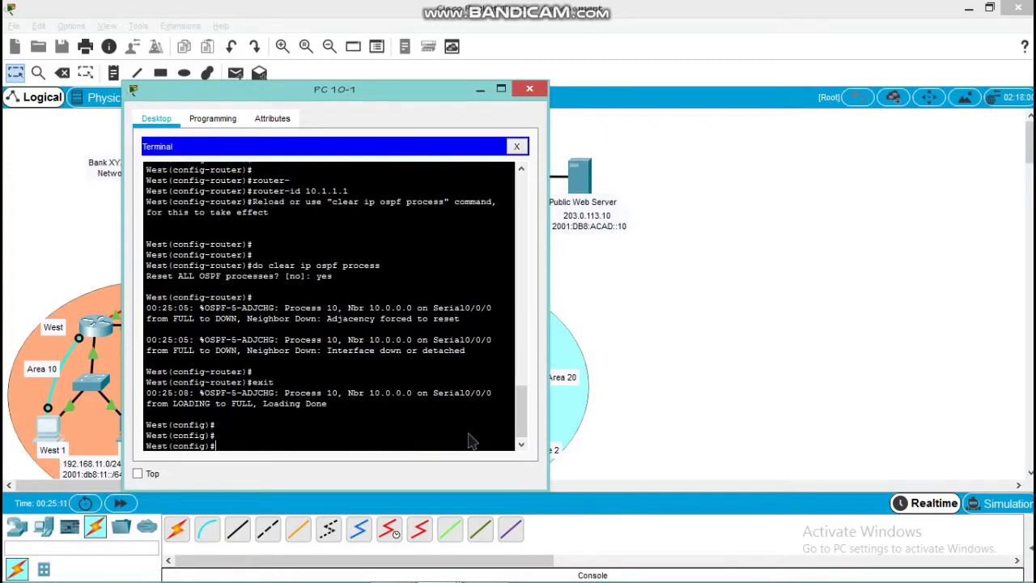
type("ig)#ipv6 unicas")
key("Tab")
key("Return")
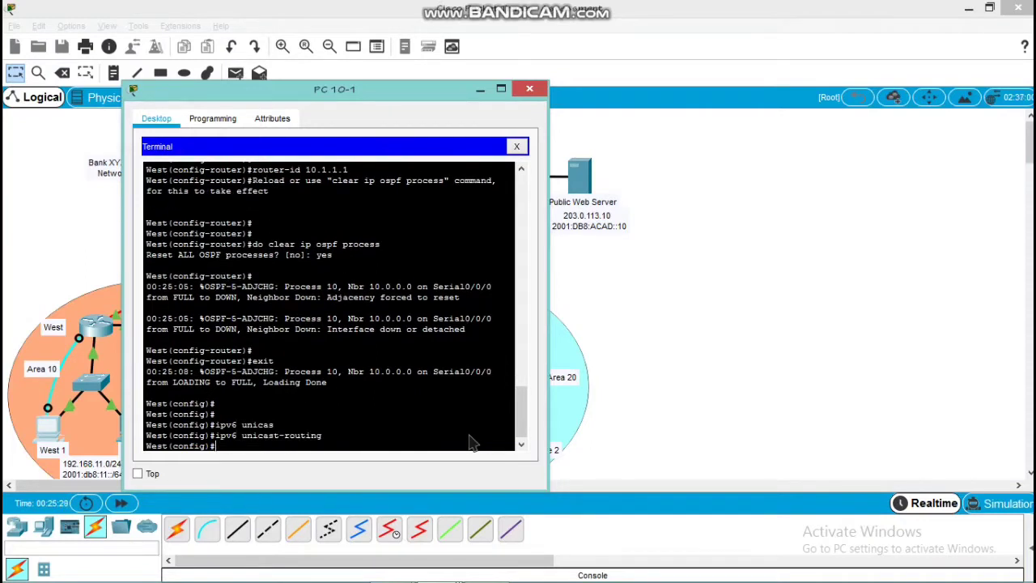
key("Return")
Enable OSPFv3 process 10 in area 10 on West's serial interface s0/0/0 and exit interface configuration
type("in")
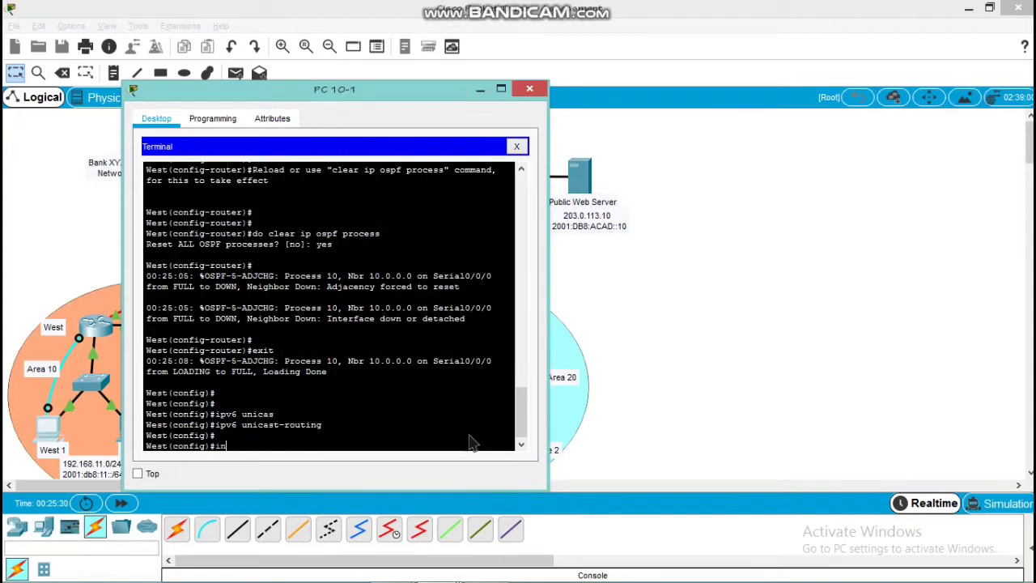
type("t s0/0/0")
key("Return")
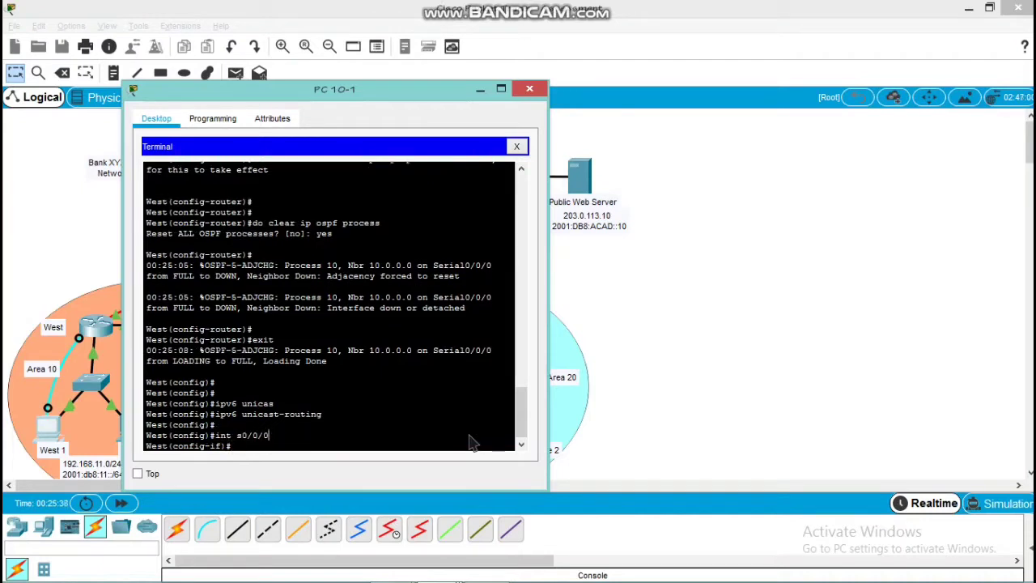
type("ipv6 ospf 10 area 10")
key("Return")
key("Return")
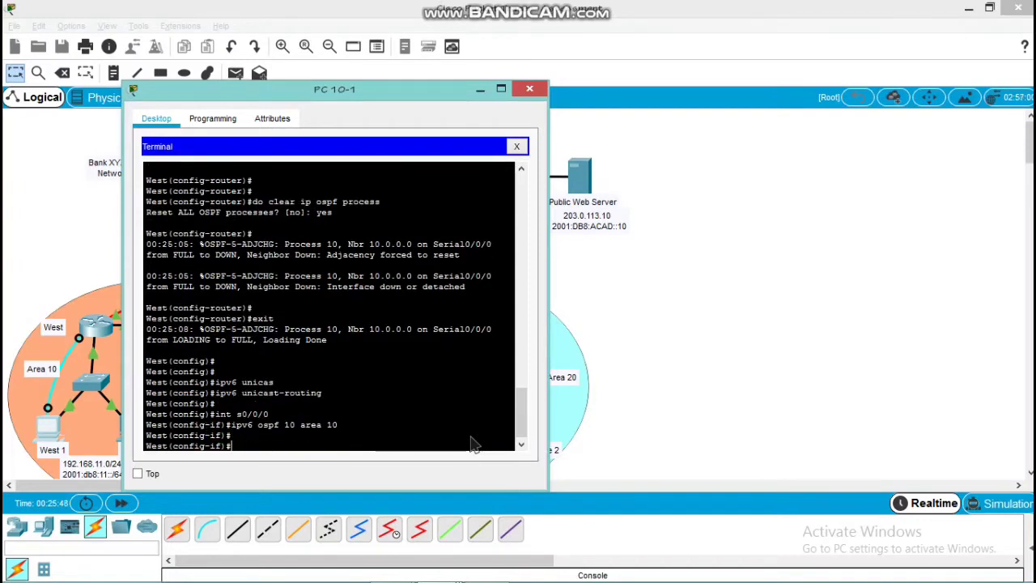
type("exi")
type("t")
Enable OSPFv3 process 10 in area 10 on West's g0/0 interface and exit interface configuration
key("Return")
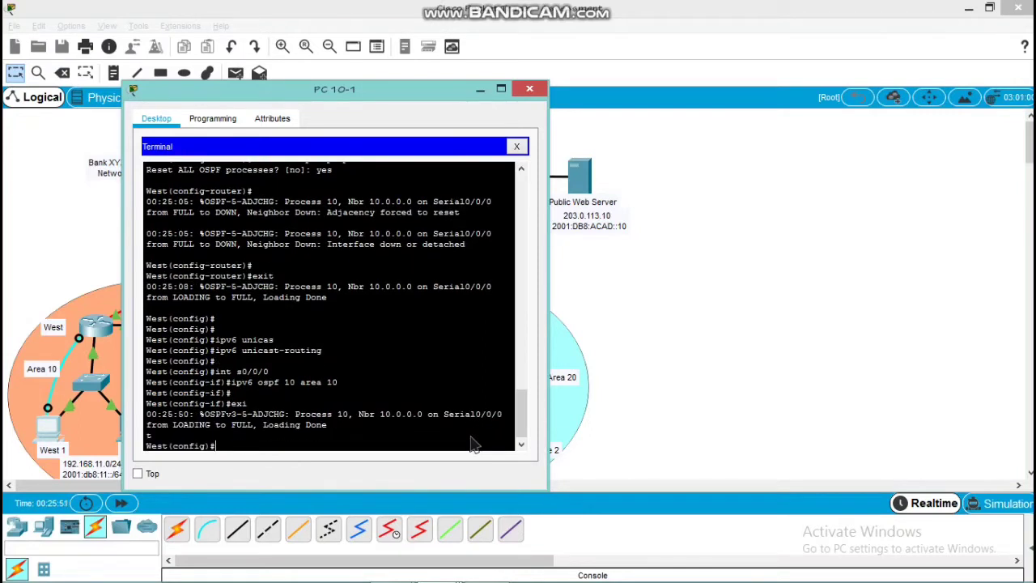
type("int g0/0")
key("Return")
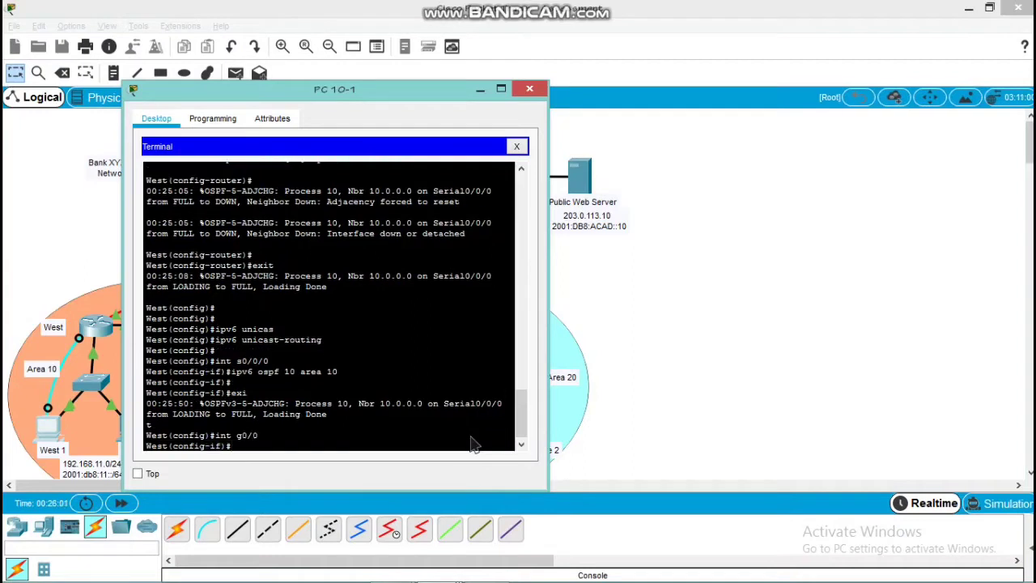
type("ipv6")
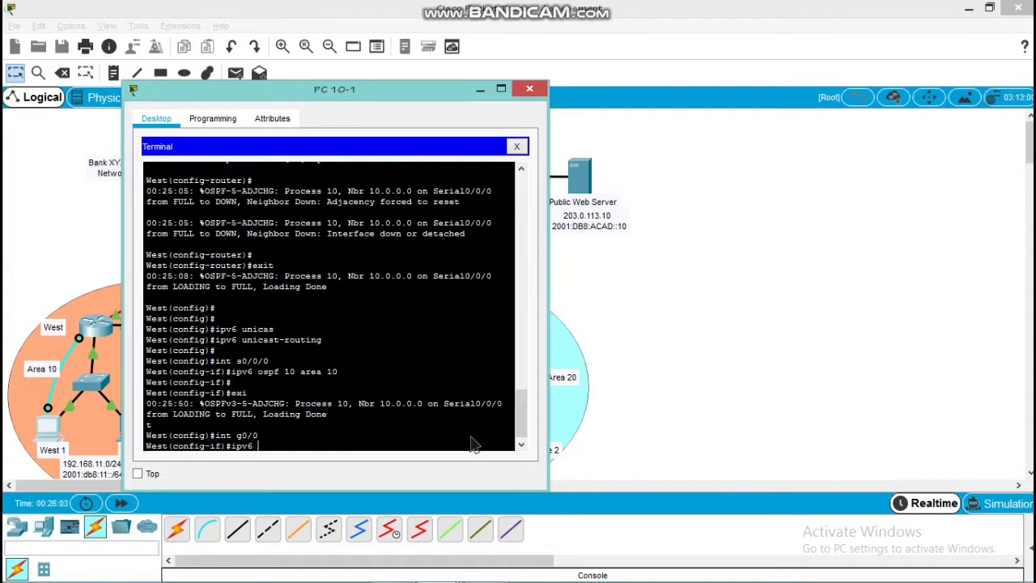
type(" ospf 10 area 0")
key("BackSpace")
type("10")
key("Return")
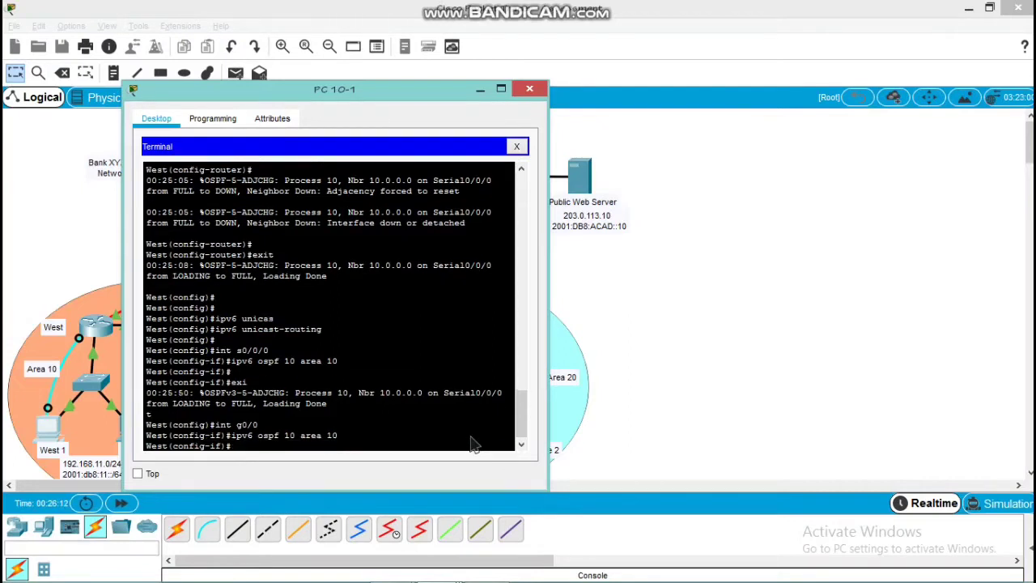
type("exit")
key("Return")
key("Return")
key("Return")
Enable OSPFv3 process 10 in area 10 on West's g0/1 interface and exit interface configuration
type("in")
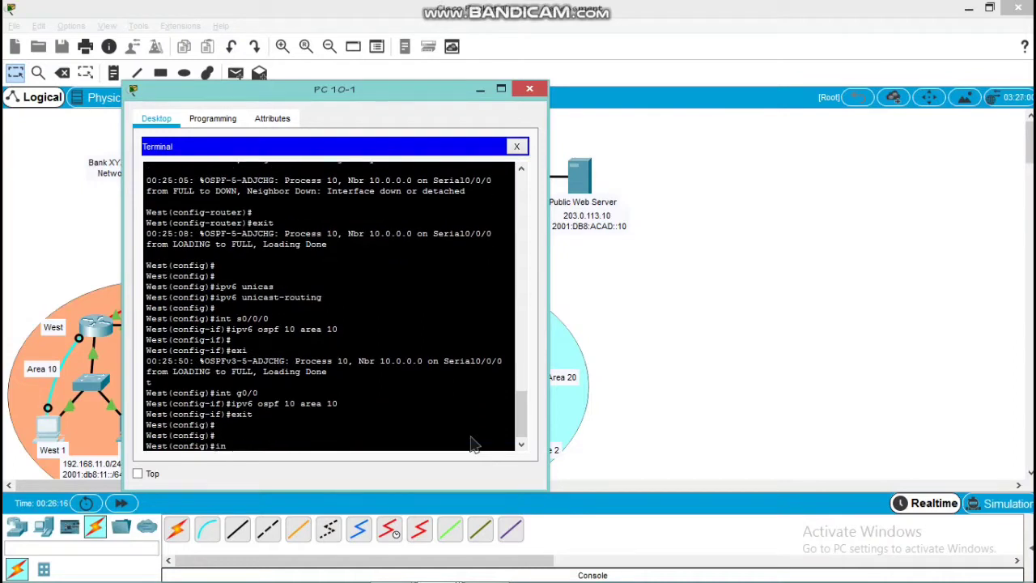
type("t g0/1")
key("Return")
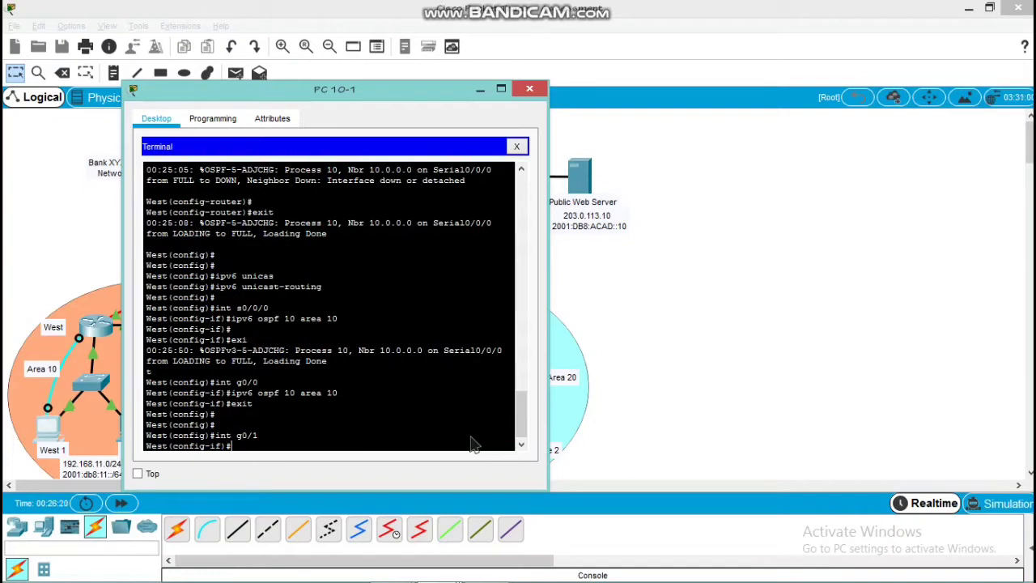
type("ipv6 ospf 10 area 10")
key("Return")
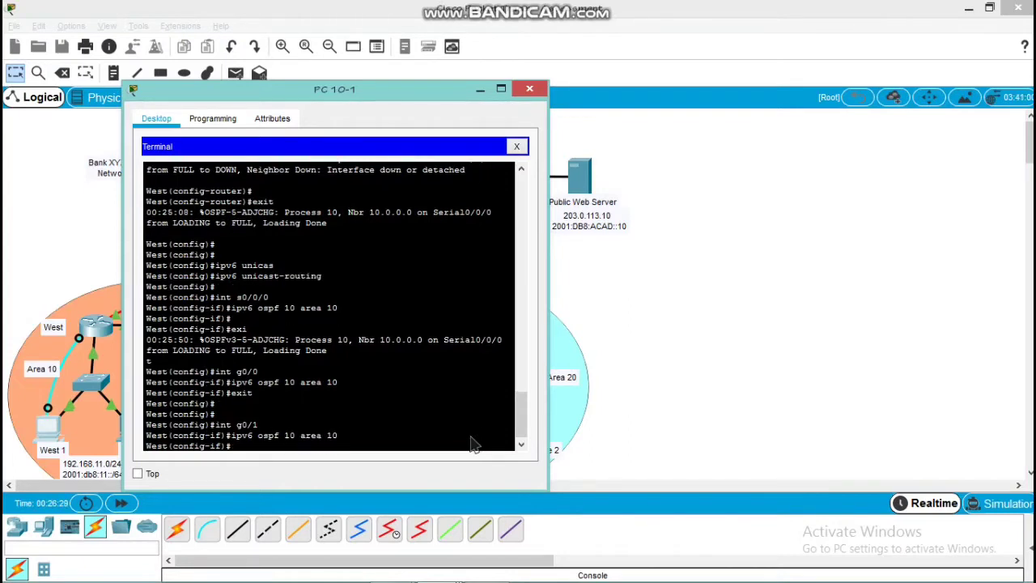
type("exit")
key("Return")
key("Return")
key("Return")
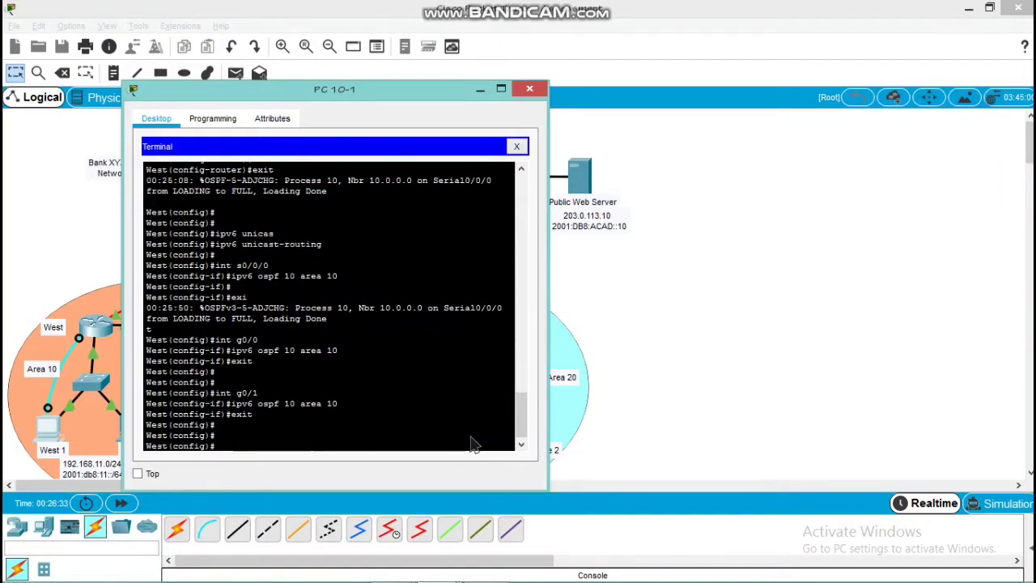
Enter IPv6 OSPF process 10 on West and set its router ID to 10.1.1.1
type("ipv6 router o")
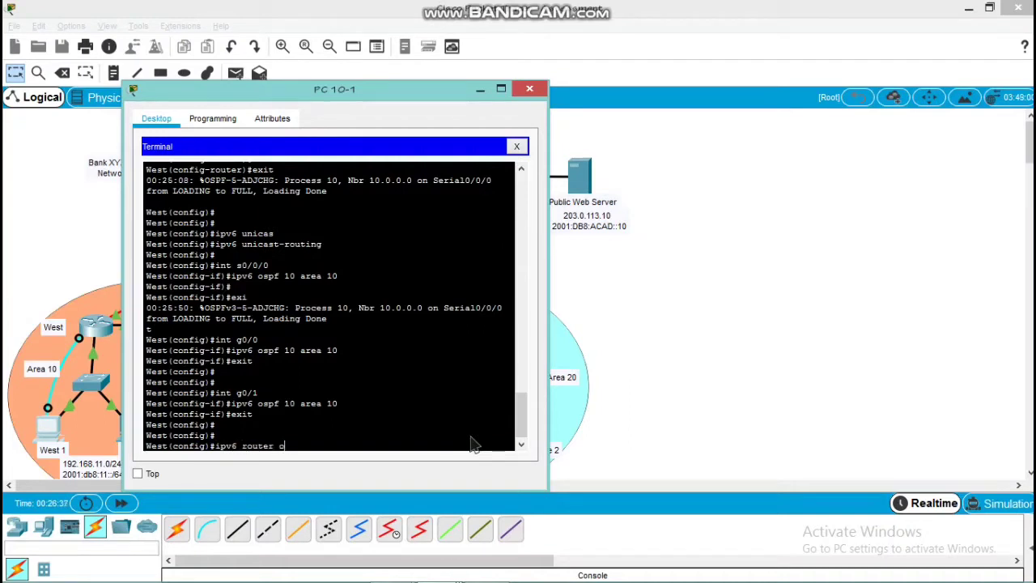
type("spf 10")
key("Return")
key("Return")
type("rout")
key("Tab")
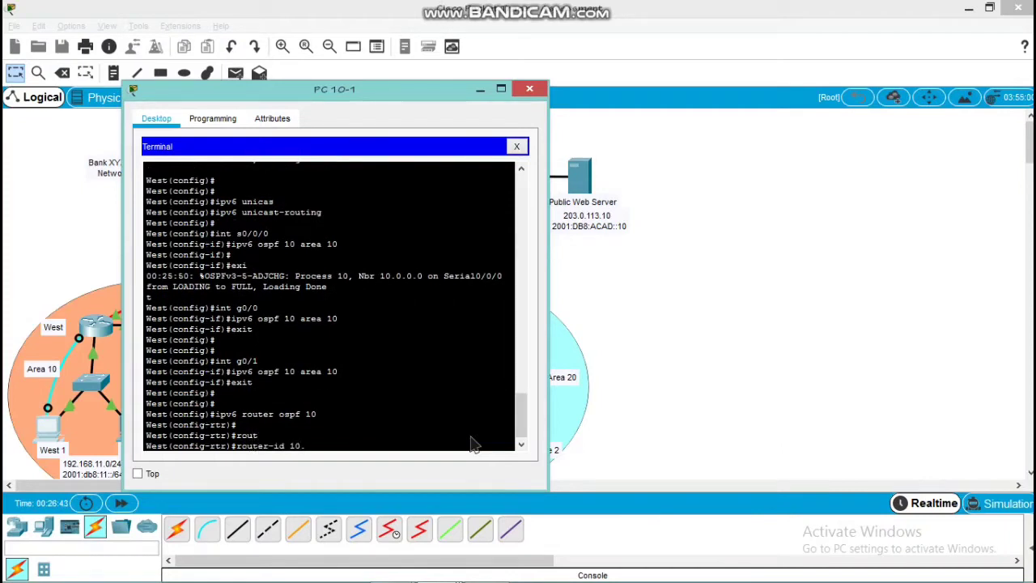
type("10.1.1.1")
key("Return")
key("Return")
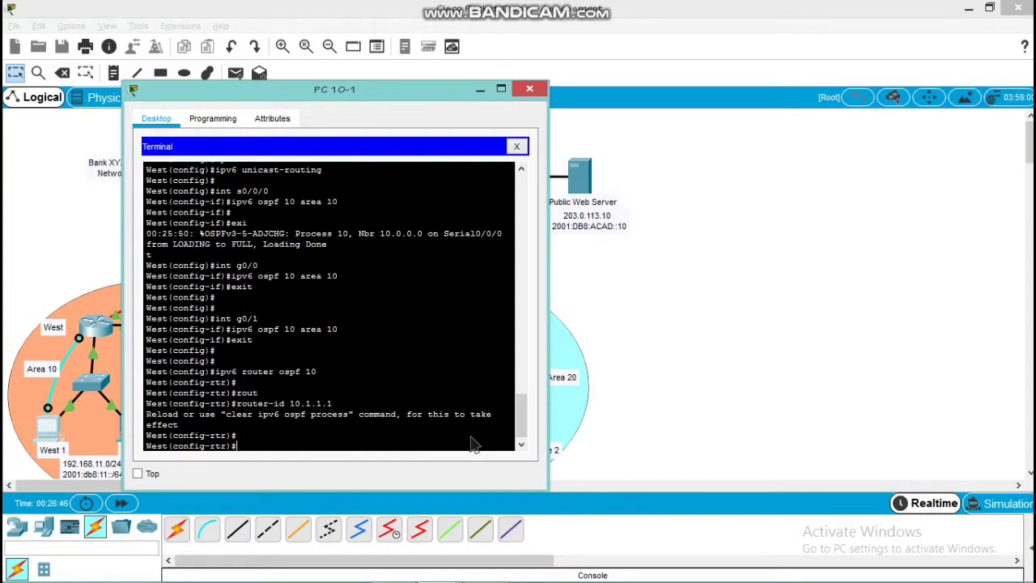
Reset all IPv6 OSPF processes on West from within configuration mode, confirming with yes
type("do clear ipv6 ospf process")
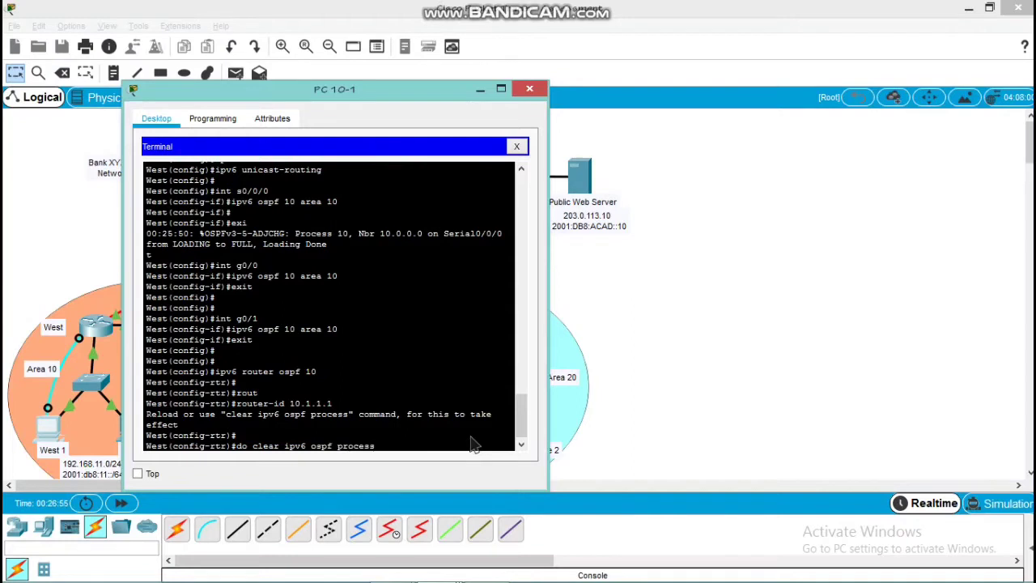
key("Return")
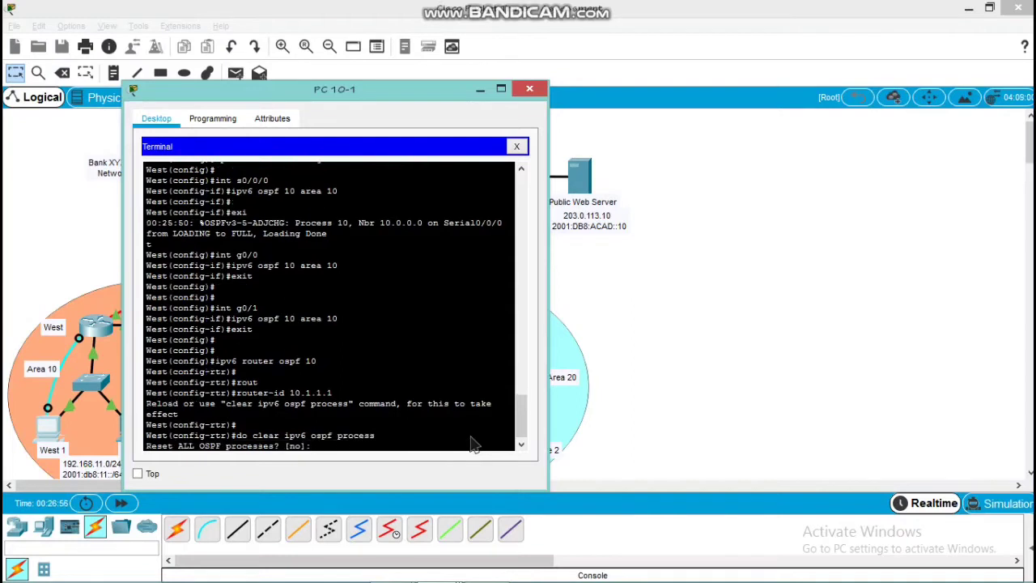
type("yes")
key("Return")
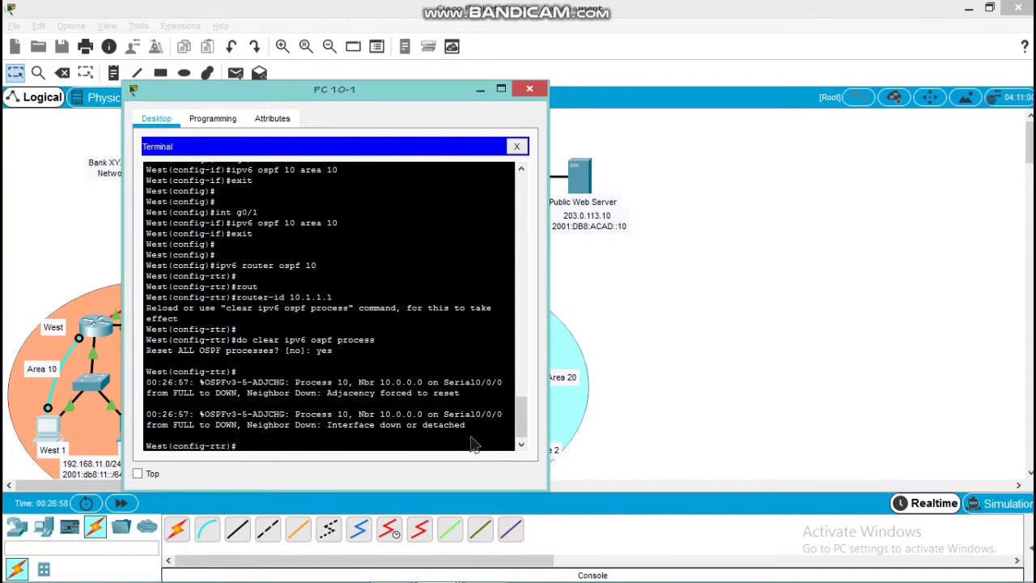
key("Return")
key("Return")
Set the IPv4 OSPF priority of West's g0/1 interface to 255 and return to global configuration mode
type("in")
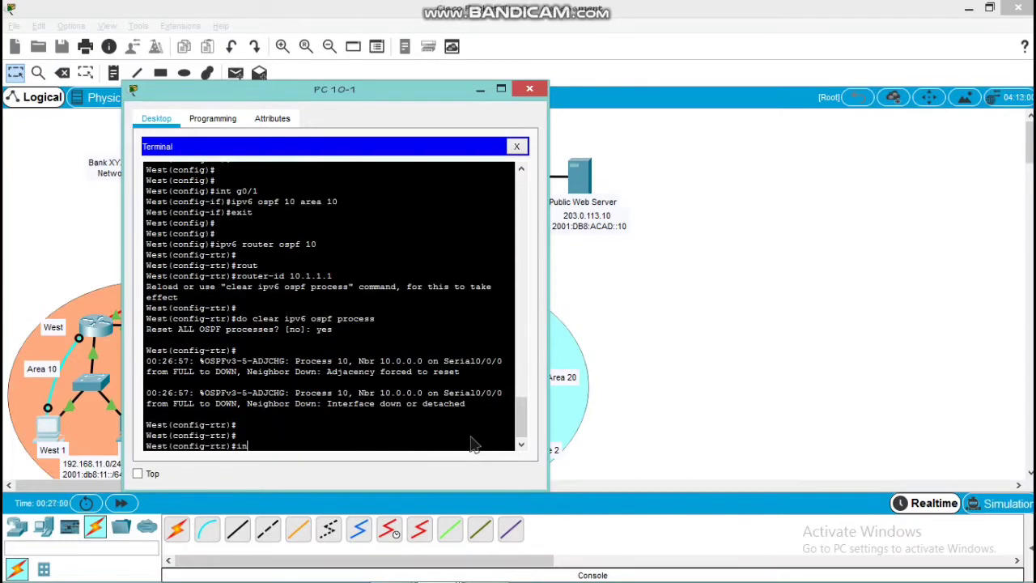
type("t g0/1")
key("Return")
key("Return")
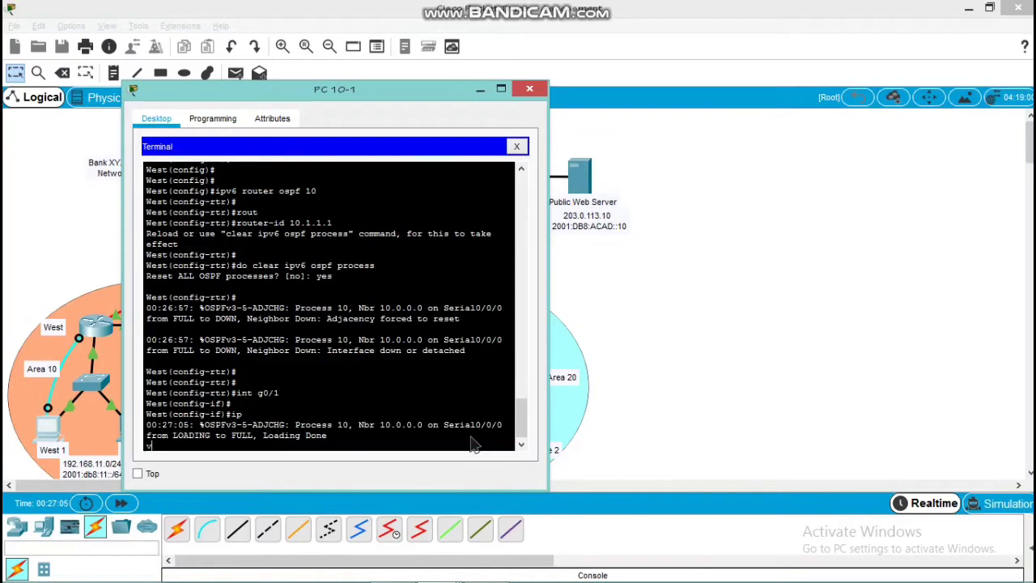
key("Return")
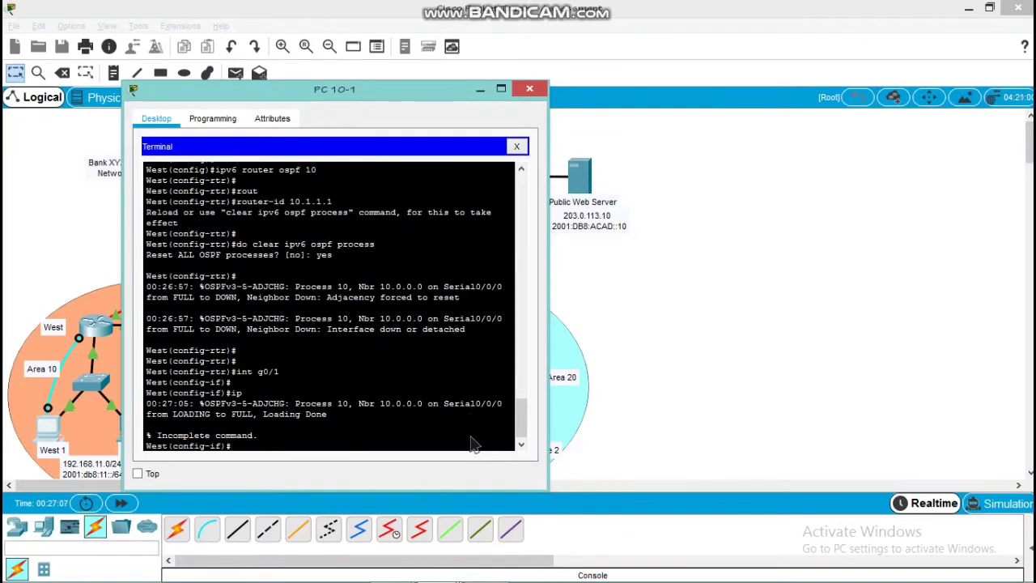
type("ip ospf pri")
key("Tab")
type("255")
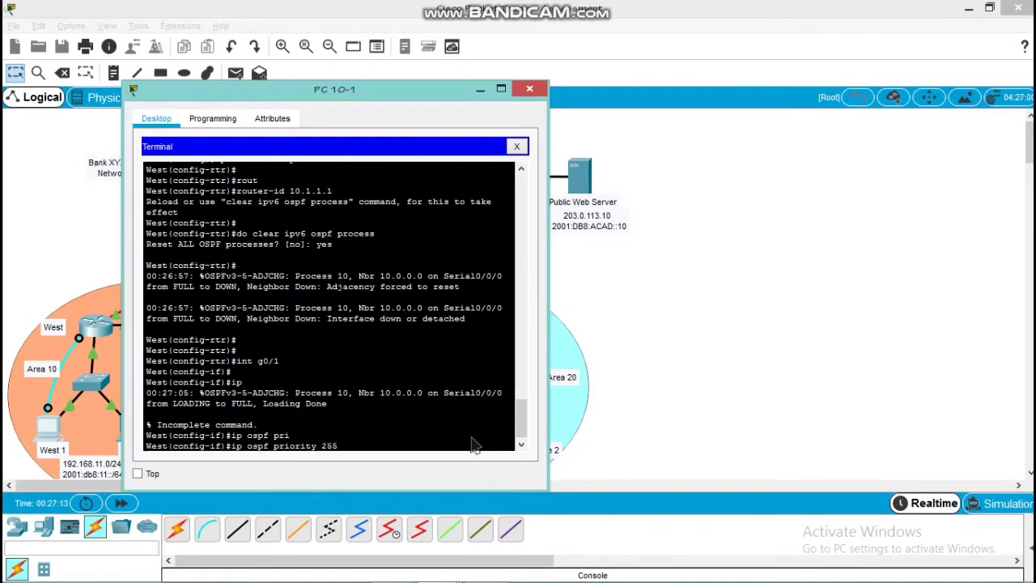
key("Return")
key("Return")
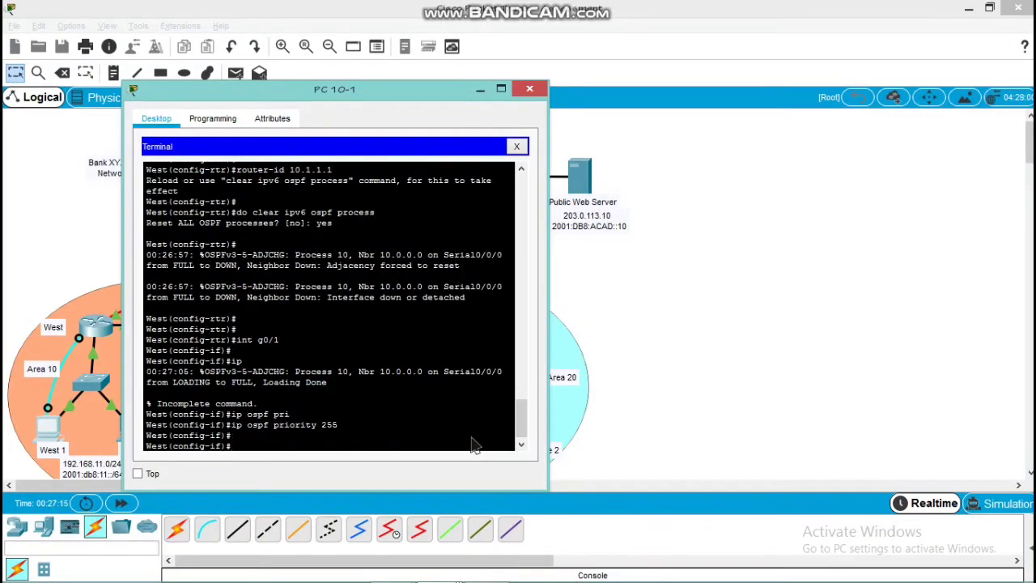
type("exit")
key("Return")
key("Return")
key("Return")
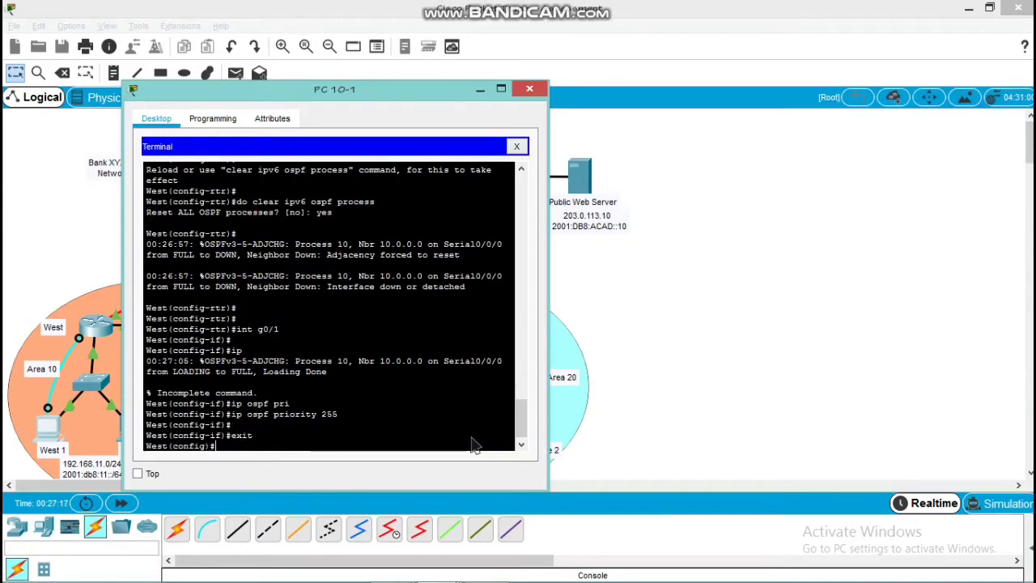
Make g0/0 a passive interface in West's IPv4 OSPF process 10 and return to global configuration mode
type("route")
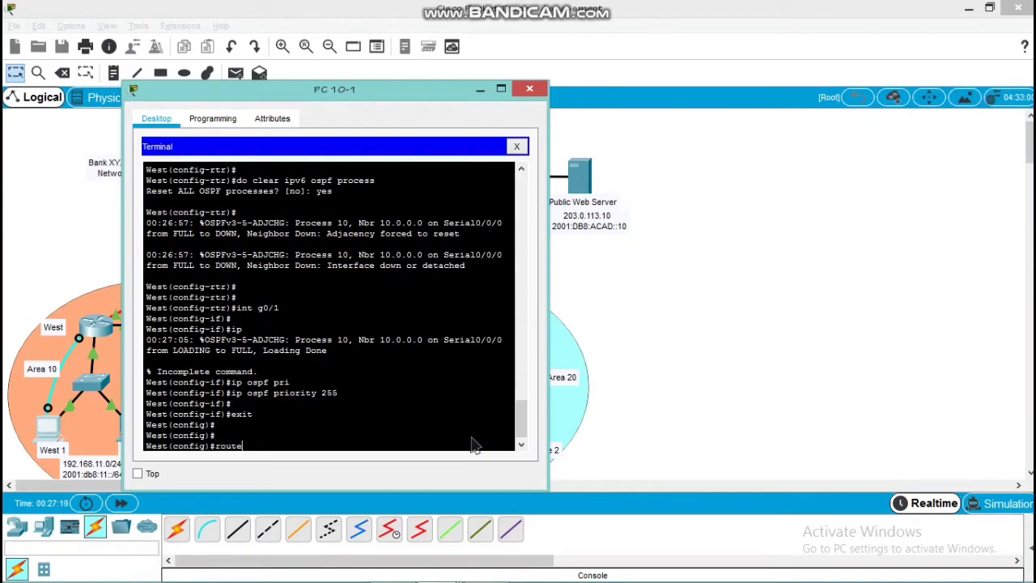
type("r ospf 10")
key("Return")
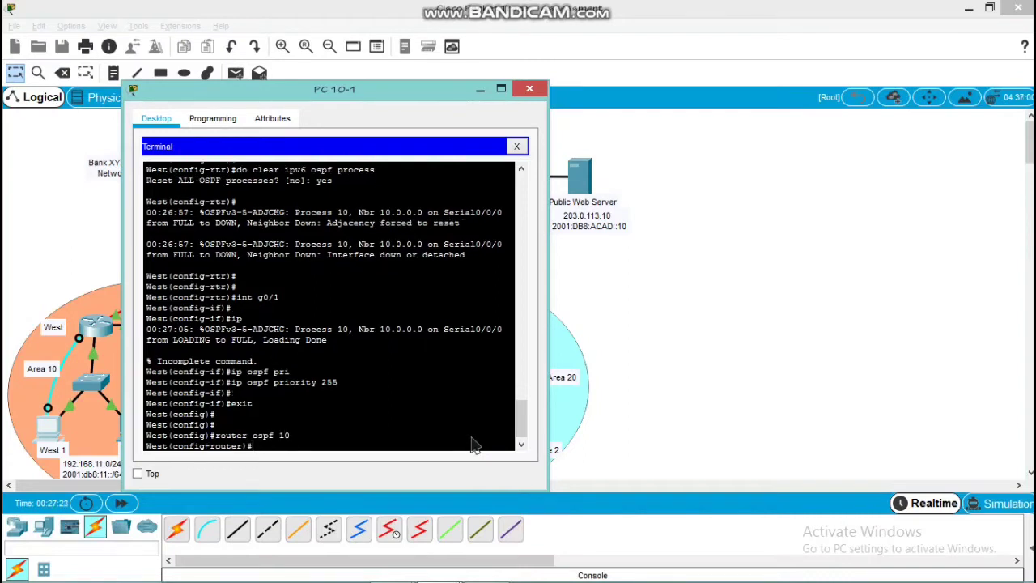
type("pass")
key("Tab")
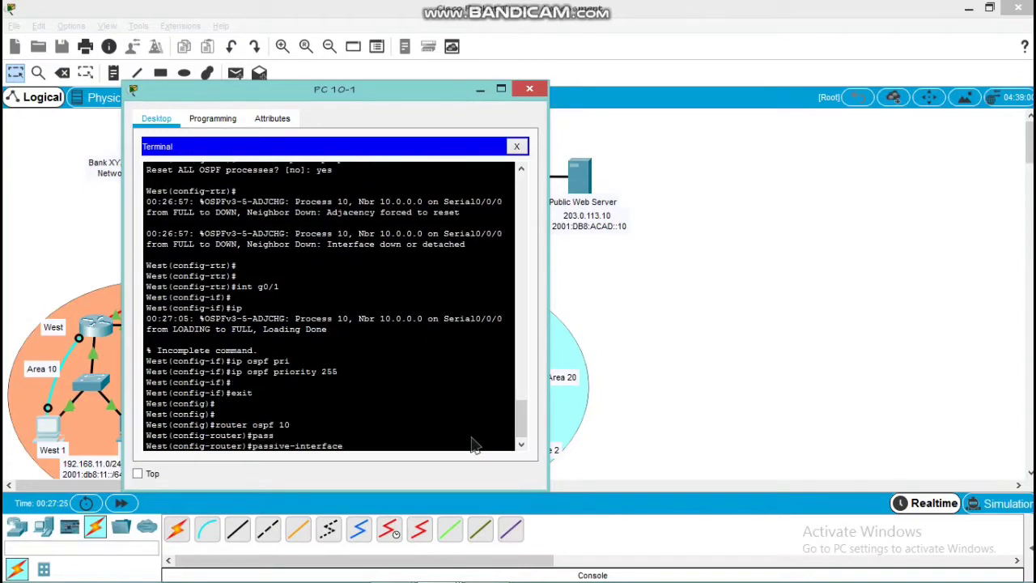
type("g0/0")
key("Return")
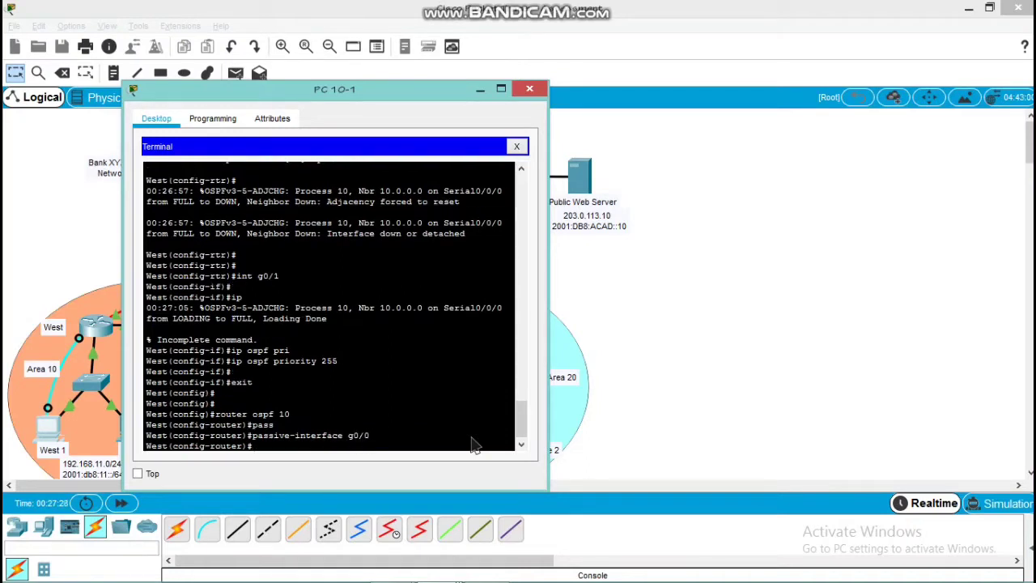
type("exit")
key("Return")
key("Return")
key("Return")
Set the auto-cost reference bandwidth of West's IPv4 OSPF process 10 to 1000 and return to global configuration mode
type("r")
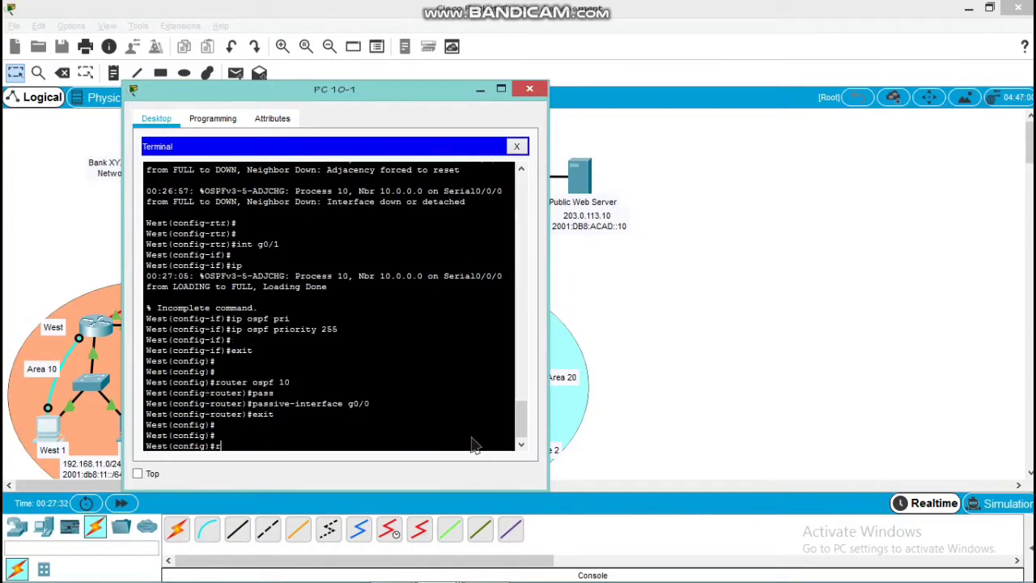
type("outer ospf 10")
key("Return")
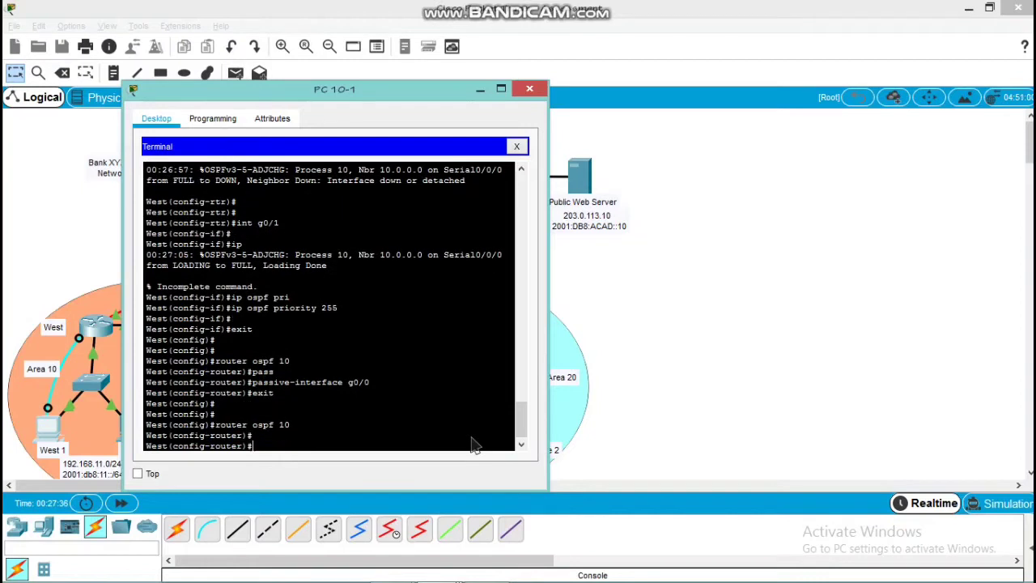
type("auu")
key("Tab")
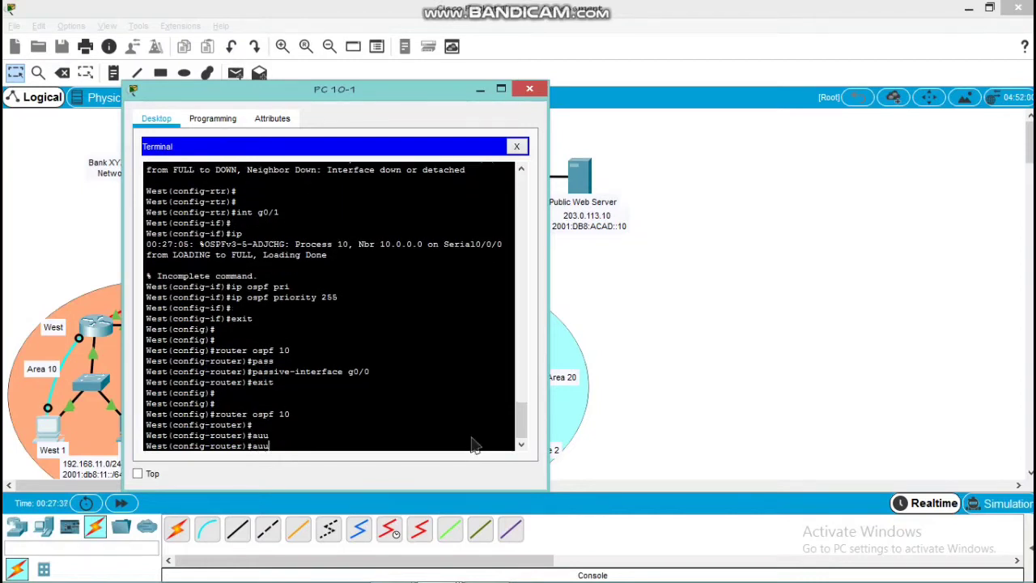
type("a")
key("BackSpace")
key("BackSpace")
key("Tab")
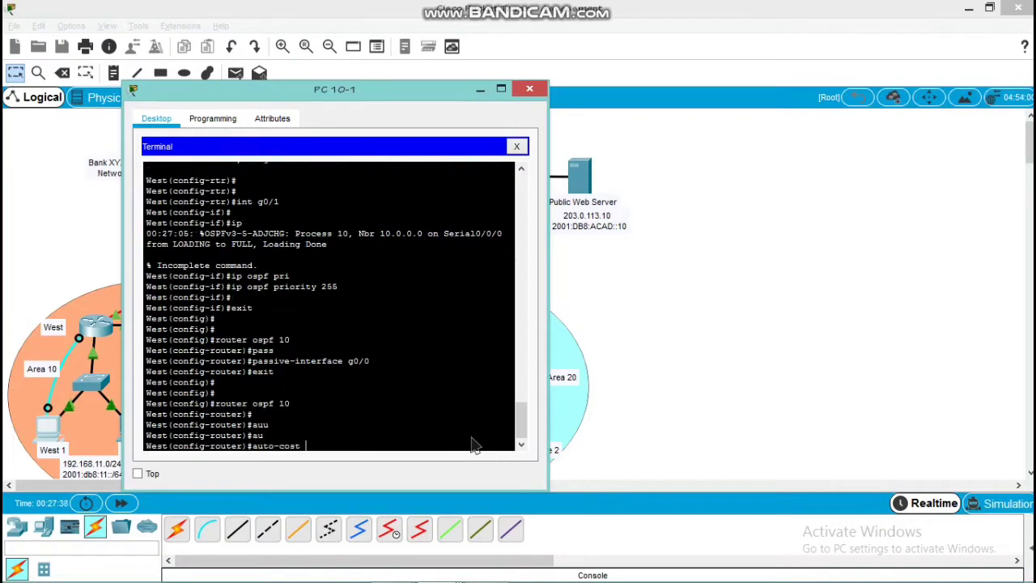
type("ref")
key("Tab")
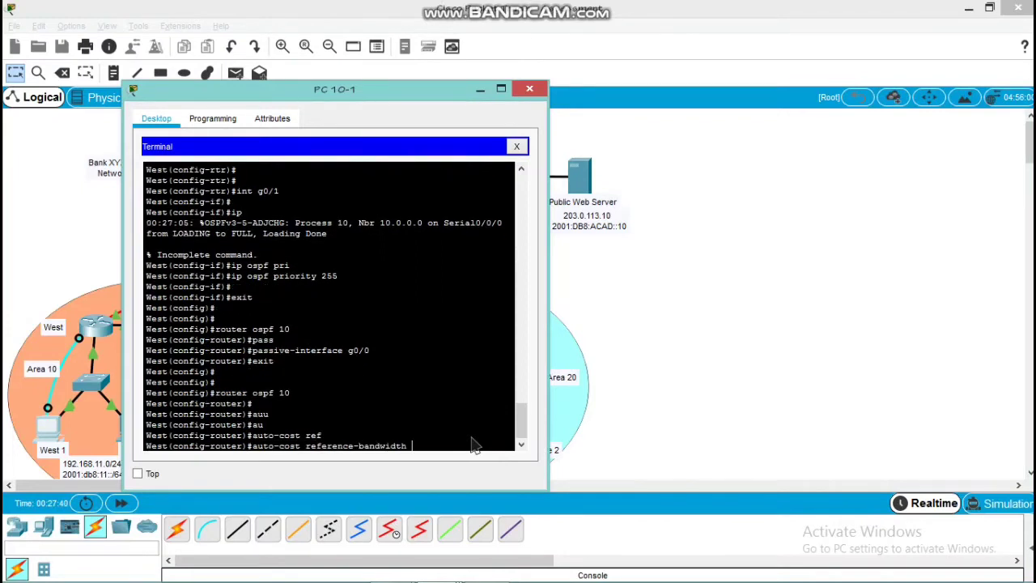
type("1000")
key("Return")
key("Return")
key("Return")
type("ex")
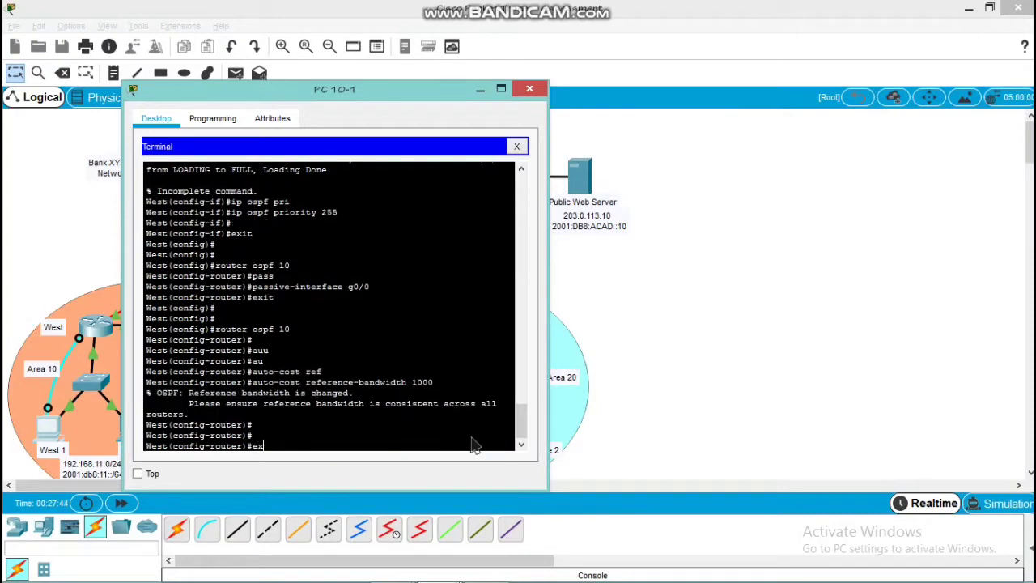
type("it")
key("Return")
key("Return")
key("Return")
key("Return")
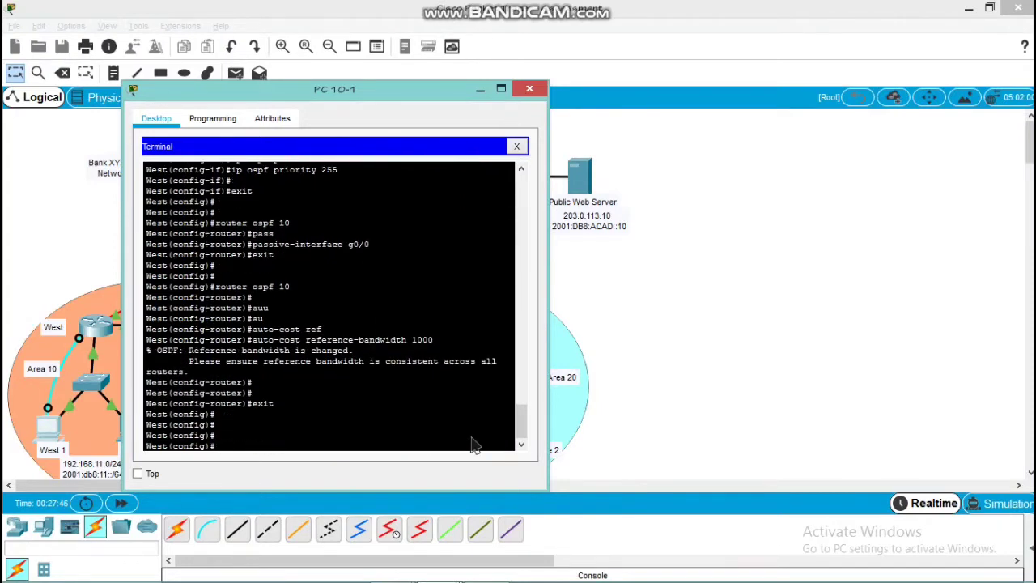
Set the IPv4 OSPF hello interval on West's g0/0 interface to 5
type("int g0/0")
key("Return")
key("Return")
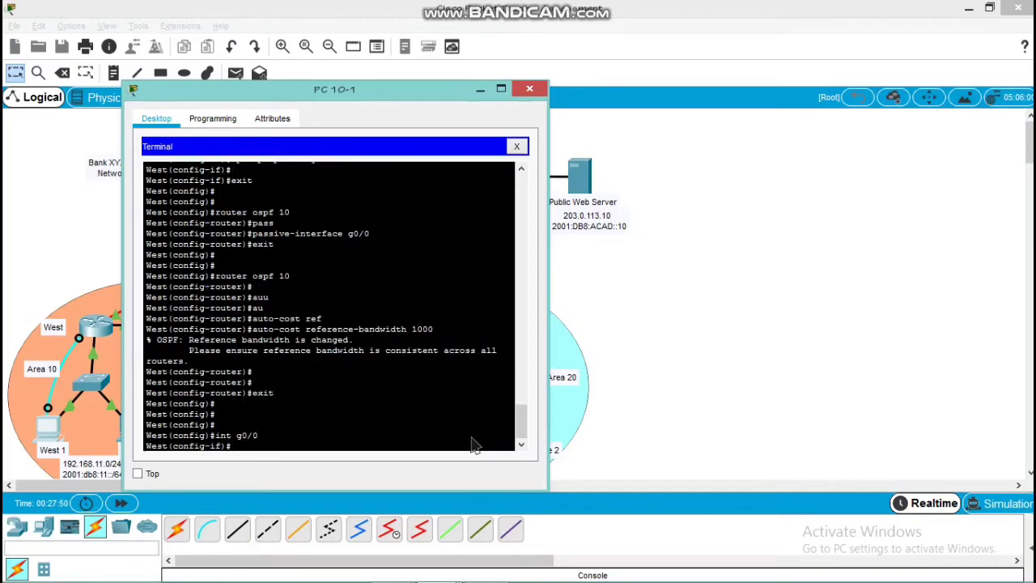
type("ip os")
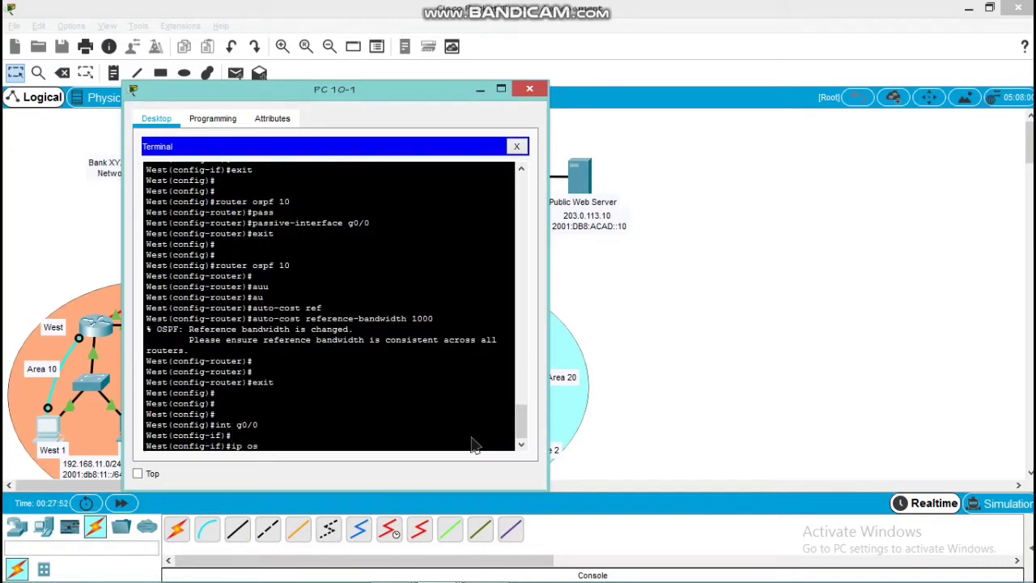
type("pf he")
key("Tab")
type("5")
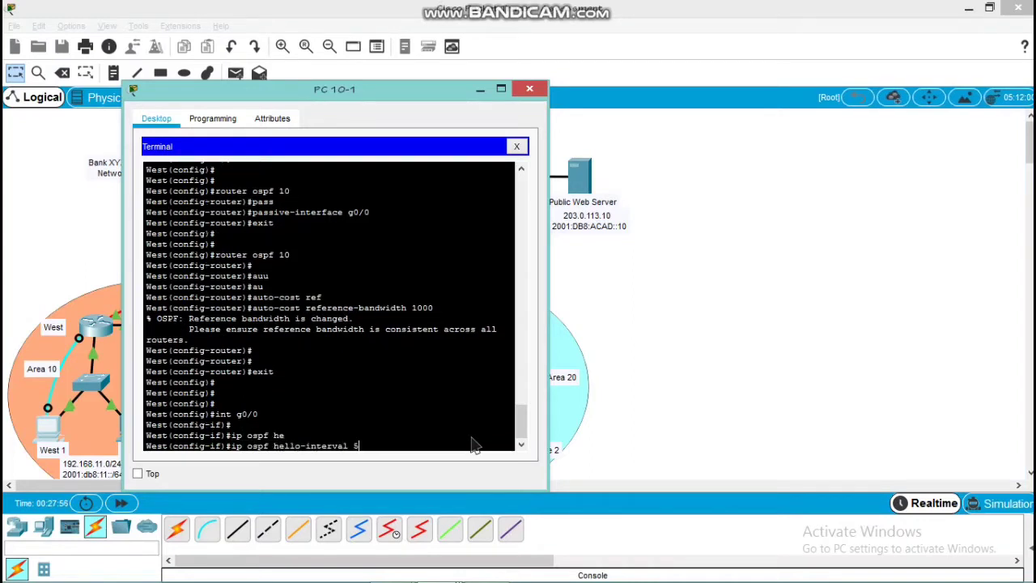
key("Return")
Set the IPv4 OSPF dead interval on West's g0/0 interface to 20 and exit interface configuration
type("ip")
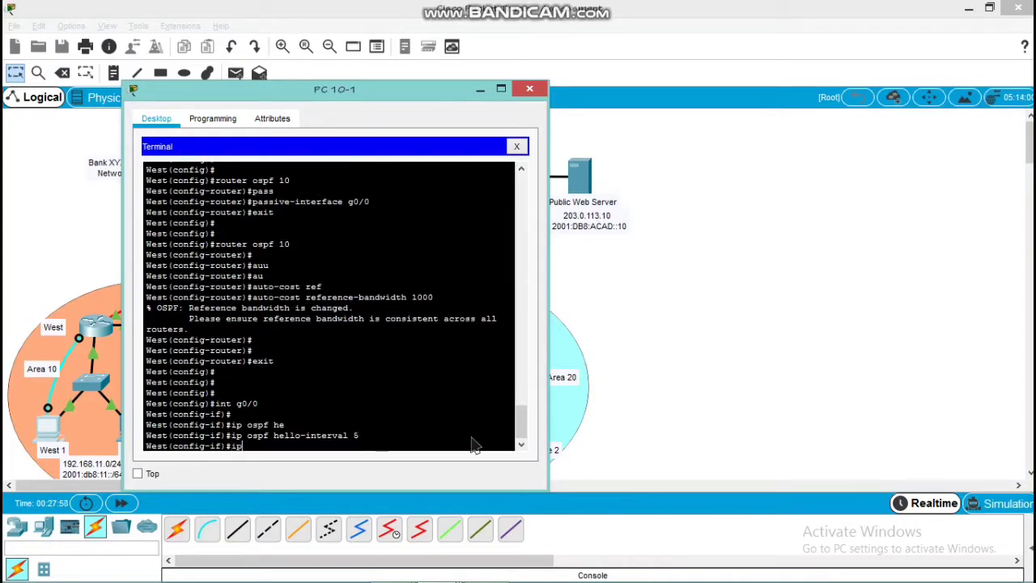
type(" ospf de")
key("Tab")
type("20")
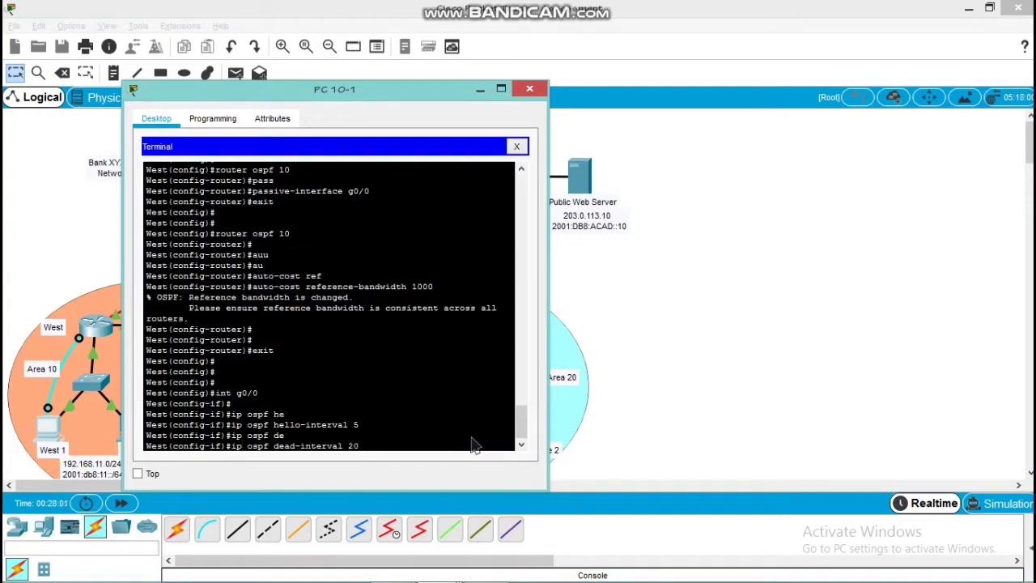
key("Return")
key("Return")
key("Return")
type("exit")
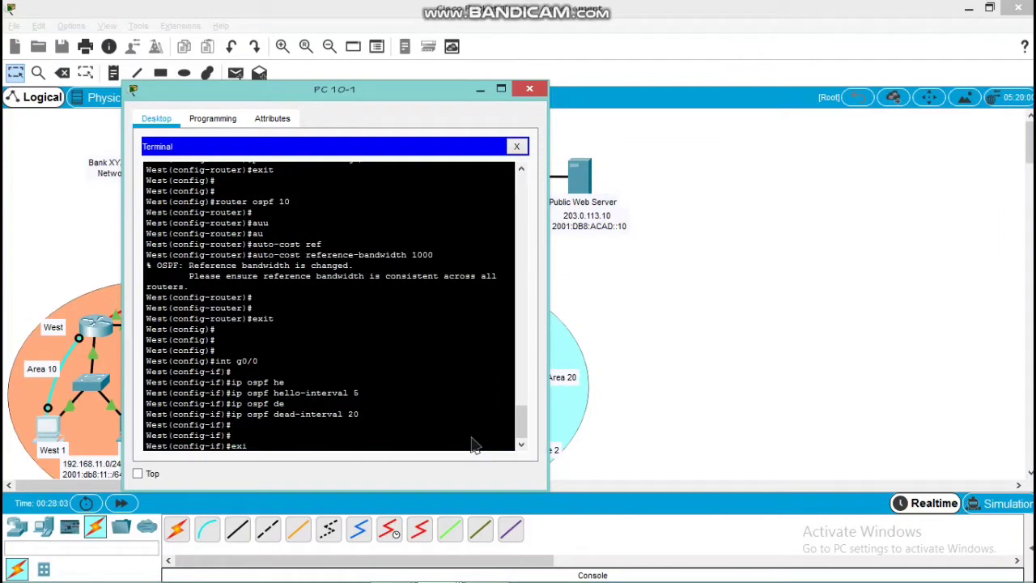
key("Return")
Set the IPv6 OSPF priority of West's g0/1 interface to 255 and return to global configuration mode
key("Return")
key("Return")
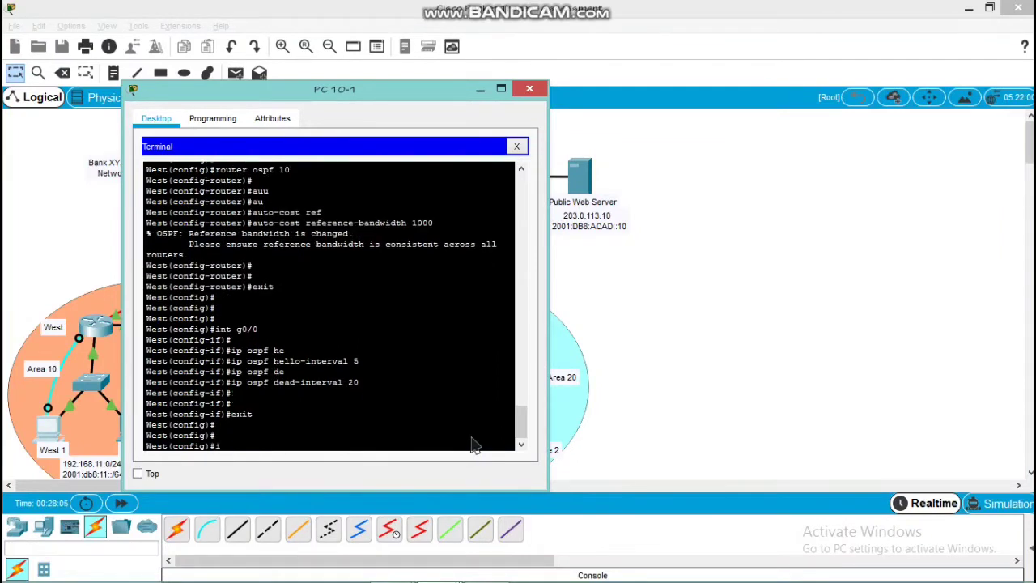
type("int g0/1")
key("Return")
key("Return")
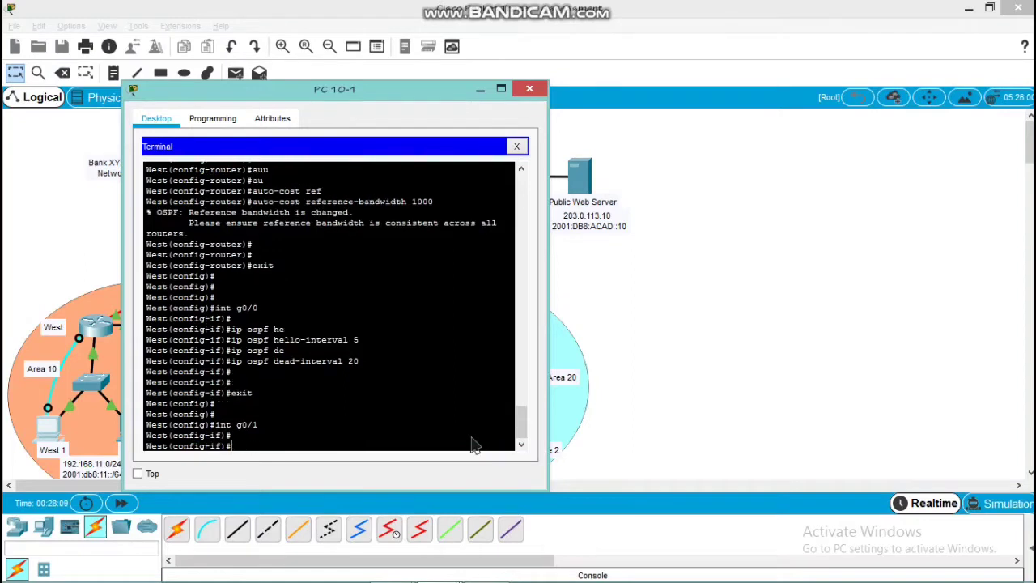
type("ipv6 ospf pr")
key("Tab")
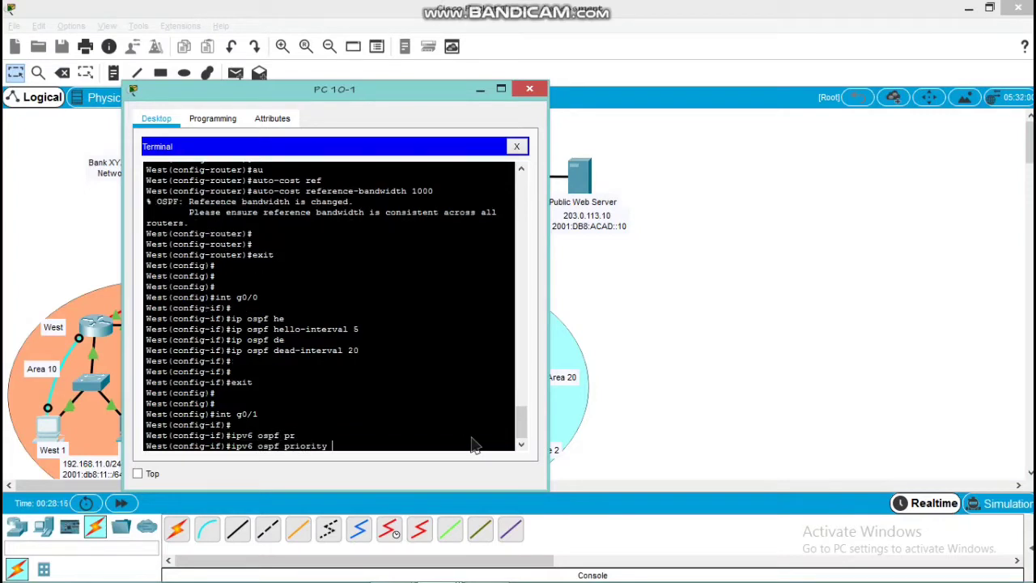
type("255")
key("Return")
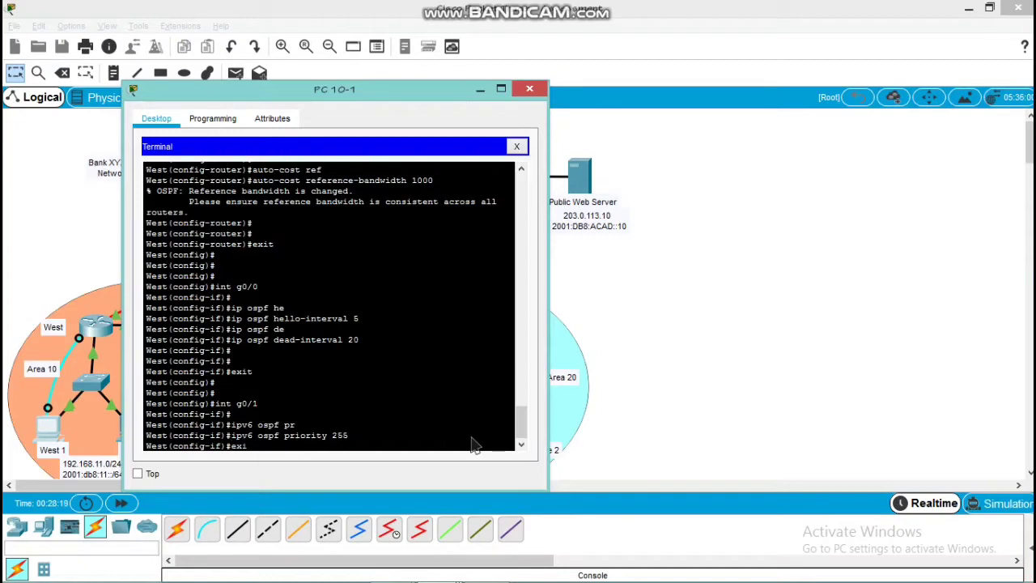
type("exit")
key("Return")
key("Return")
key("Return")
key("Return")
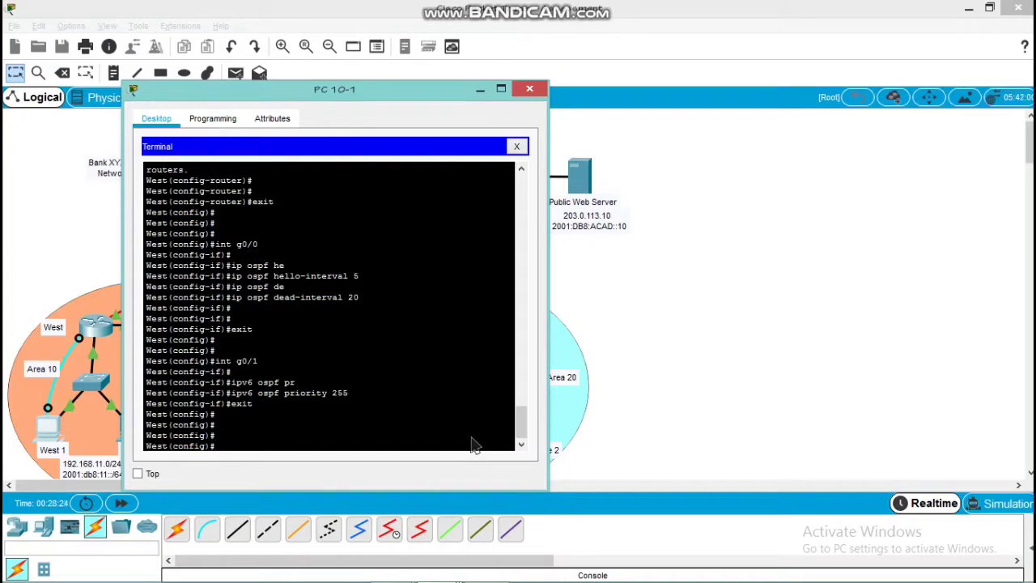
key("Return")
key("Return")
Make g0/0 a passive interface in West's IPv6 OSPF process 10 and return to global configuration mode
type("ip")
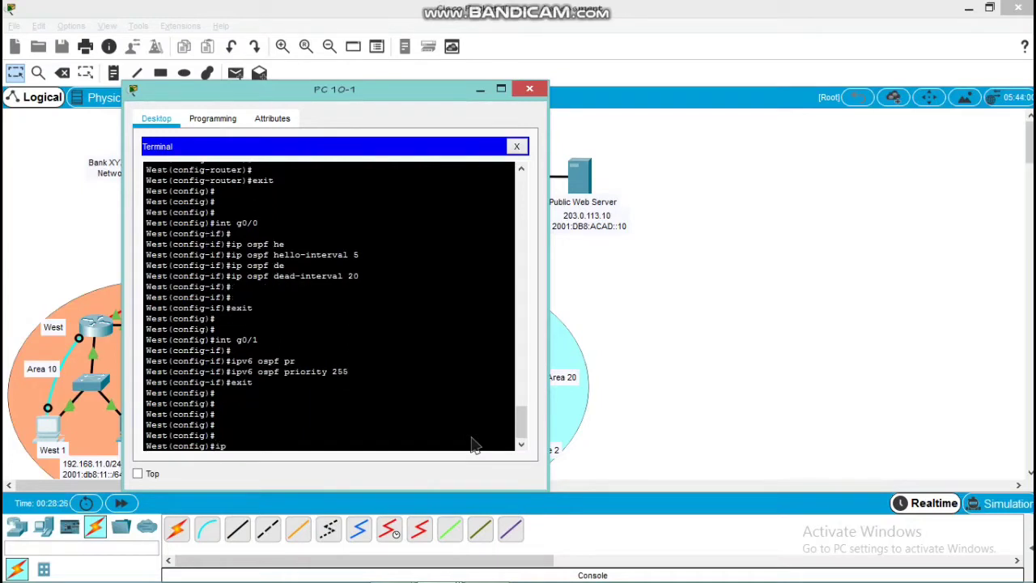
type("v6 router ospf 10")
key("Return")
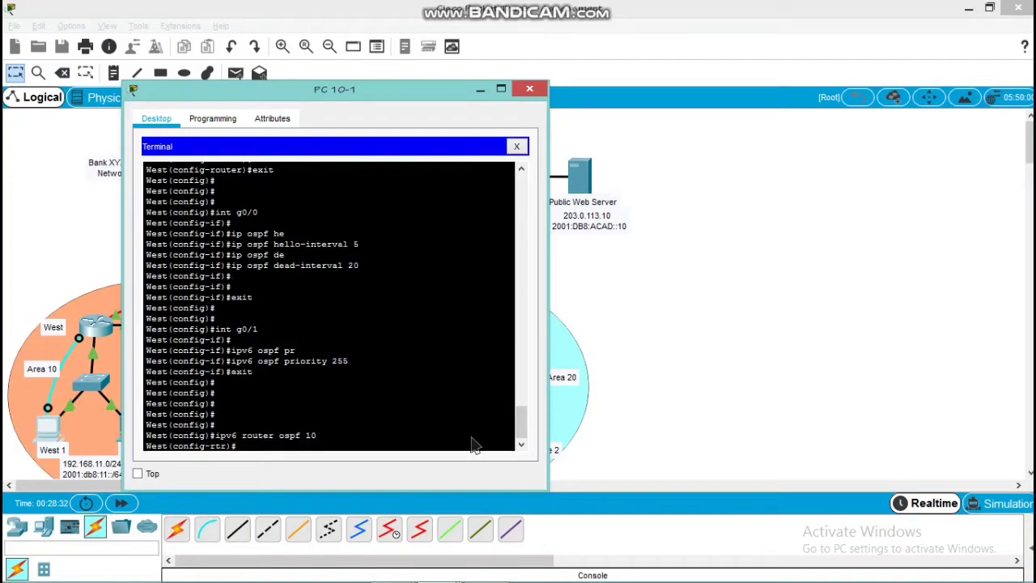
type("pass")
key("Tab")
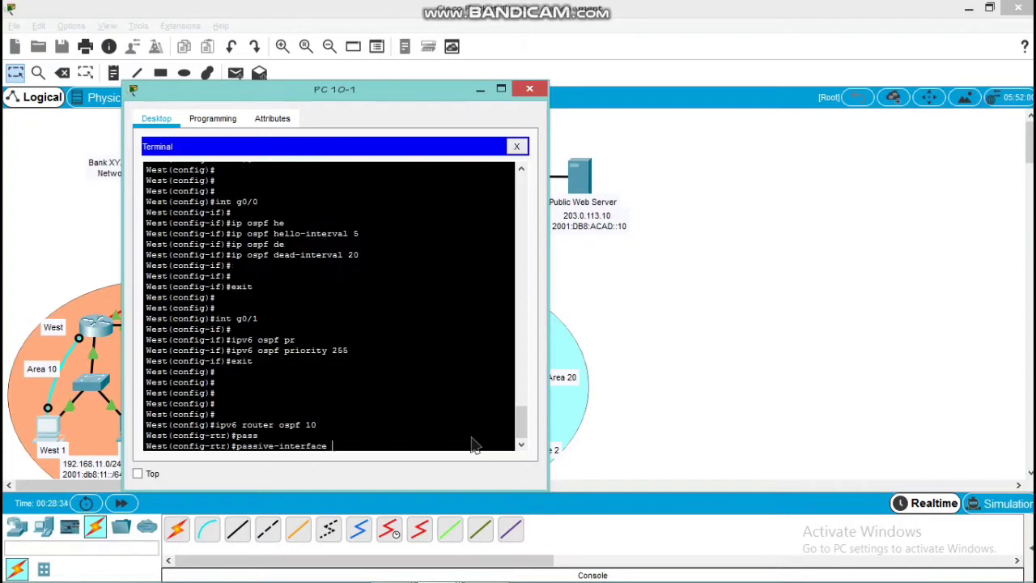
type("g0/0")
key("Return")
type("ex")
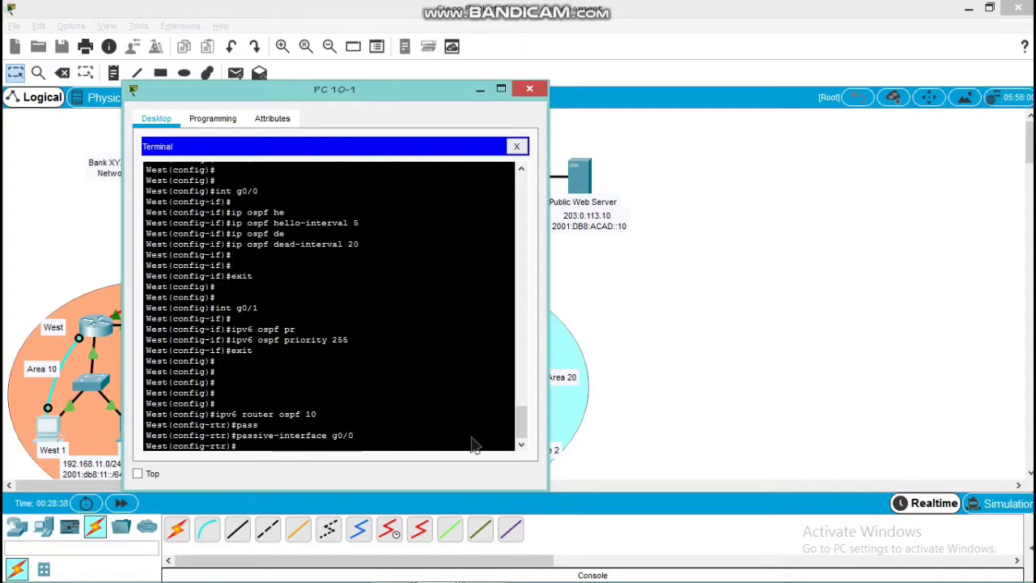
type("it")
key("Return")
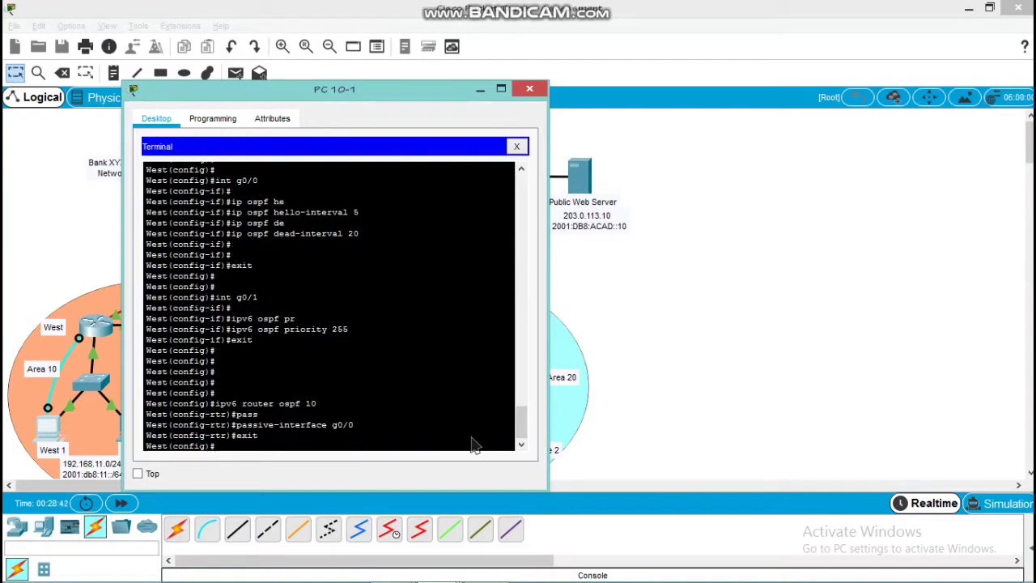
Set the IPv6 OSPF hello interval on West's g0/1 interface to 5
type("int g0/1")
key("Return")
type("ipv")
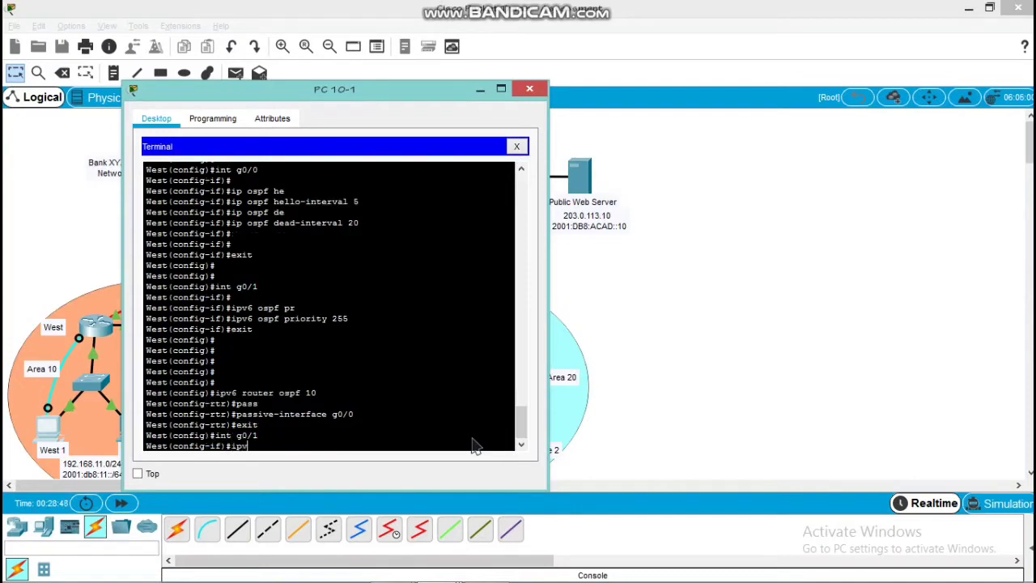
type("6 ospf he")
key("Tab")
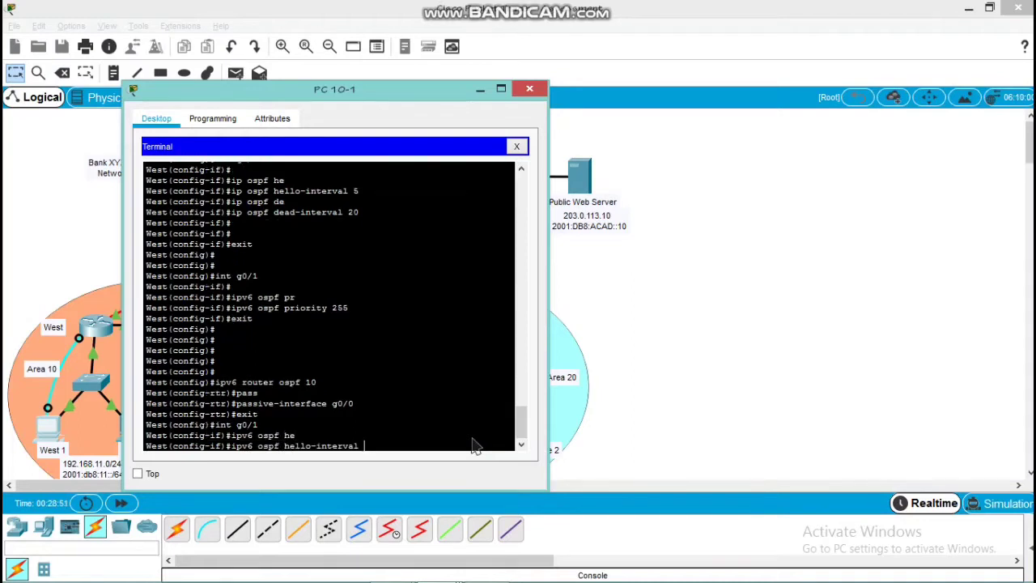
type("5")
key("Return")
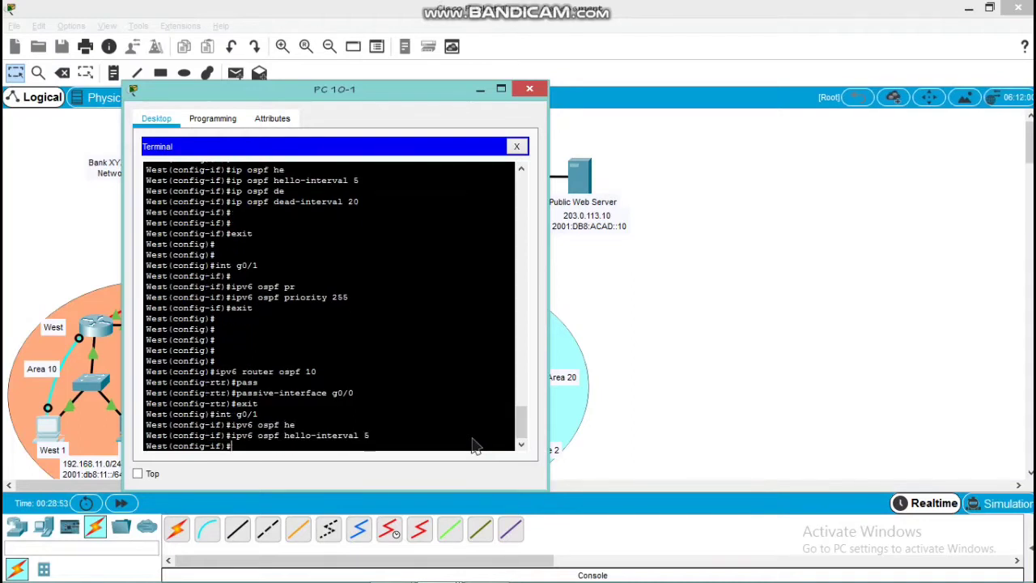
Set the IPv6 OSPF dead interval on West's g0/1 interface to 20 and exit interface configuration
type("ipv6 ospf de")
key("Tab")
type("20")
key("Return")
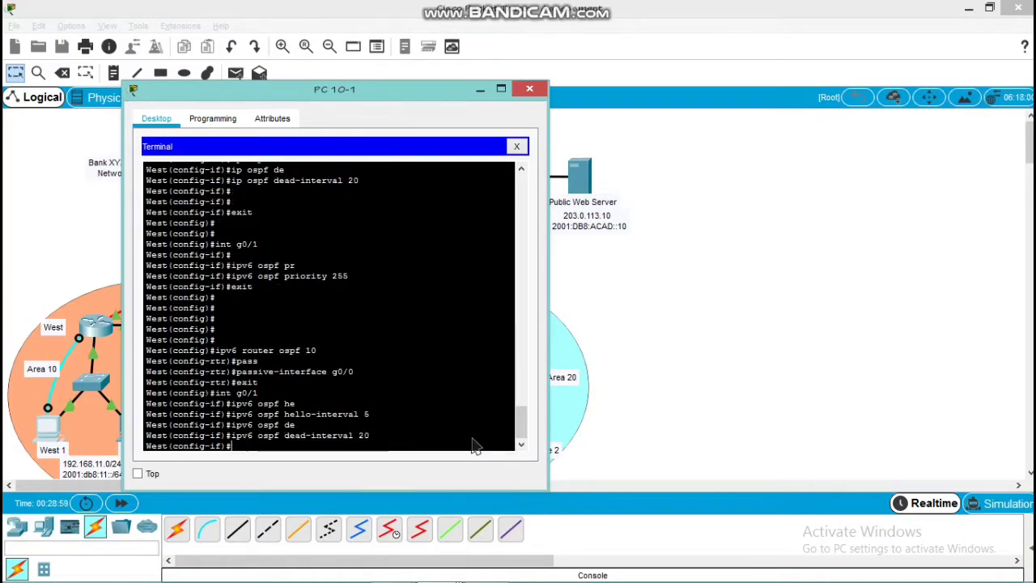
key("Return")
type("exit")
key("Return")
key("Return")
key("Return")
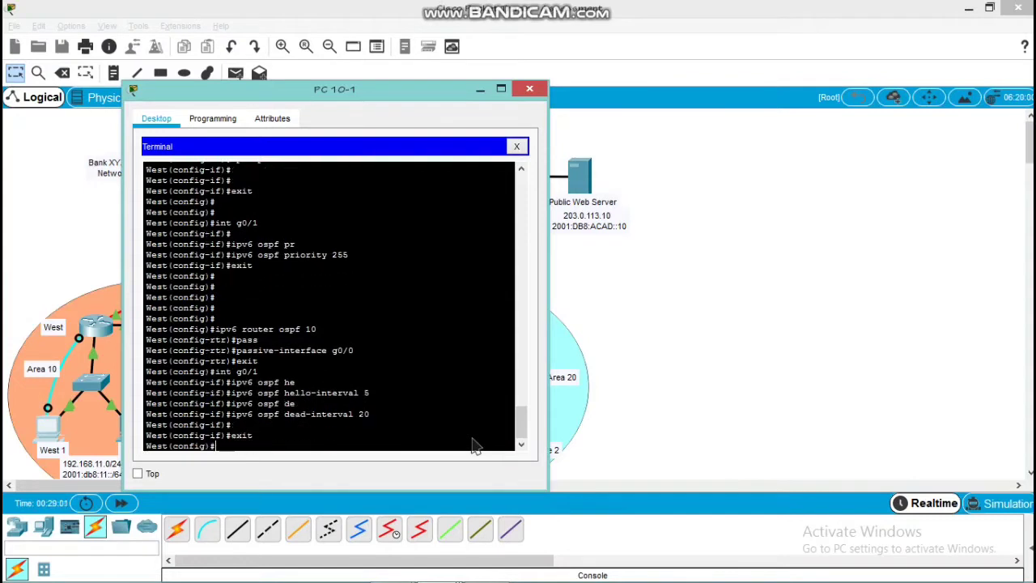
Set the auto-cost reference bandwidth of West's IPv6 OSPF process 10 to 1000 and close the PC 10-1 terminal window
type("ipv")
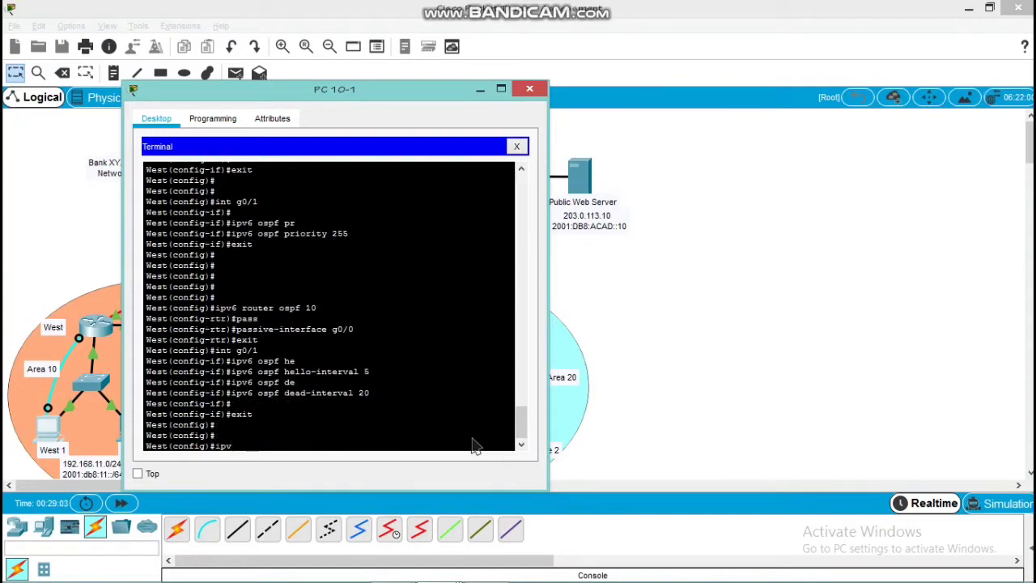
type("6 router ospf 10")
key("Return")
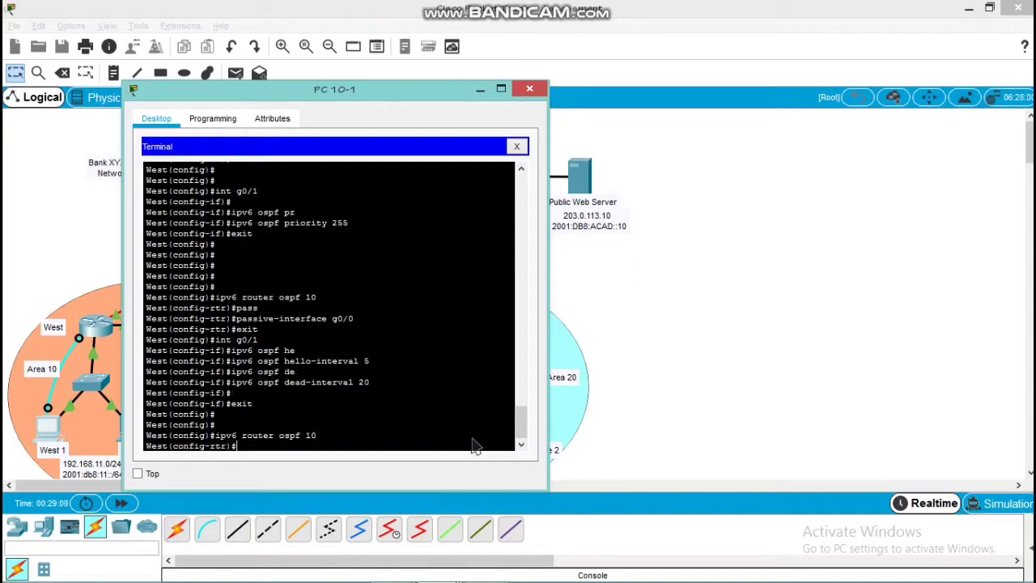
type("au")
key("Tab")
type("re")
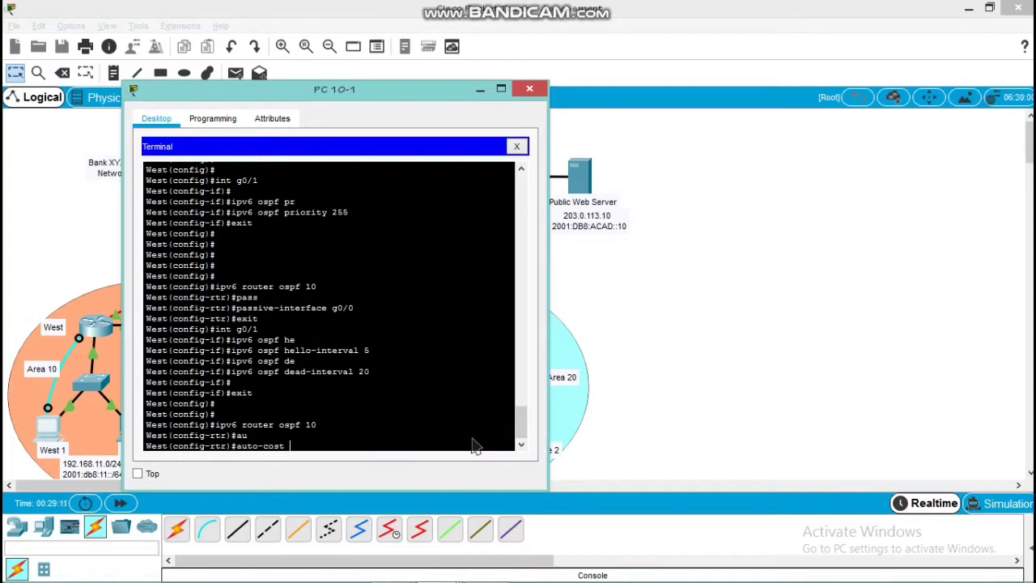
key("Tab")
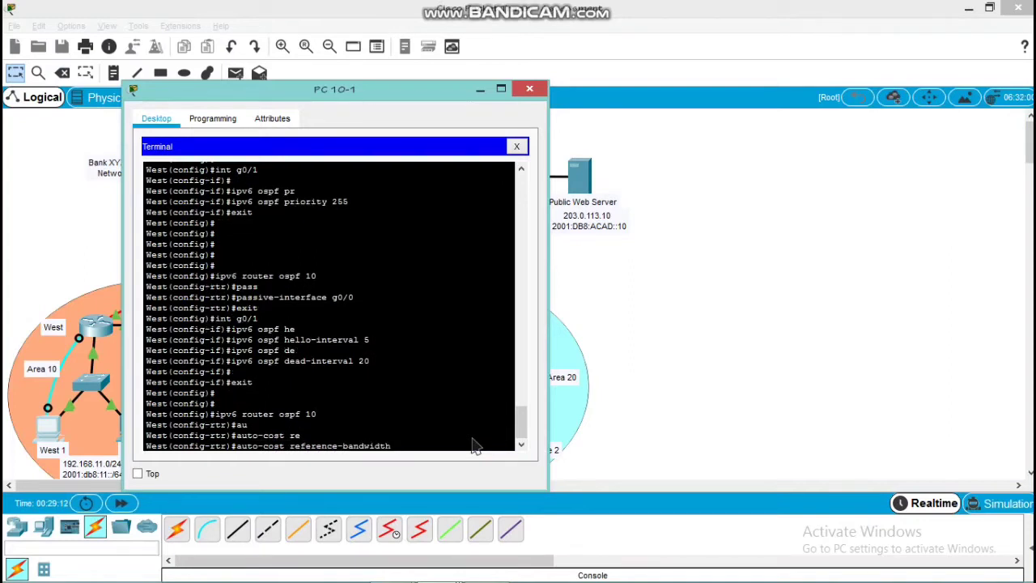
type("1000")
key("Return")
key("Return")
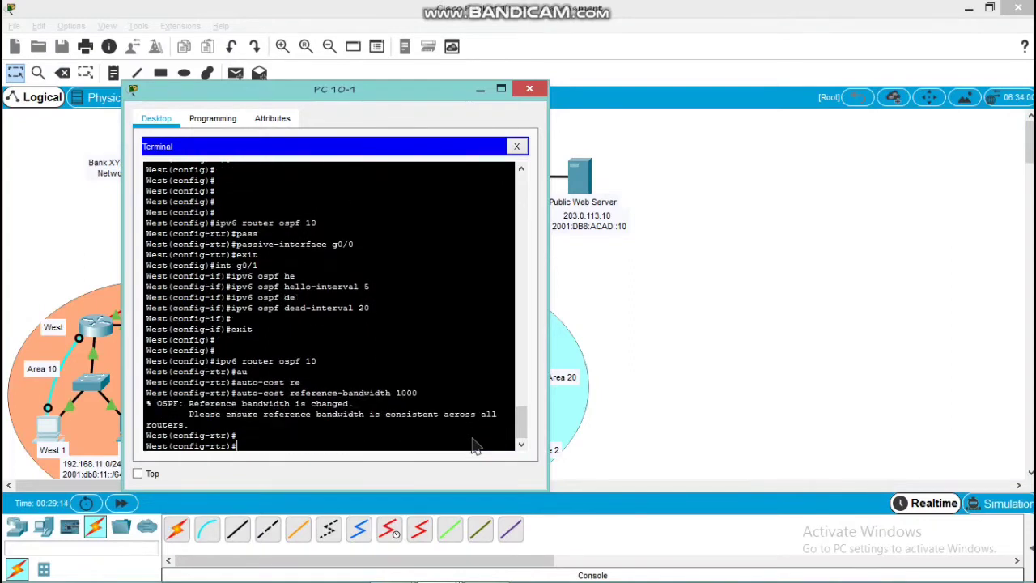
key("Return")
key("Return")
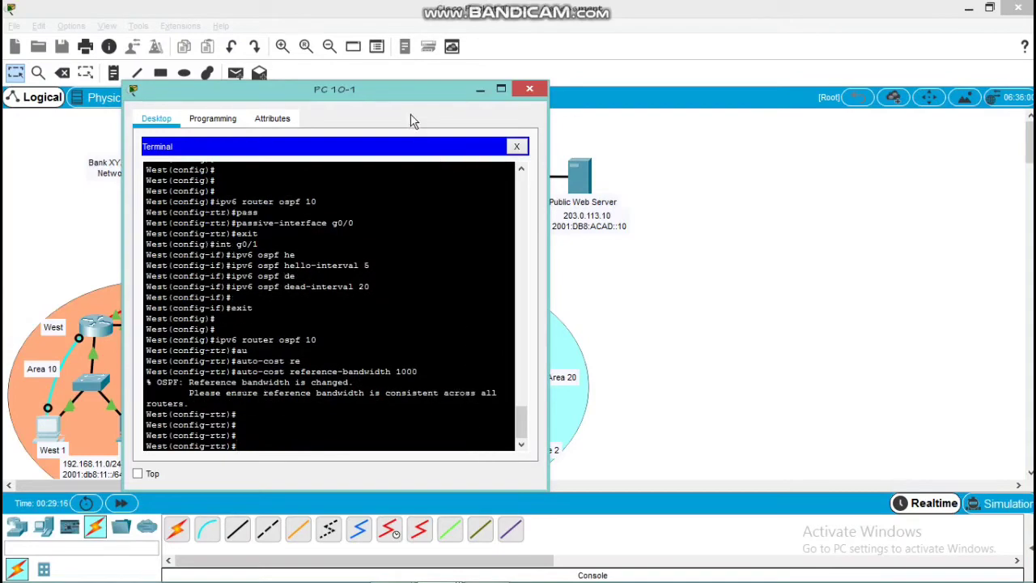
left_click_drag(408, 90, 549, 114)
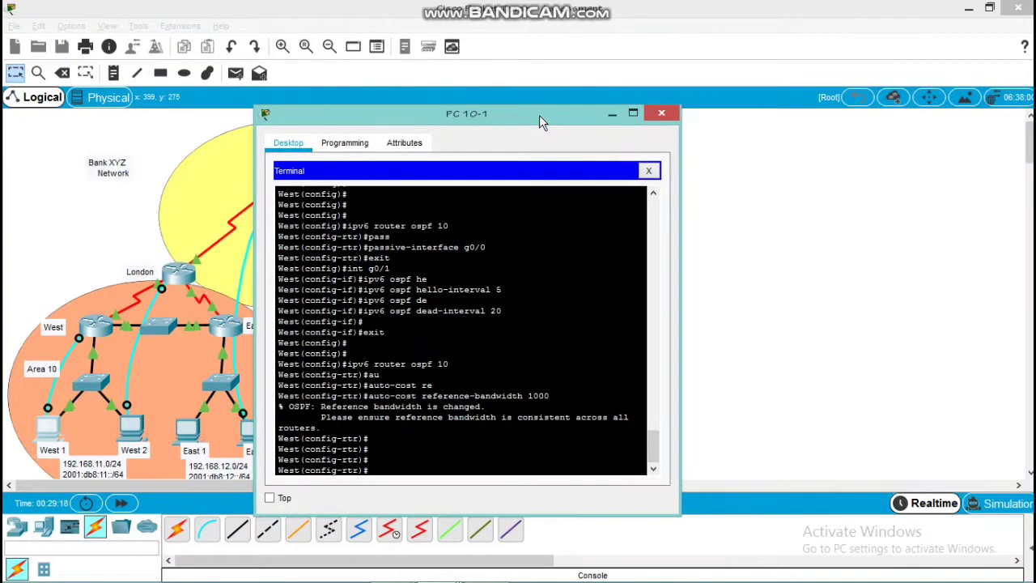
left_click(654, 111)
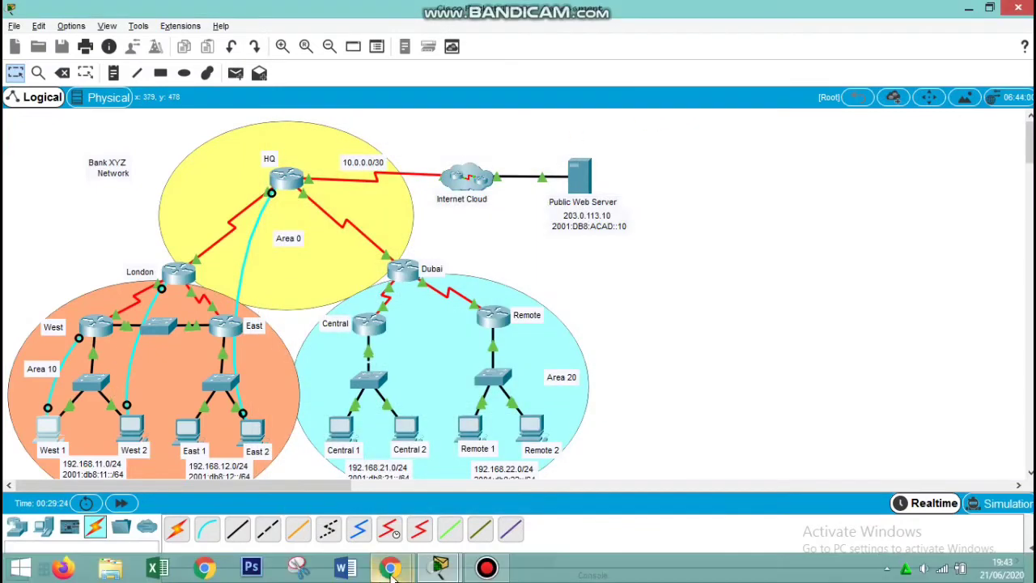
Review the per-router OSPF configuration requirements in the PT Activity instructions and return to the topology
mouse_move(437, 571)
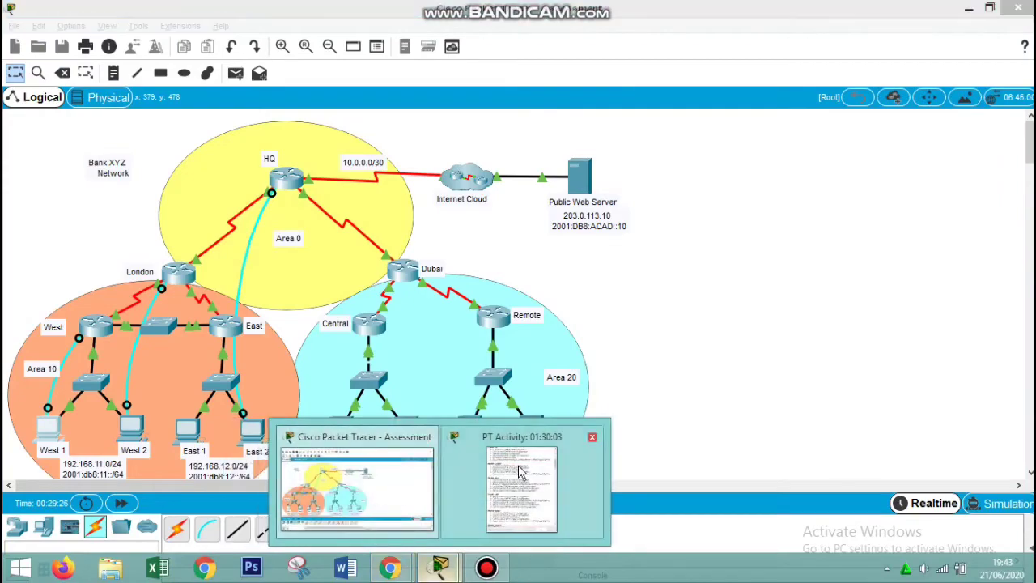
left_click(502, 478)
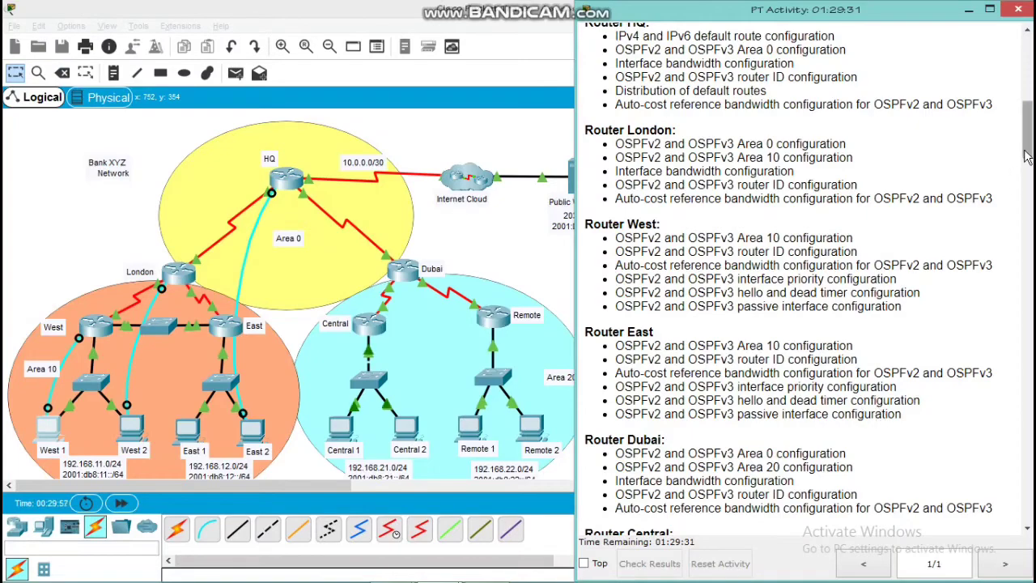
scroll(881, 176, "down", 6)
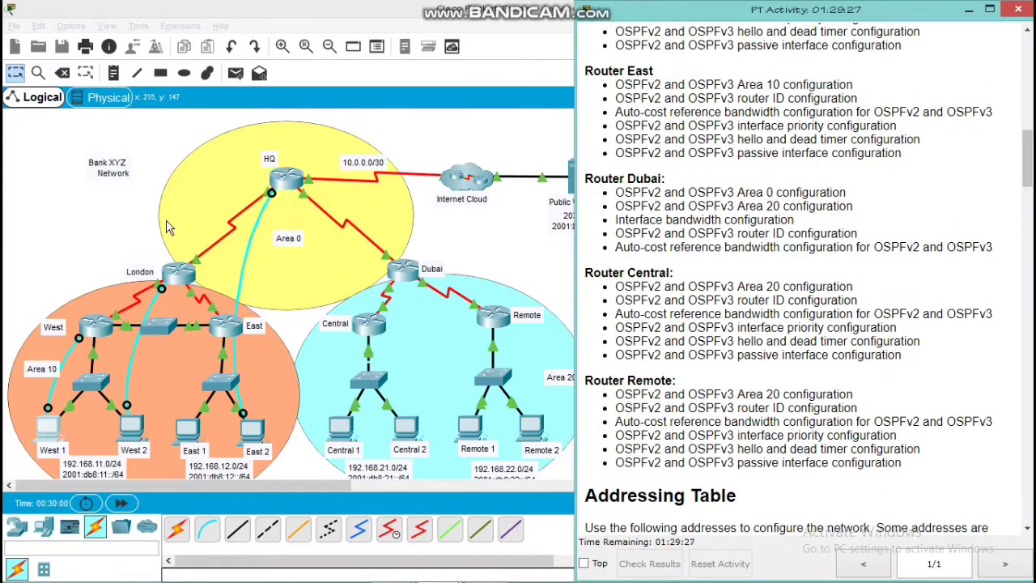
left_click(100, 250)
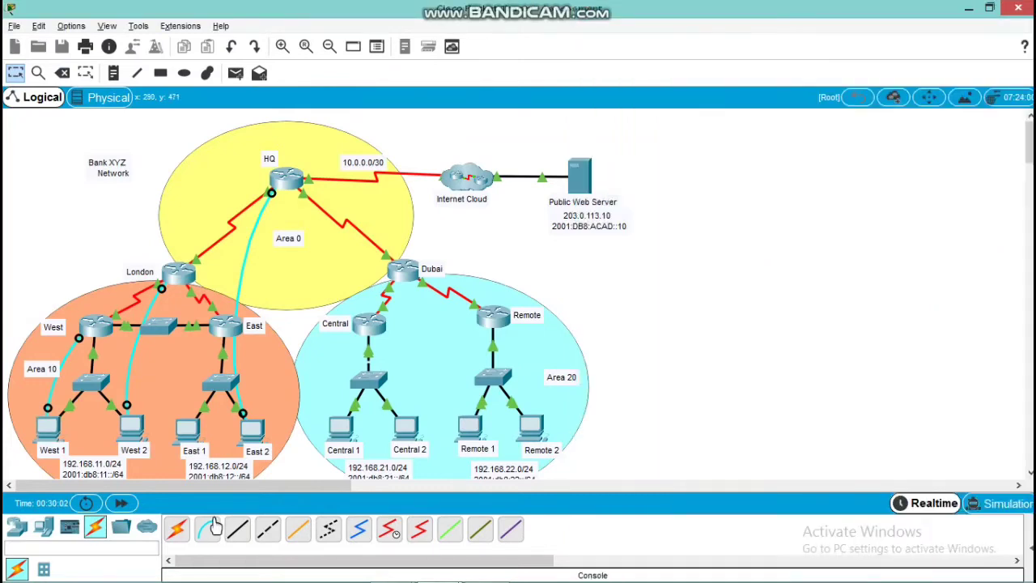
Connect a console cable from the RS 232 port of East 1 to the Console port of router East
left_click(215, 527)
left_click(183, 437)
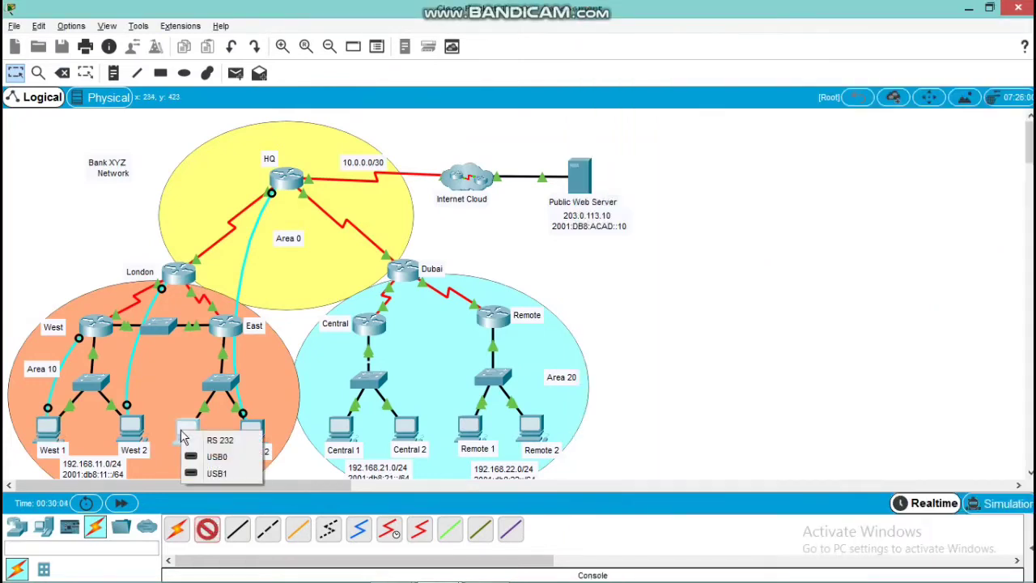
left_click(200, 440)
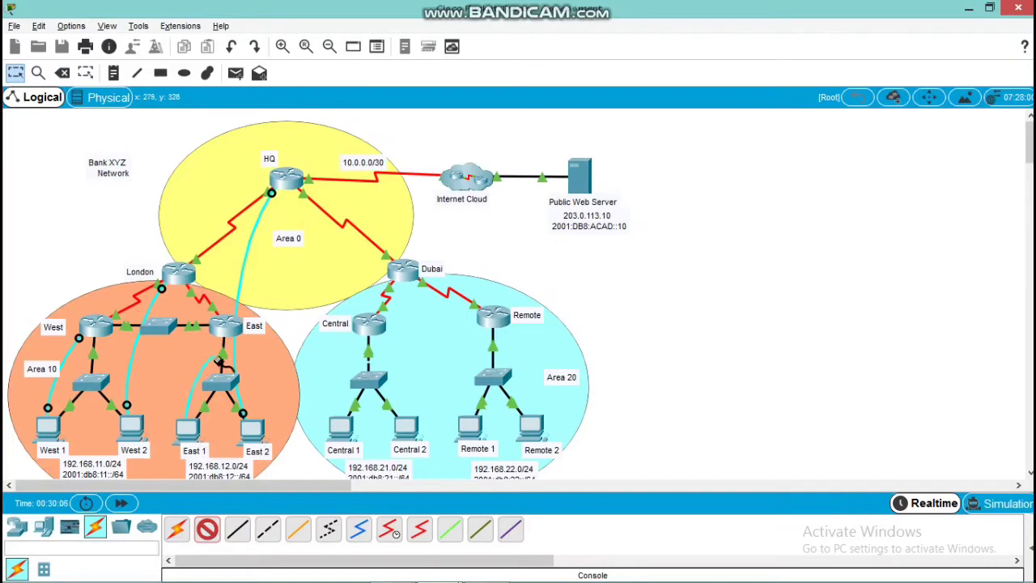
left_click(225, 327)
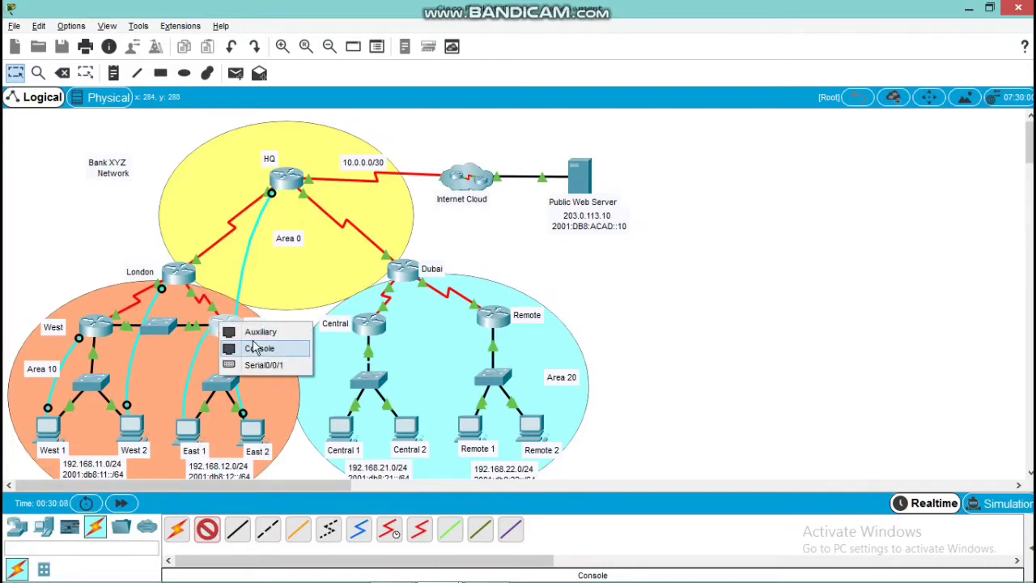
left_click(252, 348)
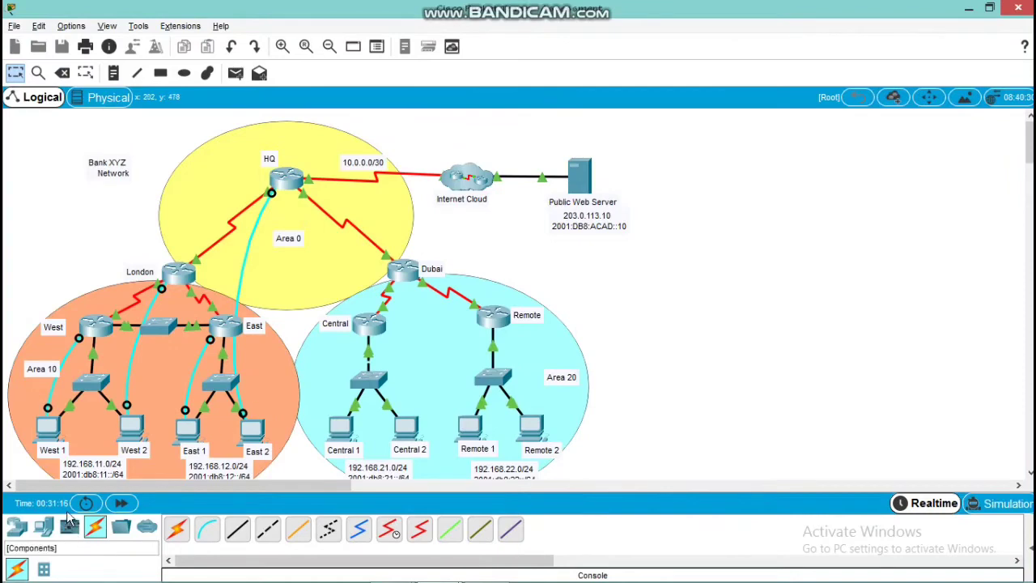
Open a terminal session to East from the East 1 PC with the default port configuration and bring up its prompt
left_click(190, 438)
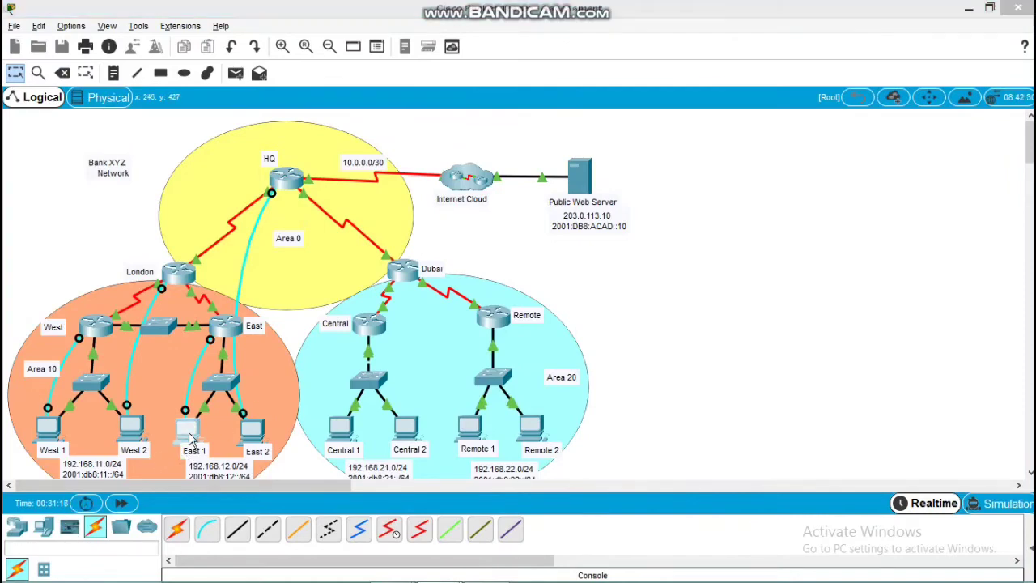
left_click(553, 180)
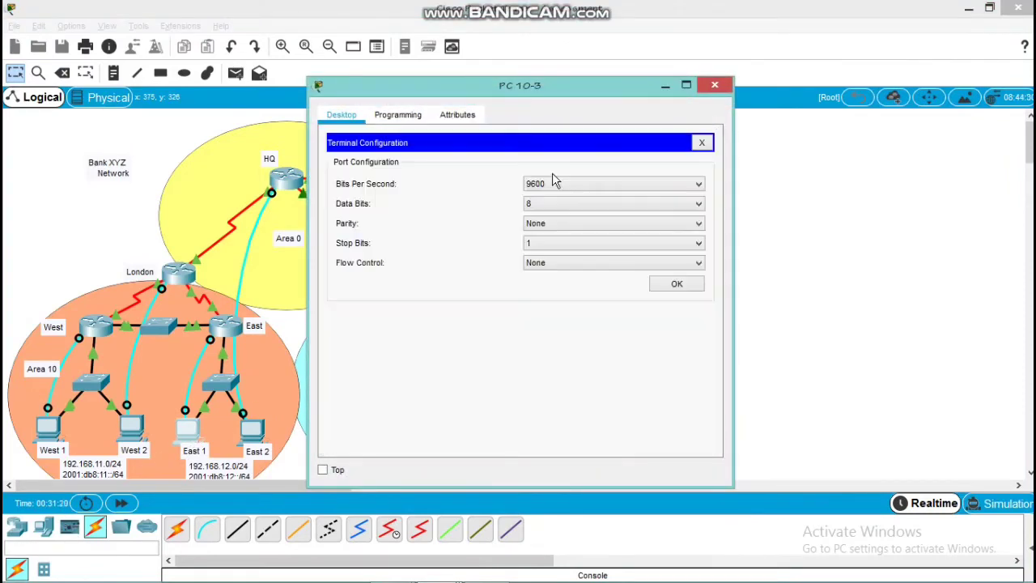
left_click(666, 285)
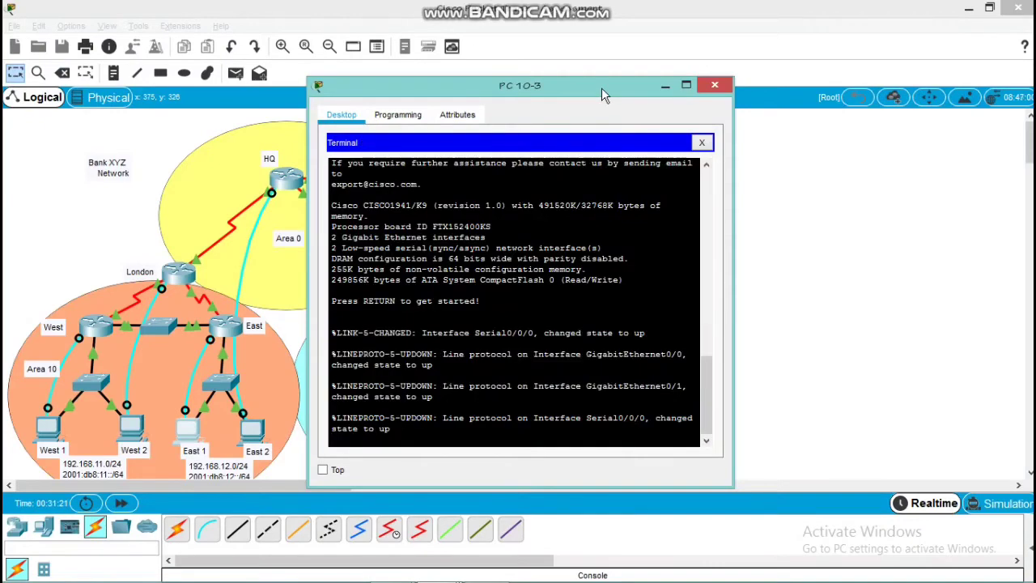
left_click_drag(604, 87, 444, 83)
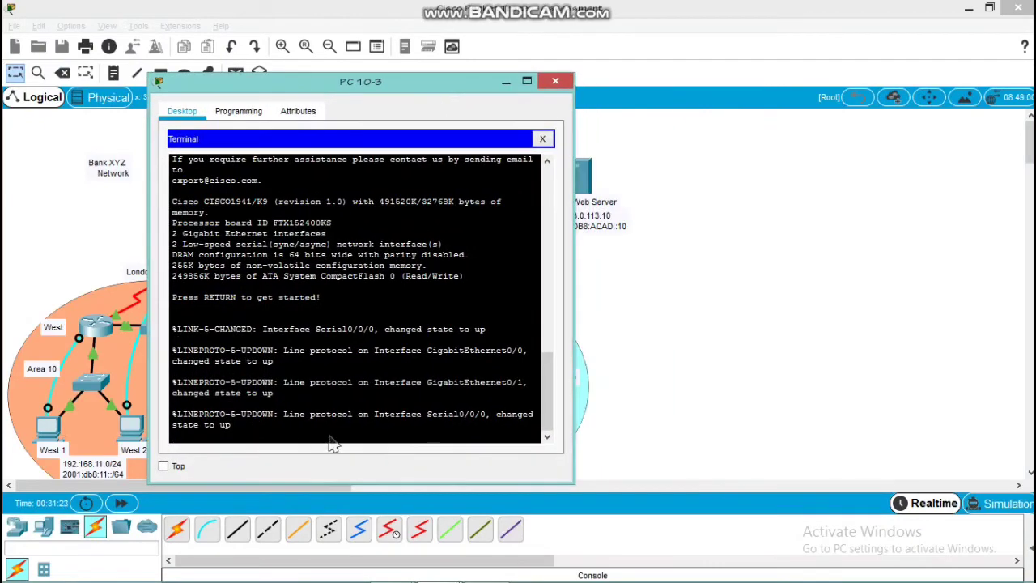
key("Return")
Enter privileged EXEC mode and global configuration mode on East
key("Return")
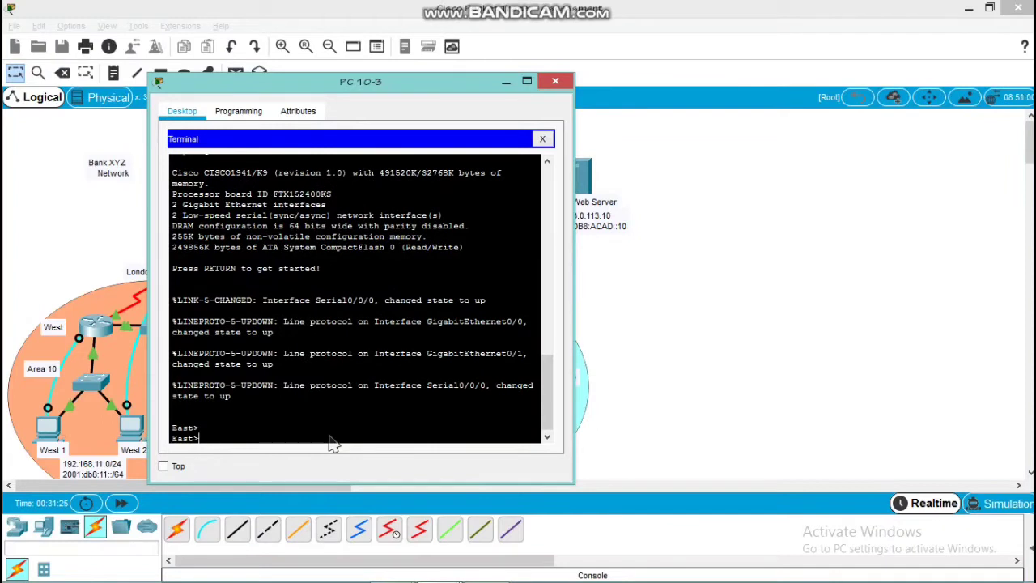
type("en")
key("Return")
key("Return")
type("conf t")
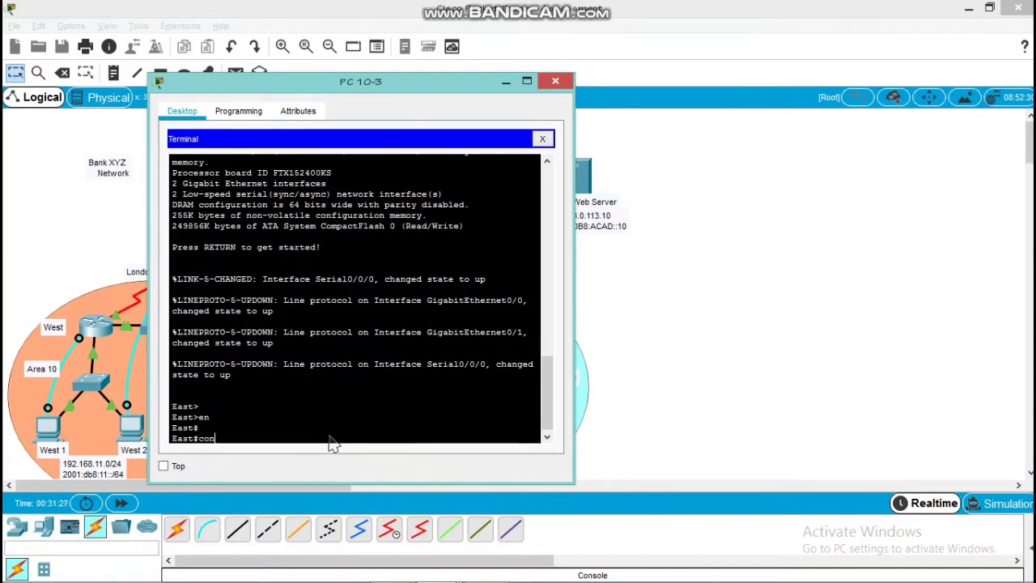
key("Return")
key("Return")
key("Return")
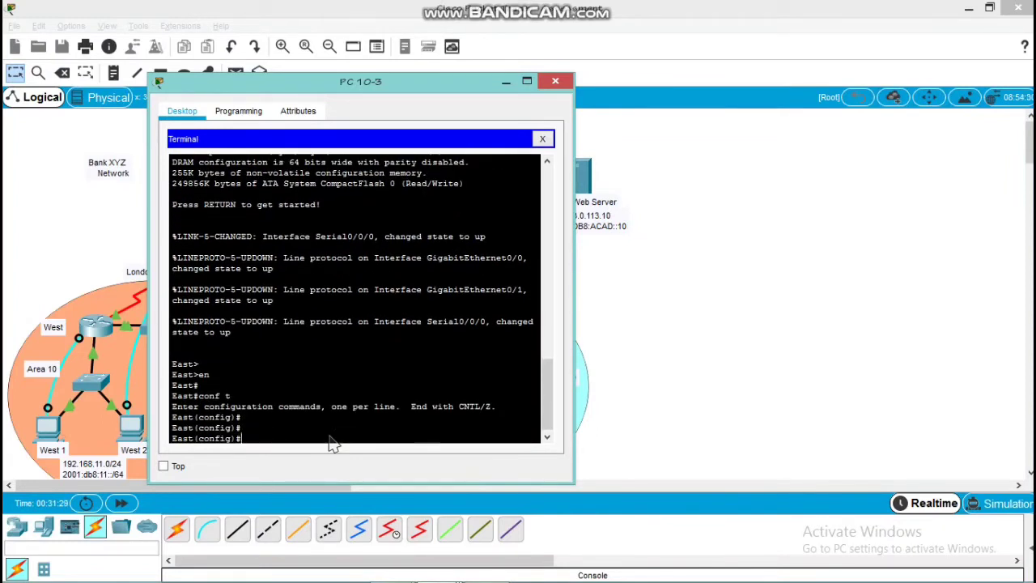
Start OSPF process 10 on East
type("router ospf 10")
key("Return")
key("Return")
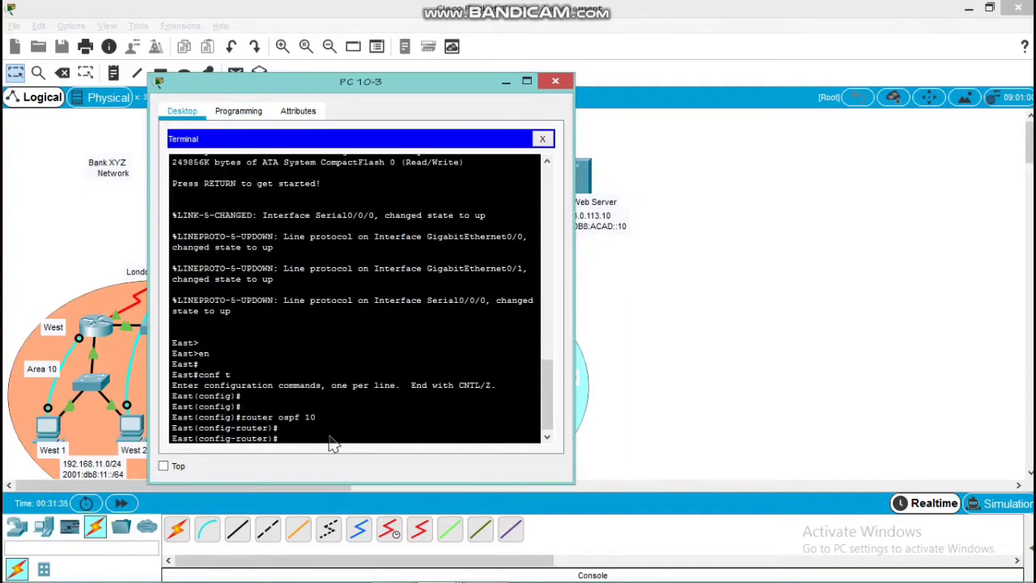
Advertise network 172.16.10.4 with wildcard mask 0.0.0.3 in area 10 of East's OSPF process
type("networ")
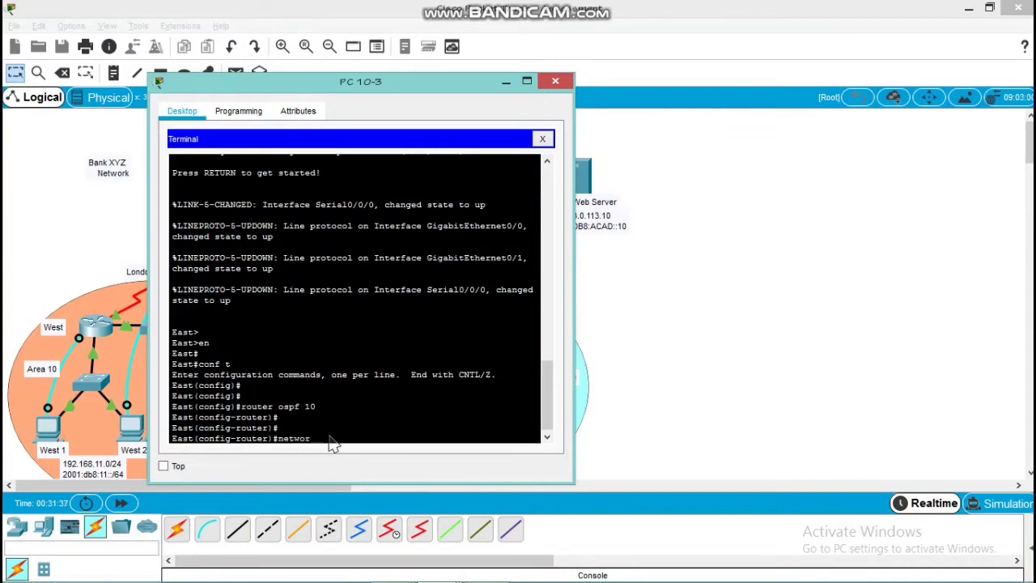
type("k 172.16.10.4 0")
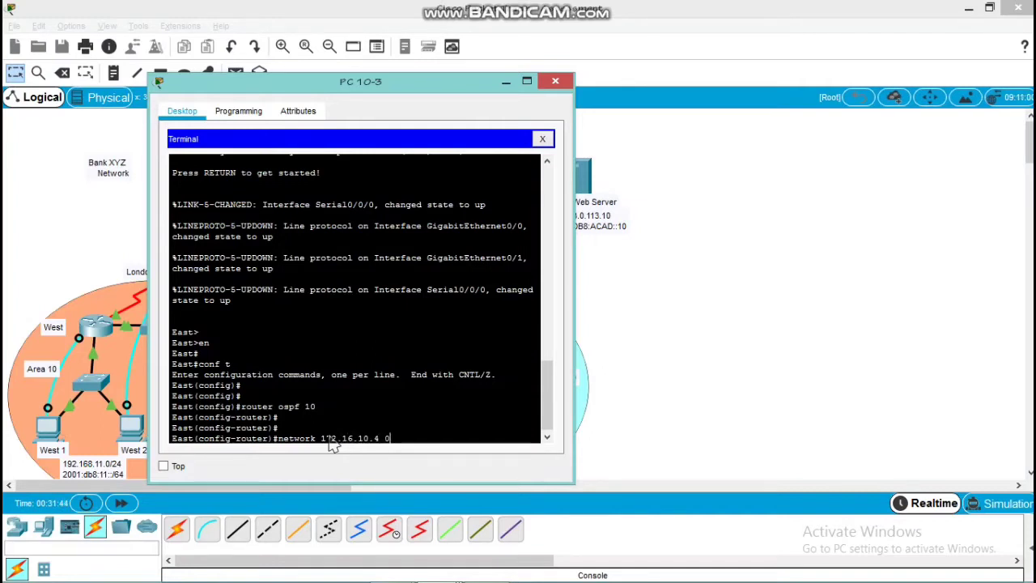
type(".0.0.")
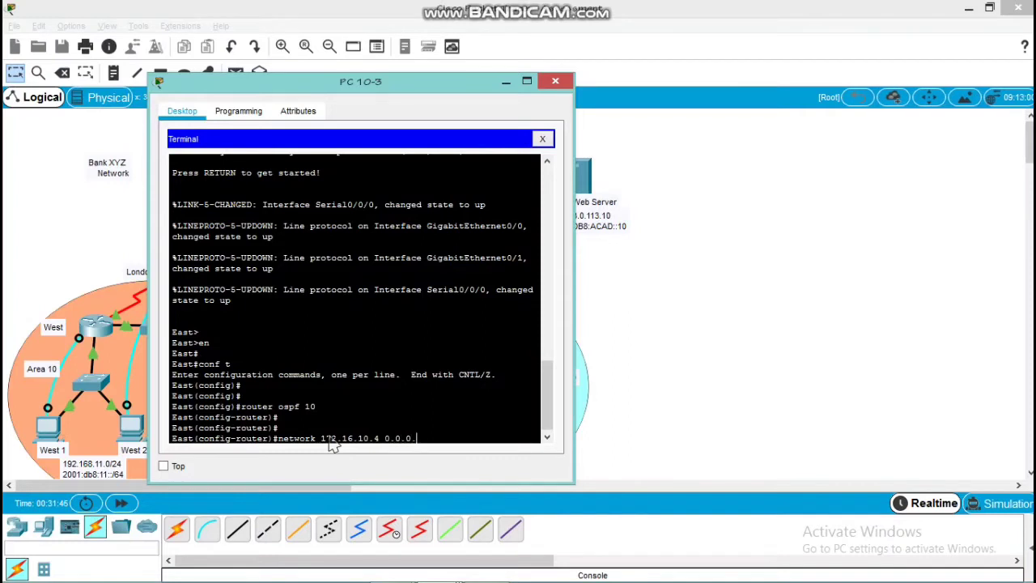
type("4")
type(" area 10")
key("Return")
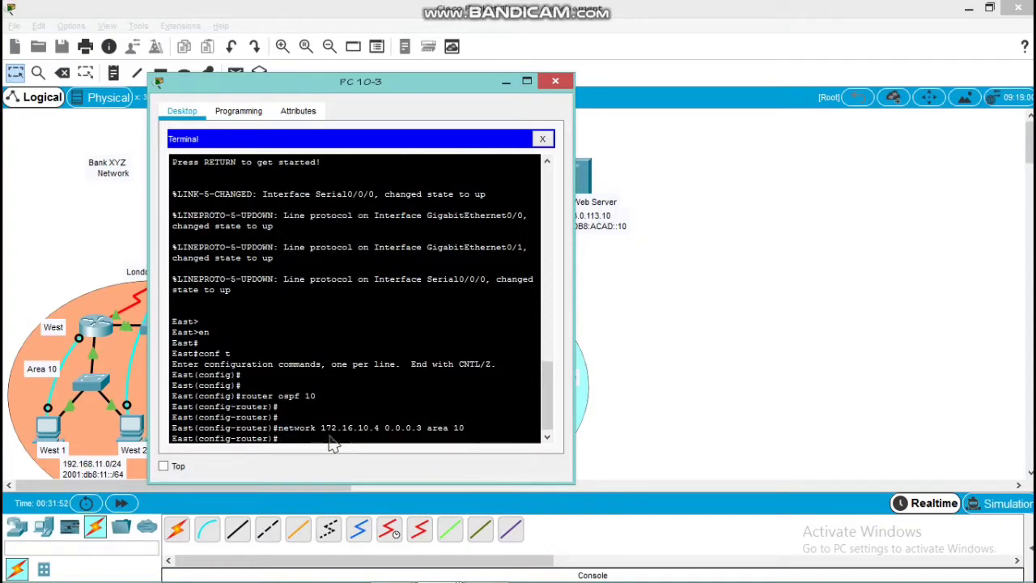
Advertise network 172.16.10.8 with wildcard mask 0.0.0.3 in area 10 of East's OSPF process
type("neto")
type("work")
type(" 172")
type(".16.")
type("10.")
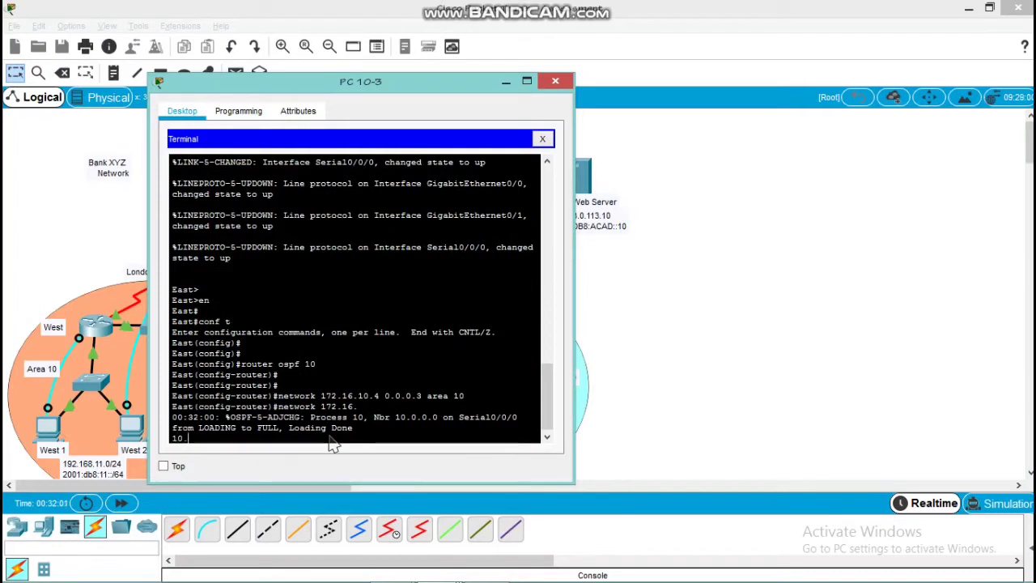
key("Return")
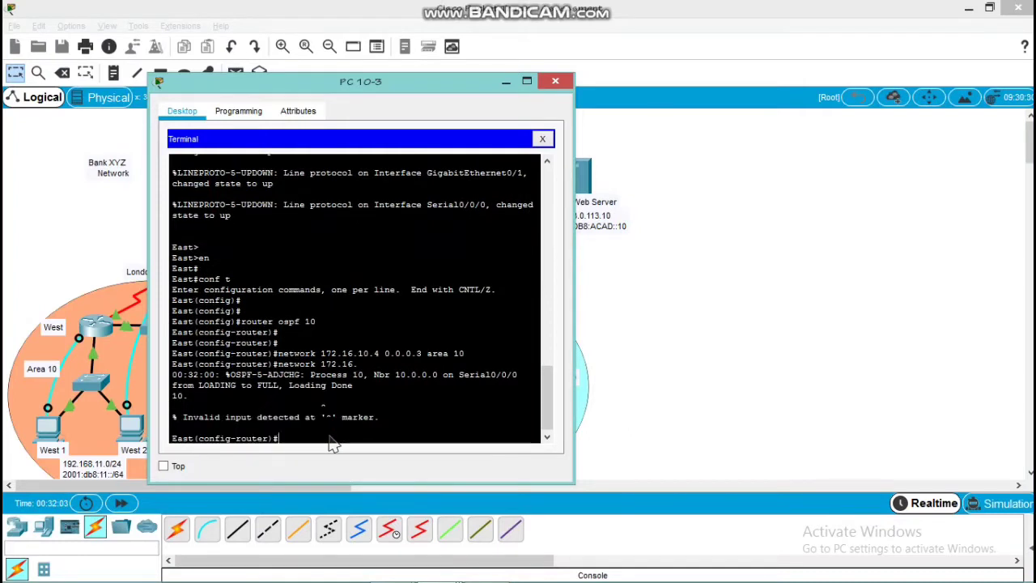
key("Up")
type("8 0.0.0.3 ar")
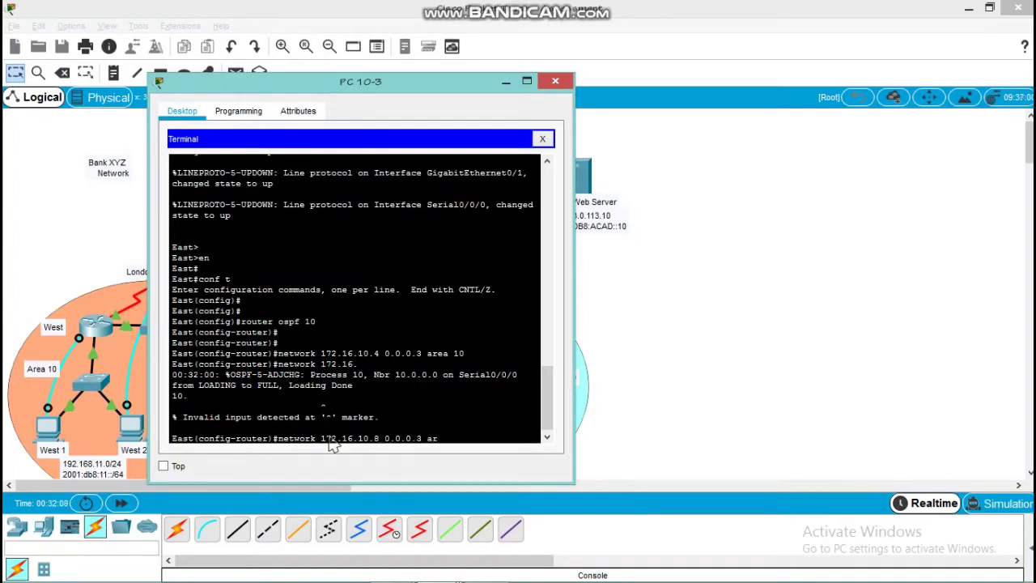
type("ea 10")
key("Return")
Enter the network statement for 192.168.12.0 in East's OSPF process 10
Advertise network 192.168.12.0 with wildcard mask 0.0.0.255 in area 10 of East's OSPF process
type("ne")
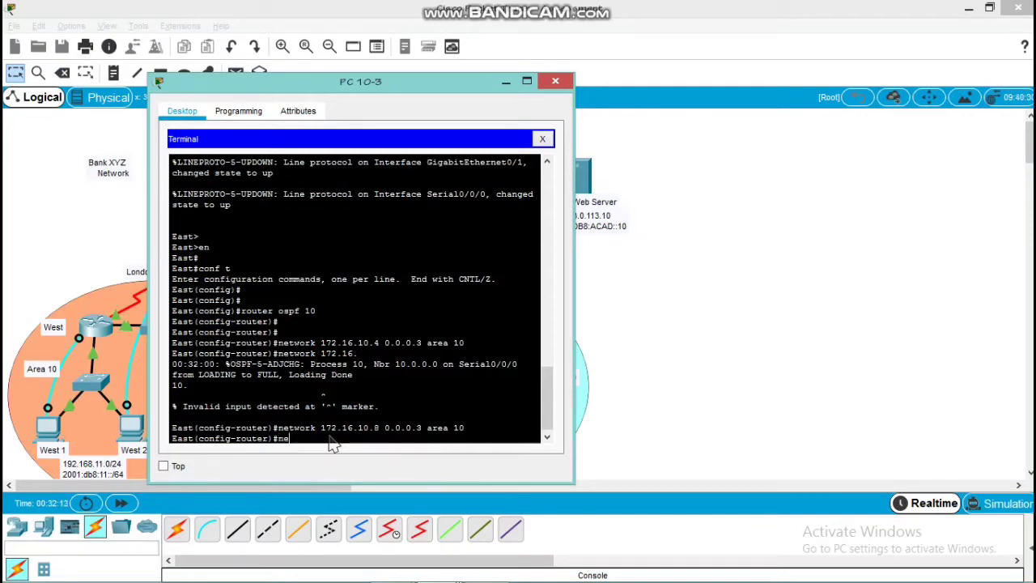
type("twork 192.168.12.0")
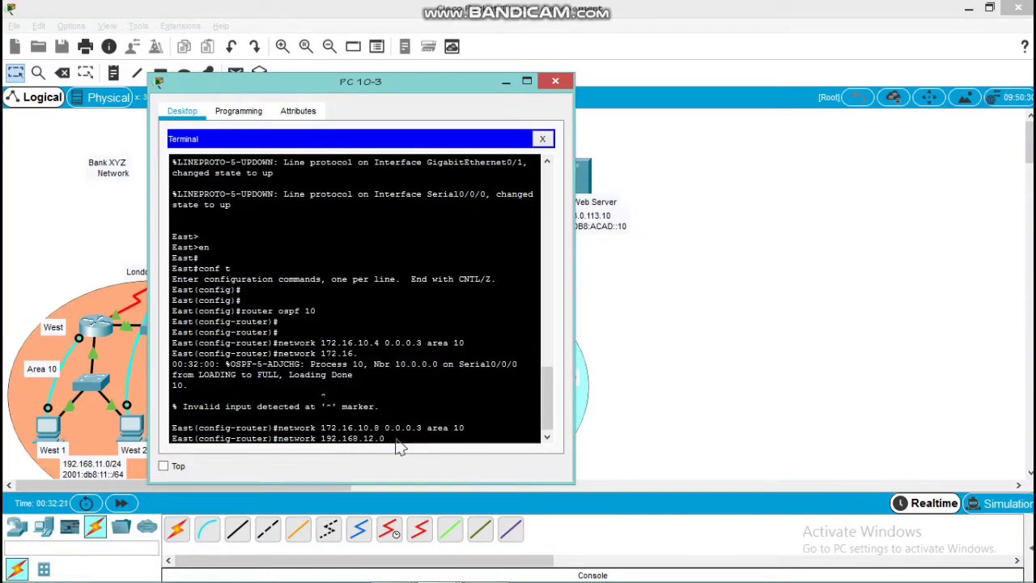
Enter the network statement for 192.168.12.0 in East's OSPF process 10
Advertise network 192.168.12.0 with wildcard mask 0.0.0.255 in area 10 of East's OSPF process
type(" 0")
type(".0.0.2")
type("55")
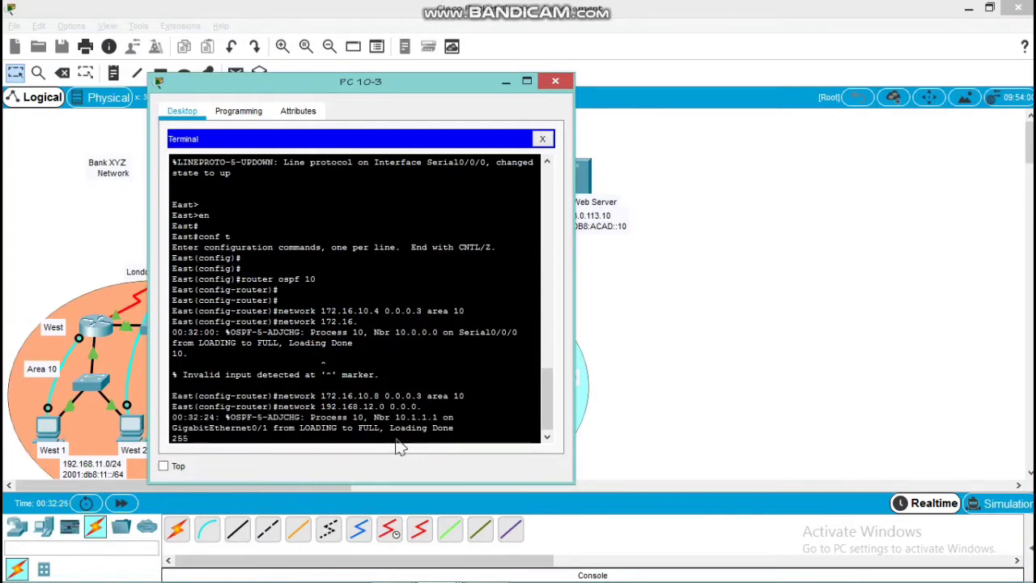
type(" area 10")
key("Return")
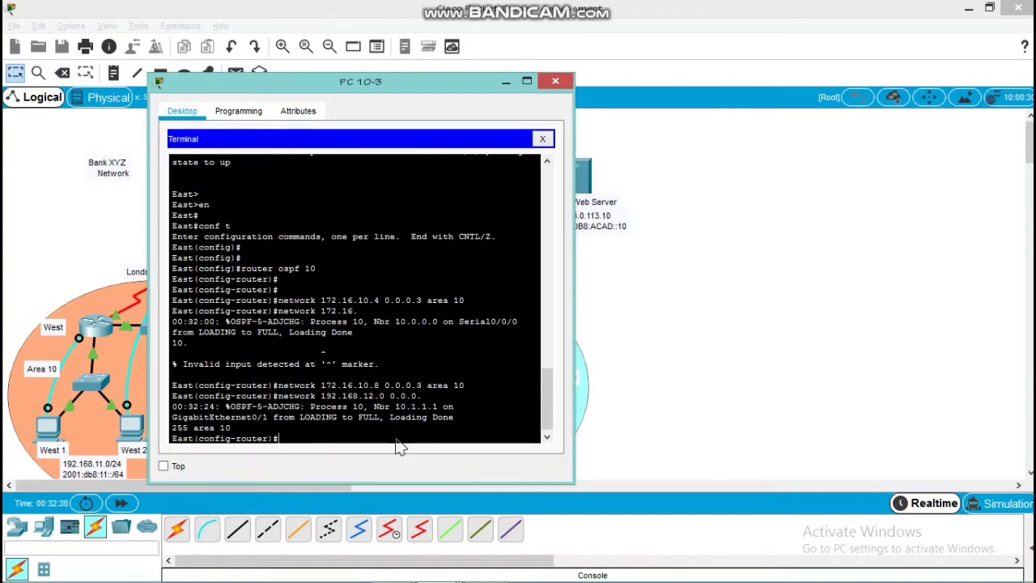
key("Up")
key("Return")
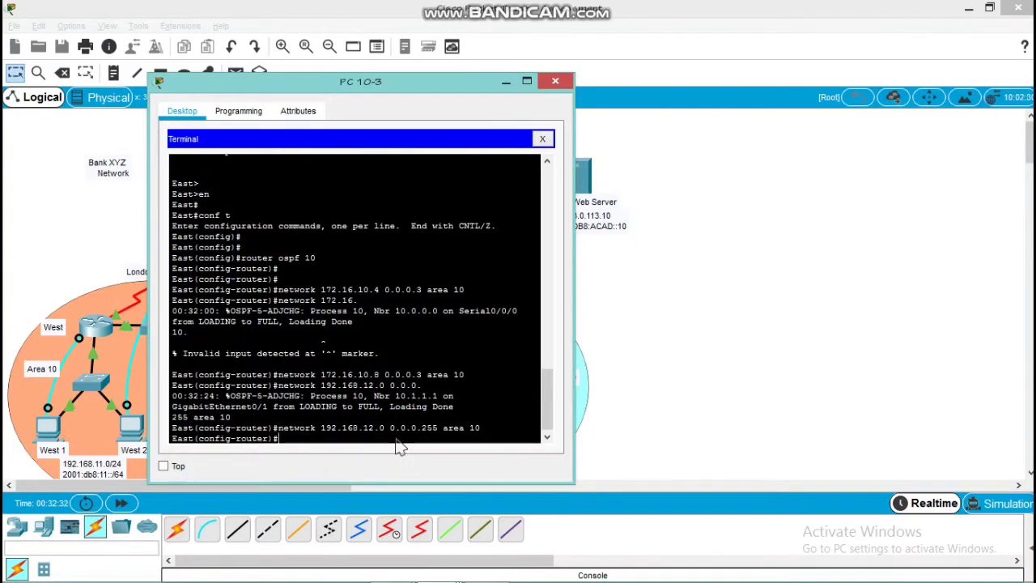
Set the router ID of East's OSPFv2 process 10 to 10.2.2.2
type("router")
key("Tab")
type("1")
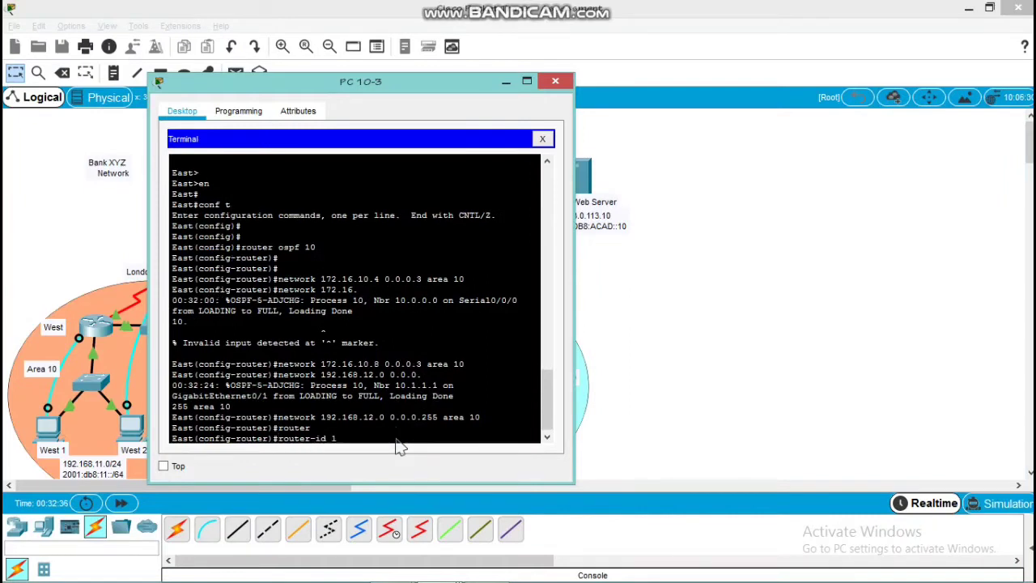
type("0.2.")
key("Return")
key("Return")
key("Return")
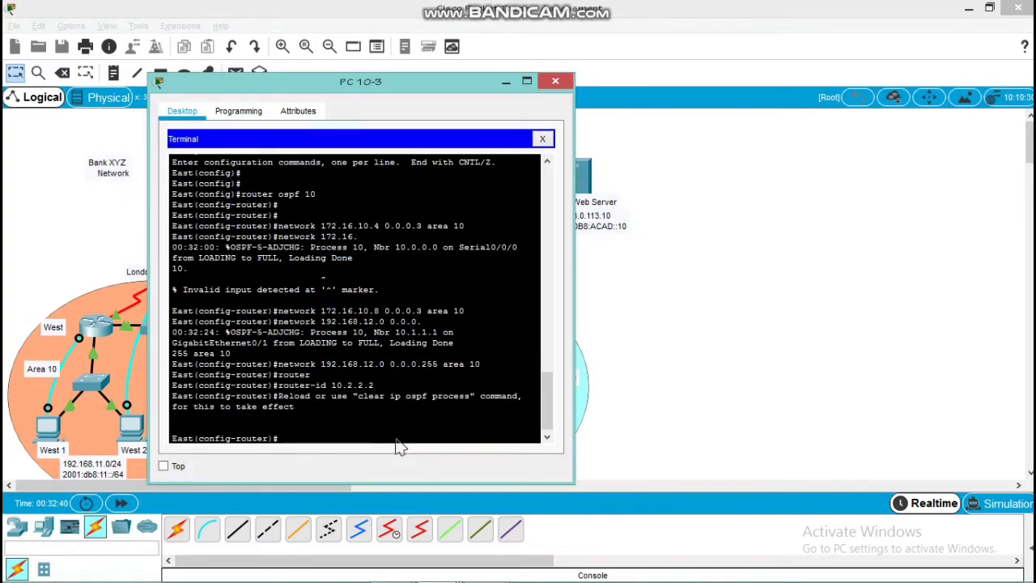
Reset all OSPF processes on East with clear ip ospf process, answering yes, and return to global configuration mode
type("do clear i")
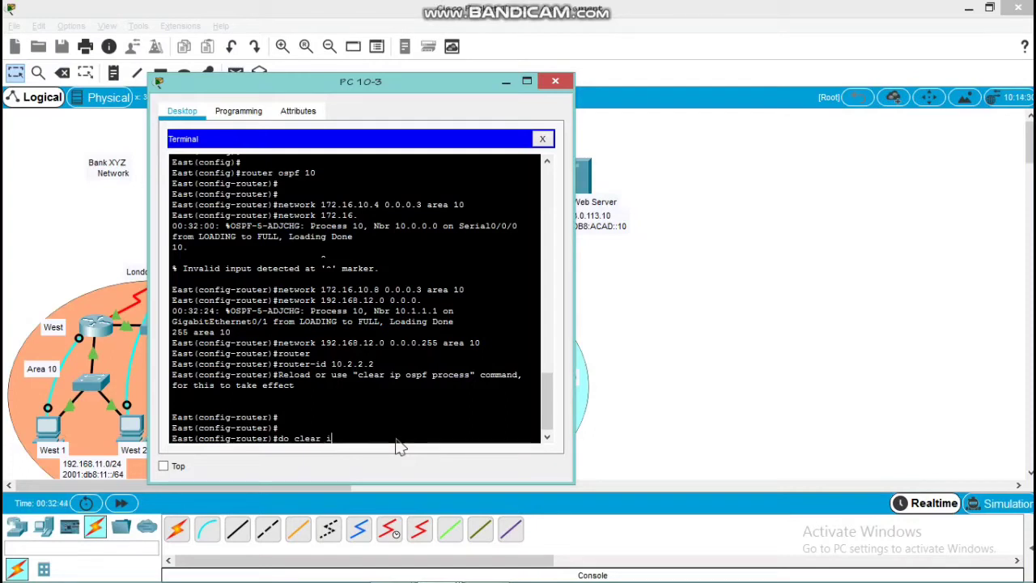
type("p ospf process")
key("Return")
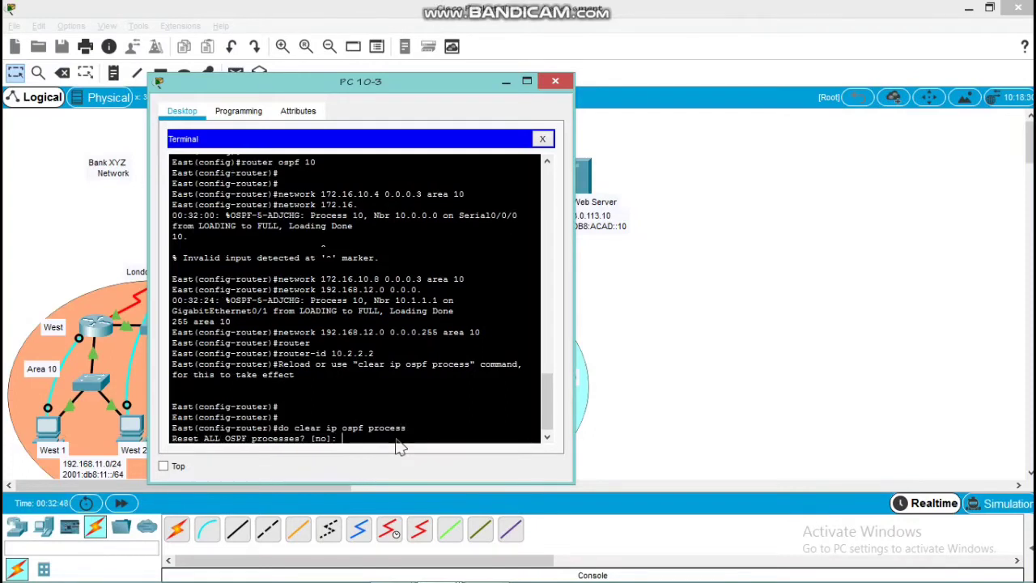
key("Return")
key("Return")
key("Return")
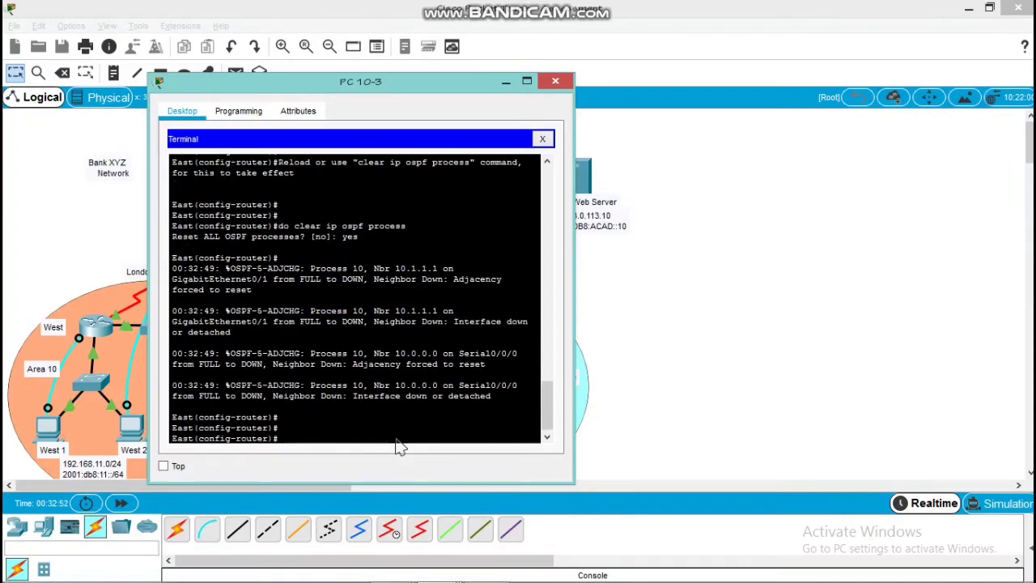
type("exit")
key("Return")
key("Return")
key("Return")
key("Return")
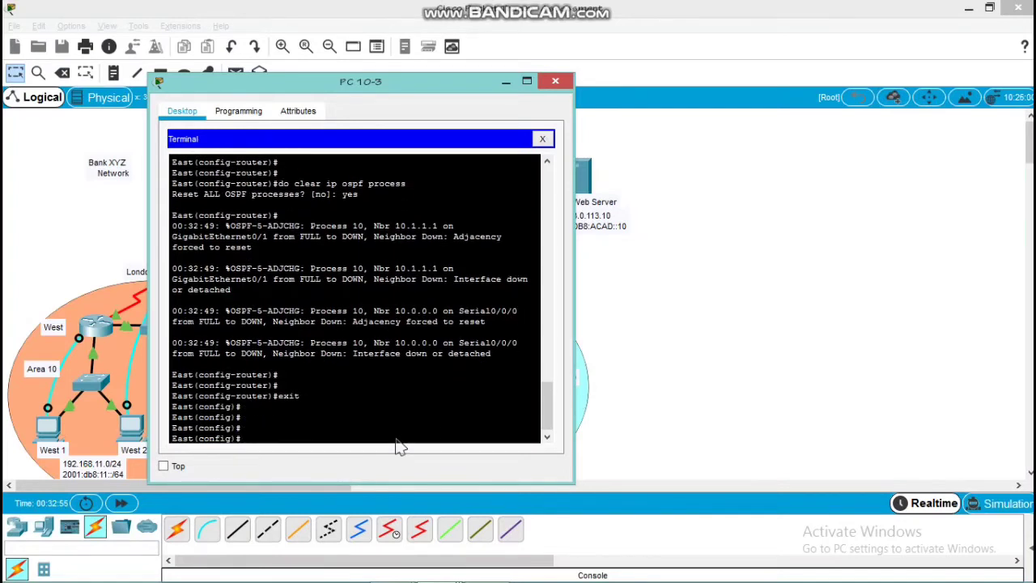
Enable IPv6 unicast routing on East
type("ipv6 un")
key("Tab")
key("Return")
Enable OSPFv3 process 10 in area 10 on East's s0/0/0 interface and return to global configuration mode
type("in")
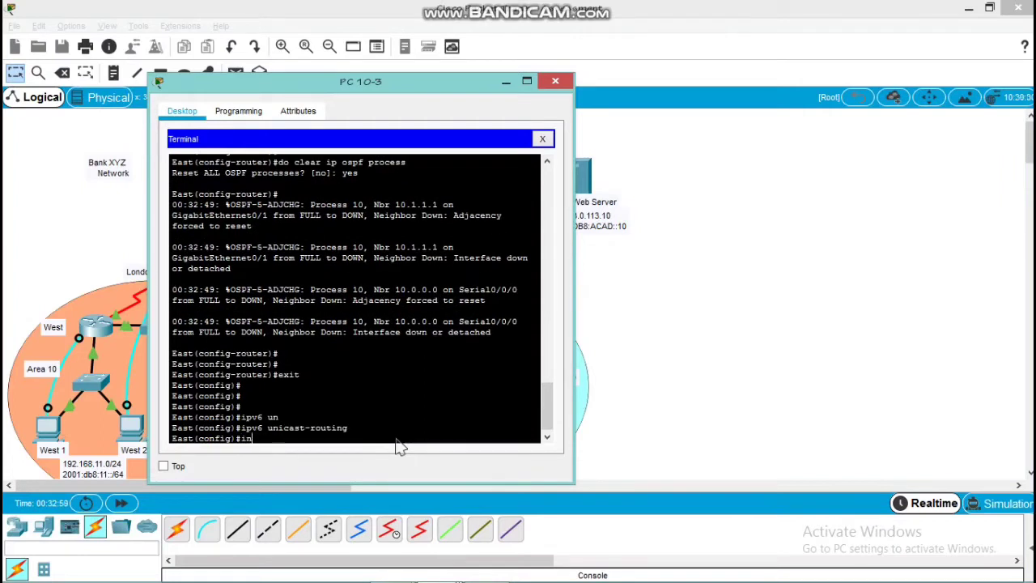
type("t s0/0/0")
key("Return")
key("Return")
key("Return")
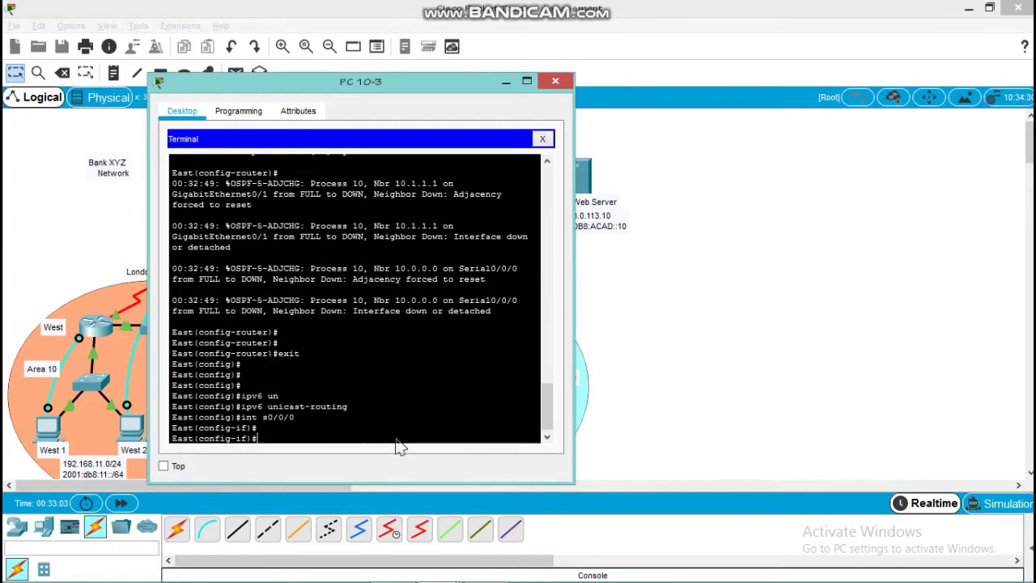
type("ipv6")
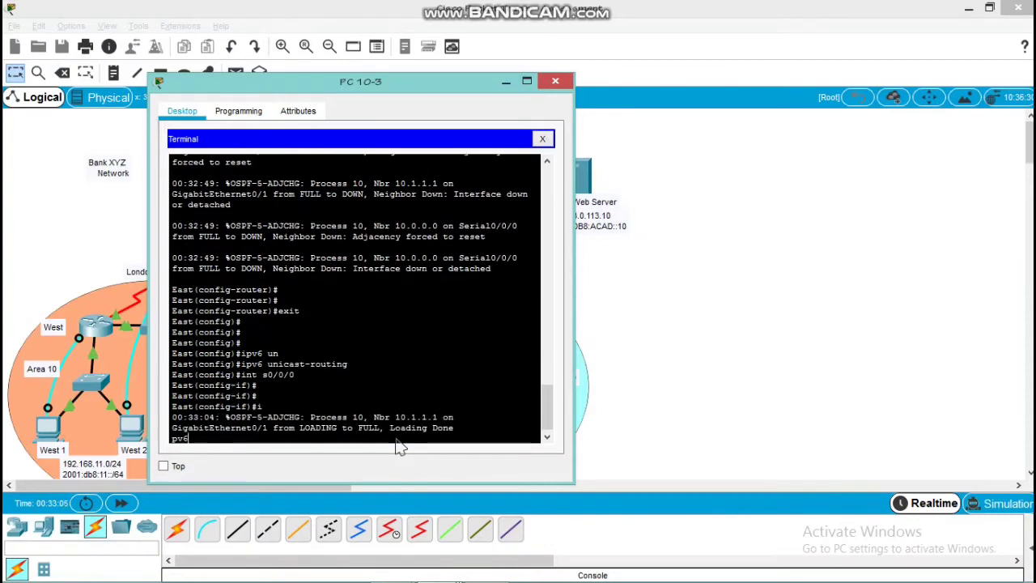
key("Return")
type("ipv6")
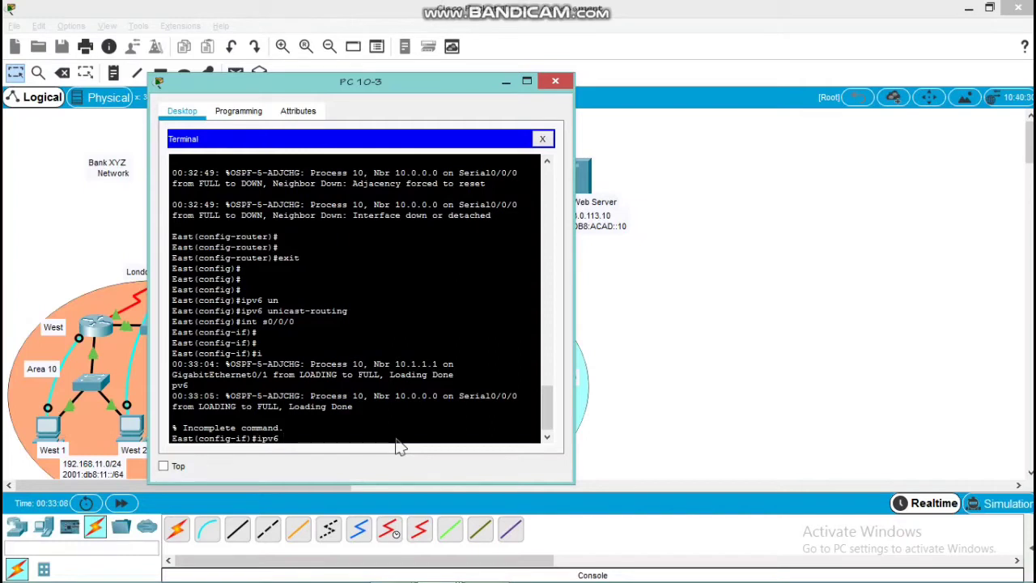
type(" ospf 10 area 10")
key("Return")
key("Return")
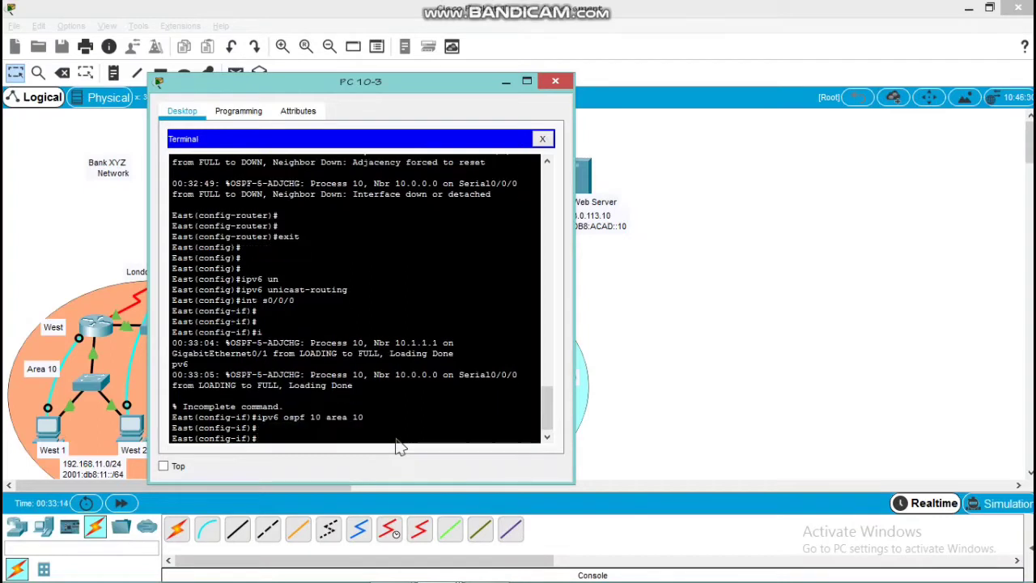
type("exit")
key("Return")
key("Return")
key("Return")
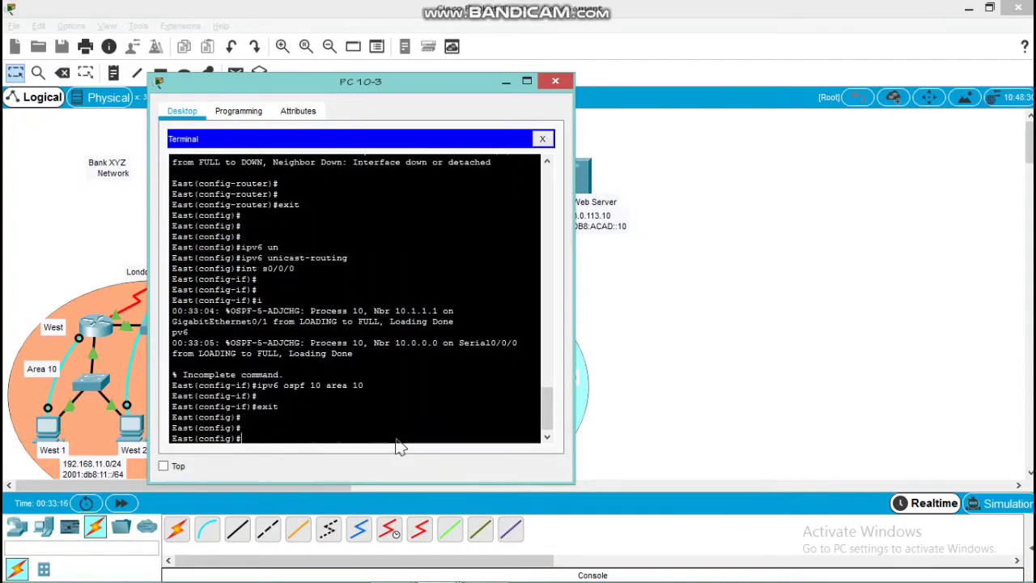
Enable OSPFv3 process 10 in area 10 on East's g0/0 interface and return to global configuration mode
type("int g")
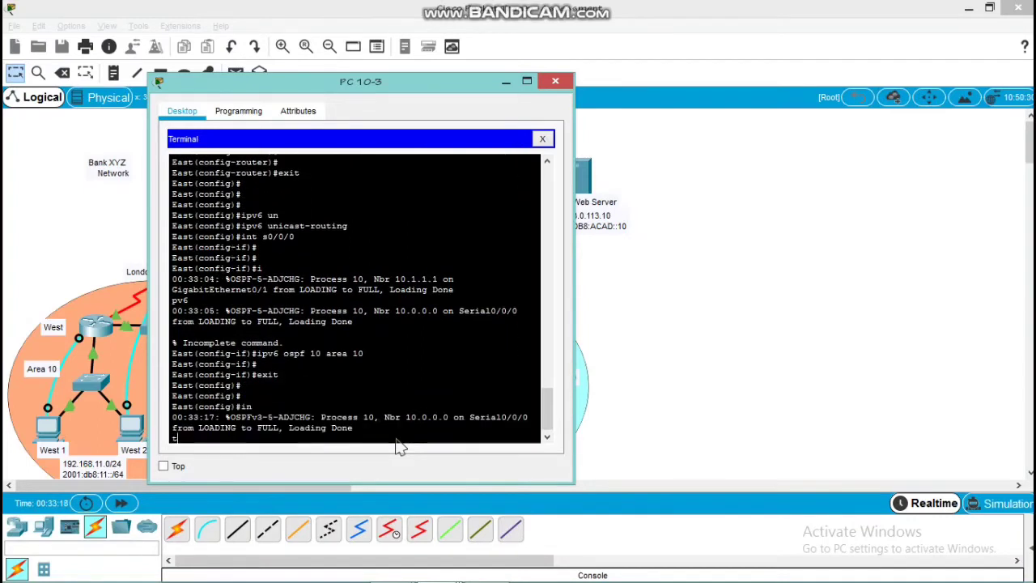
key("Return")
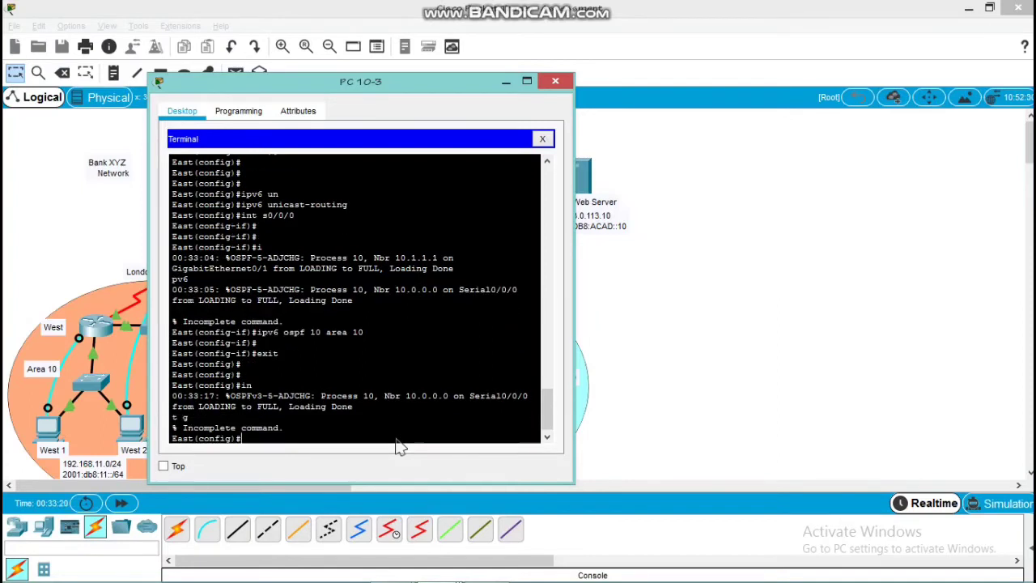
type("0/0")
key("Return")
key("Return")
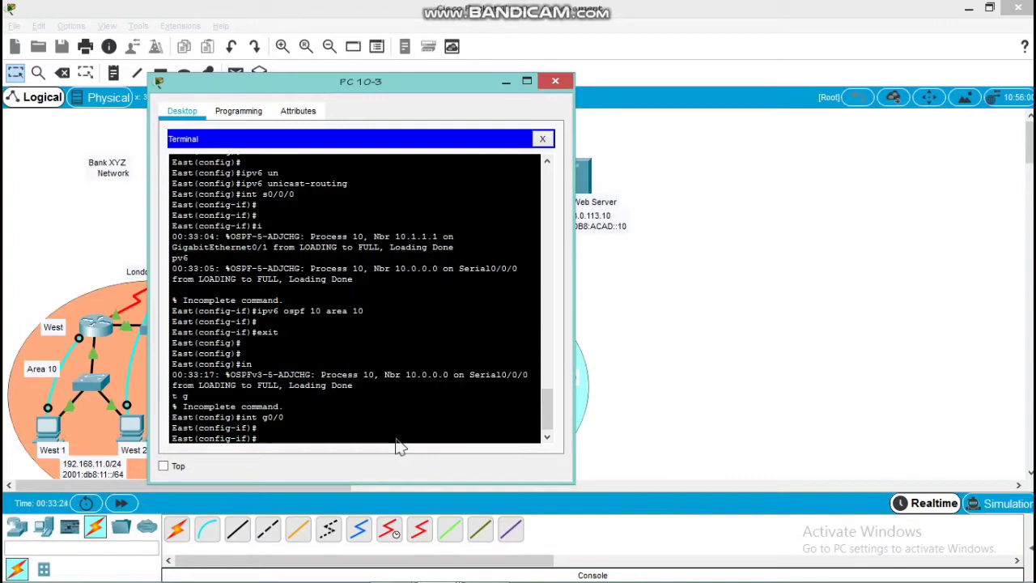
type("ipv6 ospf")
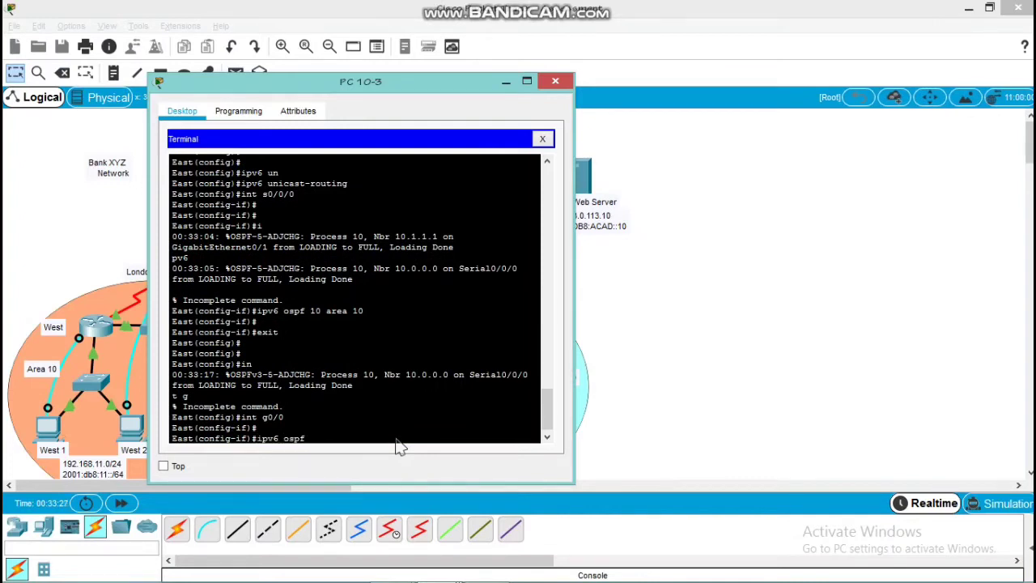
type(" 10 area 10")
key("Return")
key("Return")
type("ex")
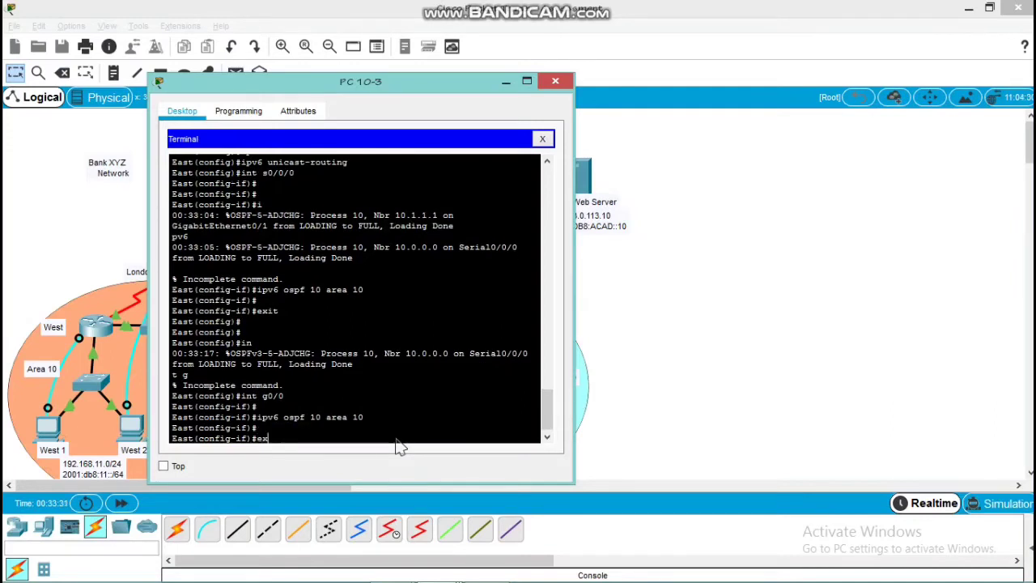
type("it")
key("Return")
key("Return")
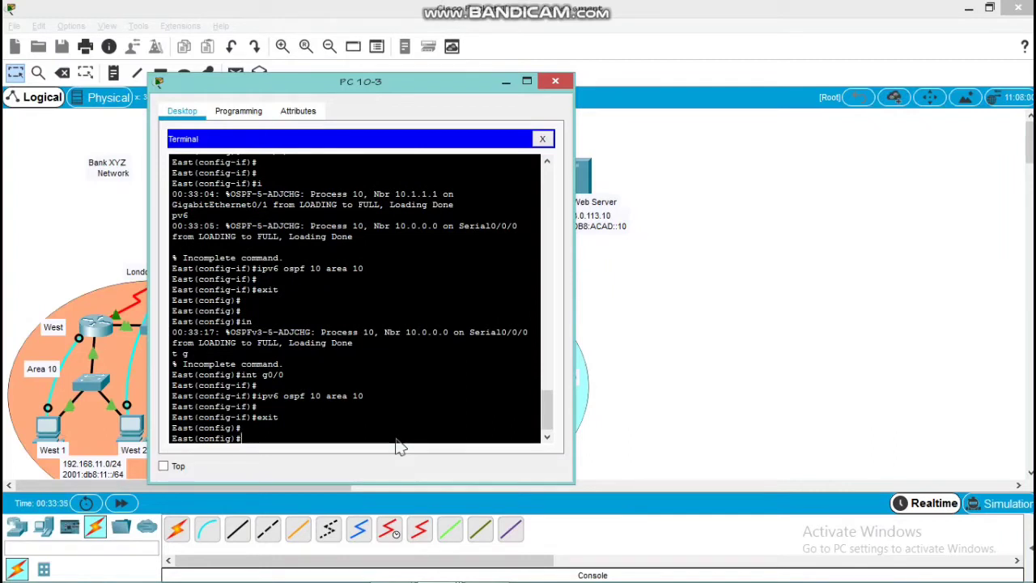
Enable OSPFv3 process 10 in area 10 on East's g0/1 interface and return to global configuration mode
type("int g0/1")
key("Return")
key("Return")
type("ipv")
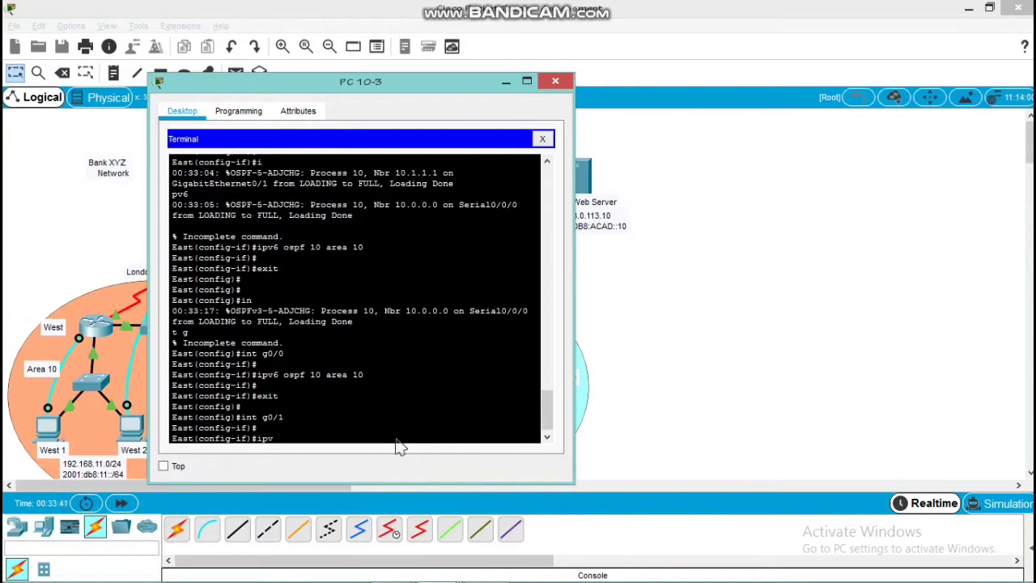
type("6 ospf 10 area 10")
key("Return")
key("Return")
key("Return")
type("exit")
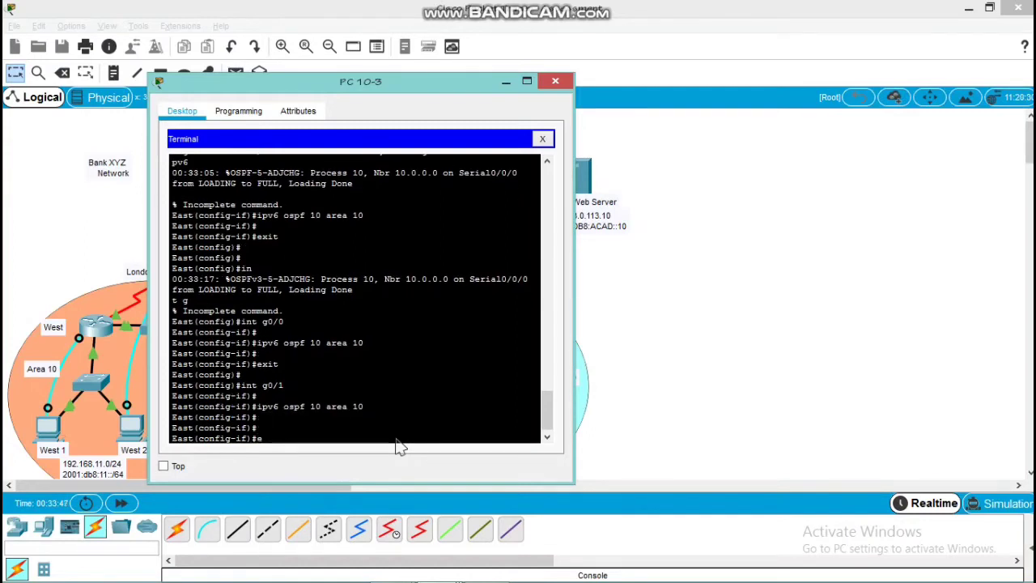
key("Return")
key("Return")
key("Return")
key("Return")
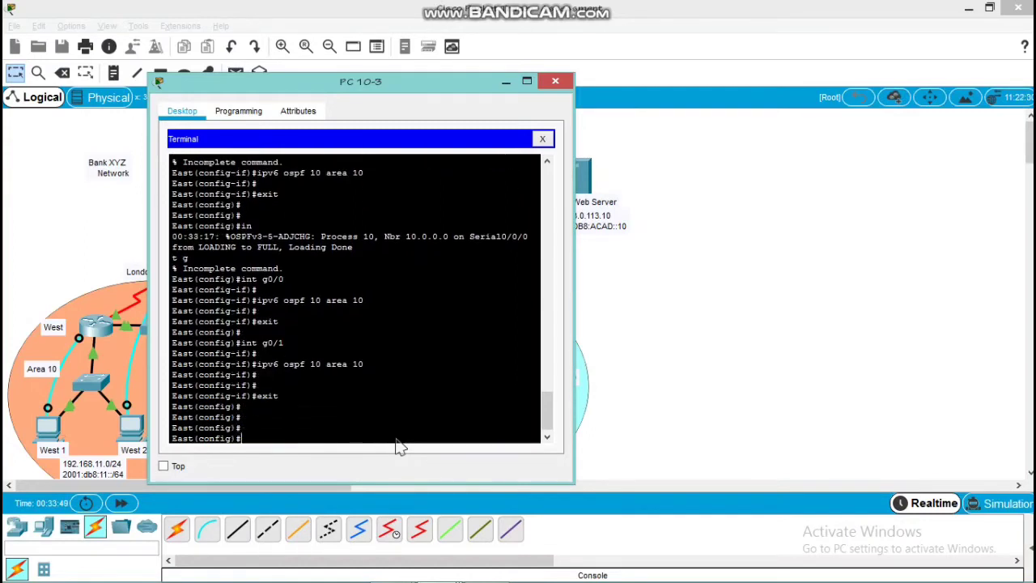
Enter East's IPv6 OSPF process 10 configuration and set its router ID to 10.2.2.2
type("ipv6 router ospf 10")
key("Return")
key("Return")
type("router")
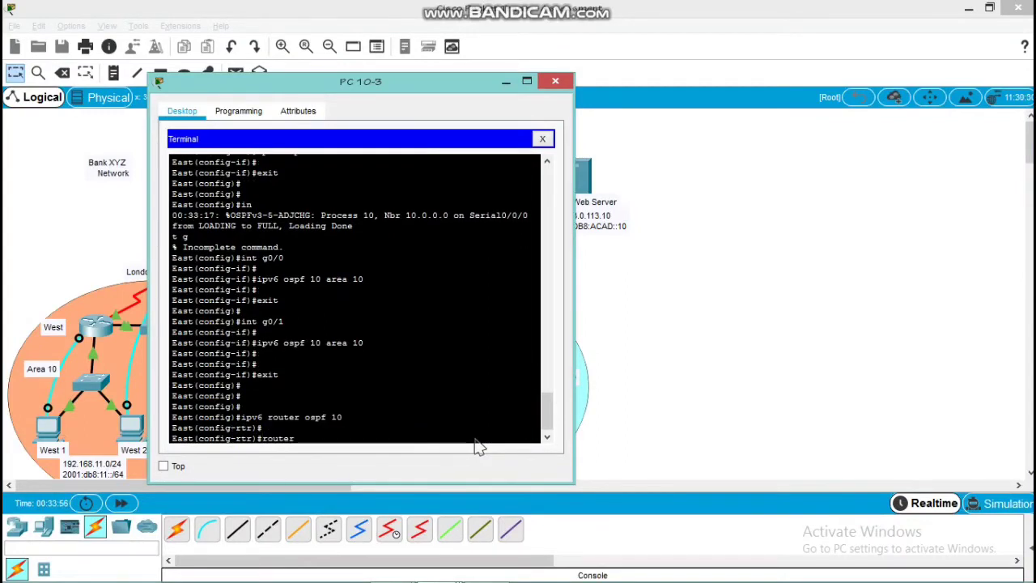
key("Return")
type("router-id")
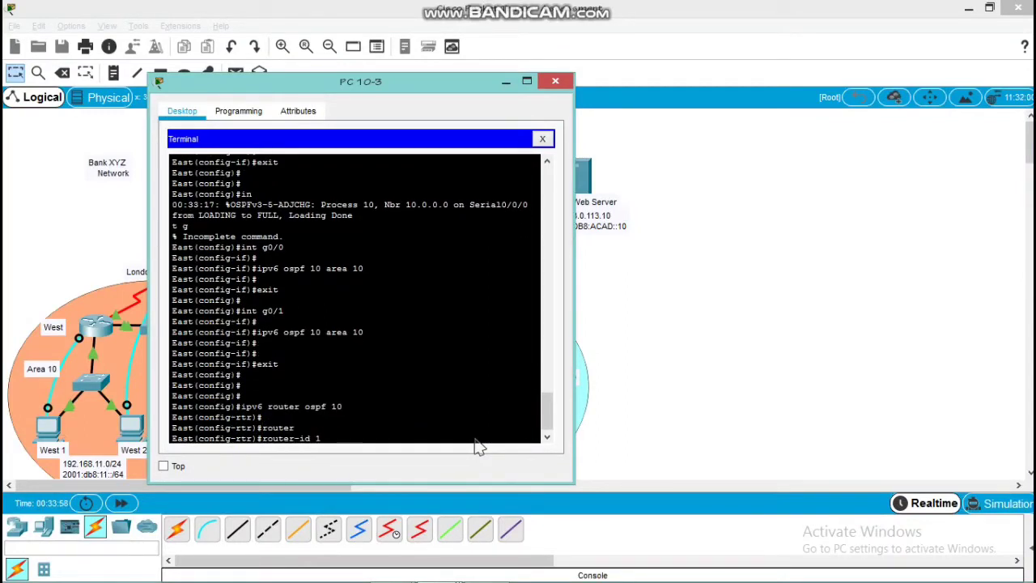
type(" 10.2.2.2")
key("Return")
key("Return")
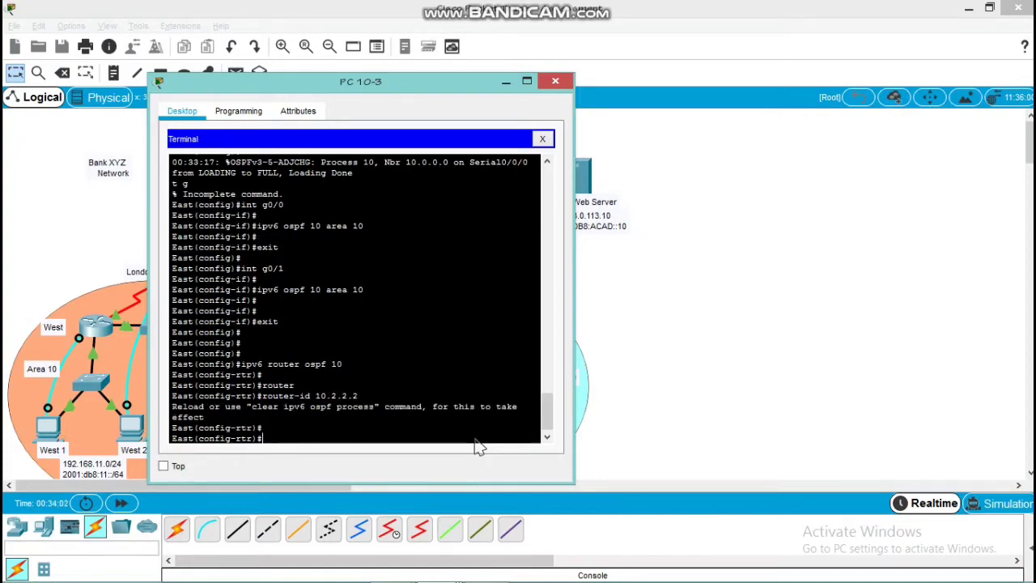
Run clear ip ospf process from East's IPv6 OSPF configuration, answer yes, and return to global configuration mode
type("do clear ip ospf pro")
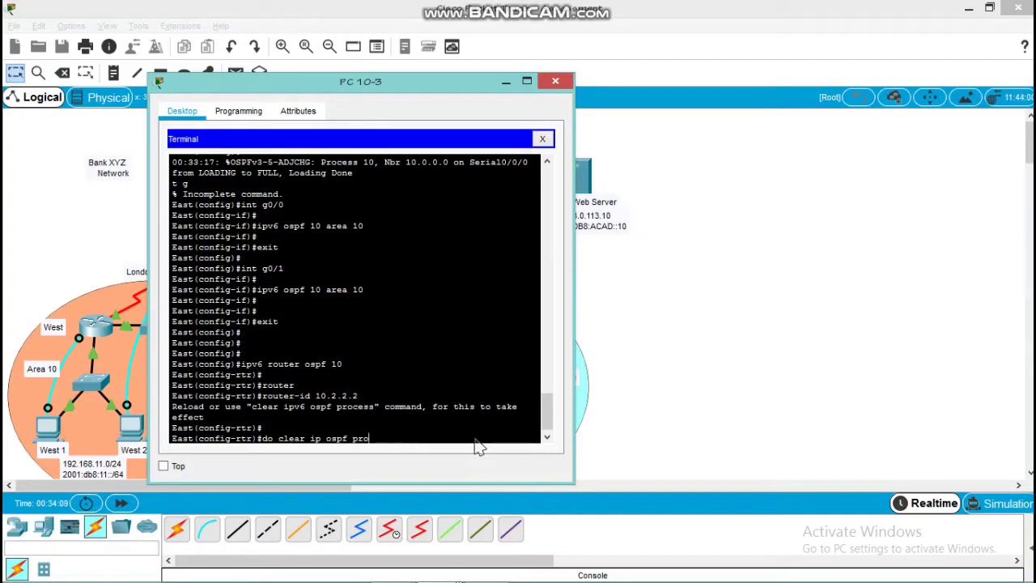
type("cess")
key("Return")
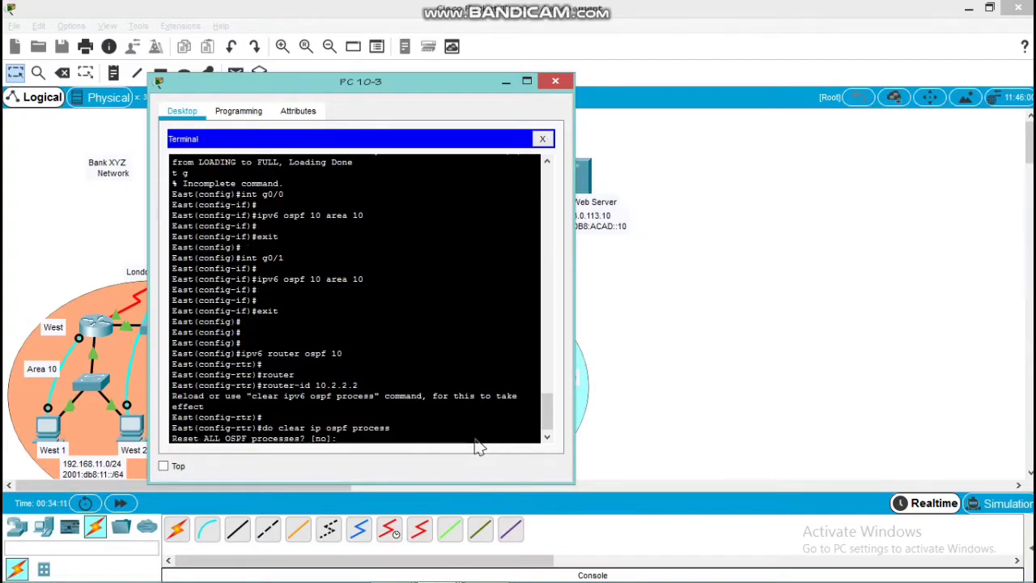
type("yes")
key("Return")
key("Return")
key("Return")
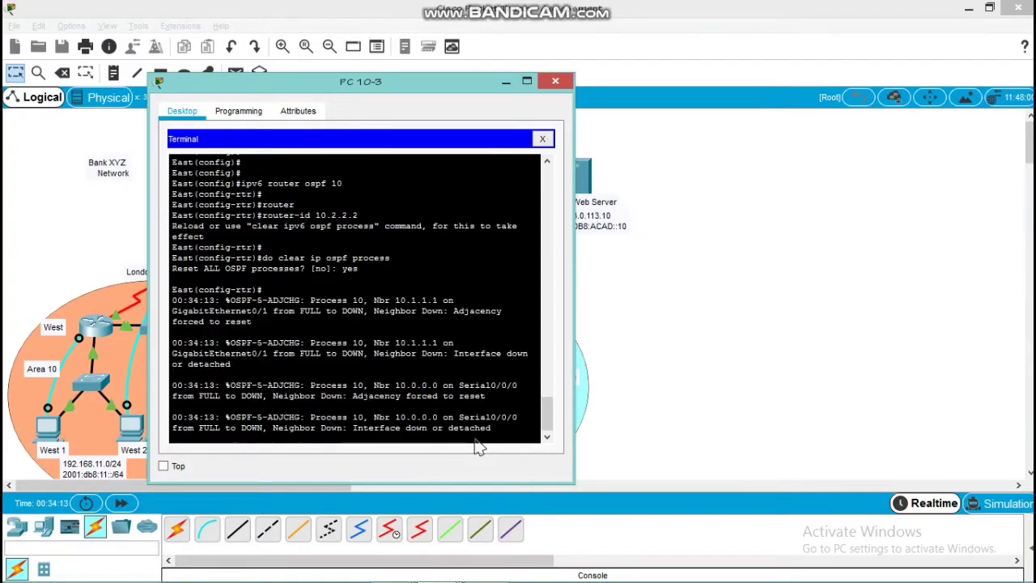
type("exit")
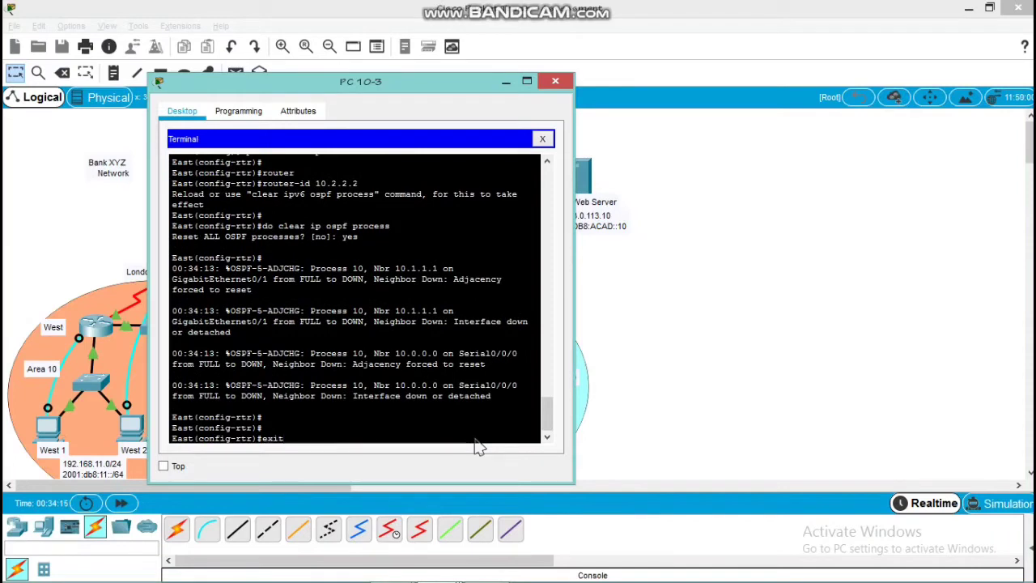
key("Return")
key("Return")
key("Return")
Set the OSPFv2 priority on East's g0/1 interface to 200 and return to global configuration mode
type("in")
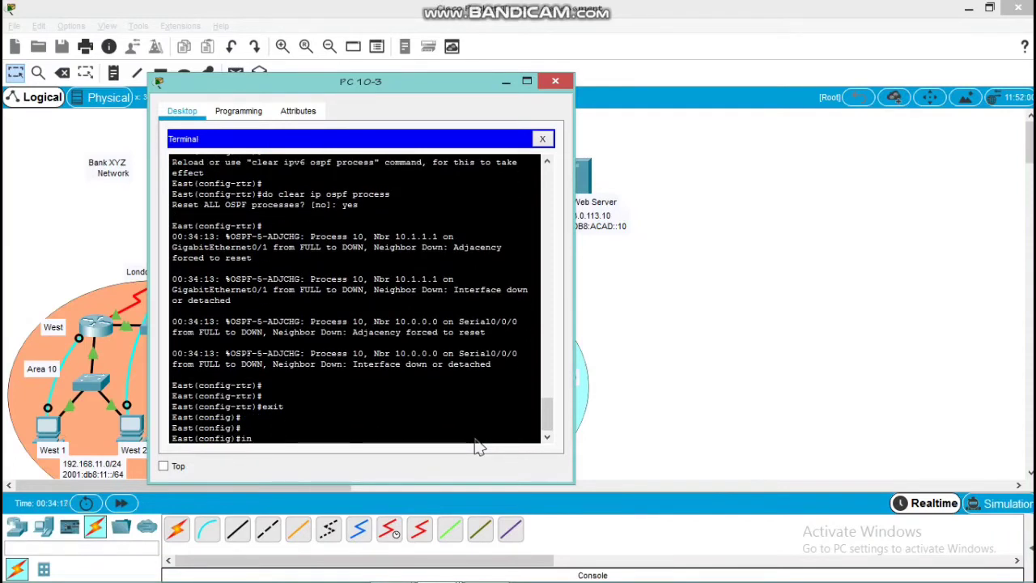
type("t g0/1")
key("Return")
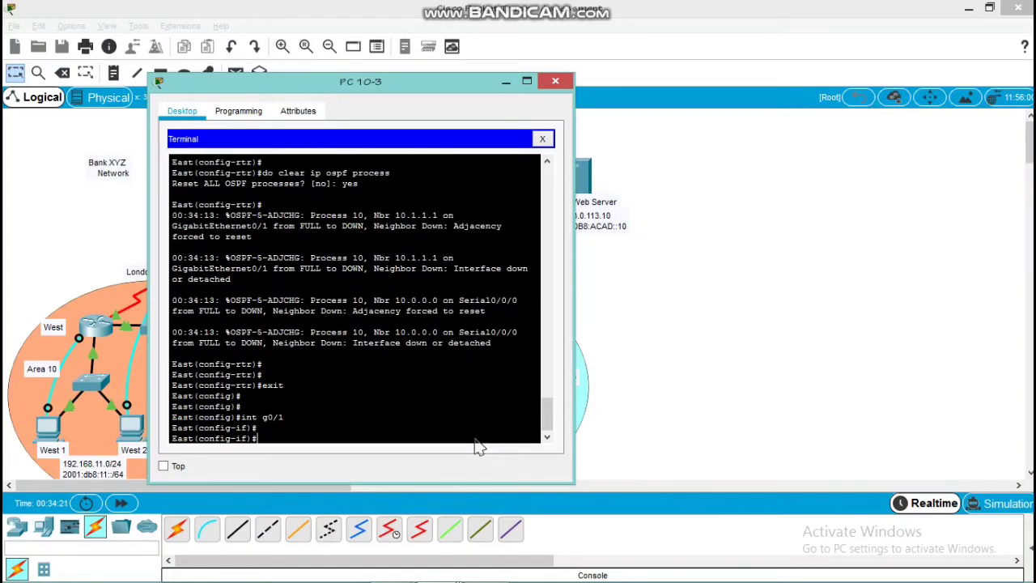
type("ip ospf pri")
key("Tab")
type("10")
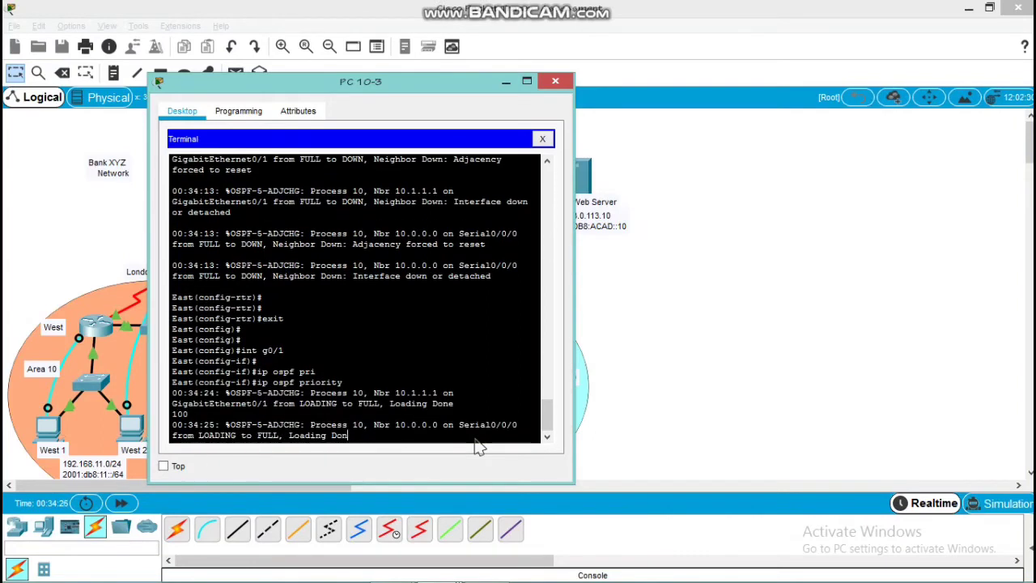
key("BackSpace")
key("BackSpace")
key("BackSpace")
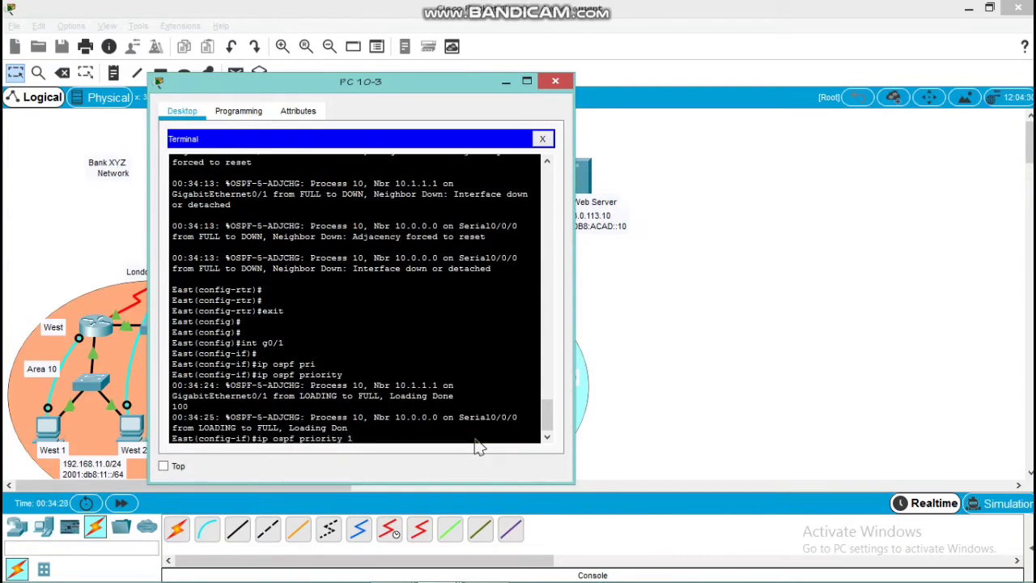
type("200")
key("Return")
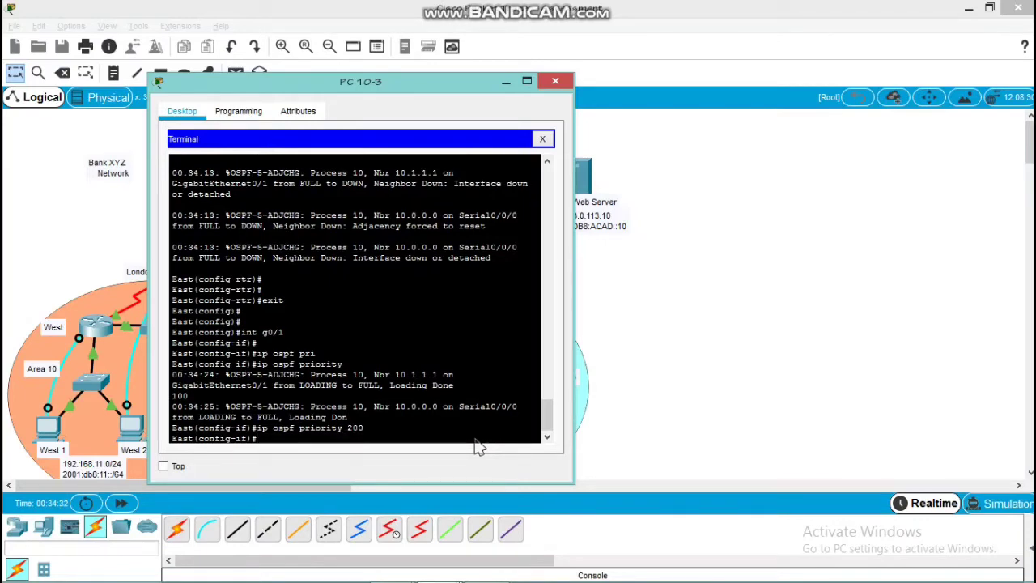
type("exit")
key("Return")
key("Return")
key("Return")
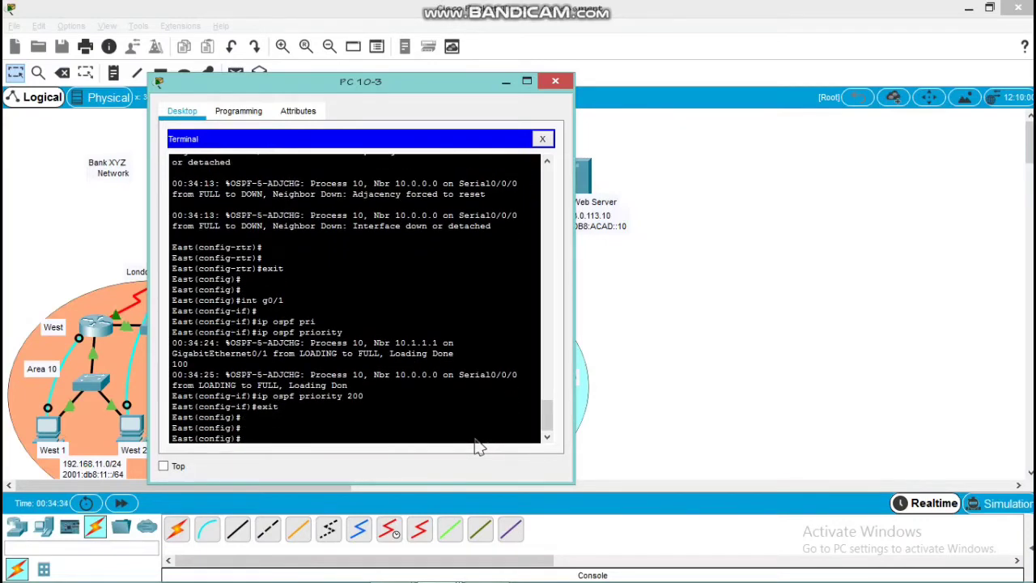
Make g0/0 a passive interface in East's OSPFv2 process 10 and return to global configuration mode
type("router ospf 10")
key("Return")
type("pas")
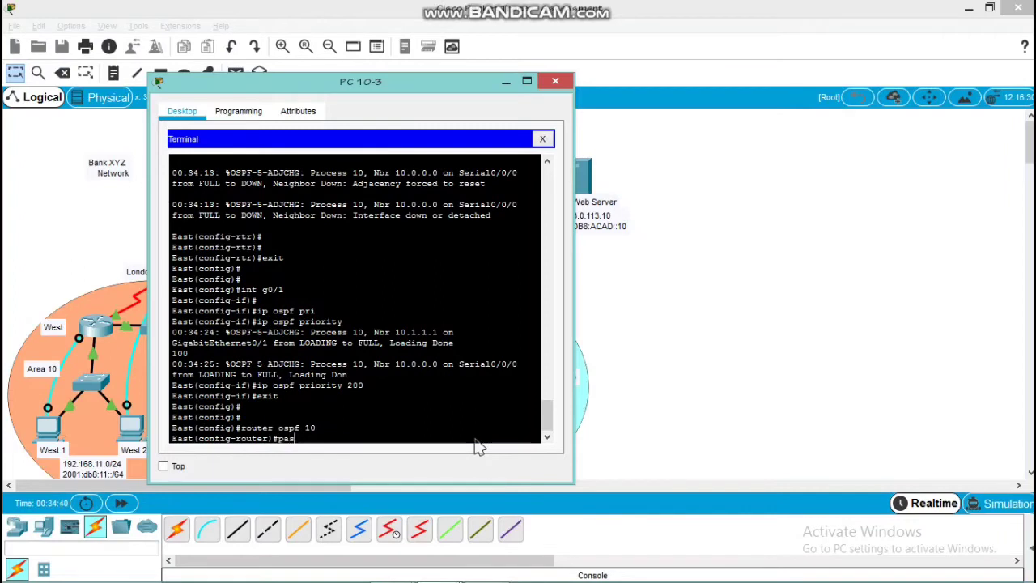
key("Tab")
type("g")
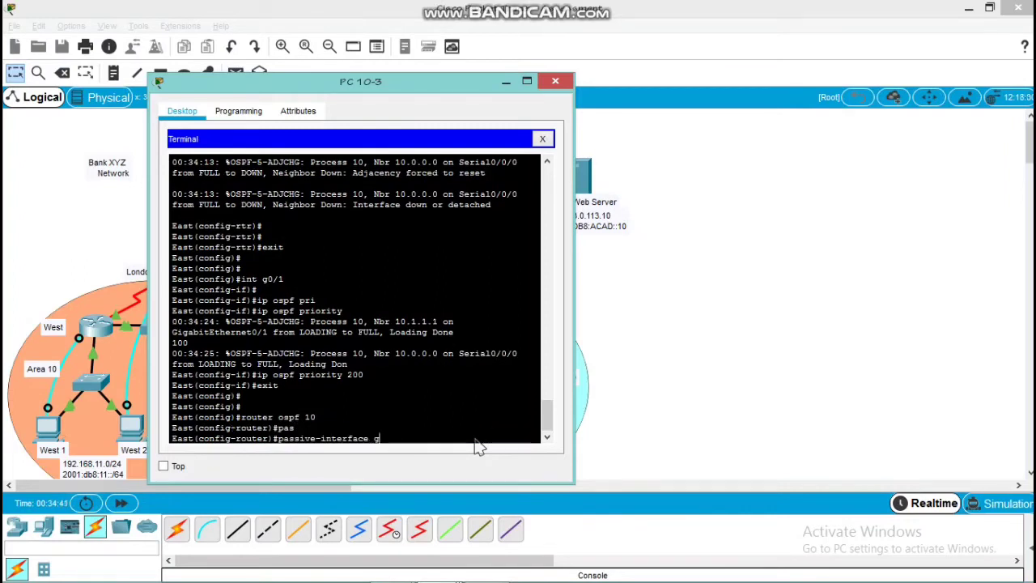
type("0/0")
key("Return")
key("Return")
key("Return")
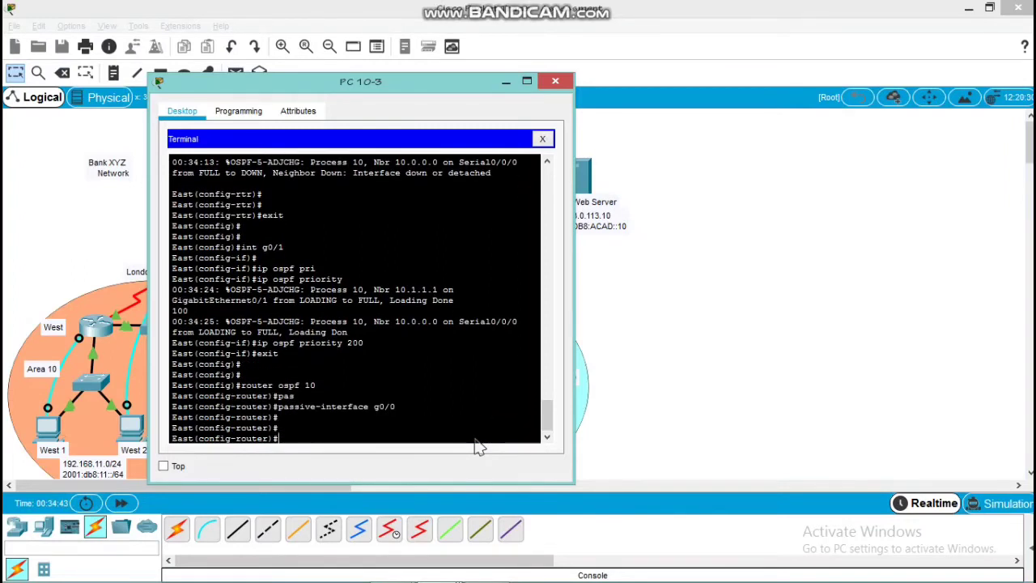
type("exit")
key("Return")
key("Return")
key("Return")
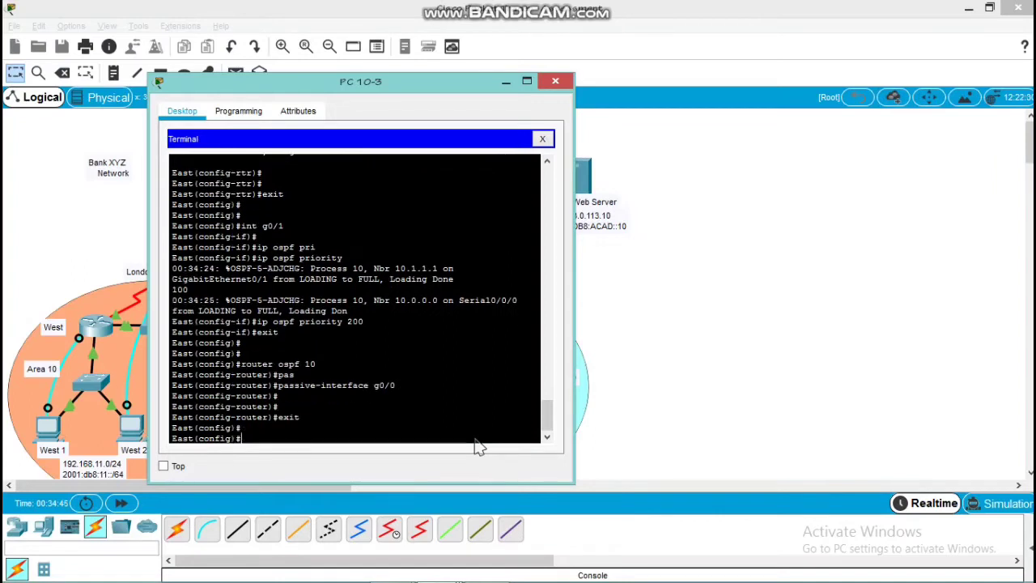
Set the auto-cost reference bandwidth to 1000 in East's OSPFv2 process 10 and return to global configuration mode
type("rout")
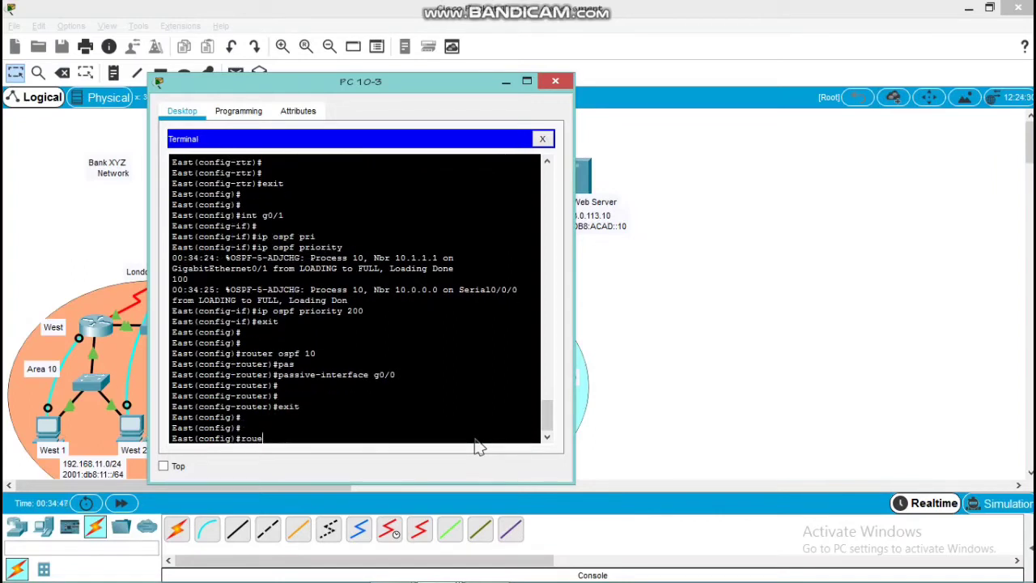
type("er ospf 10")
key("Return")
type("au")
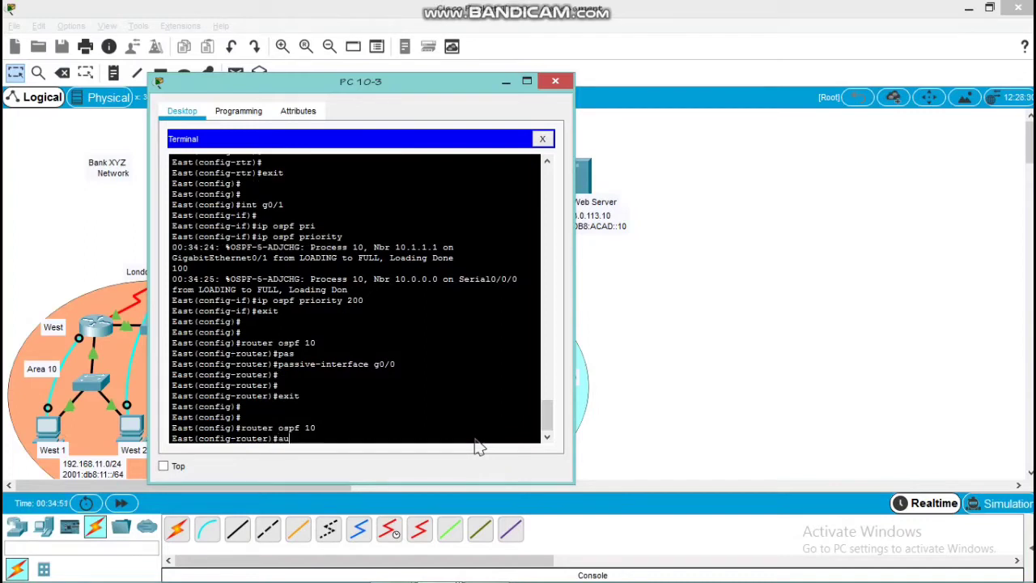
type("t")
key("Tab")
type("re")
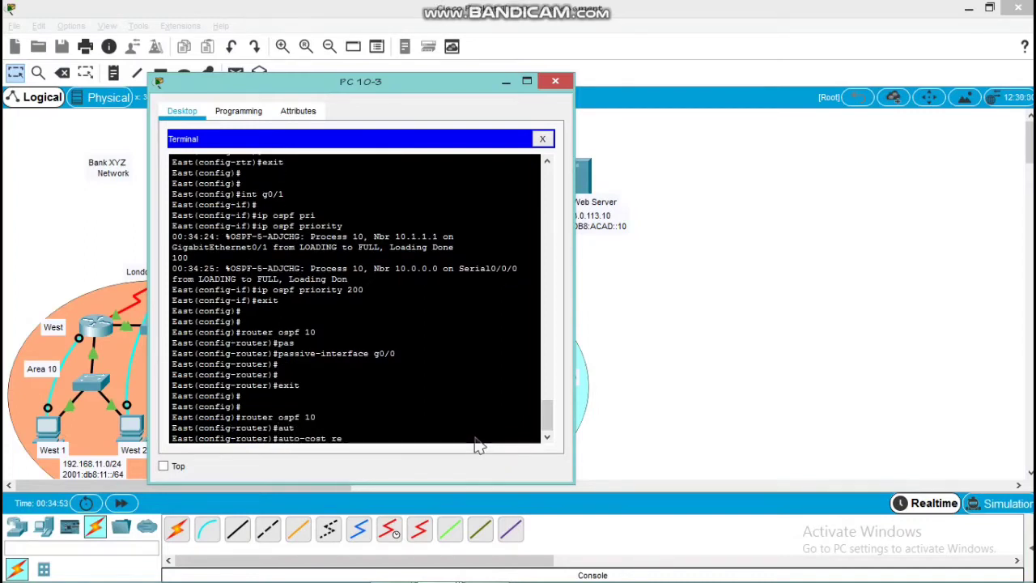
type("f")
key("Tab")
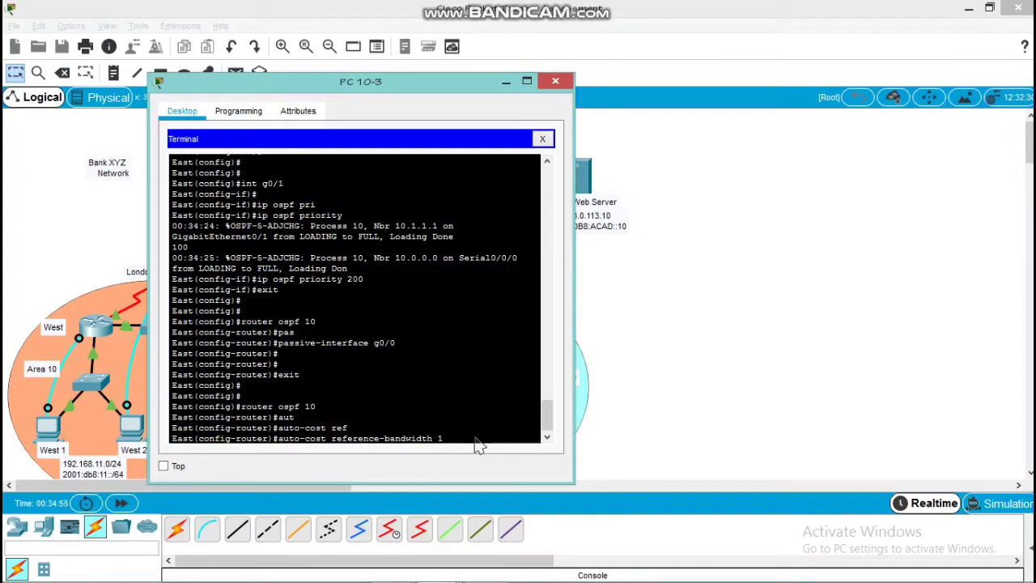
type("1000")
key("Return")
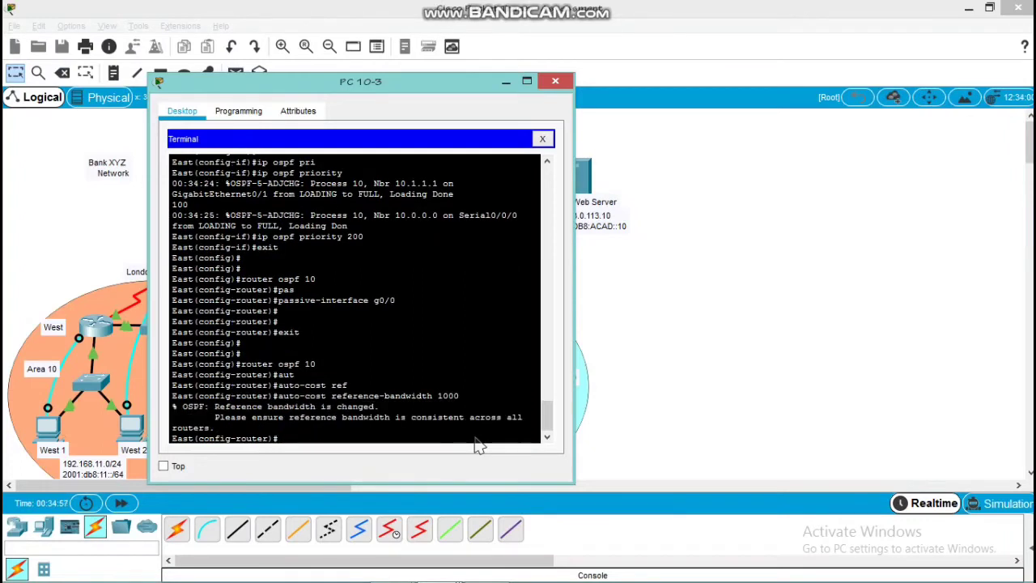
key("Return")
key("Return")
type("exit")
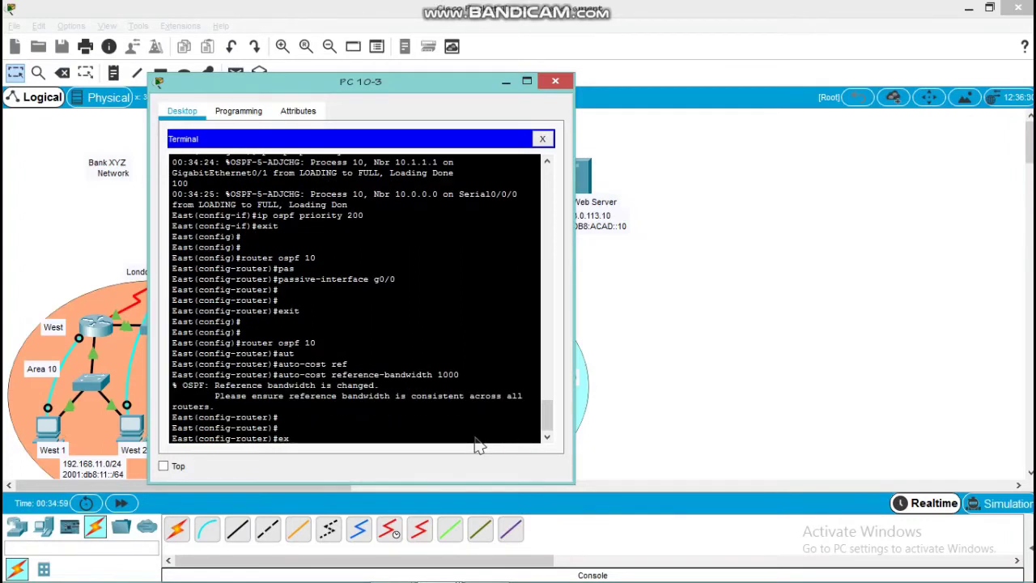
key("Return")
key("Return")
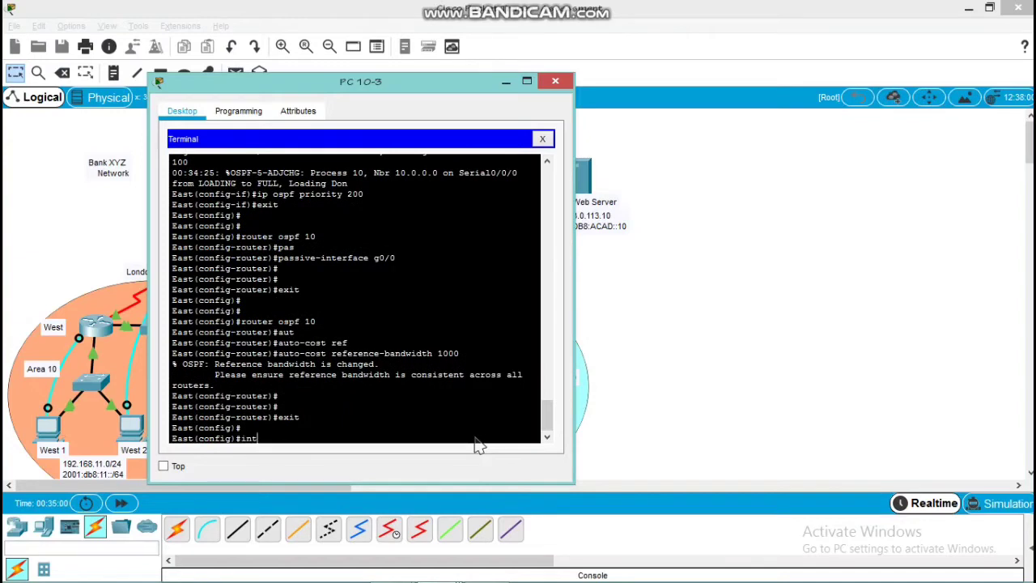
Enter East's g0/1 interface configuration and set its OSPFv2 hello interval to 5
type("int g0/1")
key("Return")
key("Return")
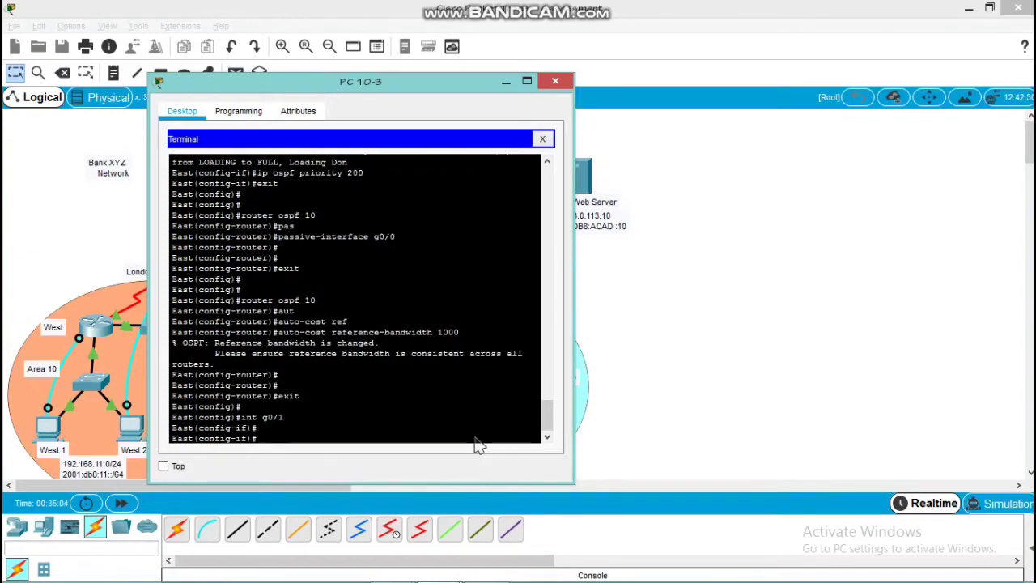
type("ip ospf he")
key("Tab")
type("5")
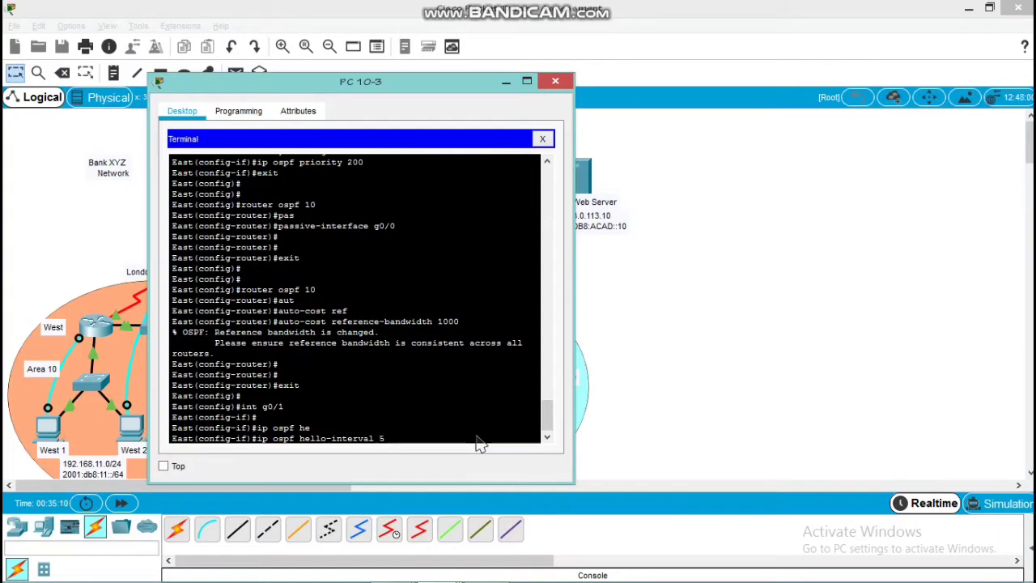
key("Return")
Set the OSPFv2 dead interval on East's g0/1 interface to 20 and return to global configuration mode
type("ip o")
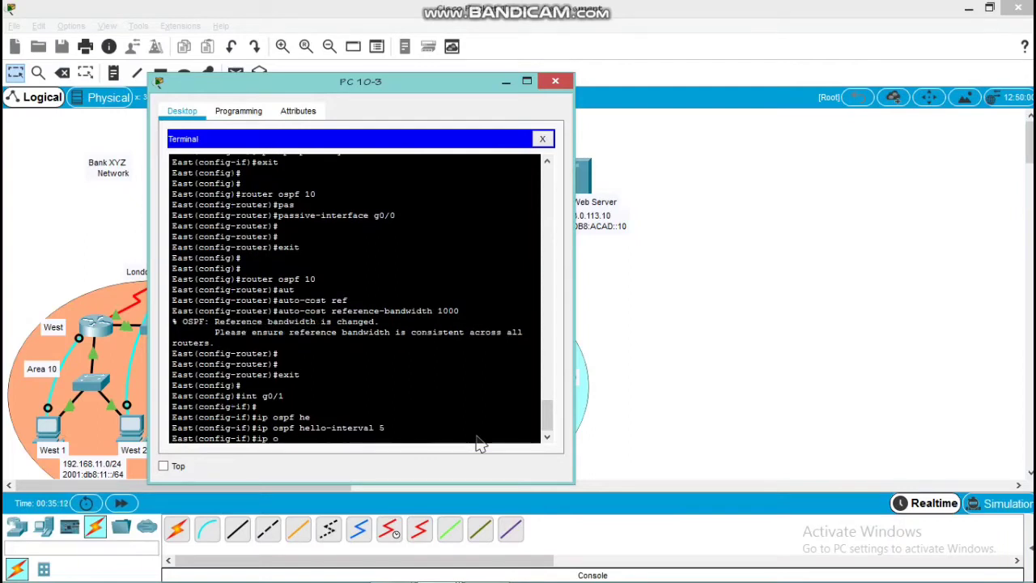
type("spf de")
key("Tab")
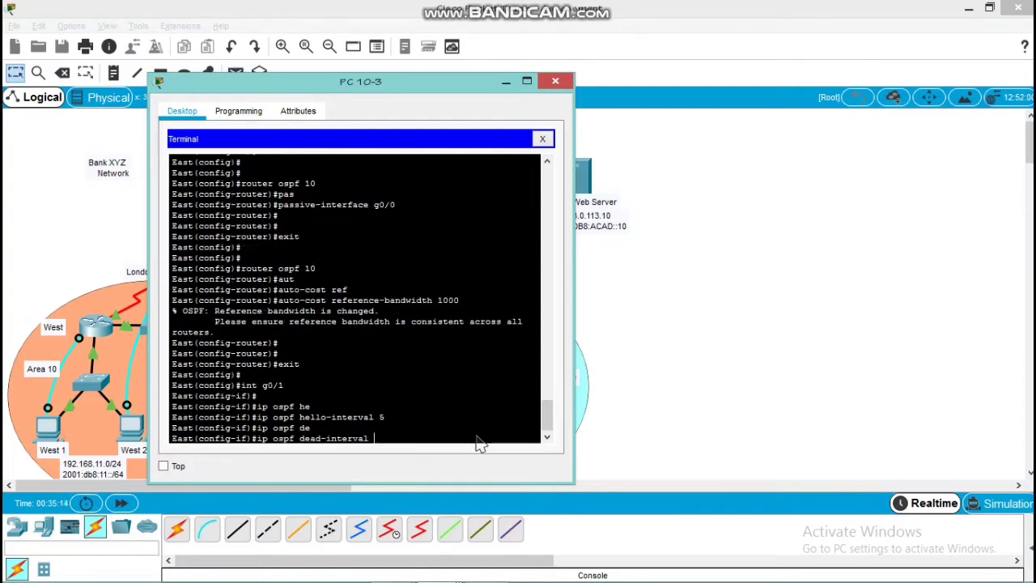
type("20")
key("Return")
type("exi")
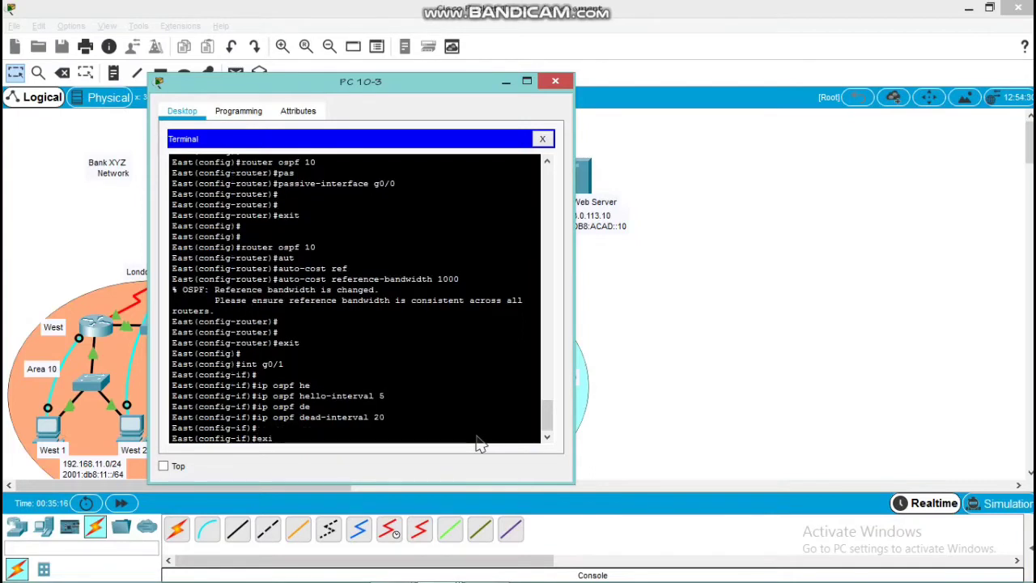
type("t")
key("Return")
key("Return")
key("Return")
key("Return")
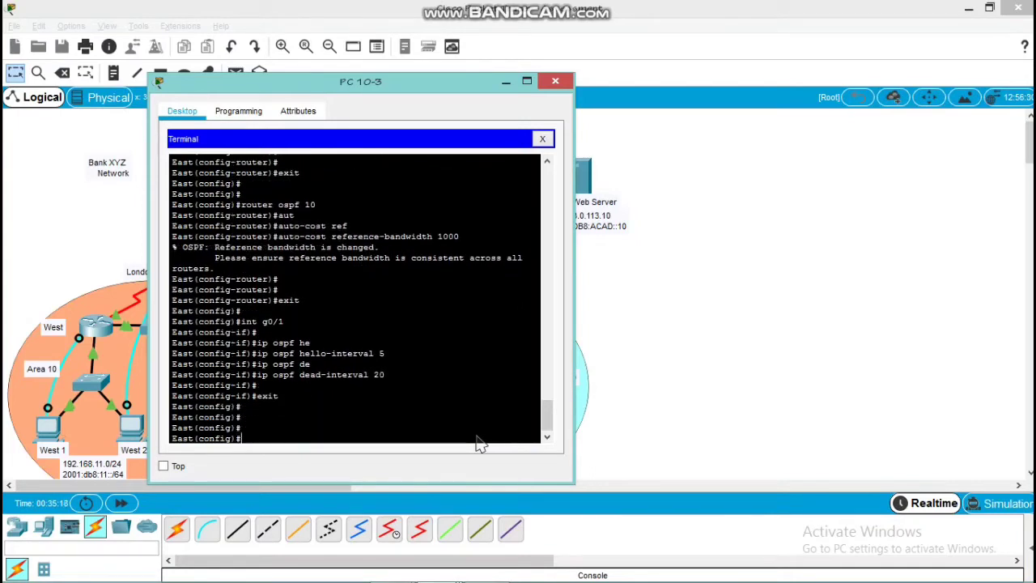
Set the IPv6 OSPF priority on East's g0/1 interface to 200 and return to global configuration mode
type("int g0/1")
key("Return")
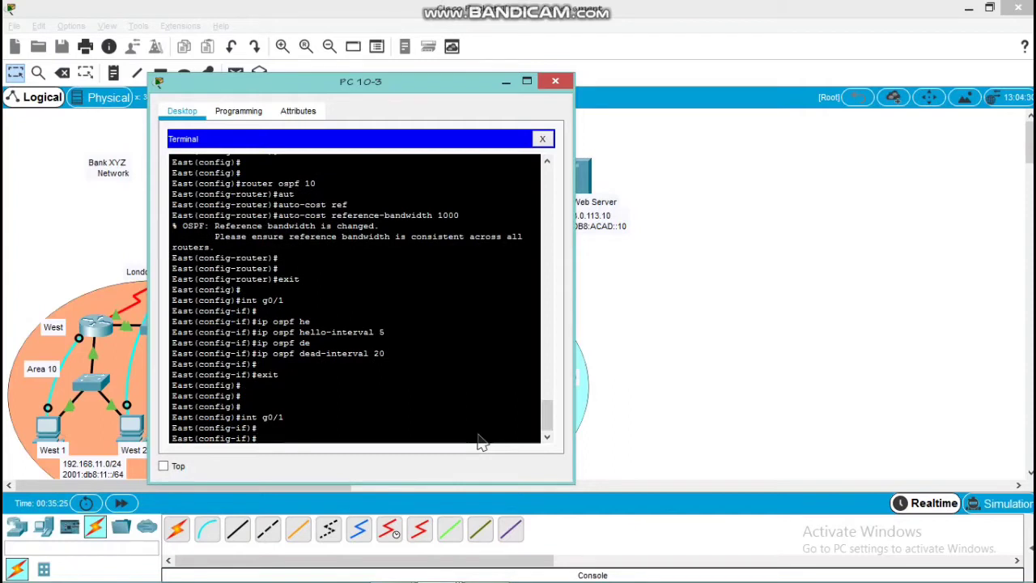
type("ipv6 ospf pr")
key("Tab")
type("200")
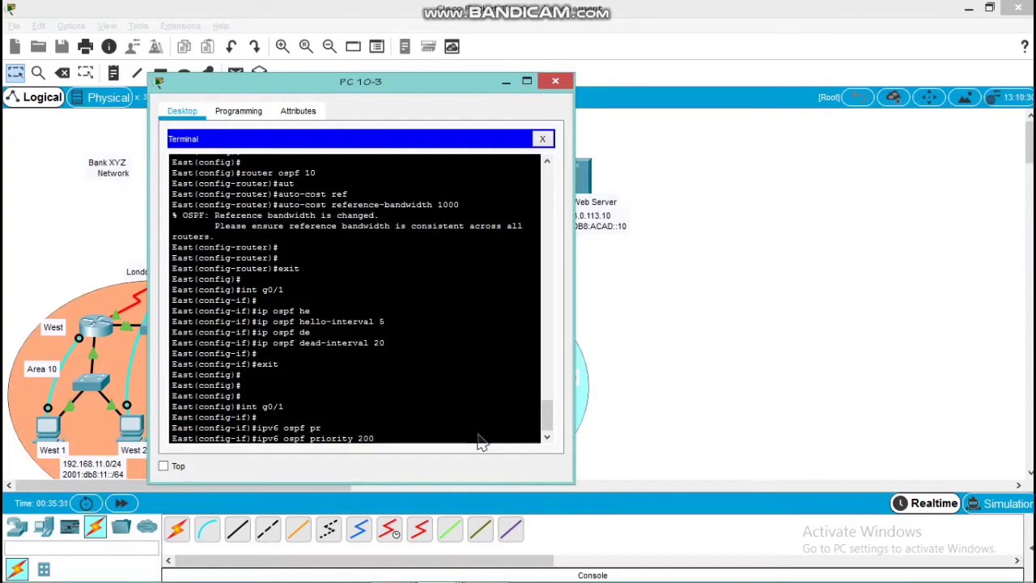
key("Return")
key("Return")
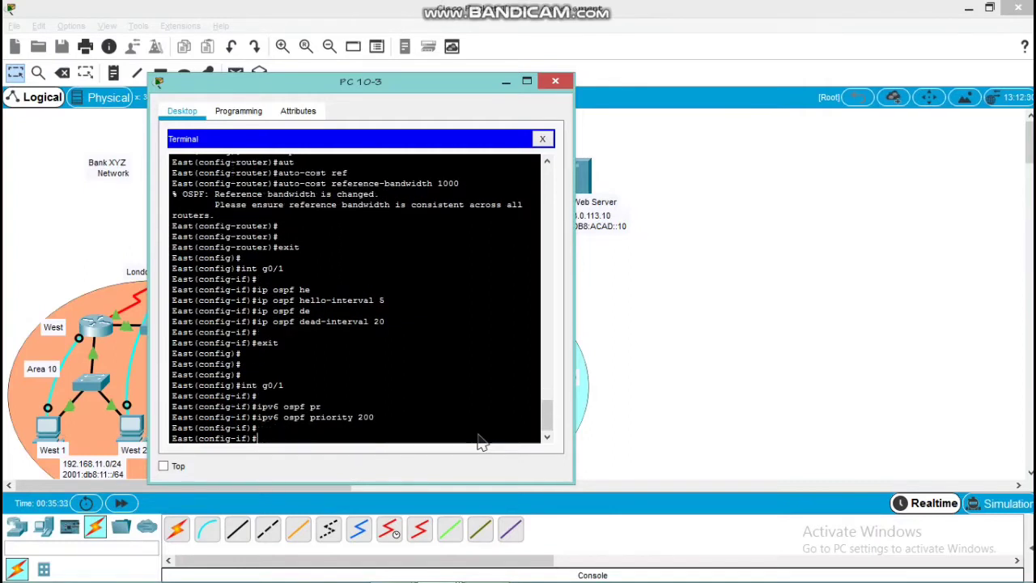
type("exit")
key("Return")
key("Return")
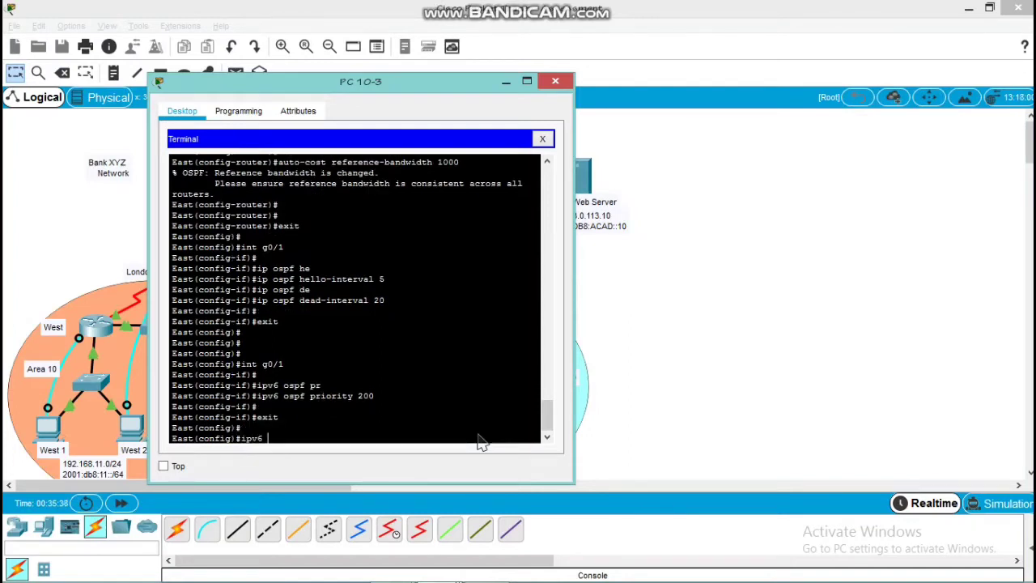
Make g0/0 a passive interface in East's IPv6 OSPF process 10 and return to global configuration mode
type("ipv6 router ospf 10")
key("Return")
key("Return")
type("p")
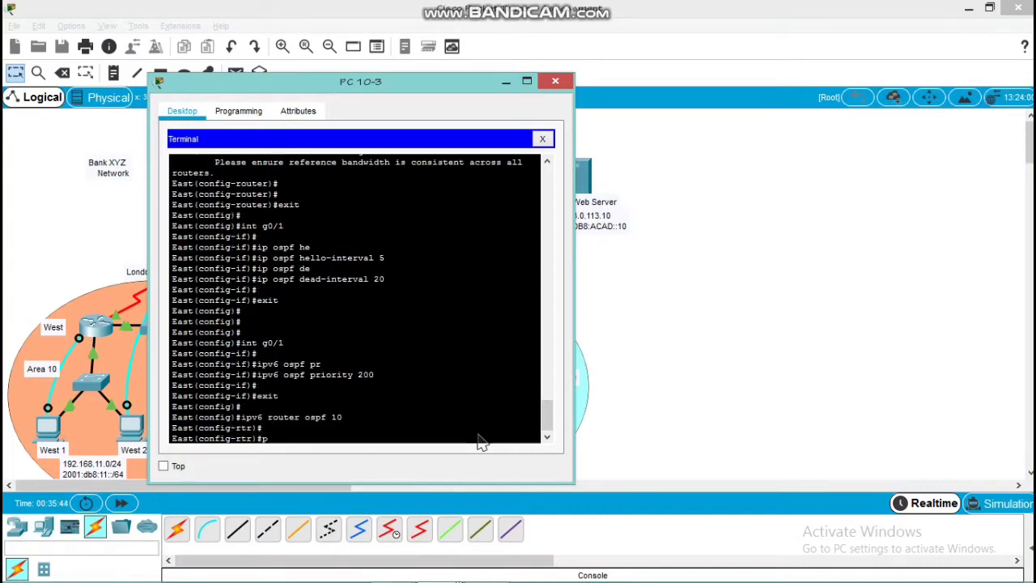
type("ass")
key("Tab")
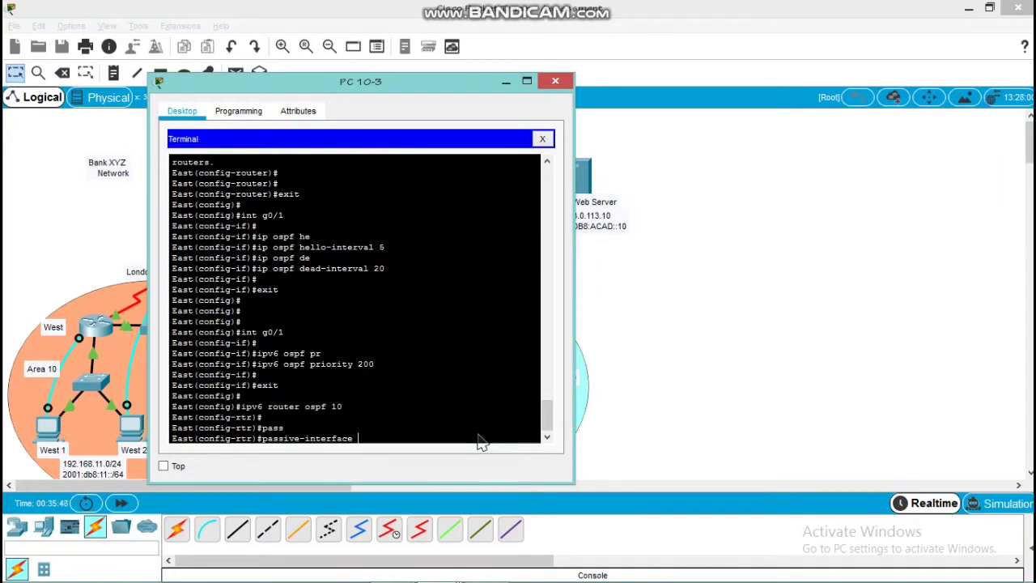
type("g0/")
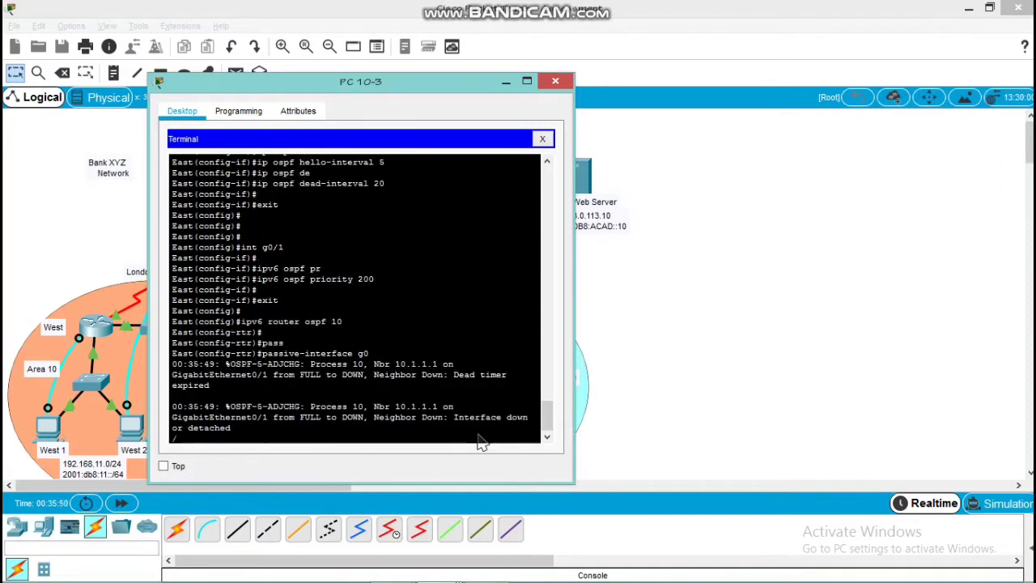
type("0")
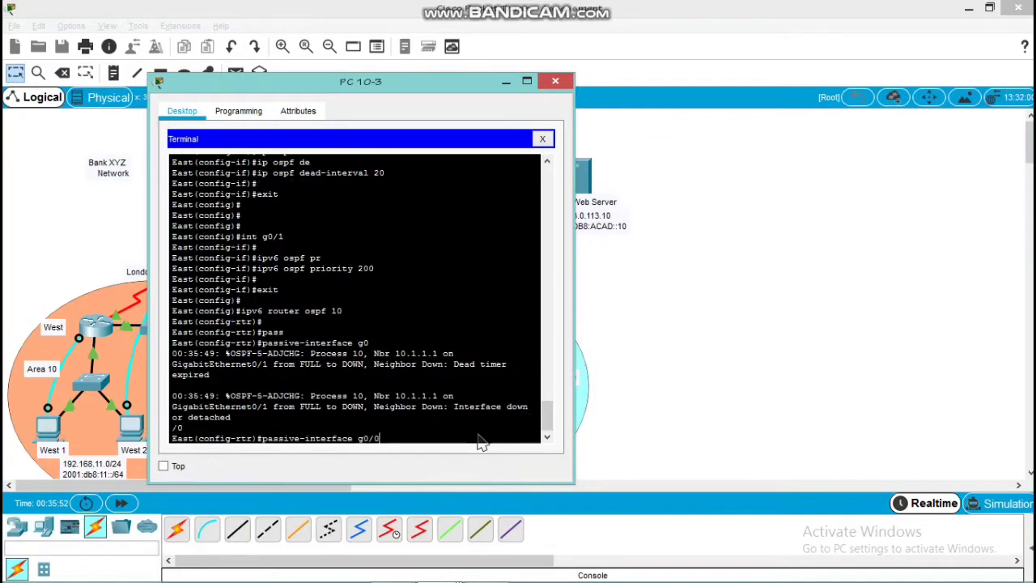
key("Return")
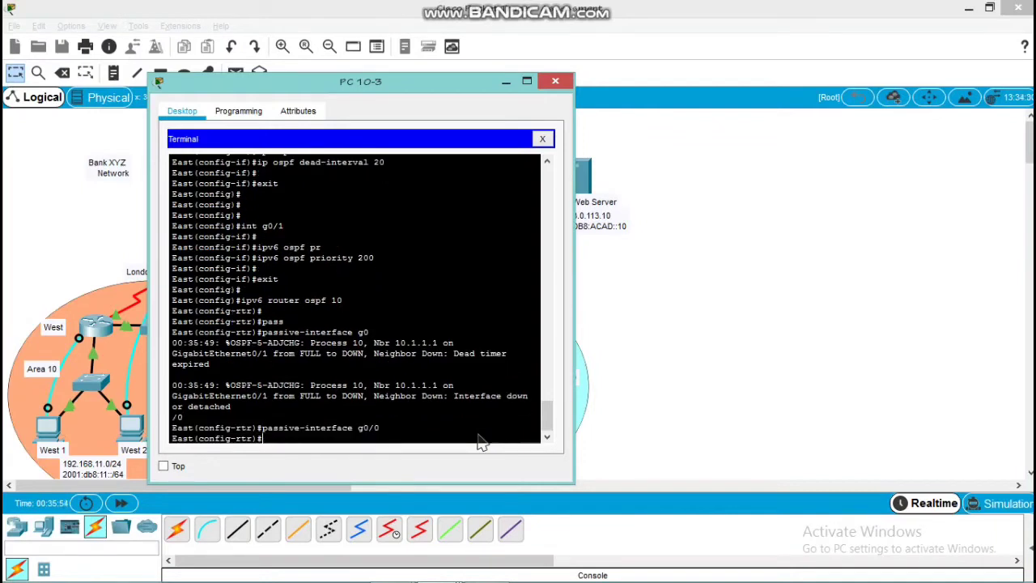
type("exit")
key("Return")
Enter East's g0/1 interface configuration and set its IPv6 OSPF hello interval to 5
key("Return")
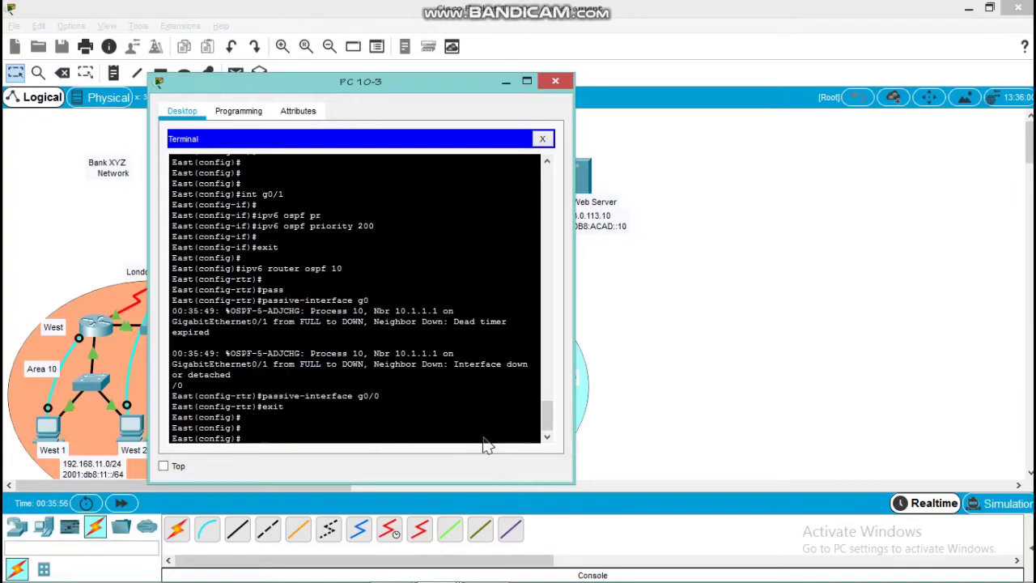
type("int g0/1")
key("Return")
key("Return")
key("Return")
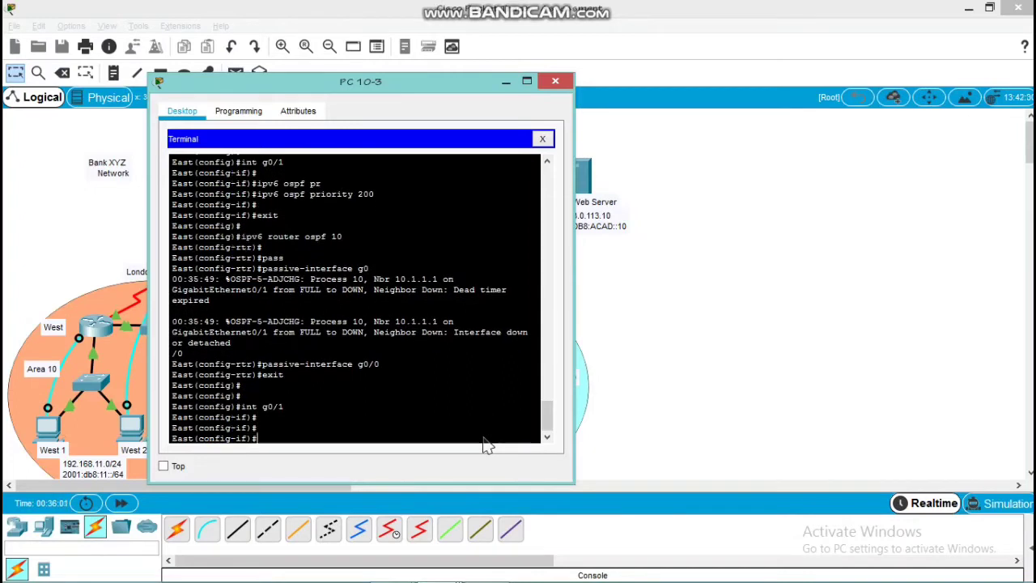
type("ipv6 ospf he")
key("Tab")
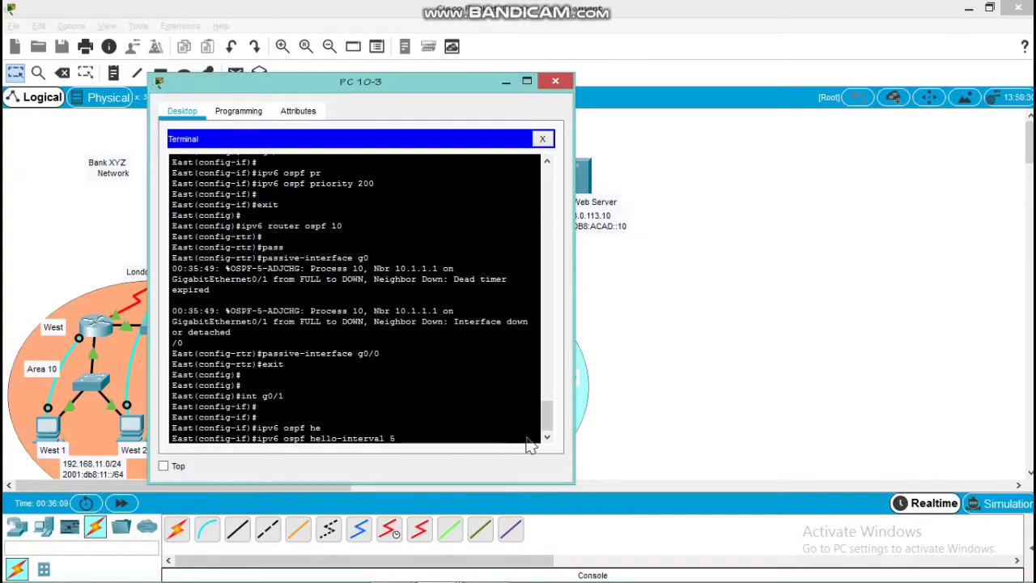
type("5")
key("Return")
Set the IPv6 OSPF dead interval on East's g0/1 interface to 20 and return to global configuration mode
type("ipv6 ospf ")
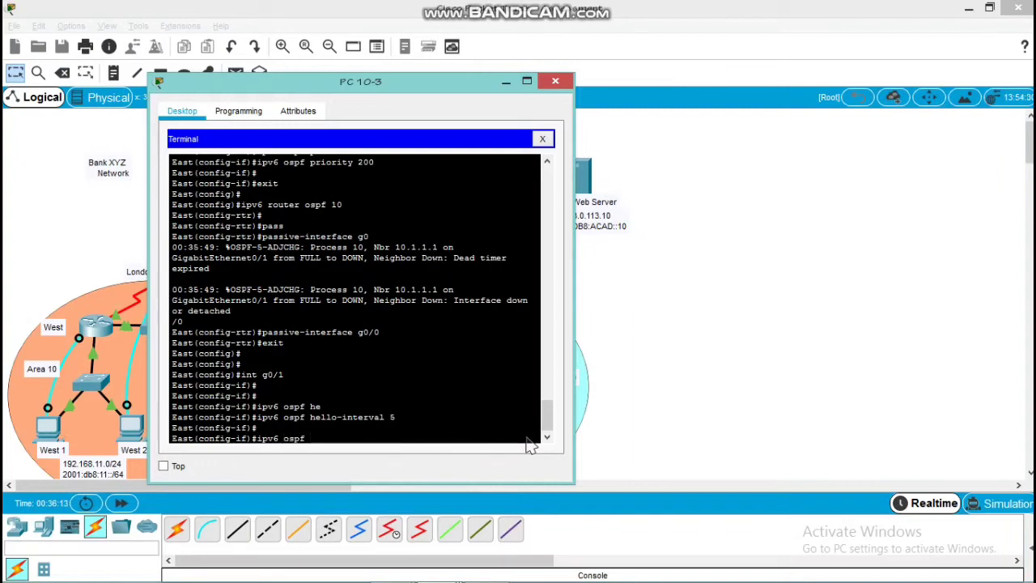
type("de")
key("Tab")
type("20")
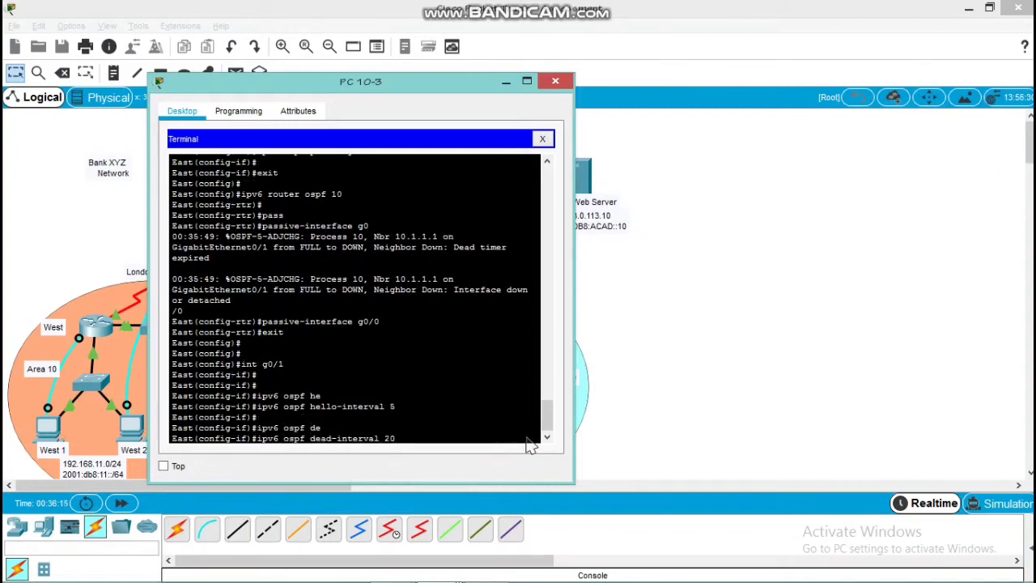
key("Return")
type("e")
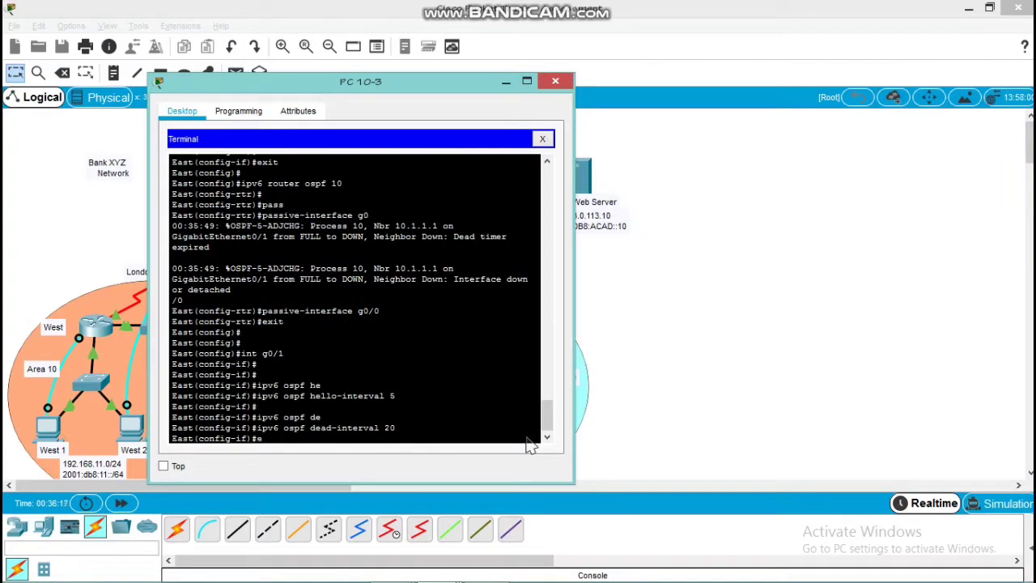
type("xit")
key("Return")
key("Return")
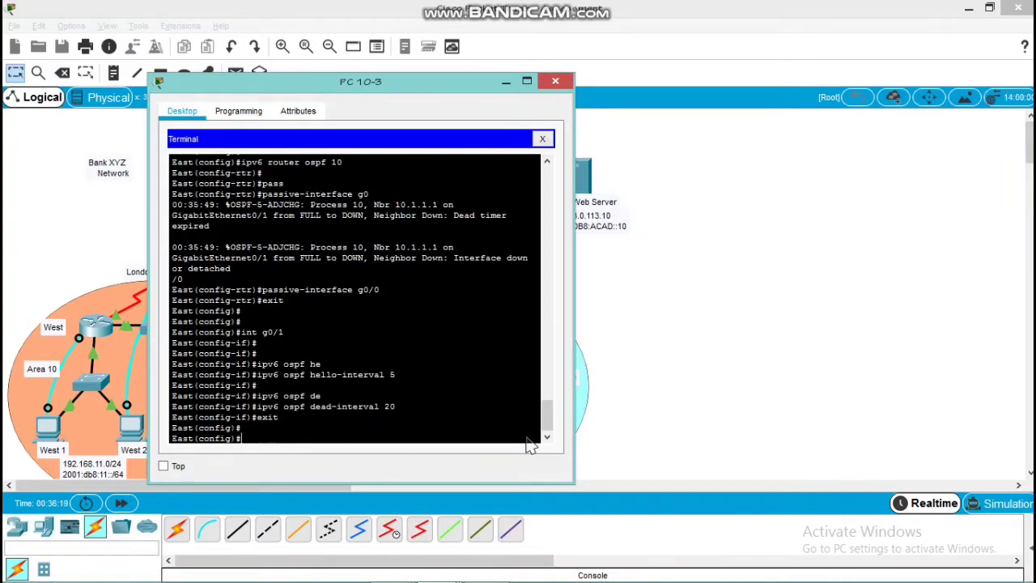
Set the auto-cost reference bandwidth to 1000 in East's IPv6 OSPF process 10
type("ipv6")
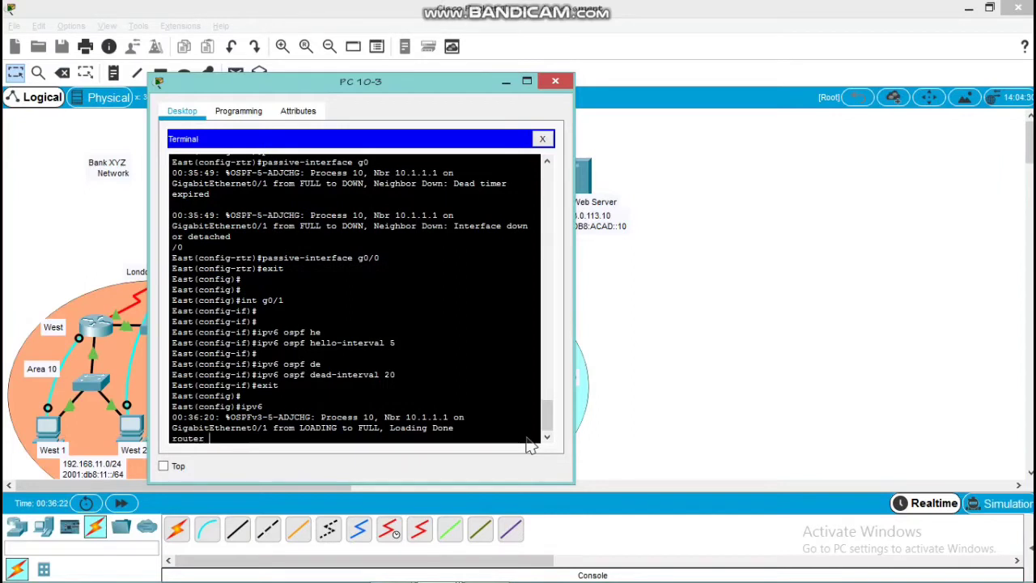
type(" router")
key("Return")
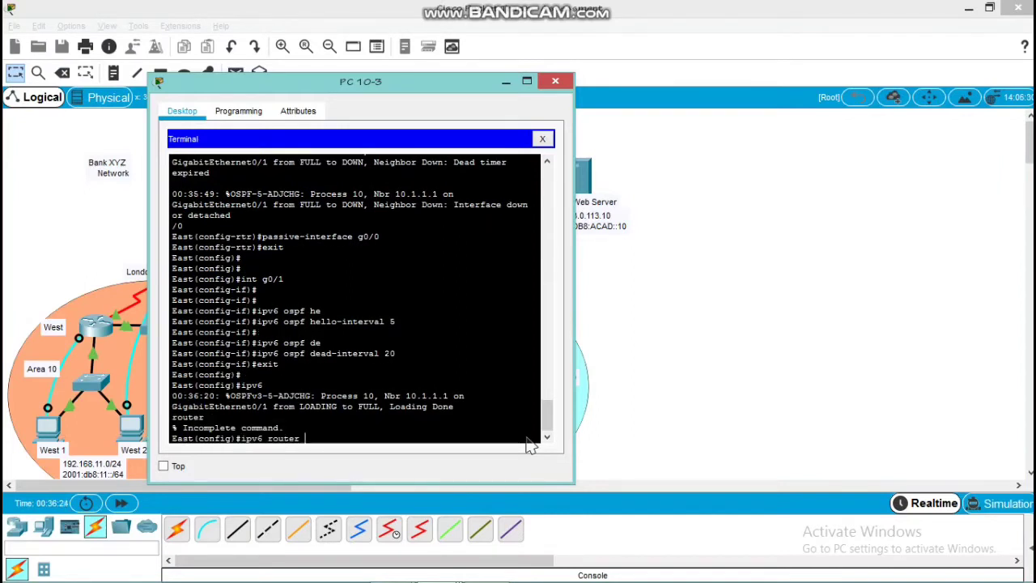
type("ospf 10")
key("Return")
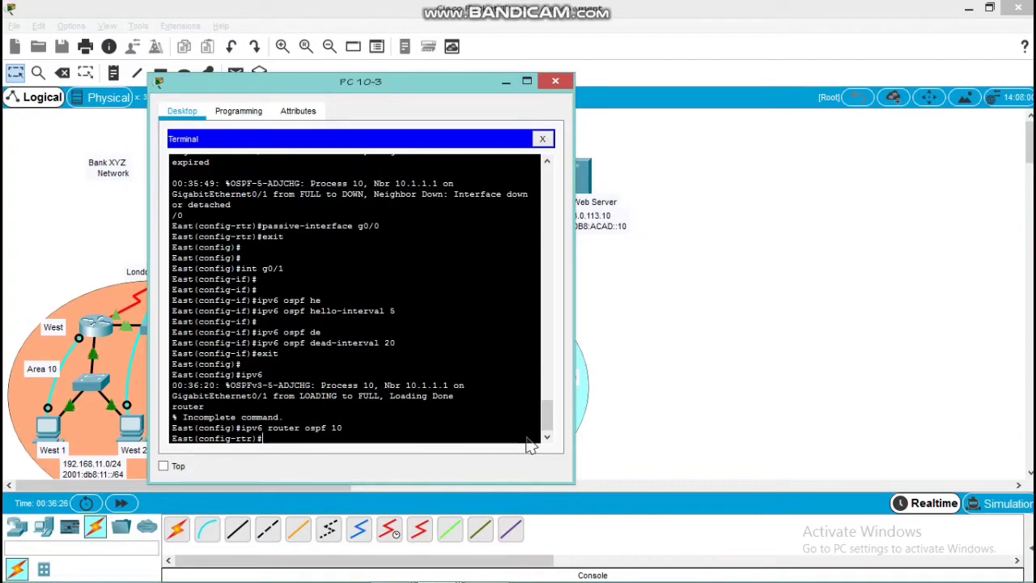
type("aut")
key("Tab")
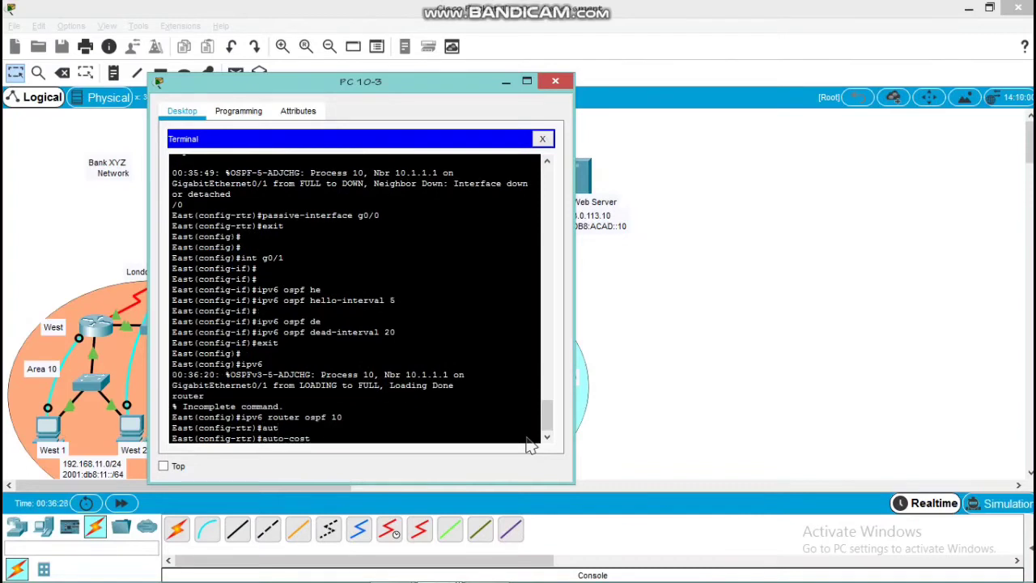
type("ref")
key("Tab")
type("ba")
key("BackSpace")
key("BackSpace")
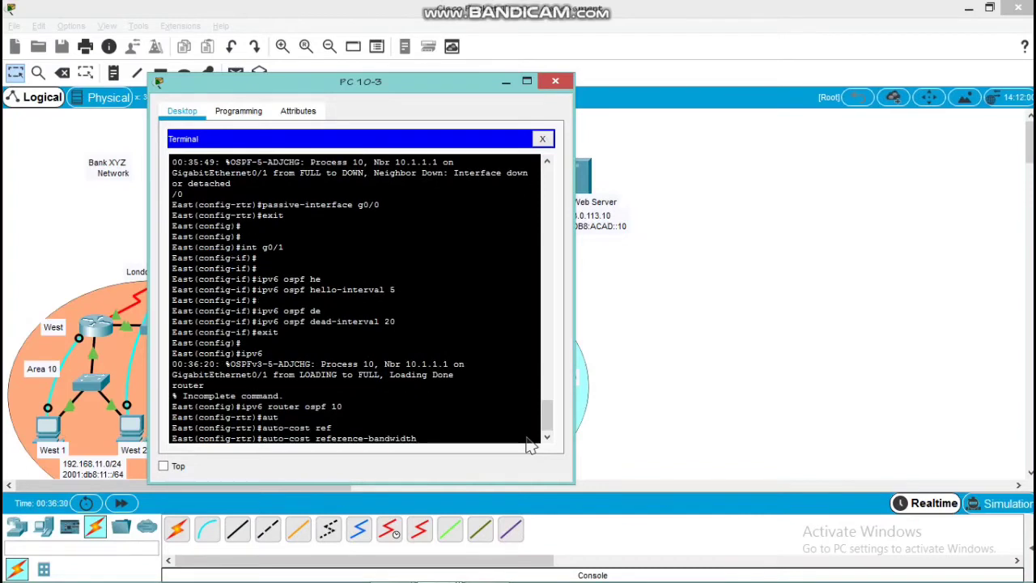
type("1000")
key("Return")
key("Return")
key("Return")
key("Return")
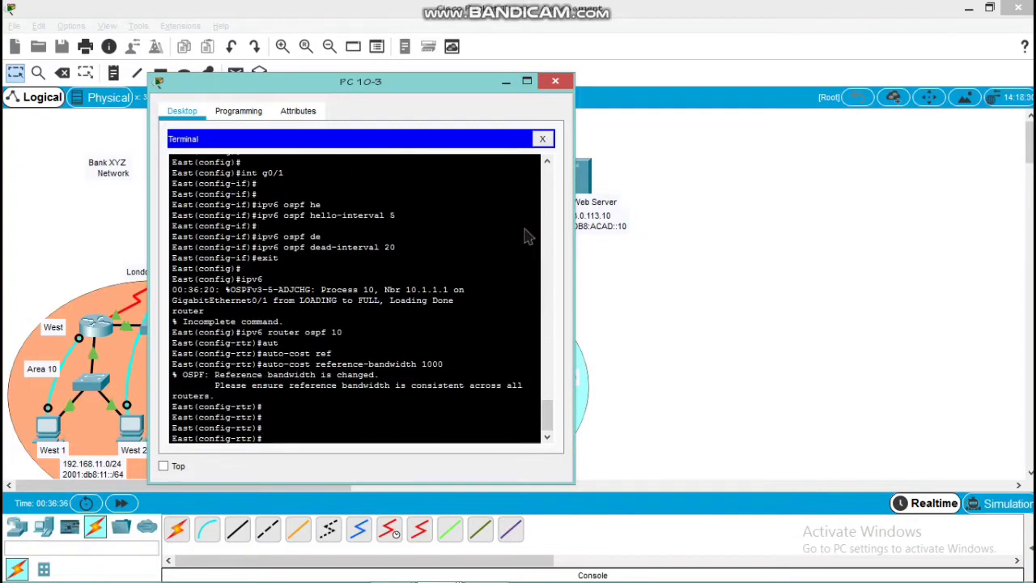
Close the PC window for East and review the Router Dubai requirements in the PT Activity instructions
left_click(551, 81)
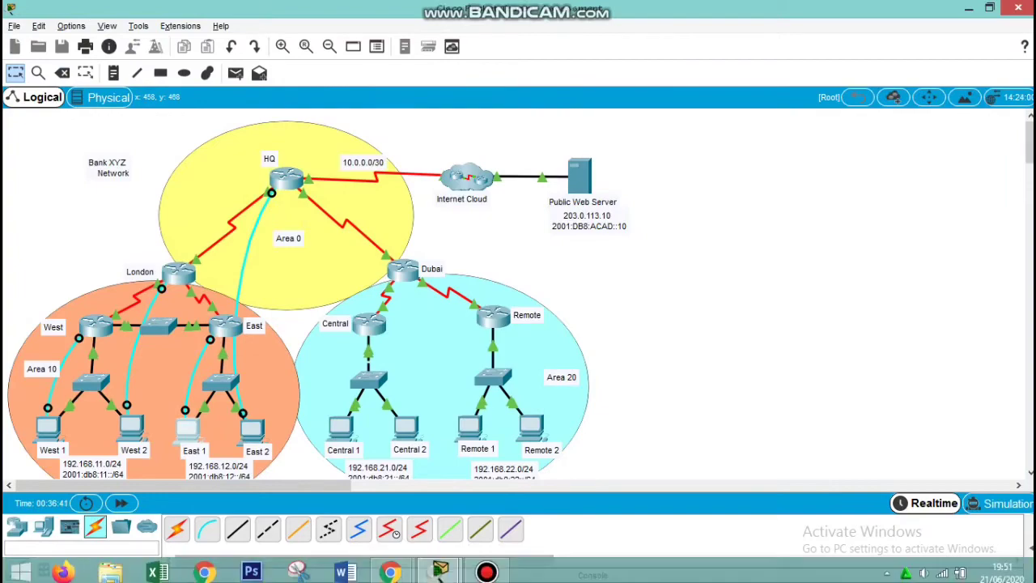
mouse_move(439, 567)
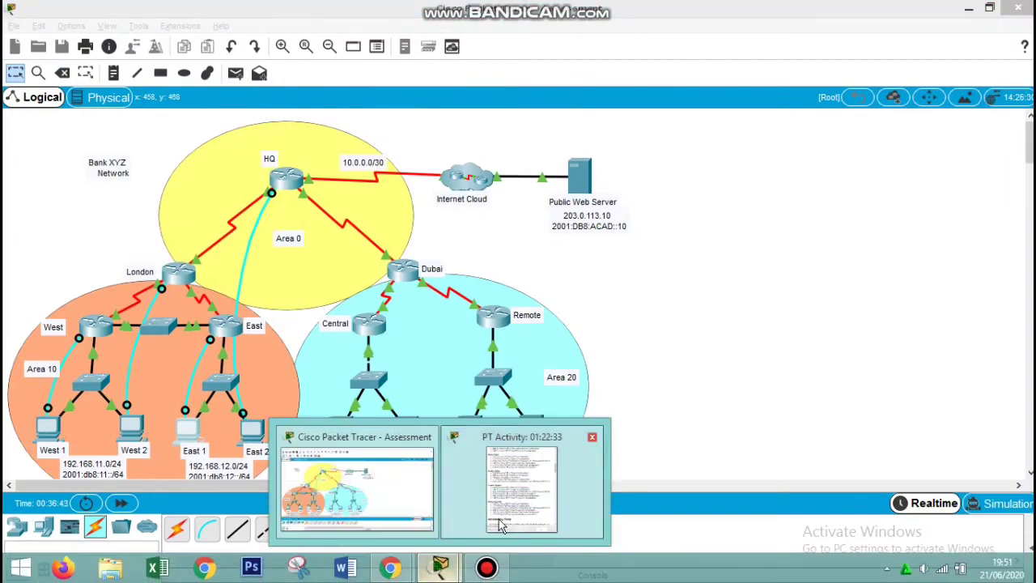
left_click(494, 535)
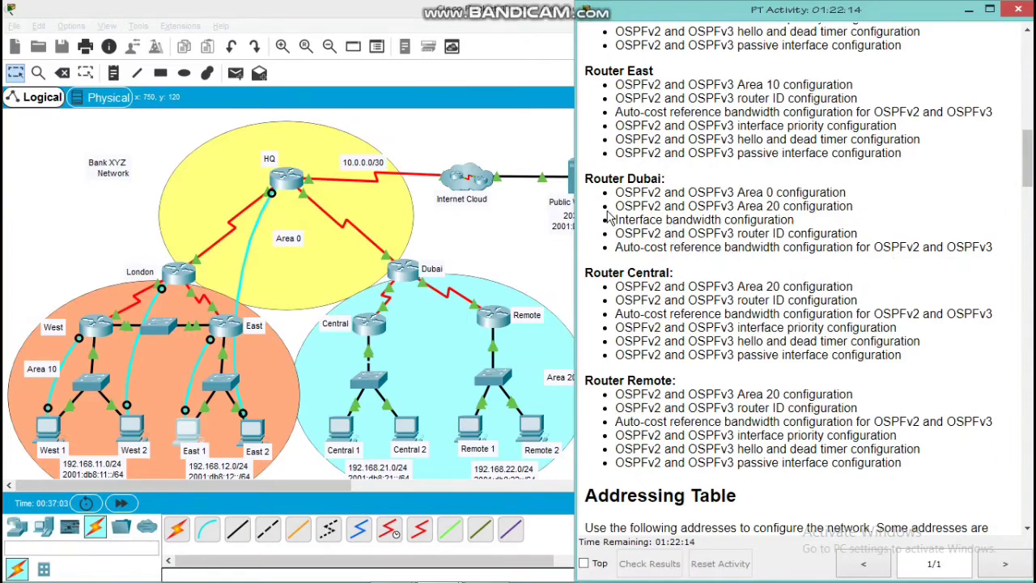
left_click(517, 237)
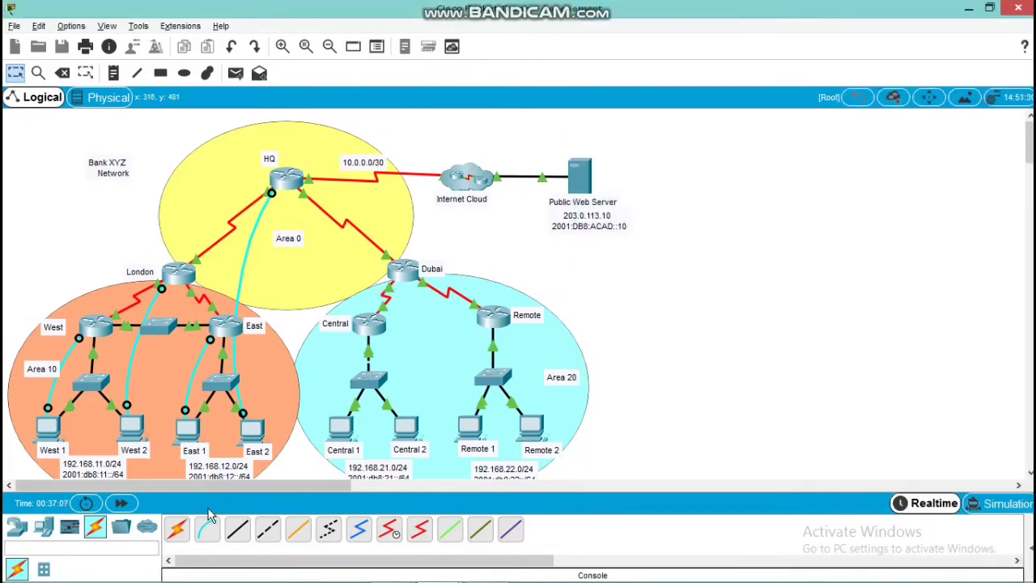
left_click(208, 529)
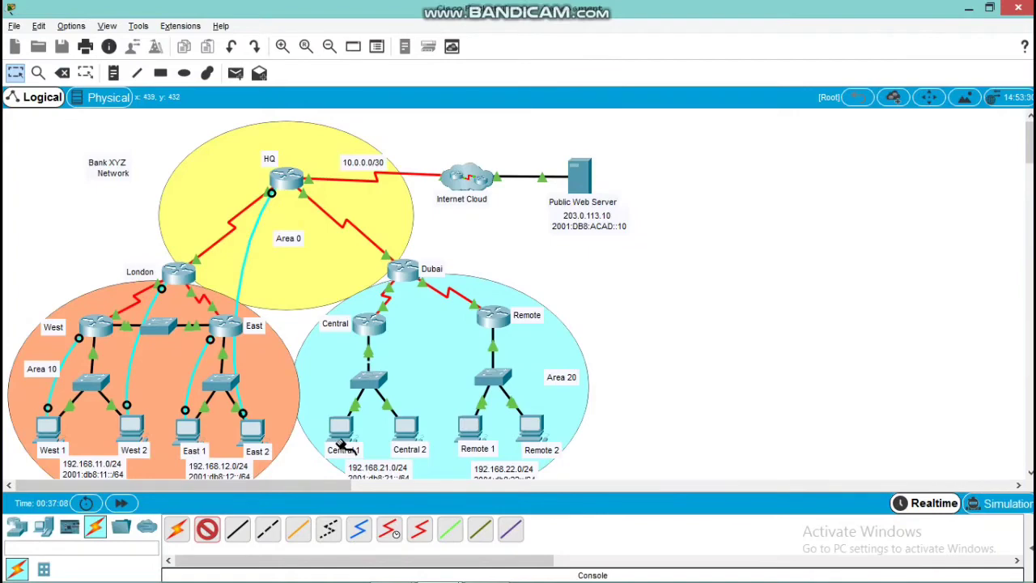
left_click(340, 445)
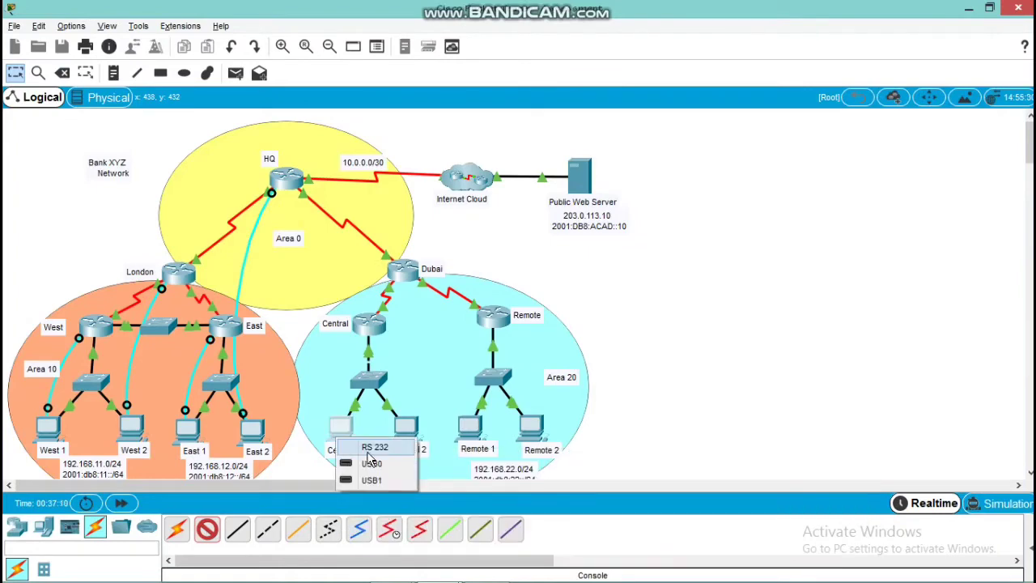
left_click(369, 384)
mouse_move(373, 321)
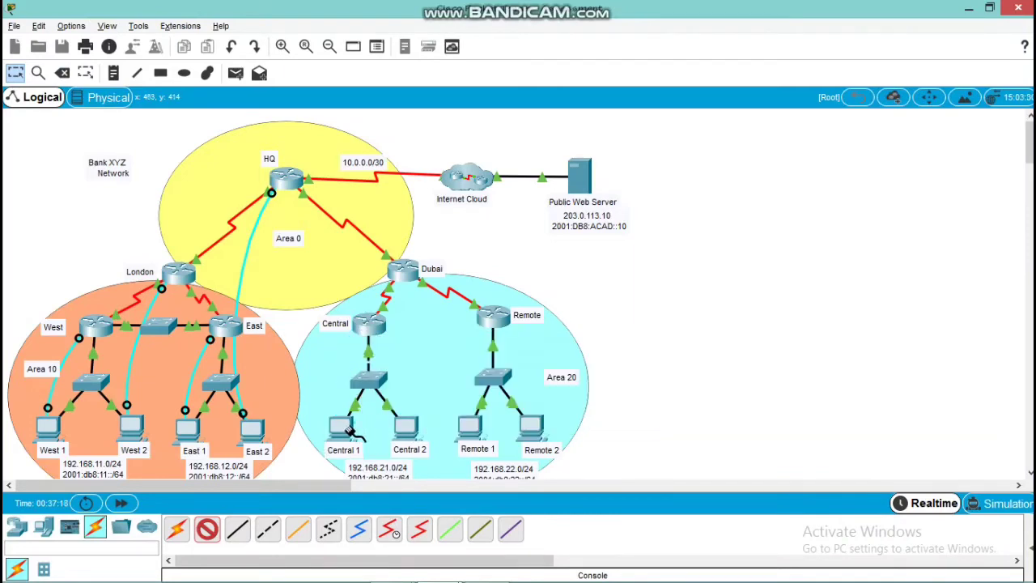
left_click(346, 428)
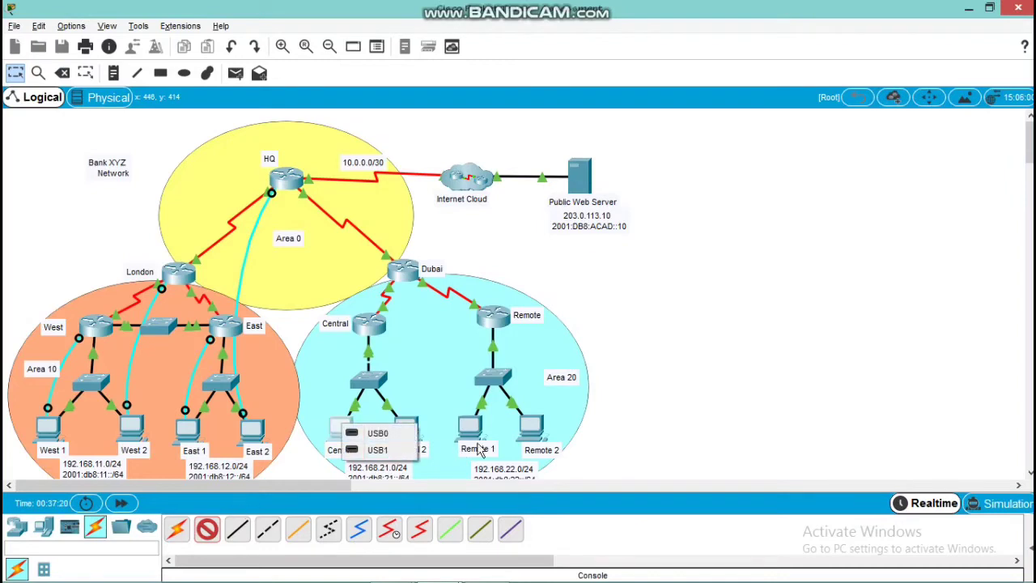
left_click(608, 416)
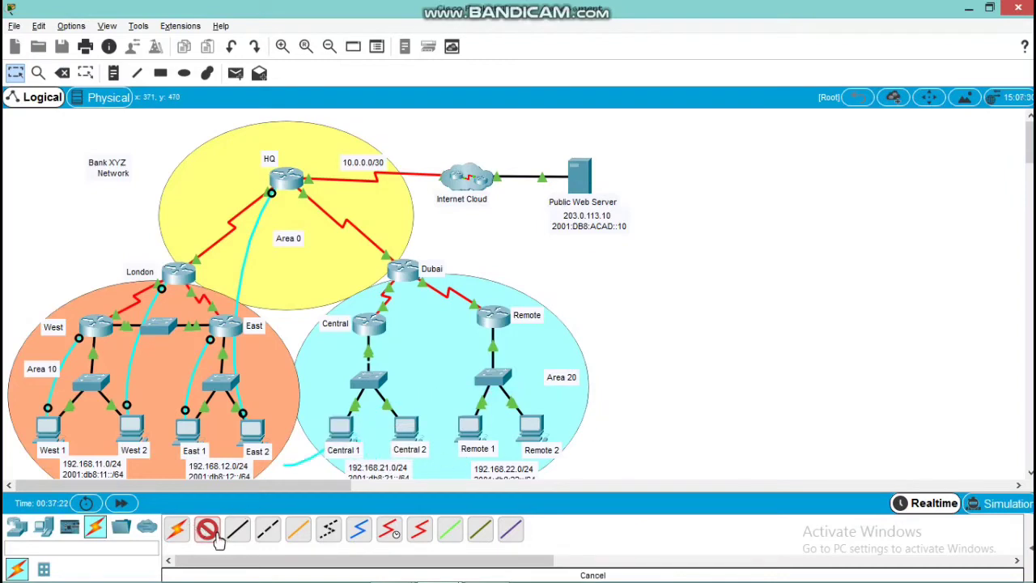
left_click(217, 538)
Connect a console cable from the Central 2 PC's RS 232 port to the Dubai router's Console port
left_click(409, 427)
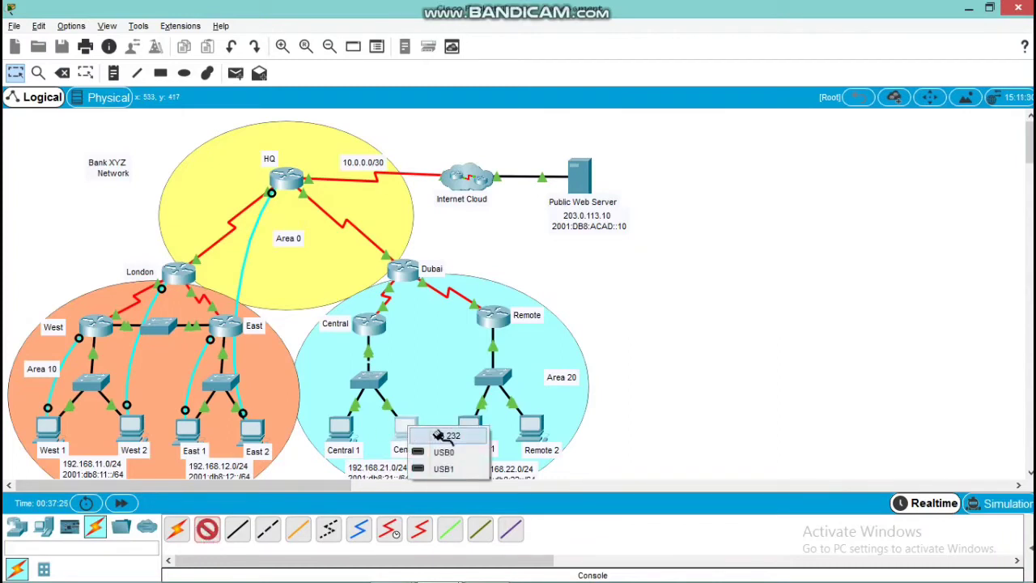
left_click(441, 436)
left_click(405, 271)
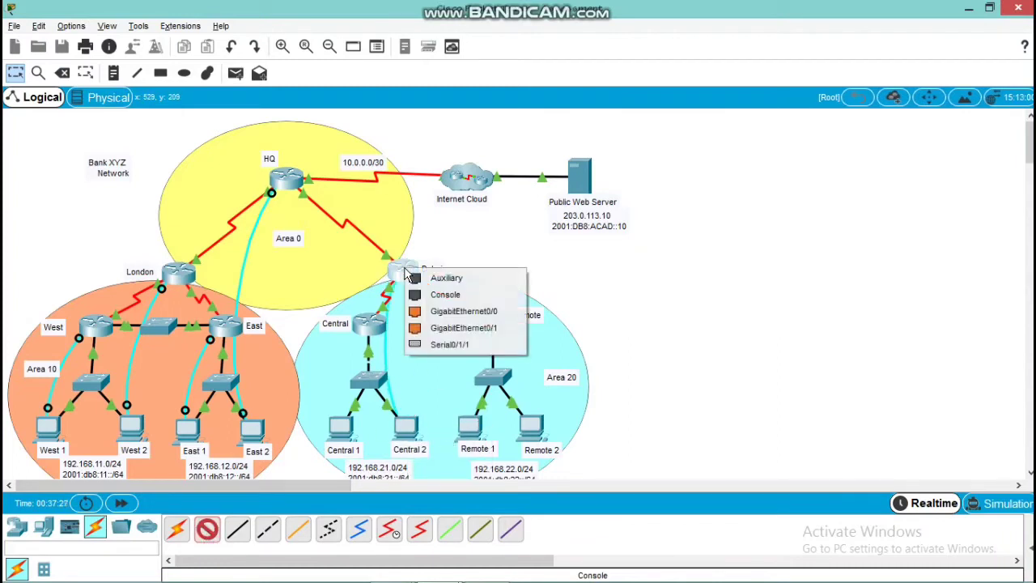
left_click(444, 295)
Open a terminal session on the Central 2 PC with the default settings and bring up Dubai's command prompt
left_click(406, 427)
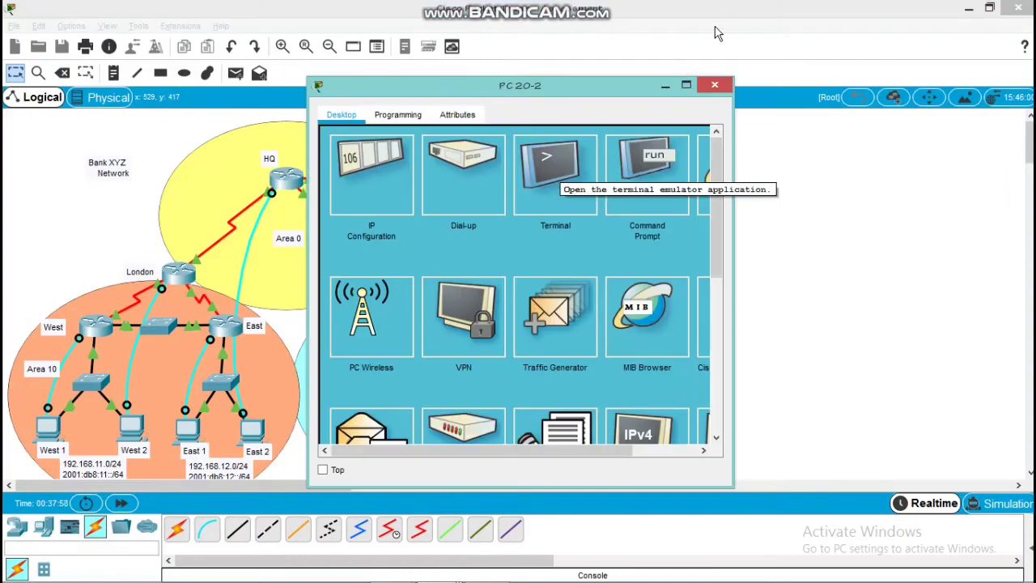
left_click(664, 85)
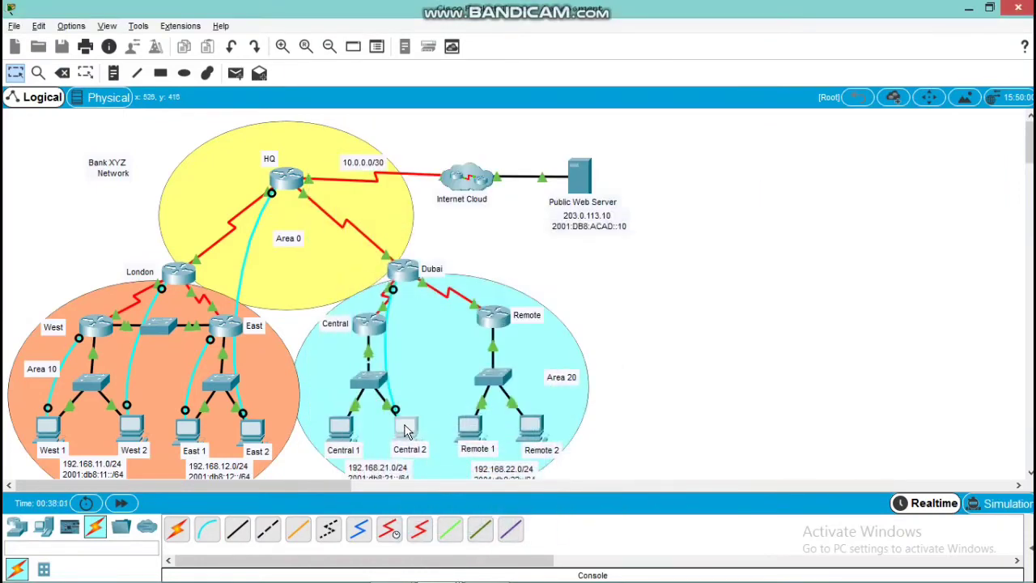
left_click(406, 429)
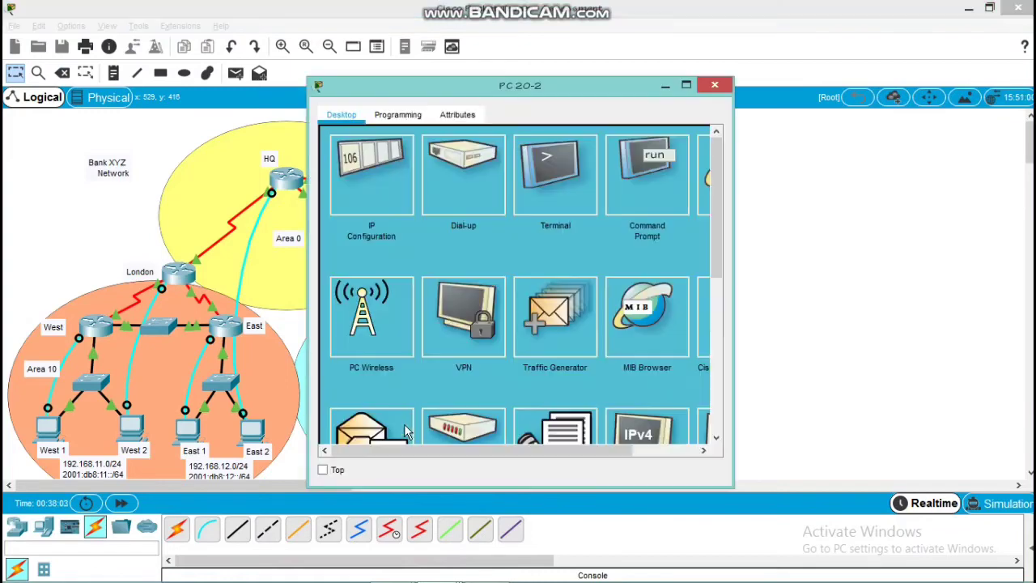
left_click(530, 166)
left_click(669, 285)
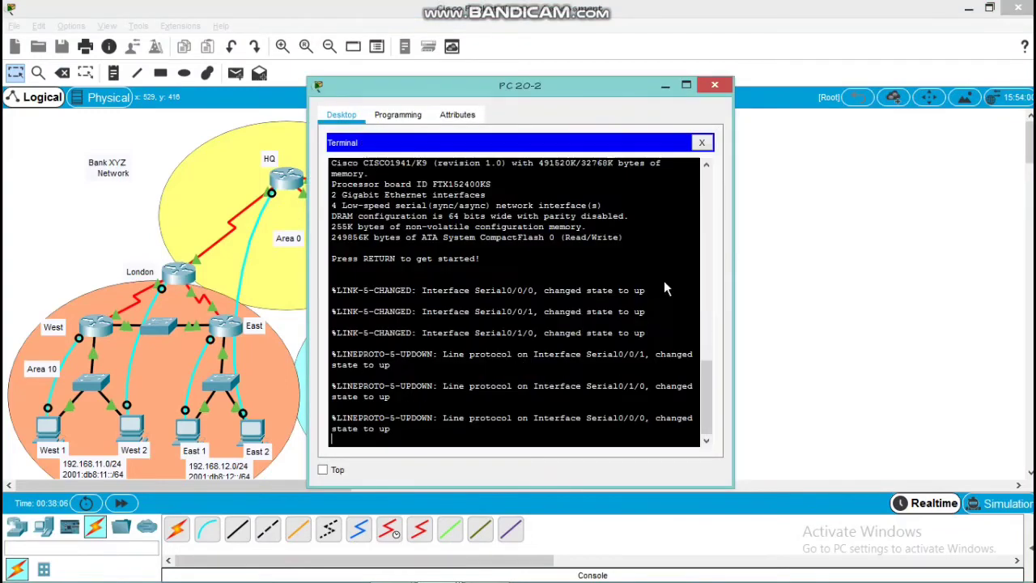
key("Return")
key("Return")
key("Return")
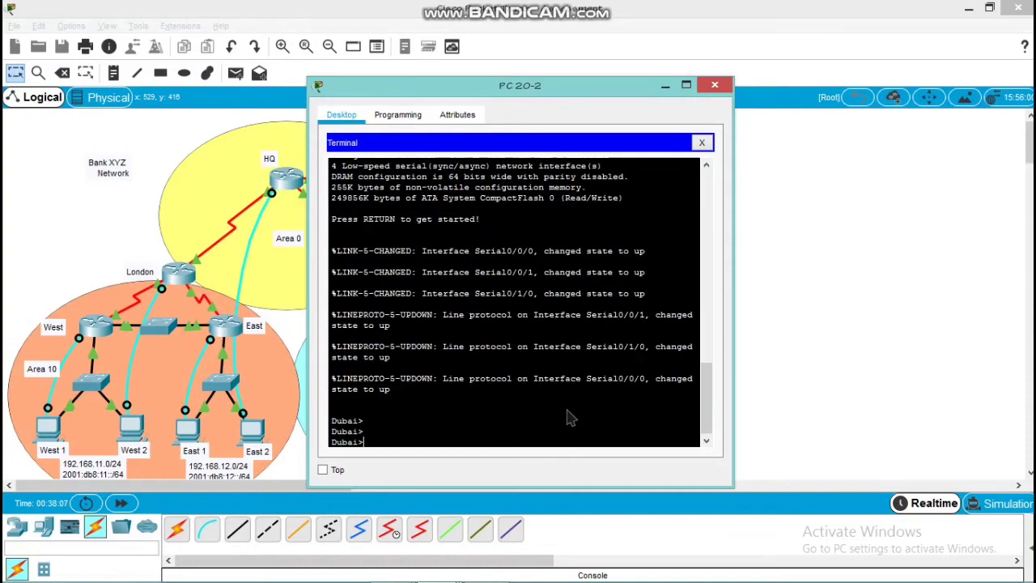
Enter privileged EXEC mode and global configuration mode on the Dubai router
type("en")
key("Return")
key("Return")
type("conf")
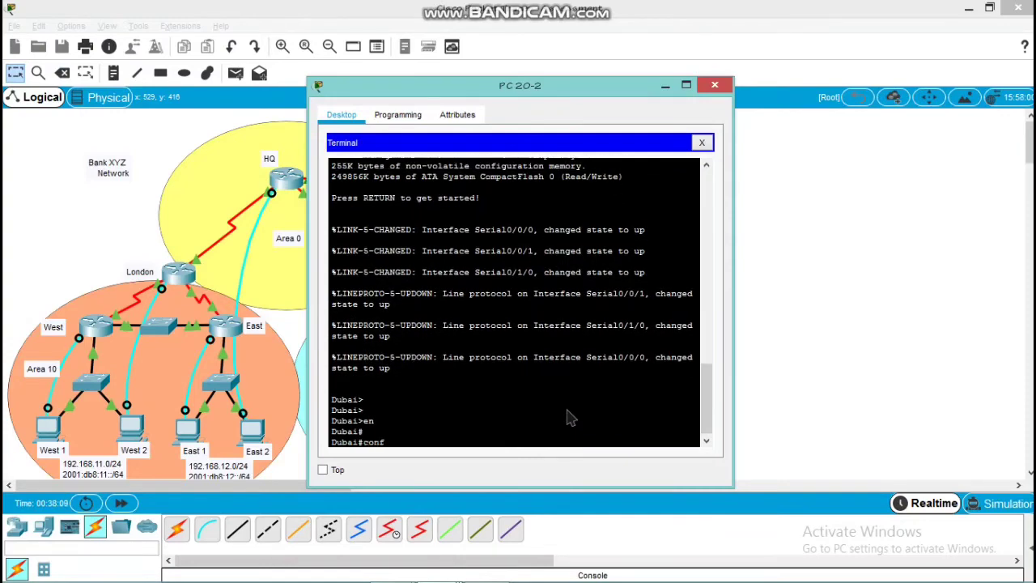
type(" t")
key("Return")
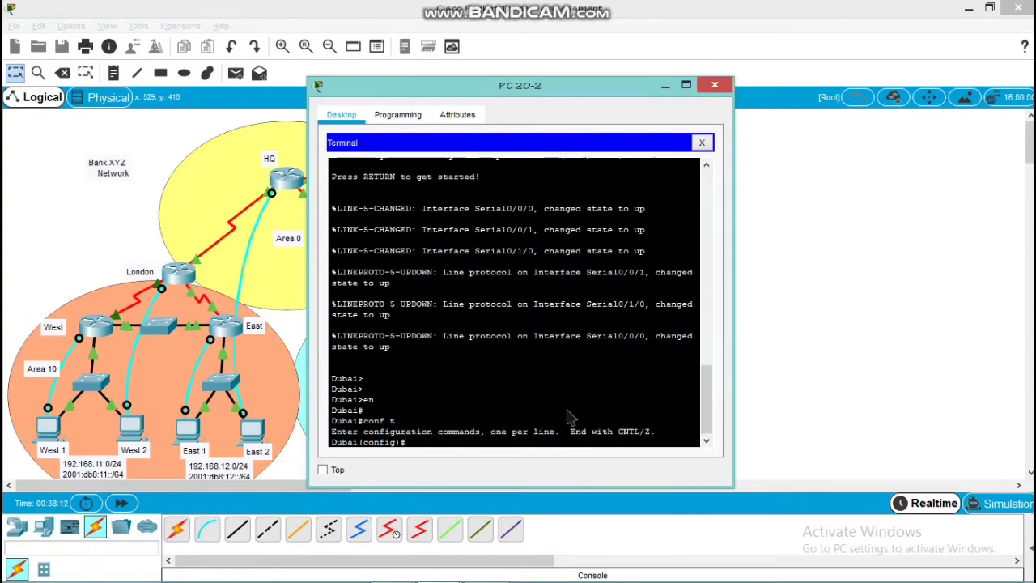
key("Return")
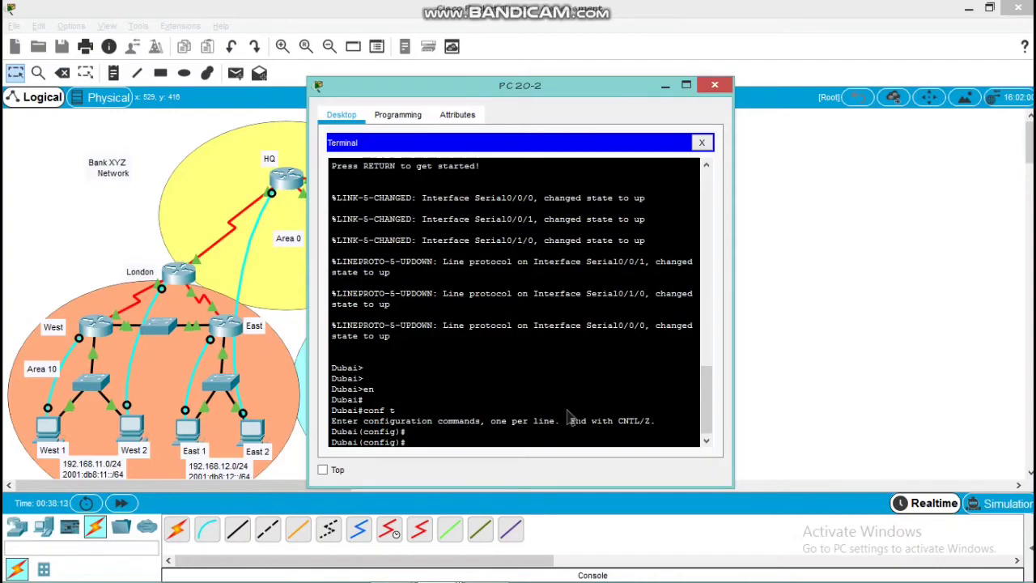
Enter OSPF process 10 on Dubai and advertise network 10.10.20.0 with wildcard mask 0.0.0.3 in area 0
type("router ospf 10")
key("Return")
type("netw")
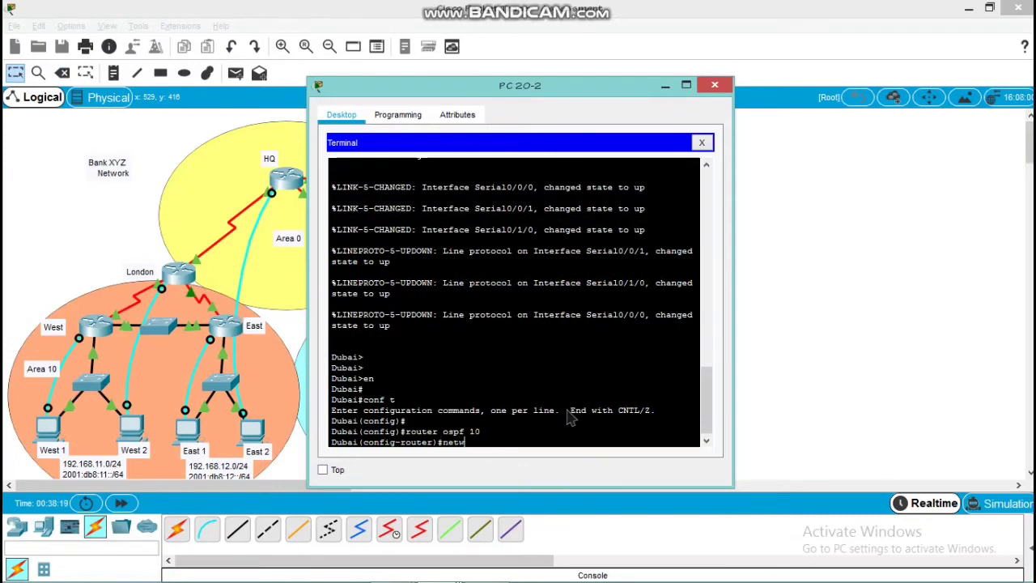
type("ork 10.10.20.0 0.0.0.3 rea")
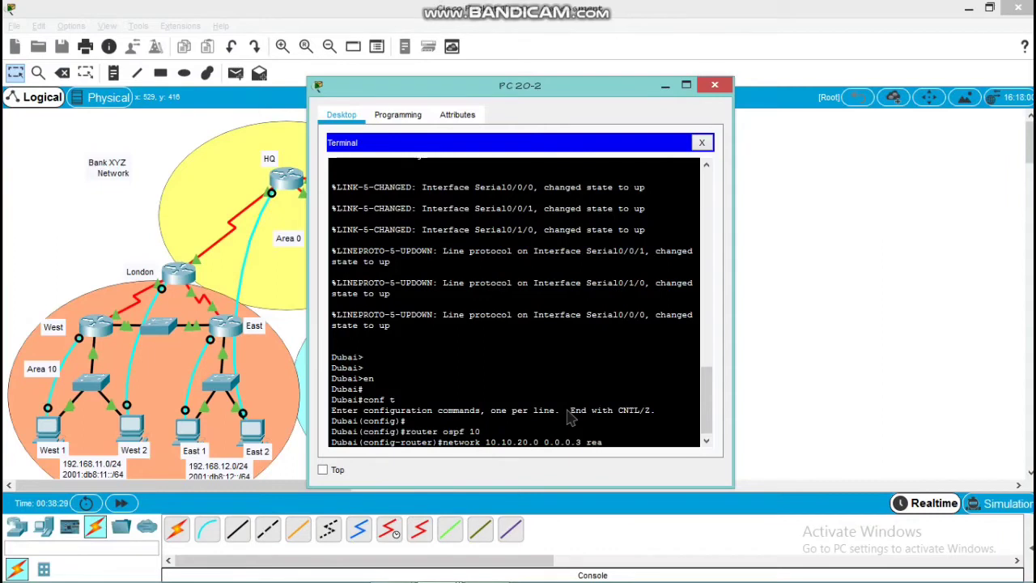
key("BackSpace")
key("BackSpace")
key("BackSpace")
key("BackSpace")
type("area 0")
key("Return")
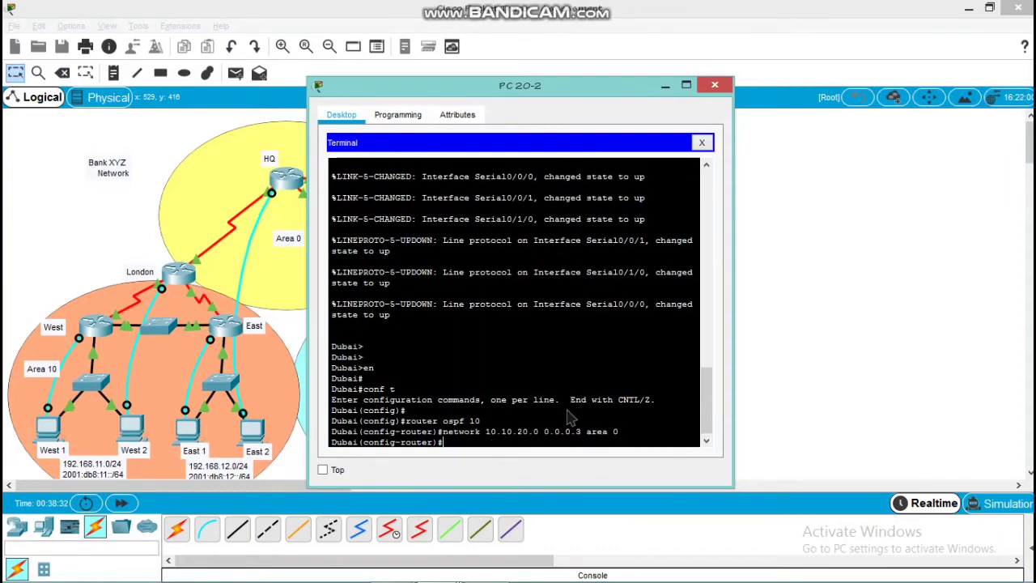
Advertise network 172.16.20.0 with wildcard mask 0.0.0.3 in area 20 under Dubai's OSPF process 10
type("network 172.16.20.0 0.0.0.")
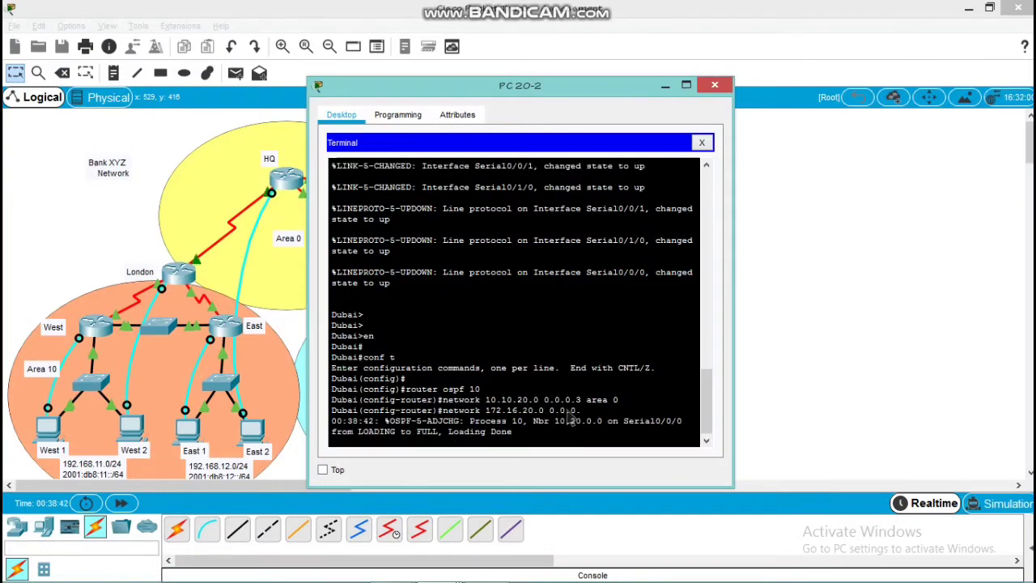
type("3 area 20")
key("Return")
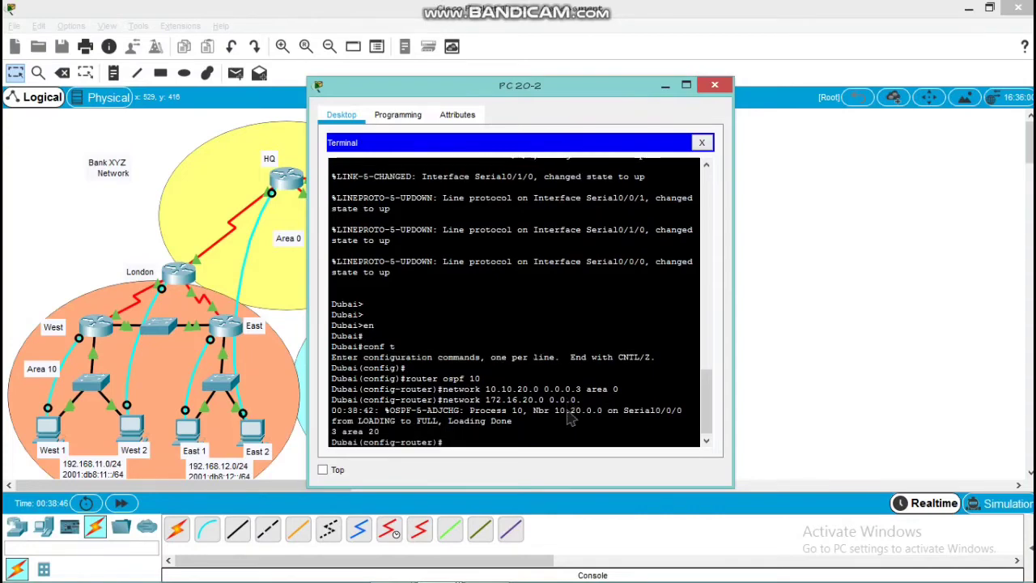
key("Up")
key("Return")
Advertise network 172.16.20.4 with wildcard mask 0.0.0.3 in area 20 on Dubai
type("network")
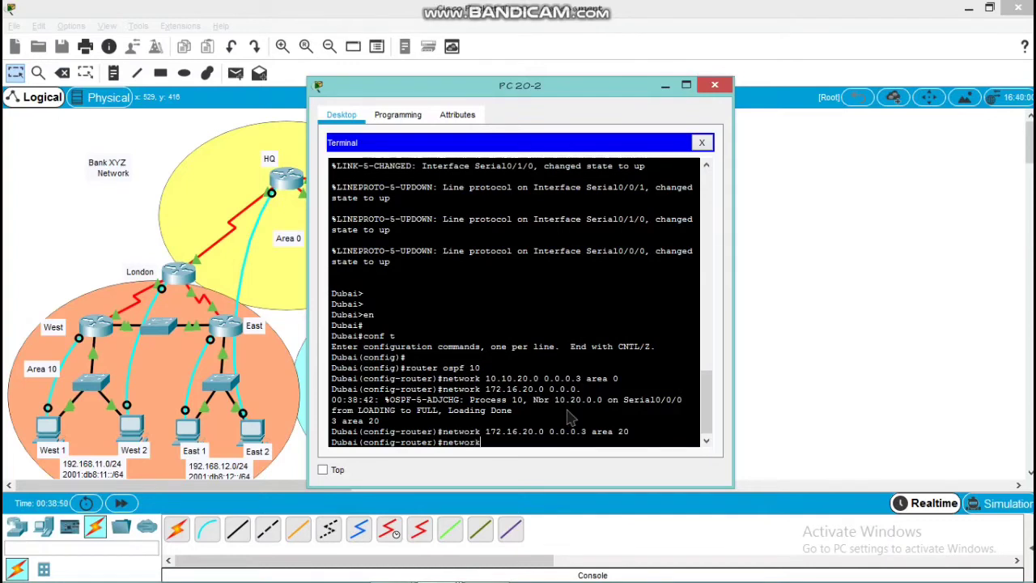
type(" 172.16.20.4 0.0.0.3 area 20")
key("Return")
key("Return")
Set Dubai's OSPFv2 router ID to 20.0.0.0
type("rout")
key("Tab")
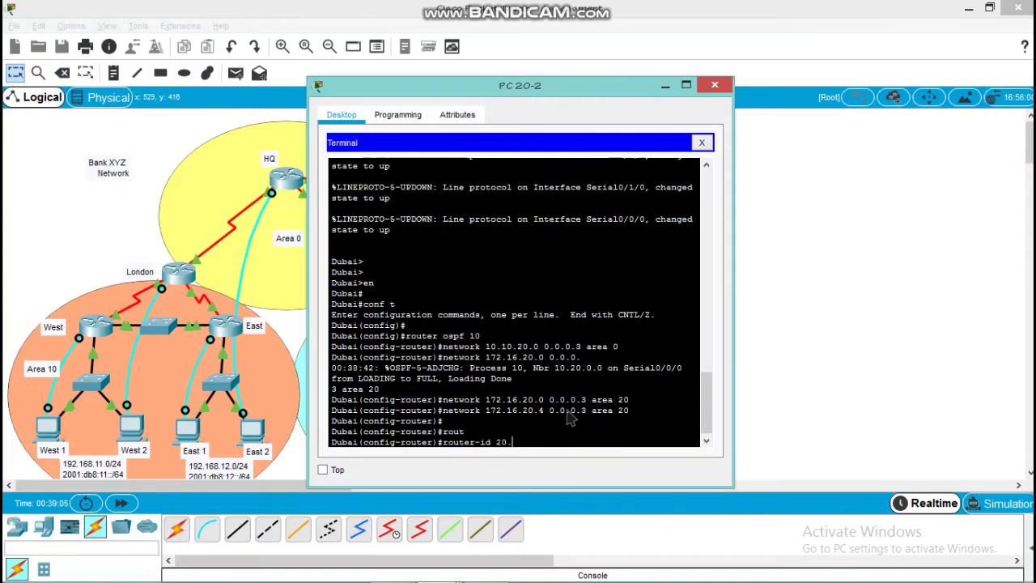
type("20.0.0.0")
key("Return")
key("Return")
key("Return")
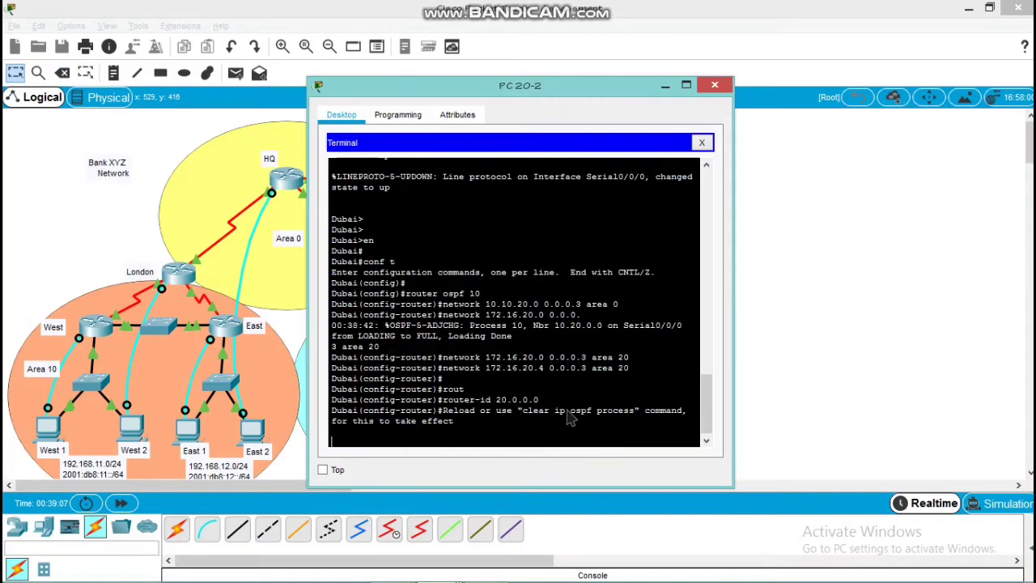
Clear the IP OSPF process on Dubai and answer yes to resetting all OSPF processes
type("do cl")
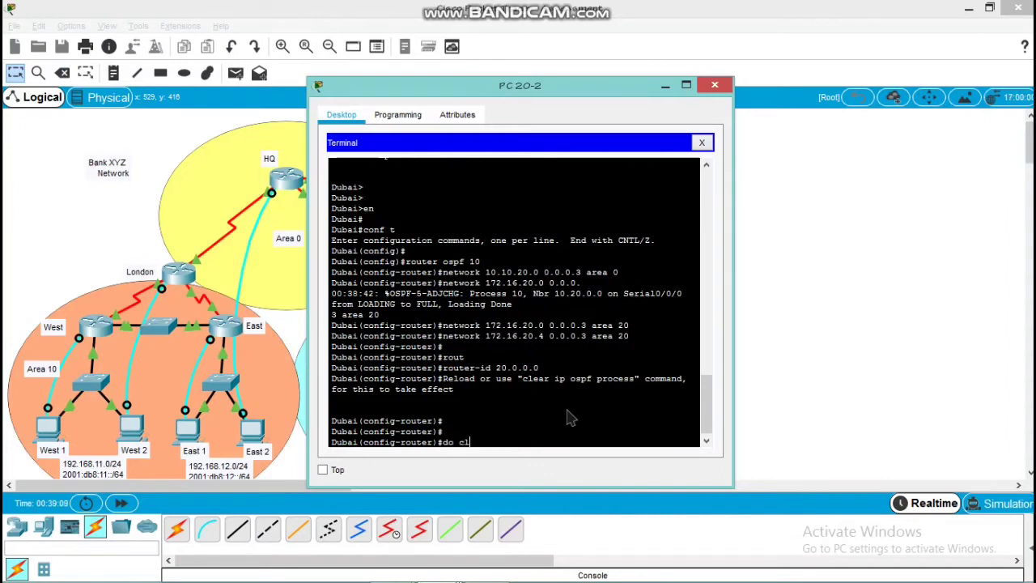
type("ear ip ospf process")
key("Return")
type("yes")
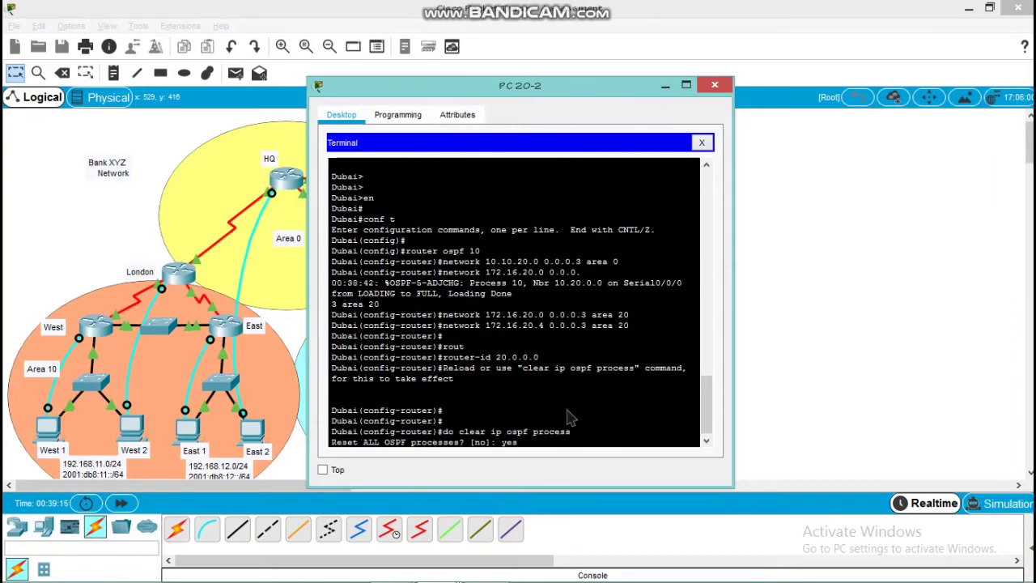
key("Return")
Return Dubai to global configuration mode and enable IPv6 unicast routing
key("Return")
key("Return")
type("er)#e")
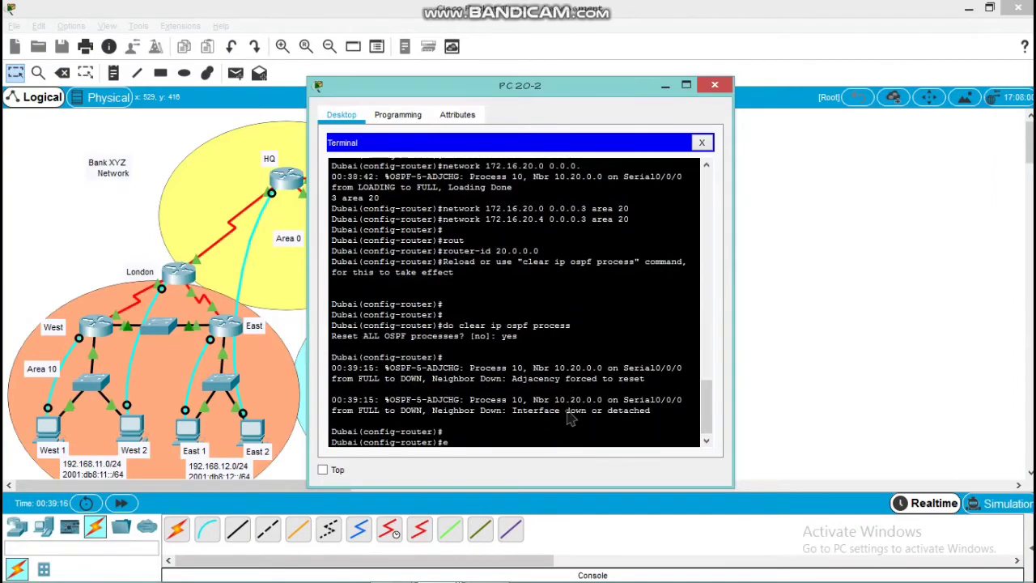
type("xit")
key("Return")
key("Return")
key("Return")
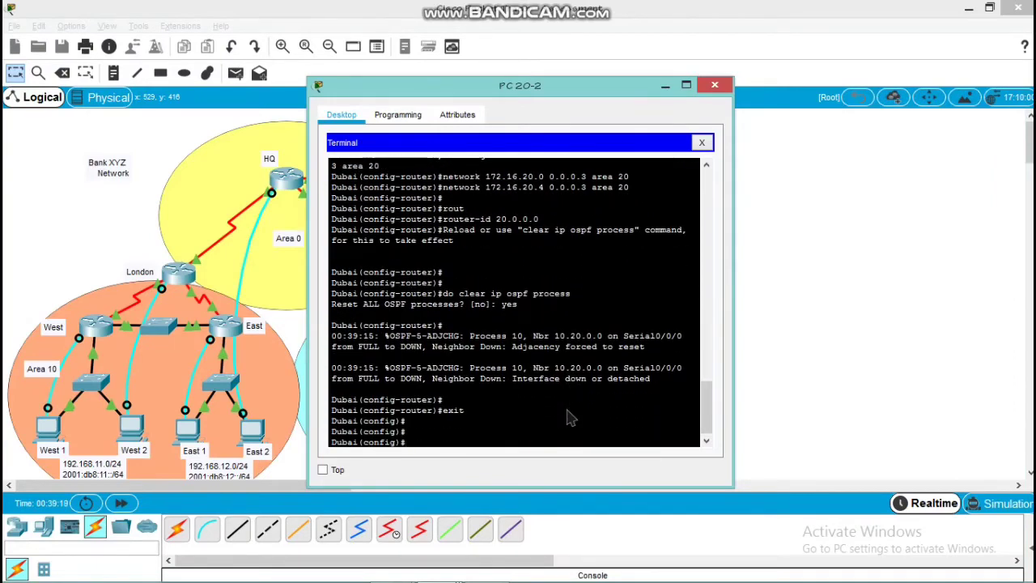
type("ipv6 un")
key("Tab")
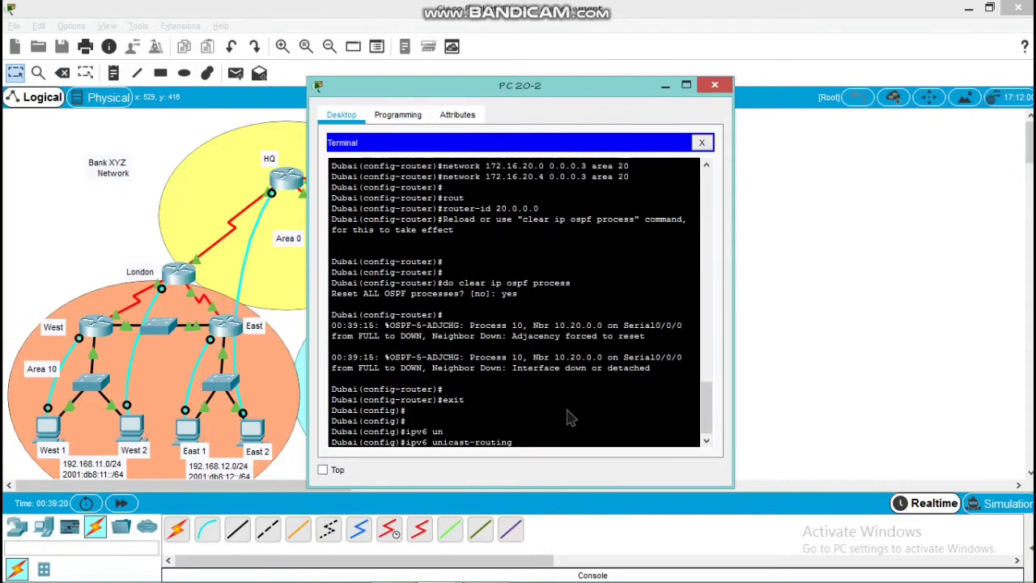
key("Return")
key("Return")
key("Return")
Enable IPv6 OSPF process 10 in area 0 on Dubai's s0/0/0 interface and return to global configuration mode
type("int")
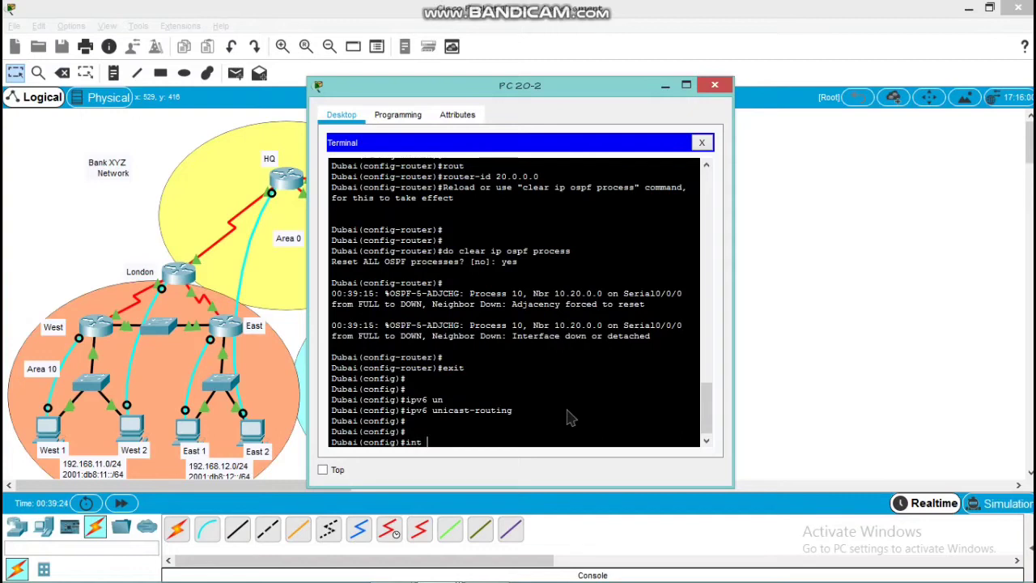
type(" s0/0/0")
key("Return")
key("Return")
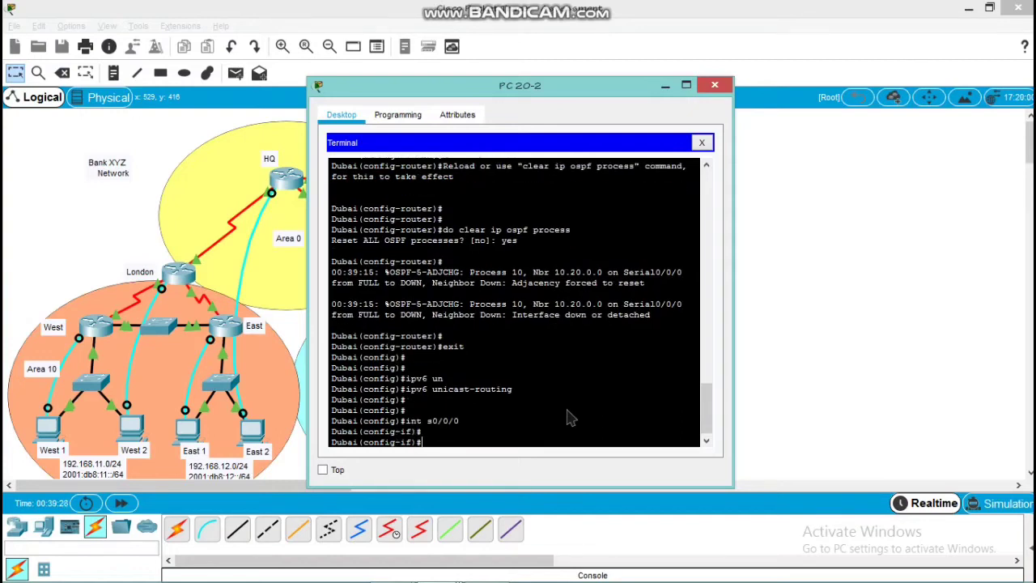
type("ipv6 ospf 10 area 0")
key("Return")
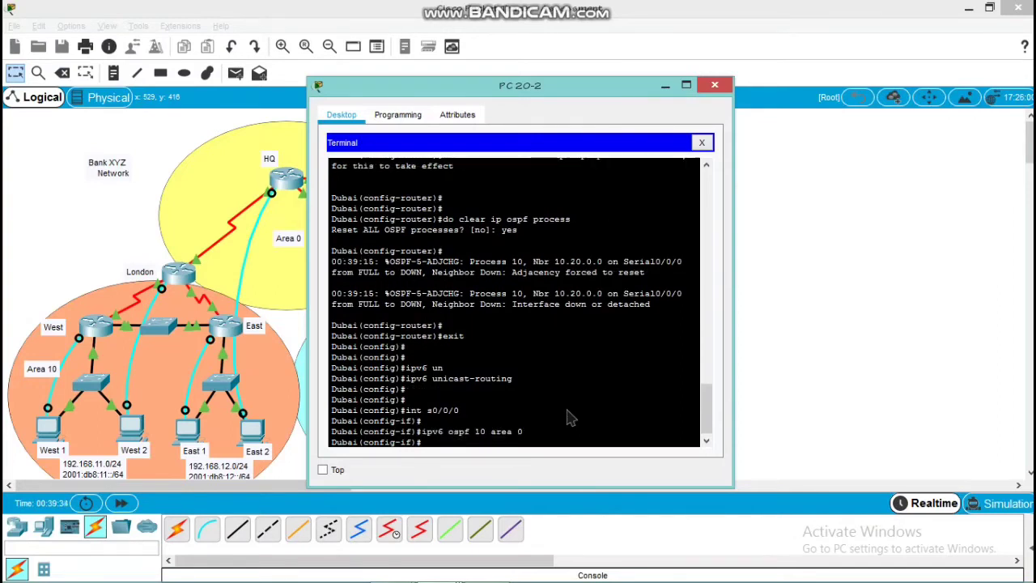
type("exit")
key("Return")
key("Return")
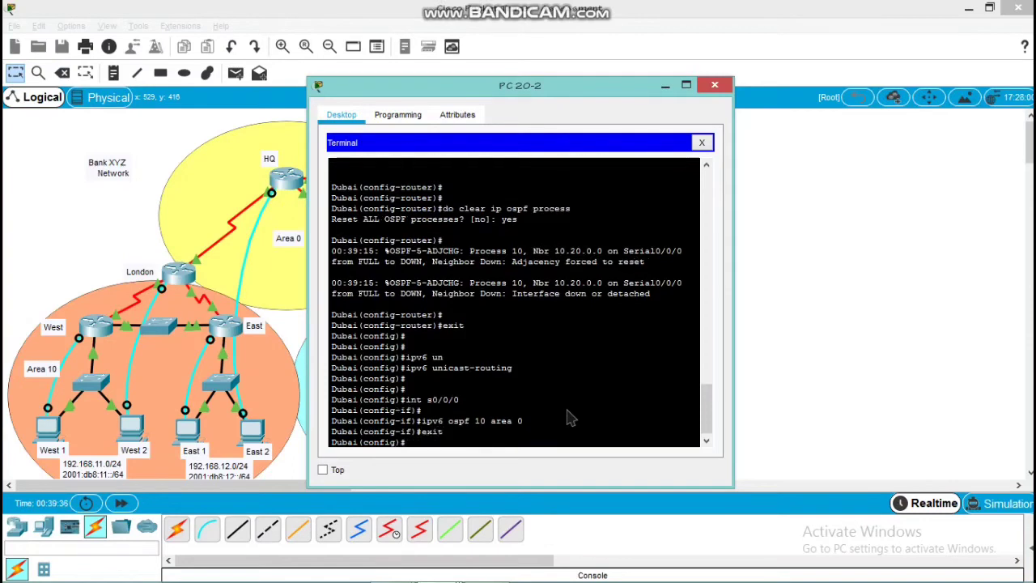
Enable IPv6 OSPF process 10 in area 20 on Dubai's s0/1/0 interface and return to global configuration mode
type("int")
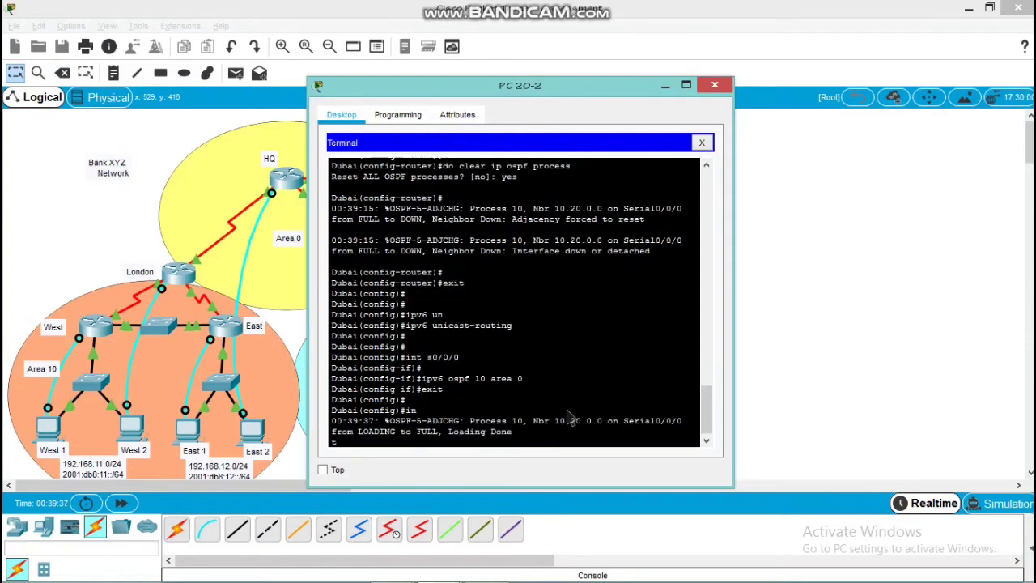
key("Return")
type("int ")
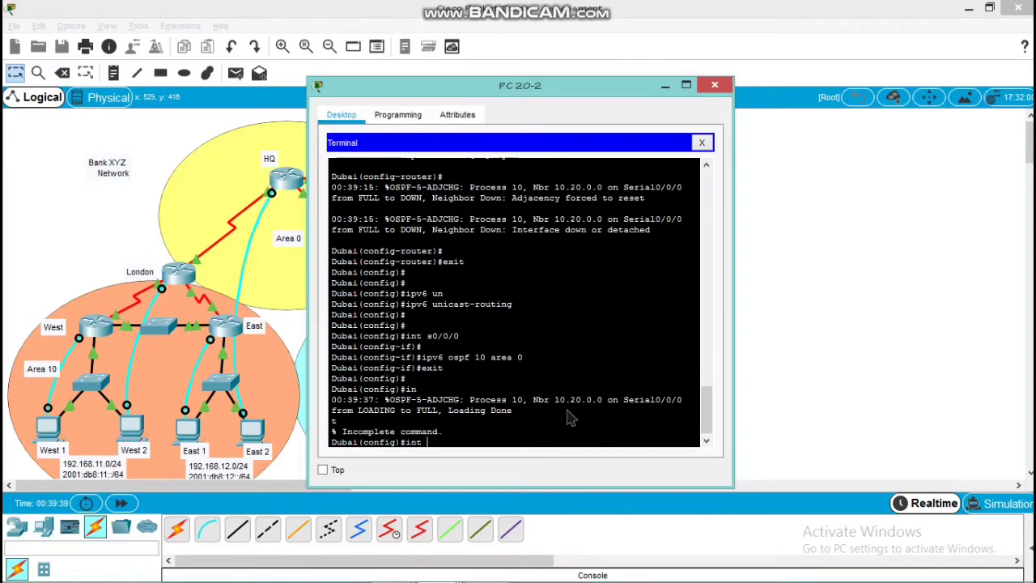
type("s0")
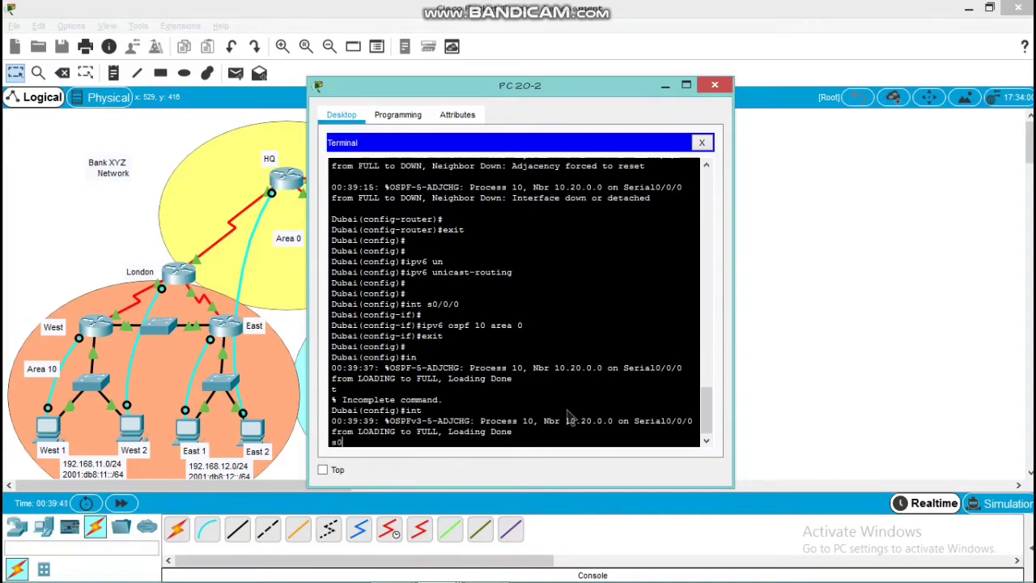
type("/1/0")
key("Return")
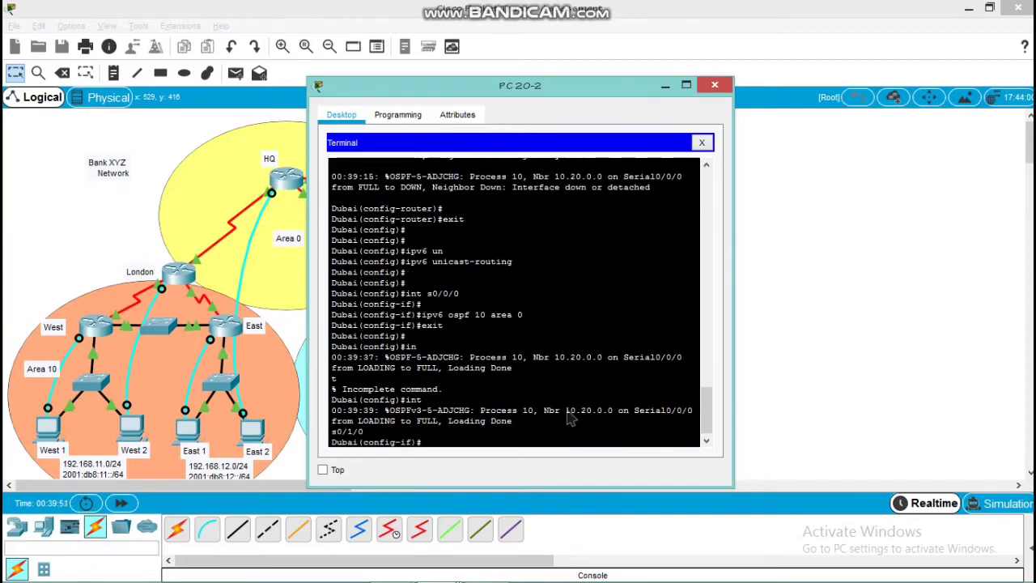
type("ipv6 ospf 10 area 20")
key("Return")
key("Return")
type("exit")
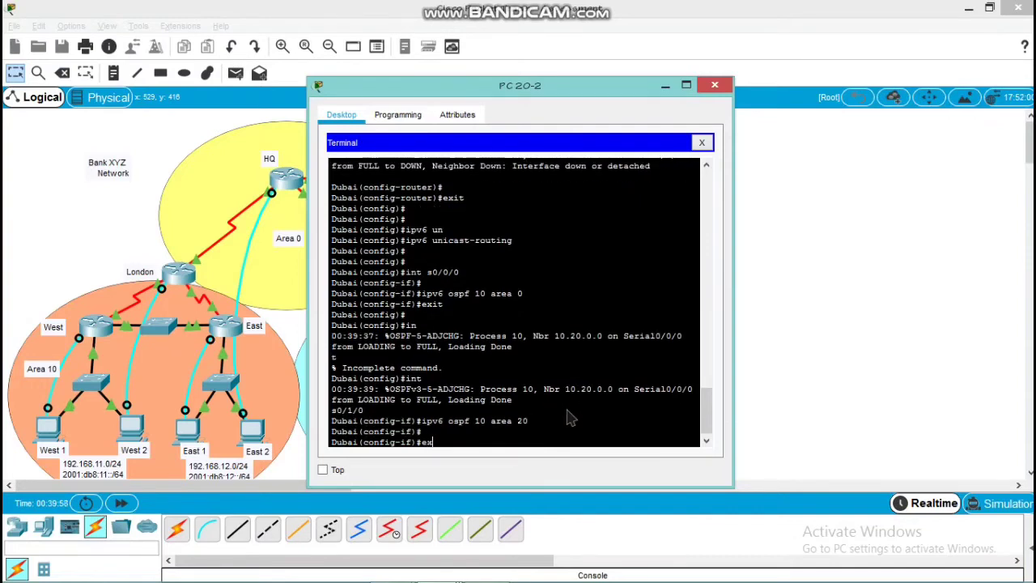
key("Return")
key("Return")
Enable IPv6 OSPF process 10 in area 20 on Dubai's s0/0/1 interface and return to global configuration mode
type("int")
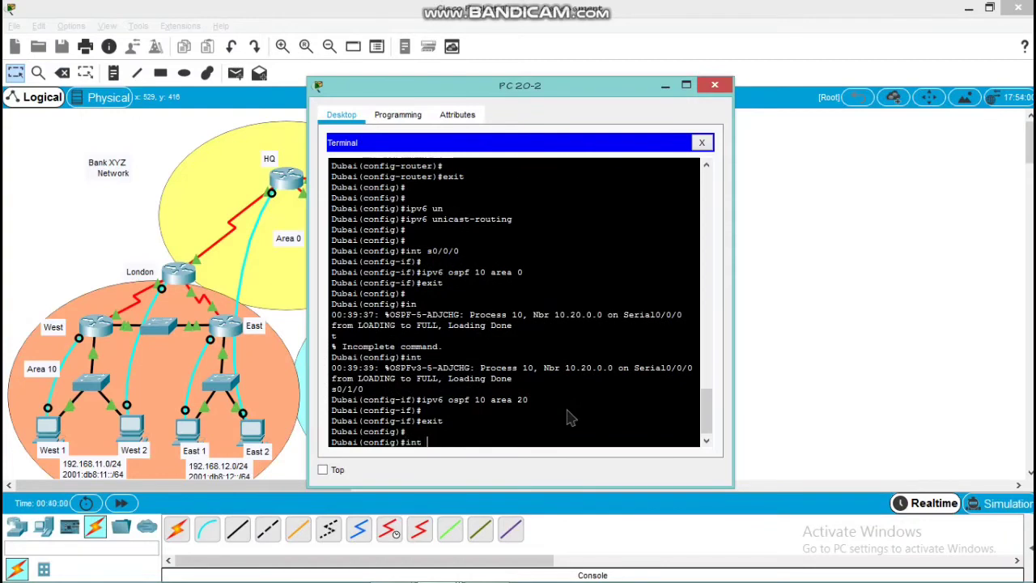
type(" s0/0/1")
key("Return")
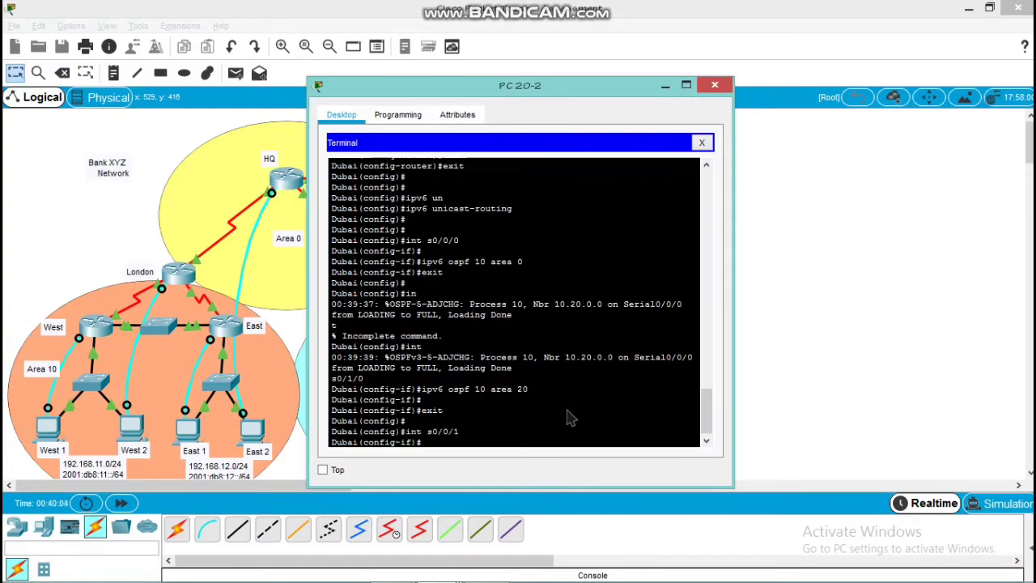
type("ipv6 ospf 1")
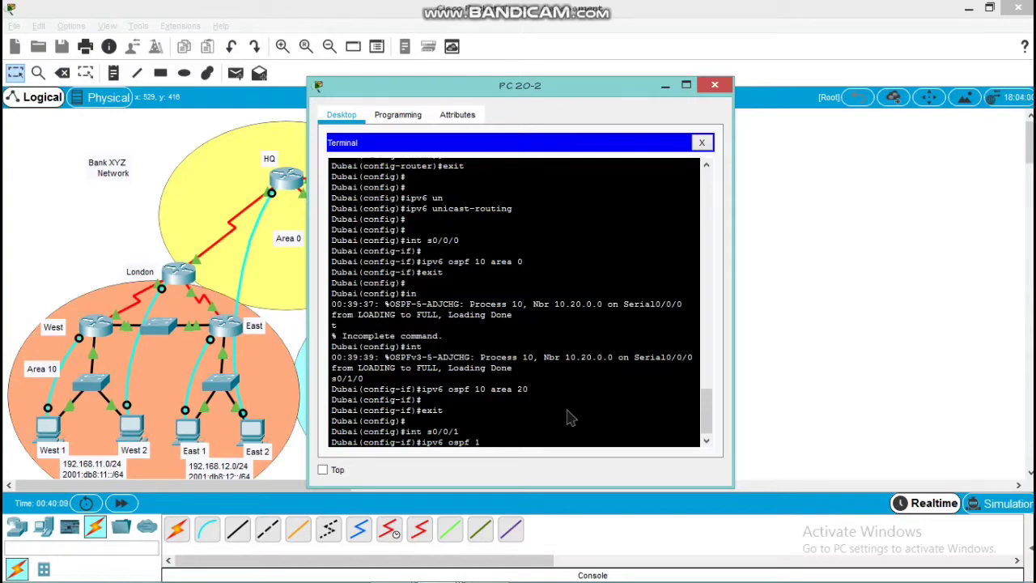
type("0 area 20")
key("Return")
key("Return")
key("Return")
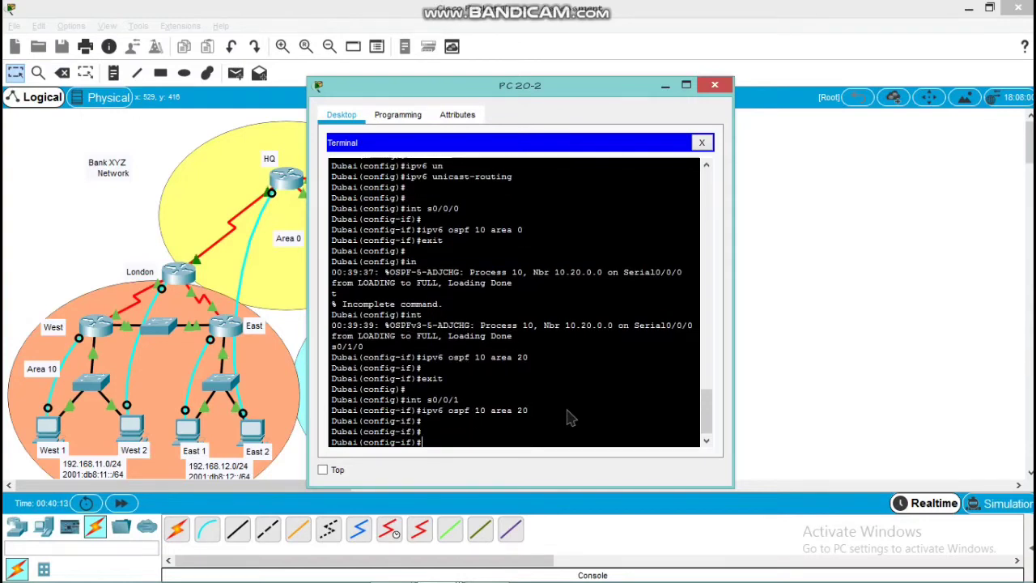
type("exit")
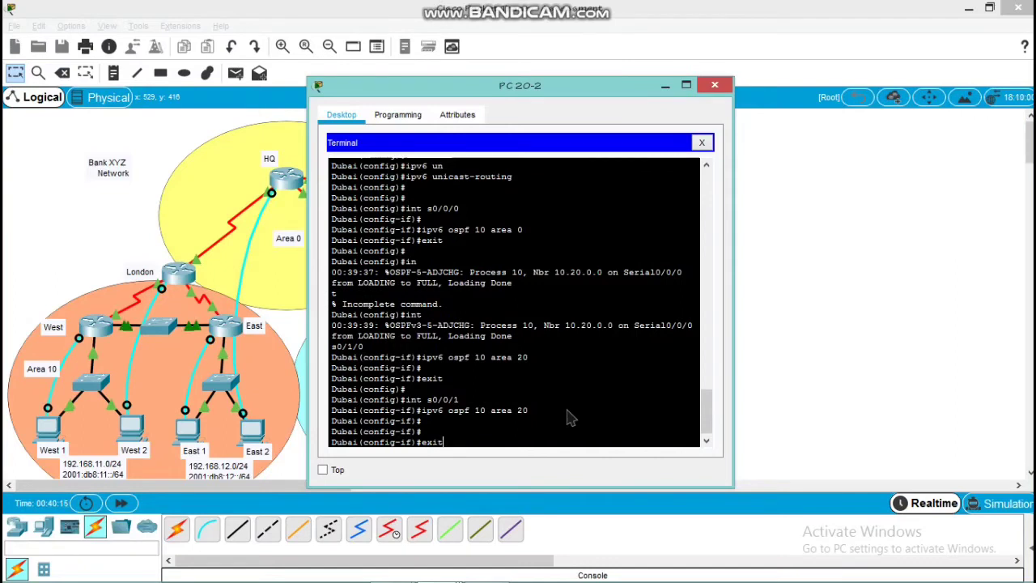
key("Return")
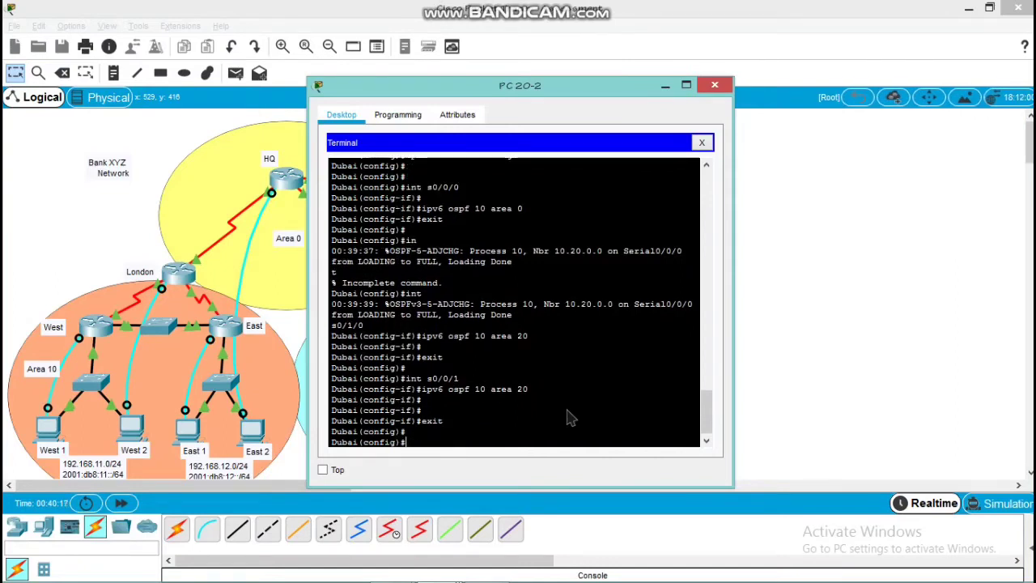
Set the bandwidth of Dubai's s0/0/0 interface to 128 and return to global configuration mode
type("inte")
key("BackSpace")
type("s0/0/0")
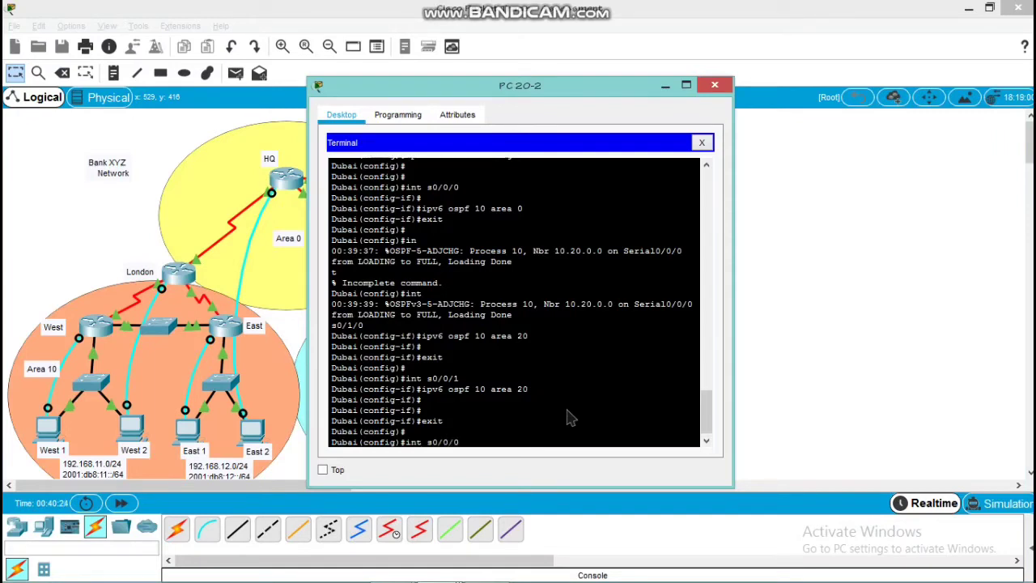
key("Return")
key("Return")
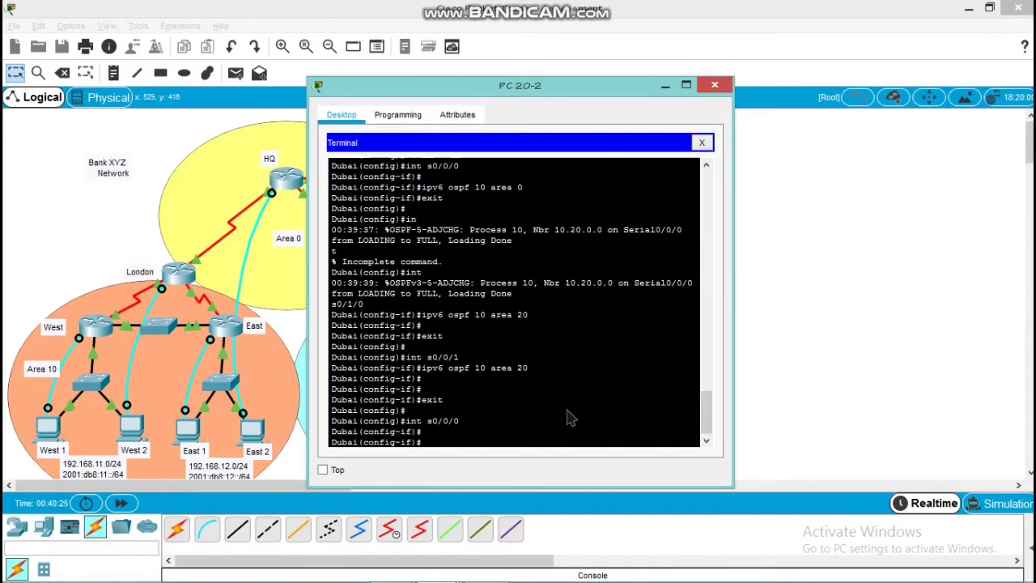
type("ban")
key("BackSpace")
key("BackSpace")
type("a")
key("Tab")
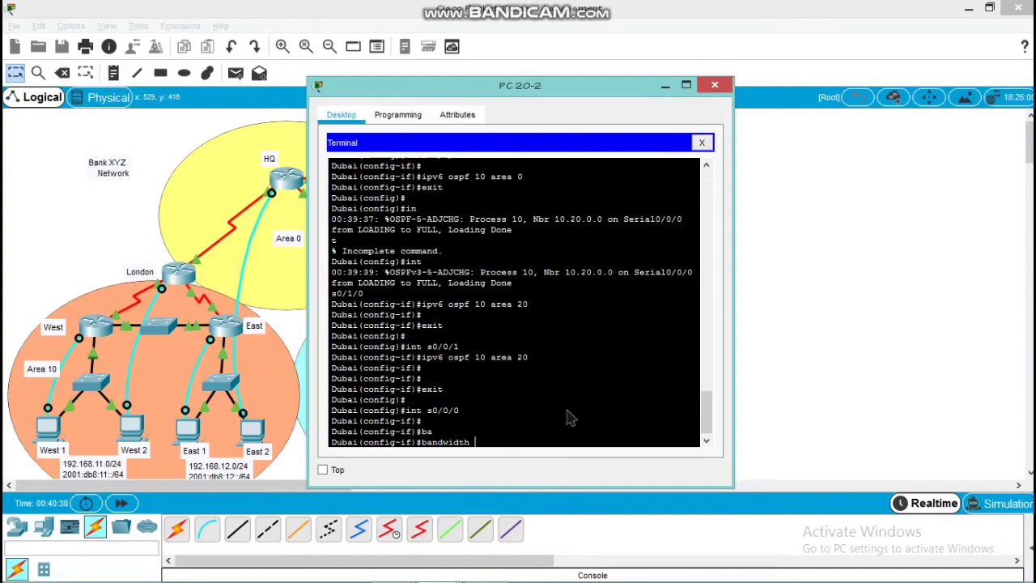
type("128")
key("Return")
key("Return")
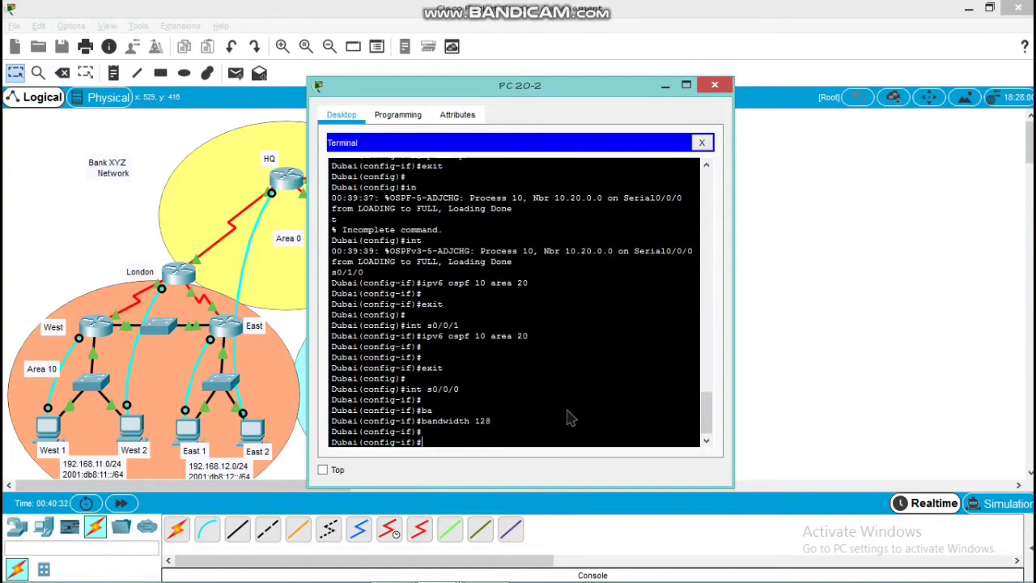
type("exit")
key("Return")
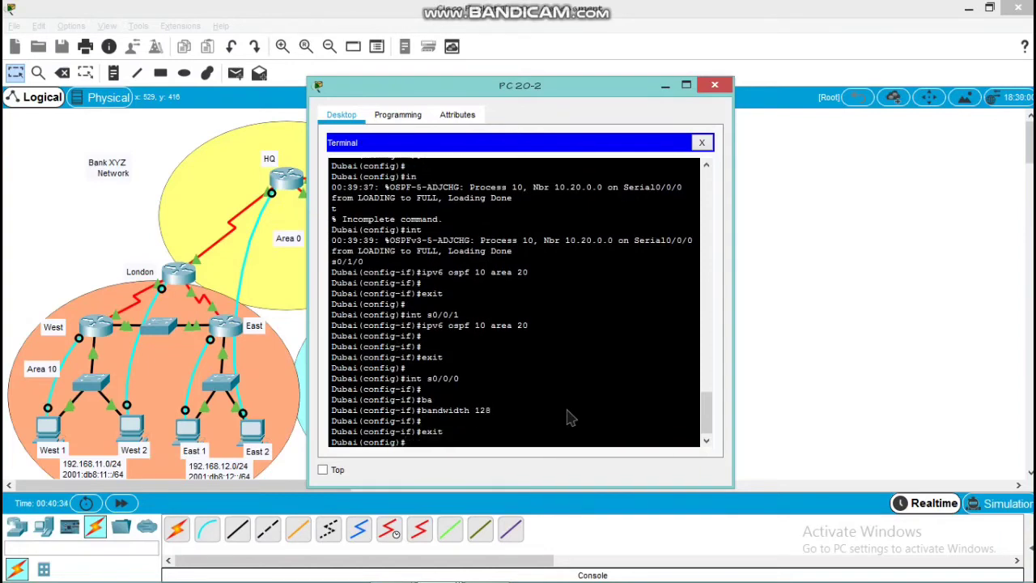
key("Return")
Enter IPv6 OSPF process 10 on Dubai and set its router ID to 20.0.0.0
type("ipv6")
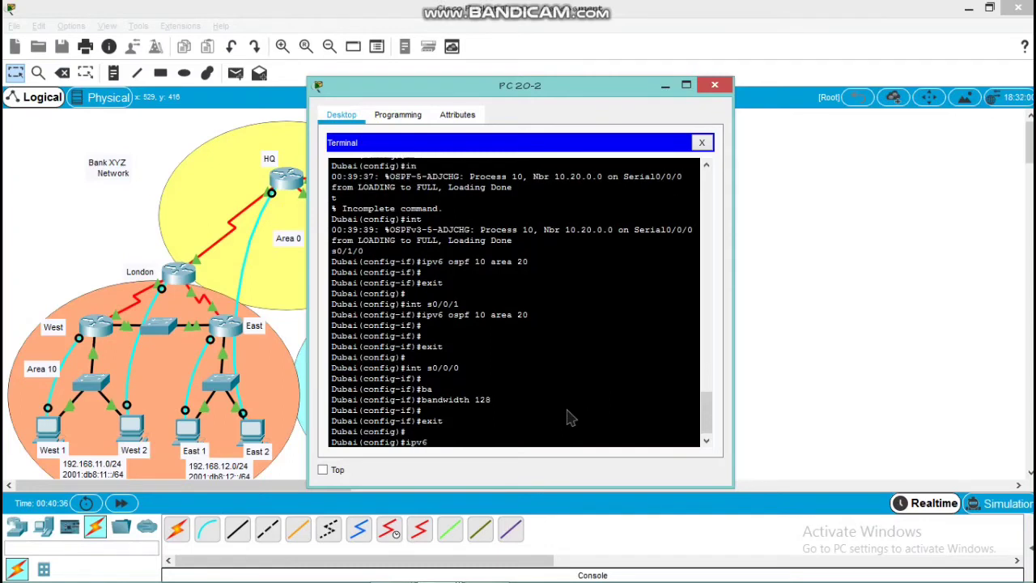
type(" router ospf 10")
key("Return")
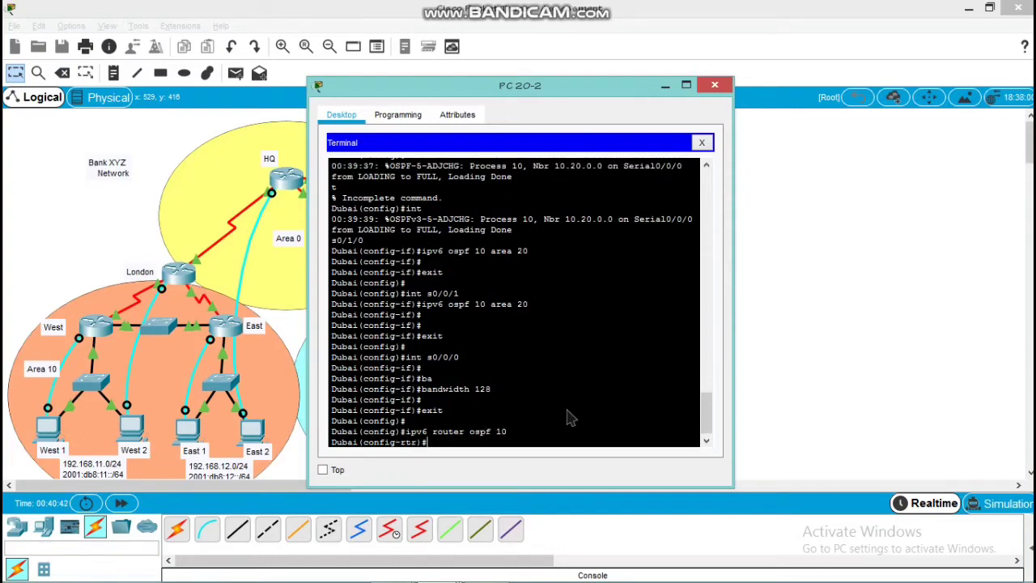
type("router")
key("Return")
type("router-id ")
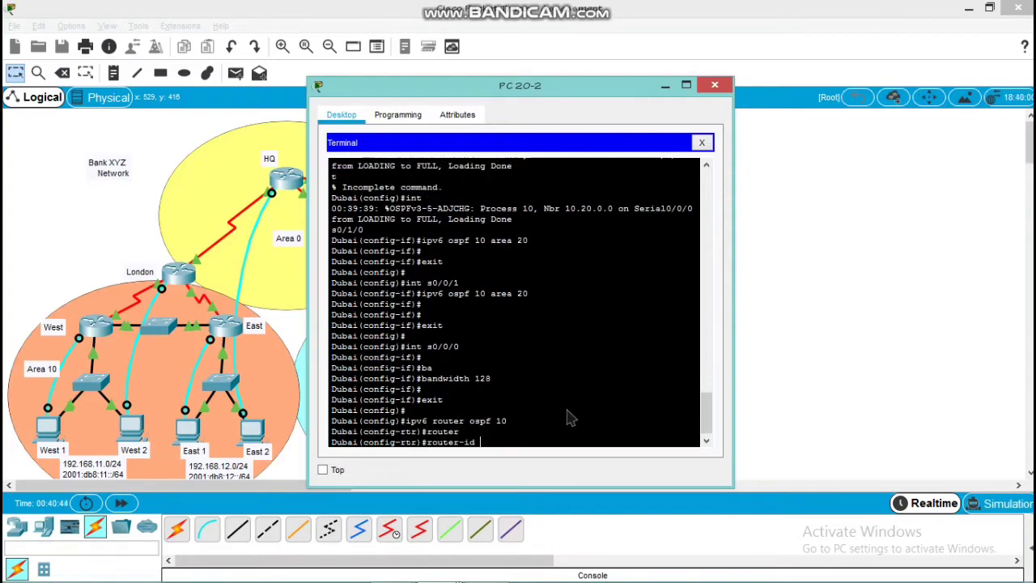
type("20.0.0.0")
key("Return")
key("Return")
Reset all IPv6 OSPF processes on Dubai, confirm with yes, and return to global configuration mode
type("do clear")
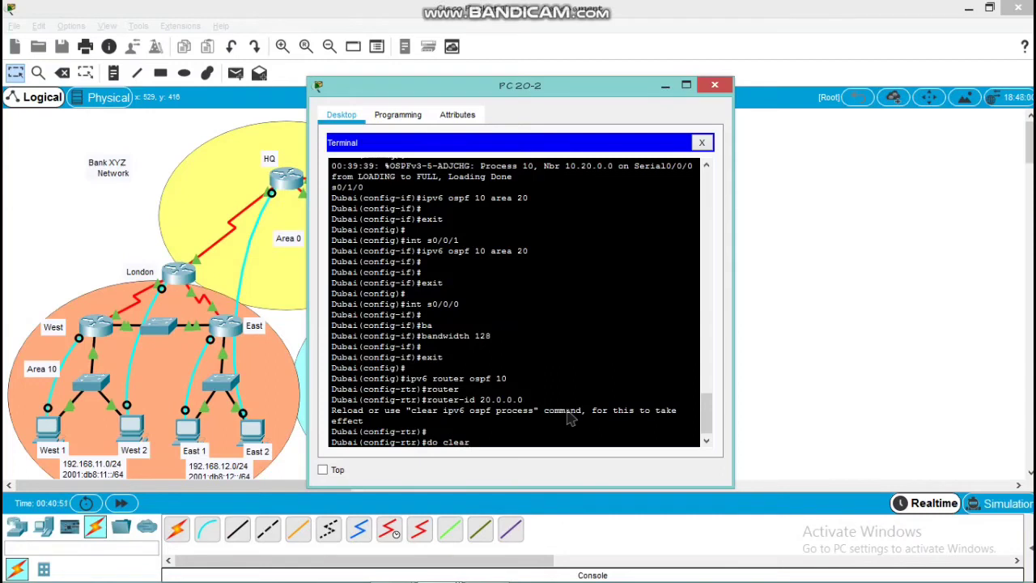
type(" ipv6 ospf process")
key("Return")
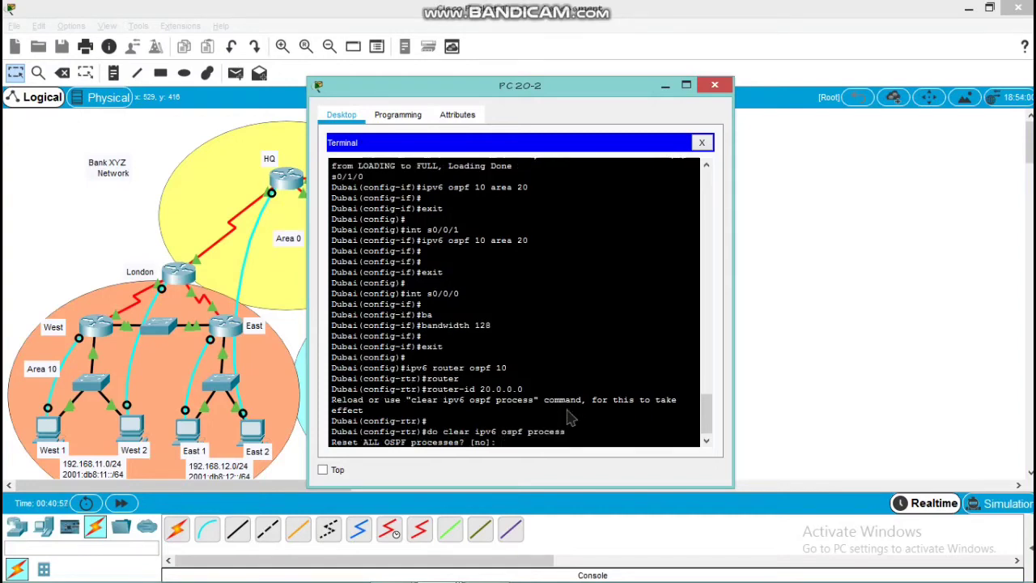
type("yes")
key("Return")
key("Return")
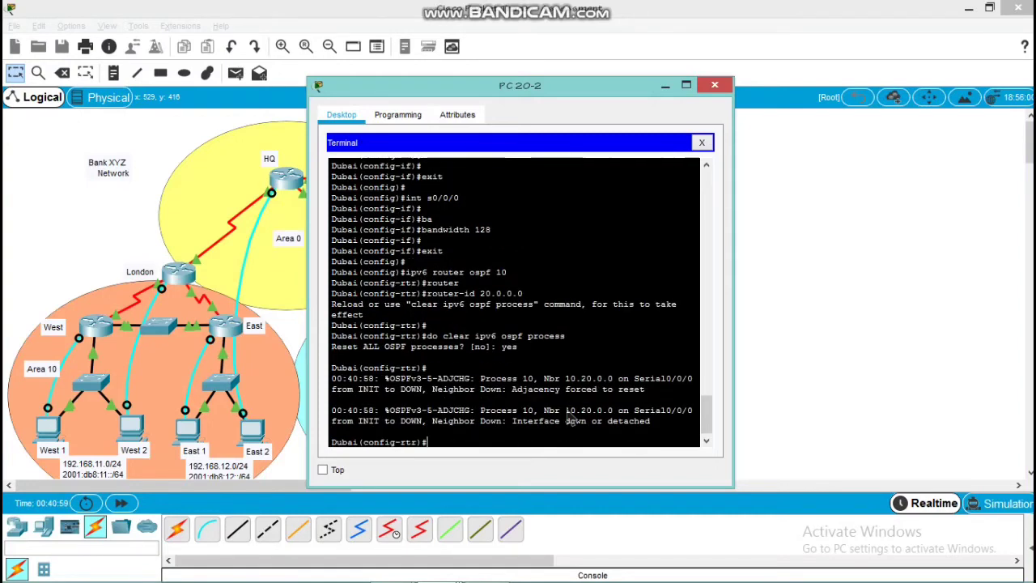
key("Return")
type("exit")
Set the auto-cost reference bandwidth of Dubai's OSPFv2 process 10 to 1000 and return to global configuration mode
key("Return")
key("Return")
key("Return")
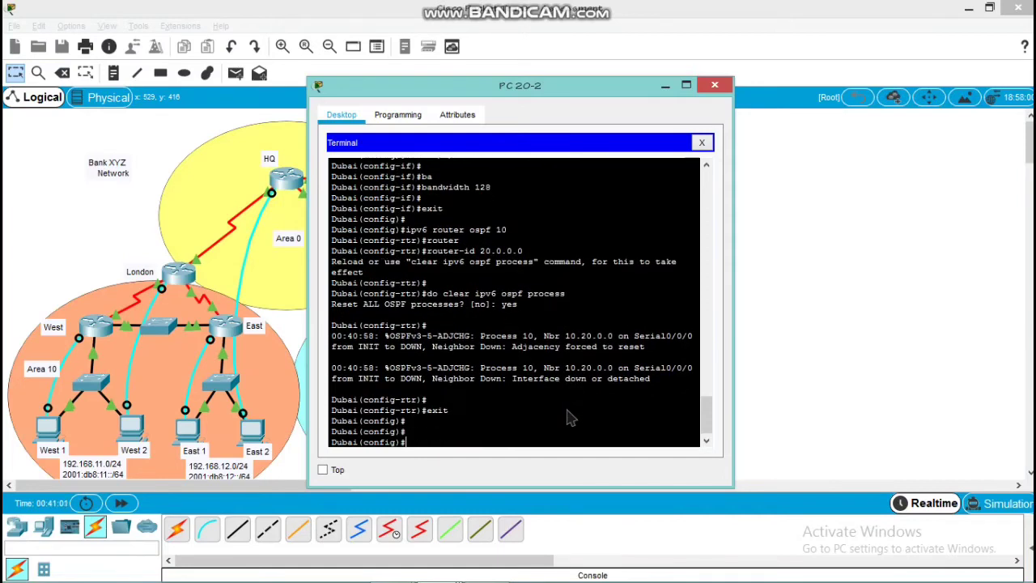
type("router ospf 10")
key("Return")
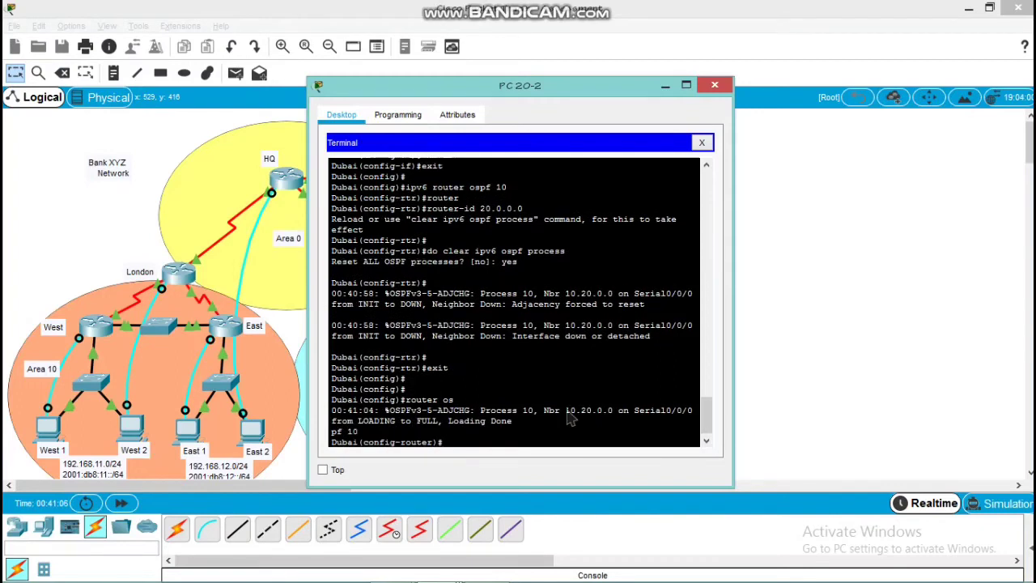
type("au")
key("Tab")
key("Tab")
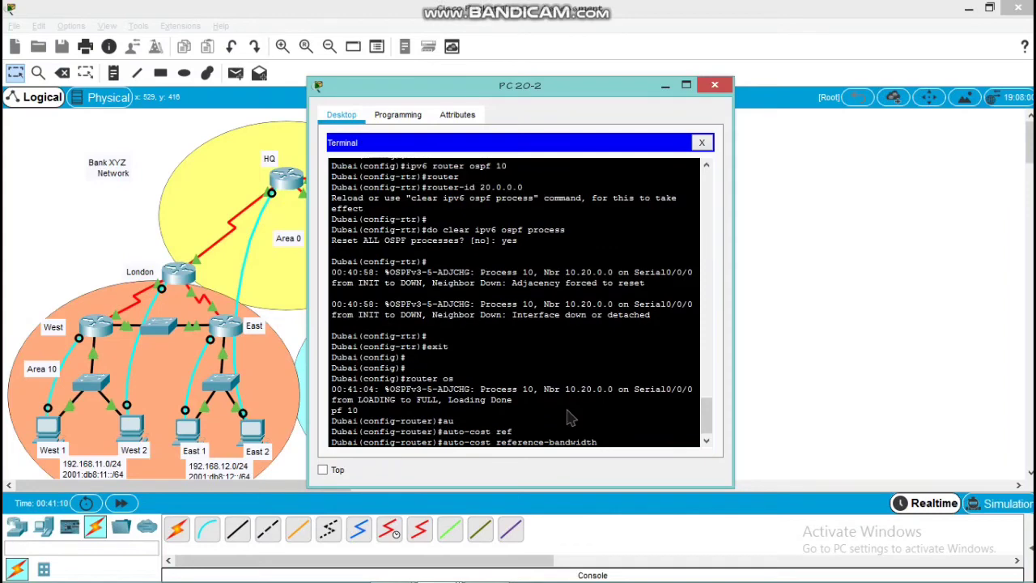
type("1000")
key("Return")
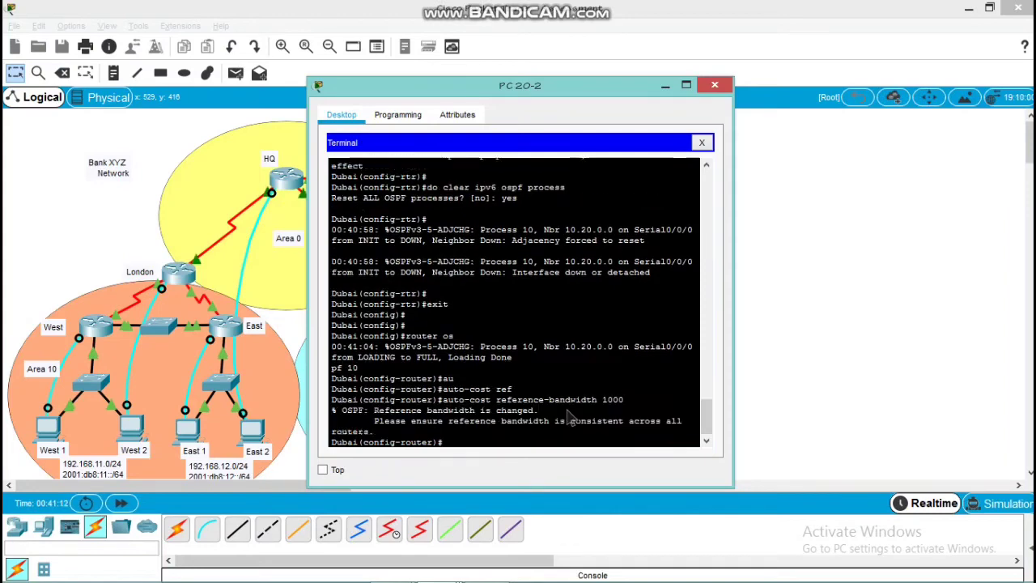
key("Return")
type("exit")
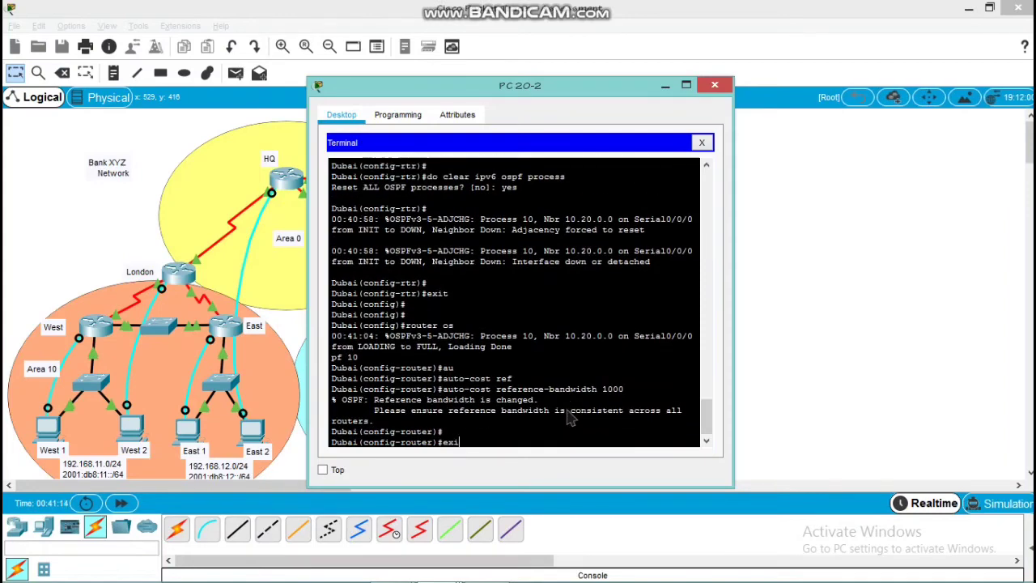
key("Return")
key("Return")
key("Return")
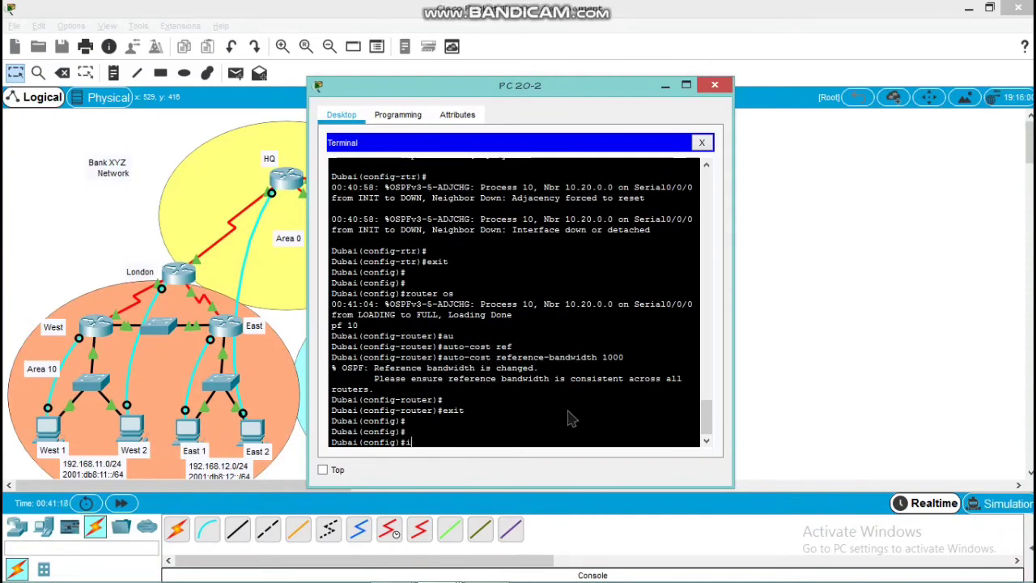
Enter the router configuration mode of IPv6 OSPF process 10 on Dubai
type("ipv6")
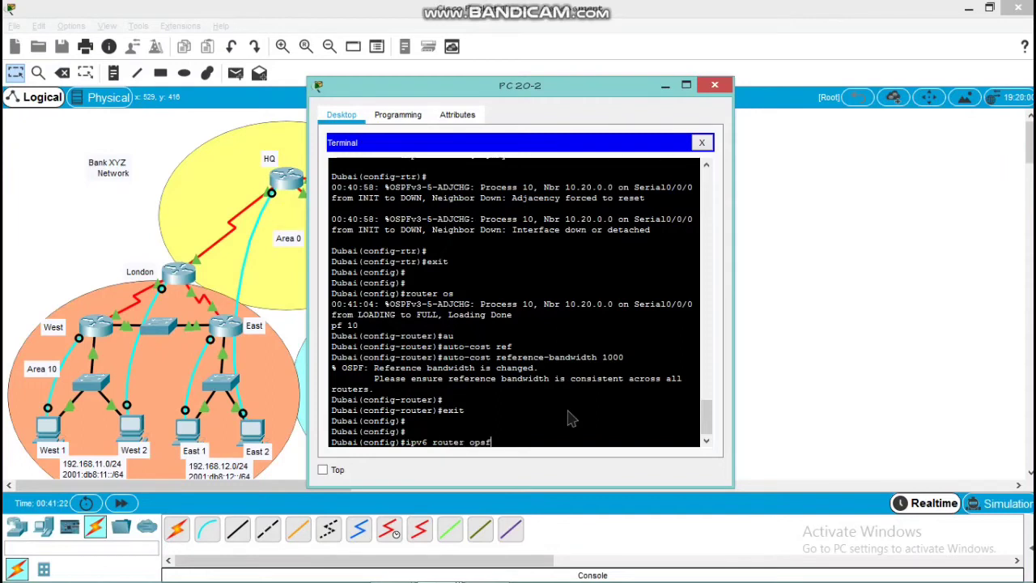
type(" router opsf 10")
key("Return")
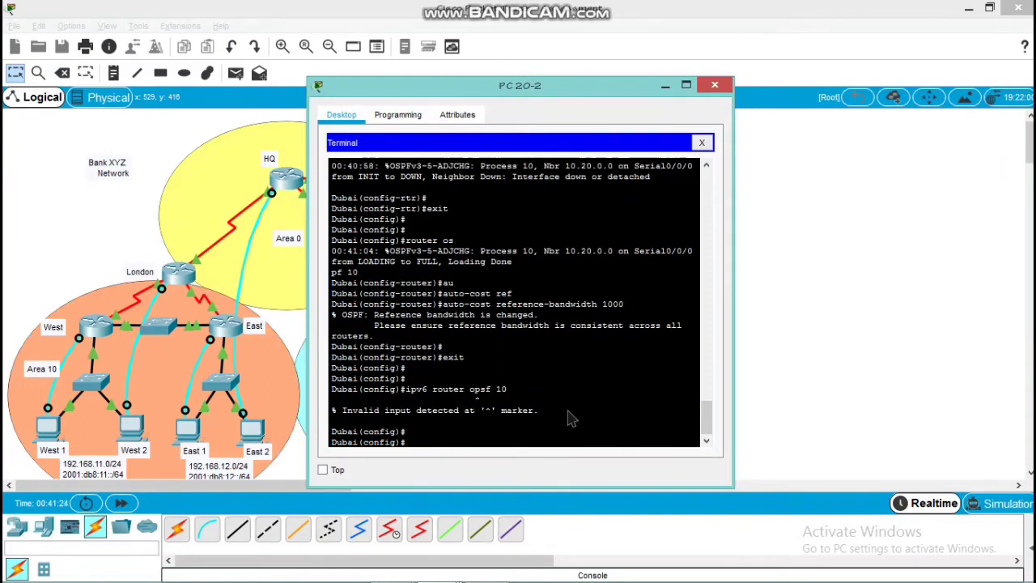
key("Up")
key("Left")
key("Left")
key("Left")
key("Left")
key("Left")
key("Left")
key("Left")
key("Left")
key("Left")
key("Left")
key("Left")
key("Left")
key("Left")
key("Left")
key("Right")
key("Right")
key("Right")
key("Right")
key("Right")
key("Right")
key("Right")
key("Right")
key("Right")
key("BackSpace")
type("p")
key("Return")
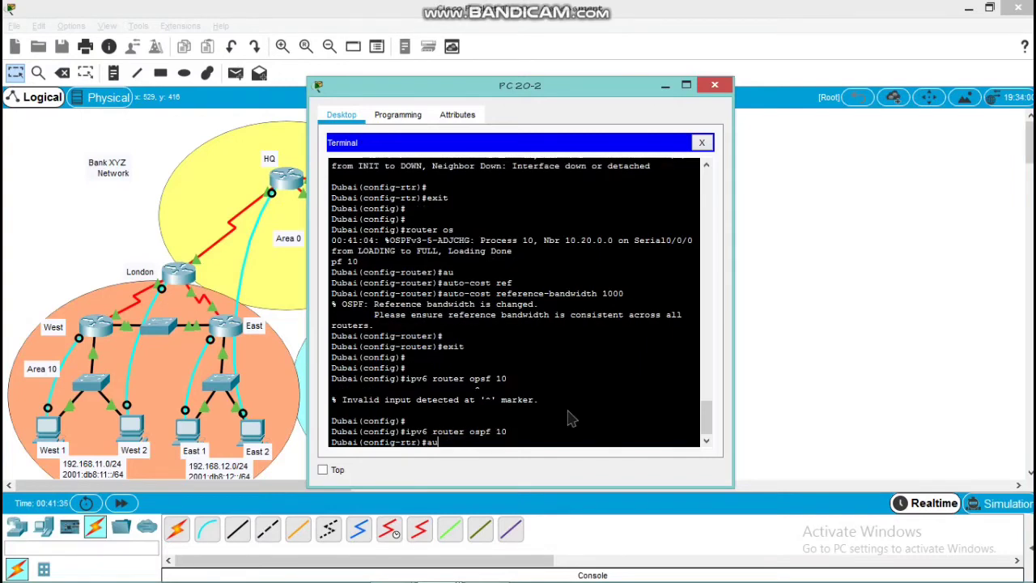
Set the auto-cost reference bandwidth of Dubai's IPv6 OSPF process 10 to 1000
type("au")
key("Tab")
type("ref")
key("Tab")
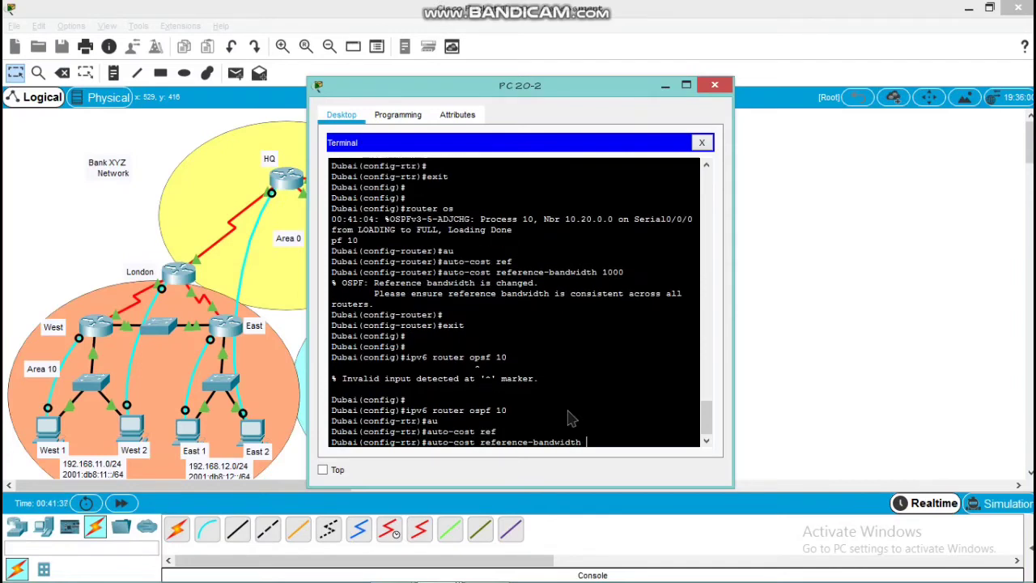
type("1000")
key("Return")
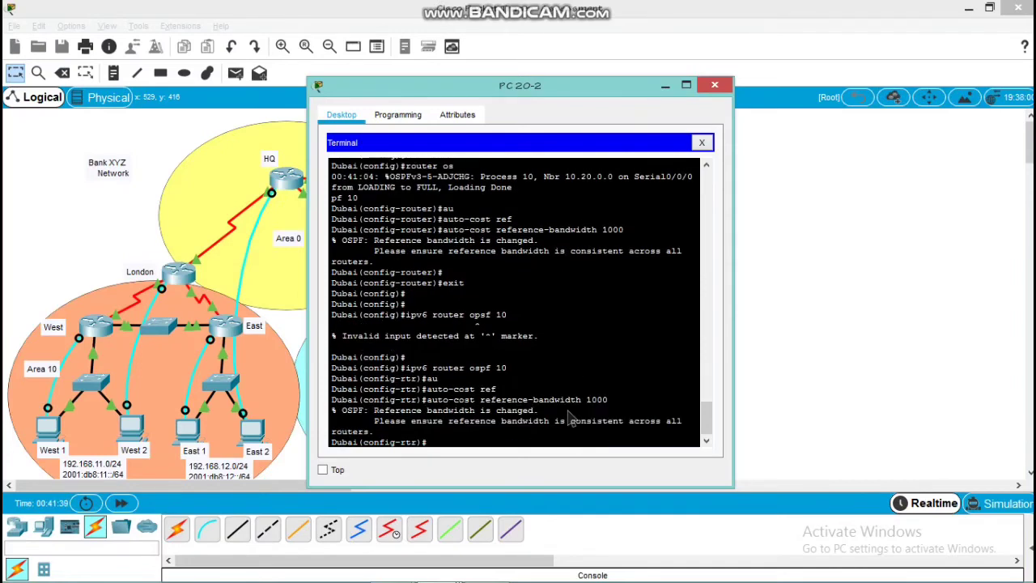
key("Return")
key("Return")
key("Return")
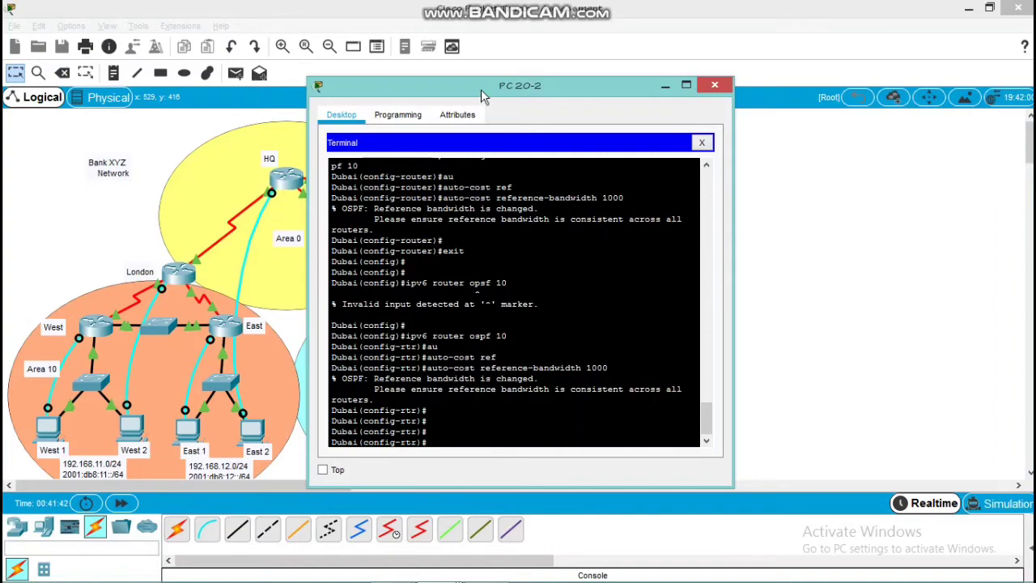
Close the PC 20-2 terminal window and bring up the PT Activity instructions with the router requirements
left_click_drag(481, 89, 645, 101)
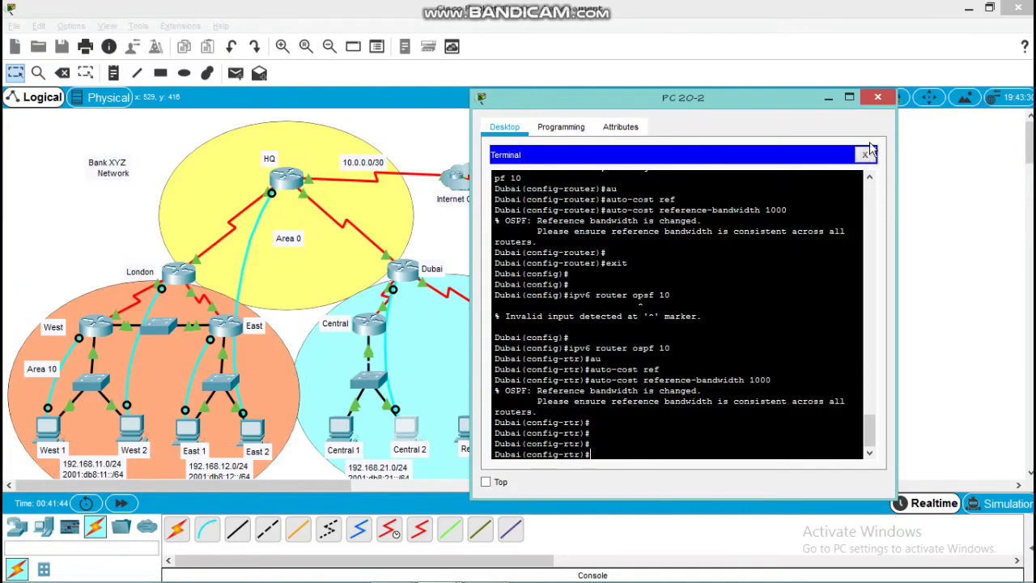
left_click(879, 97)
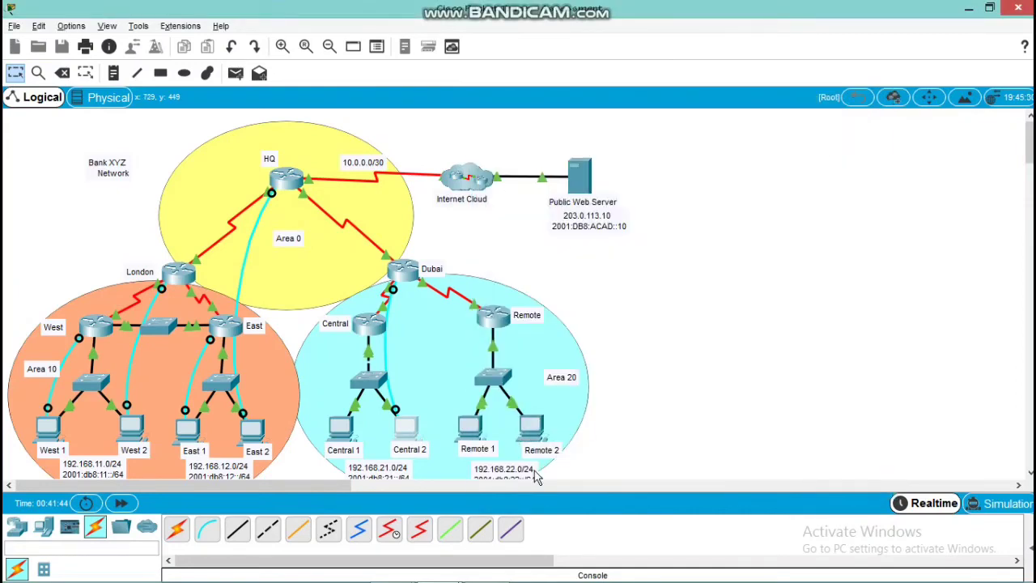
mouse_move(413, 567)
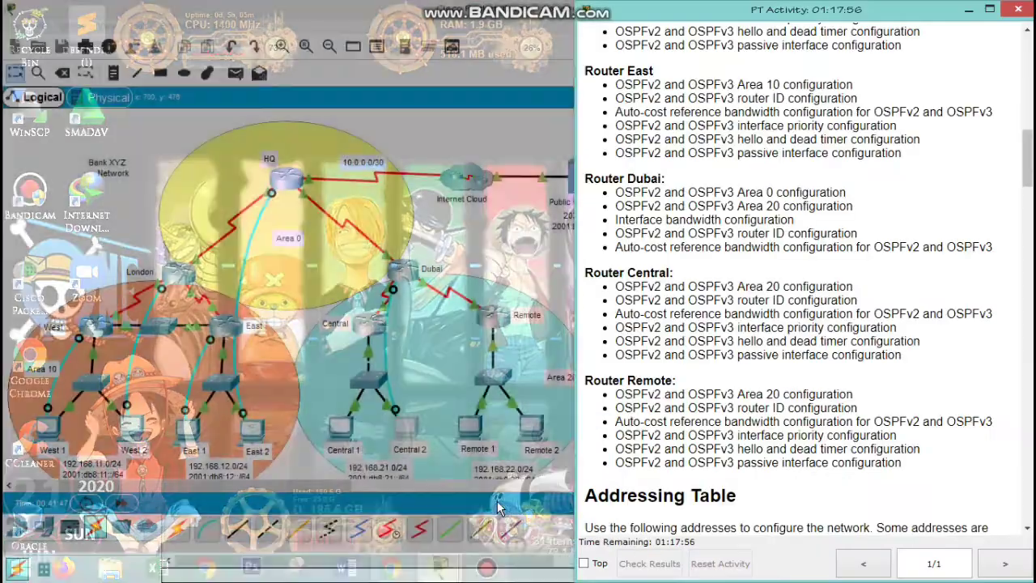
left_click(498, 508)
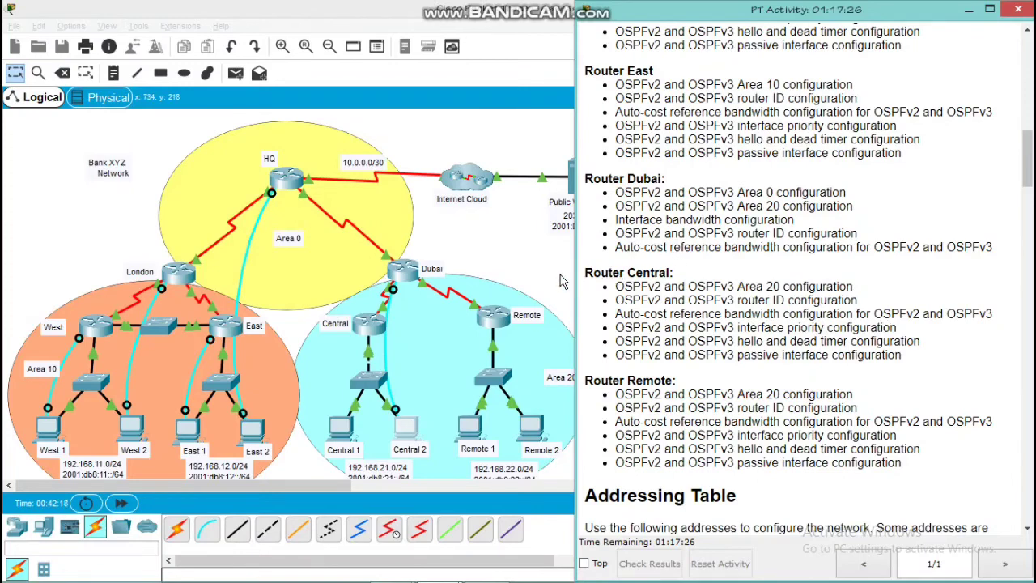
Connect a console cable from the Central 1 PC to the Console port of the Central router
left_click(563, 281)
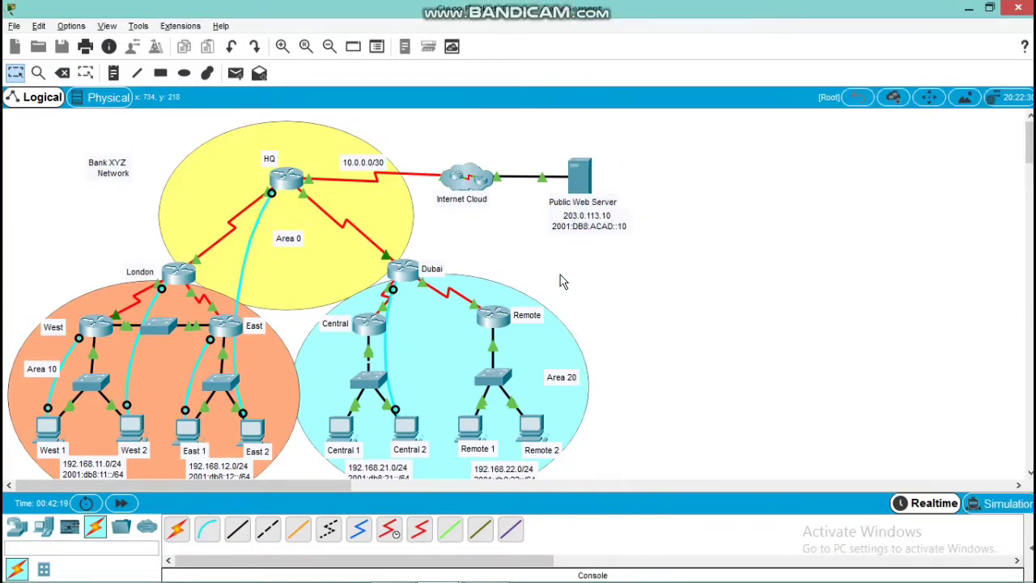
left_click(209, 529)
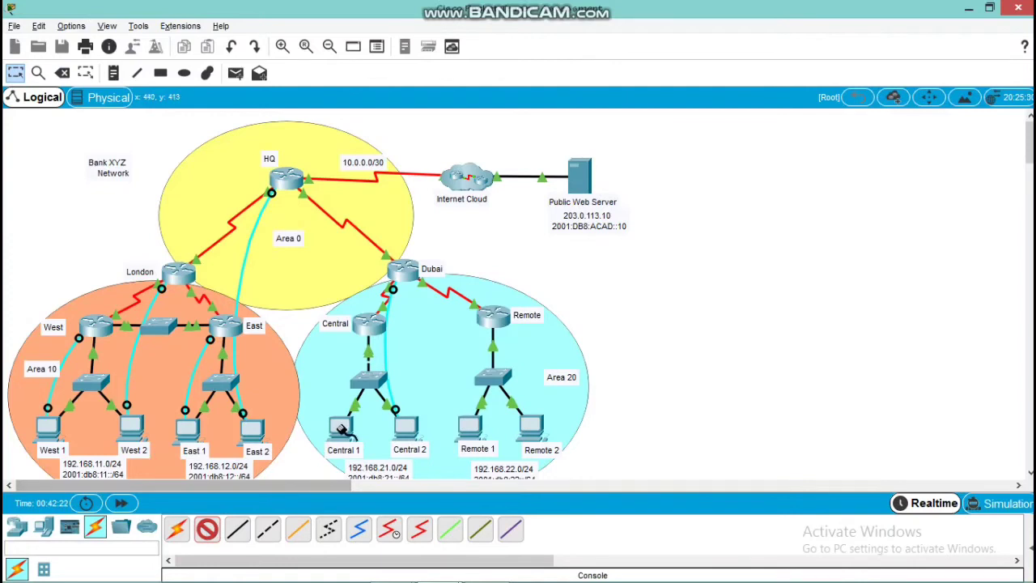
left_click(340, 429)
left_click(370, 432)
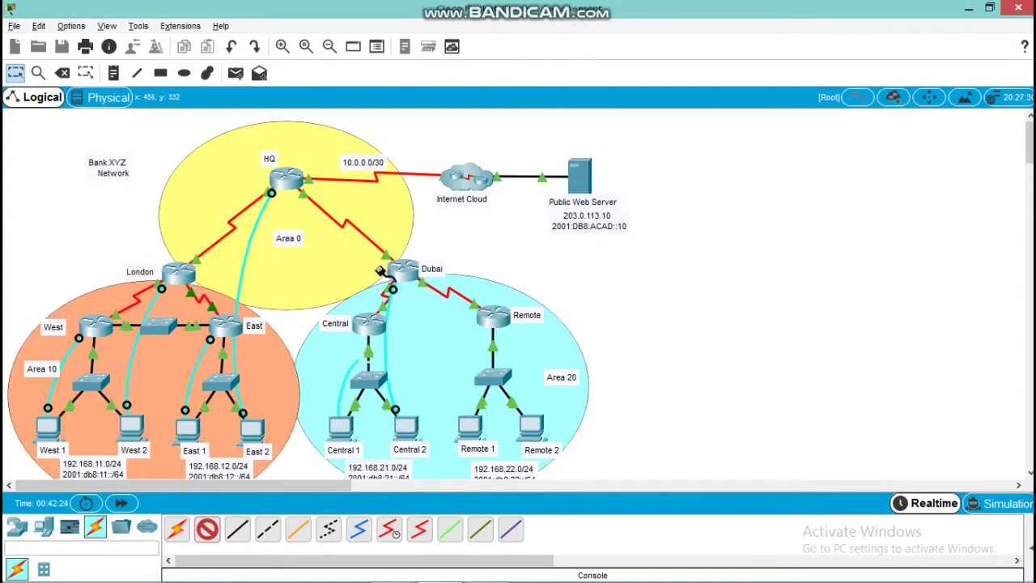
left_click(370, 324)
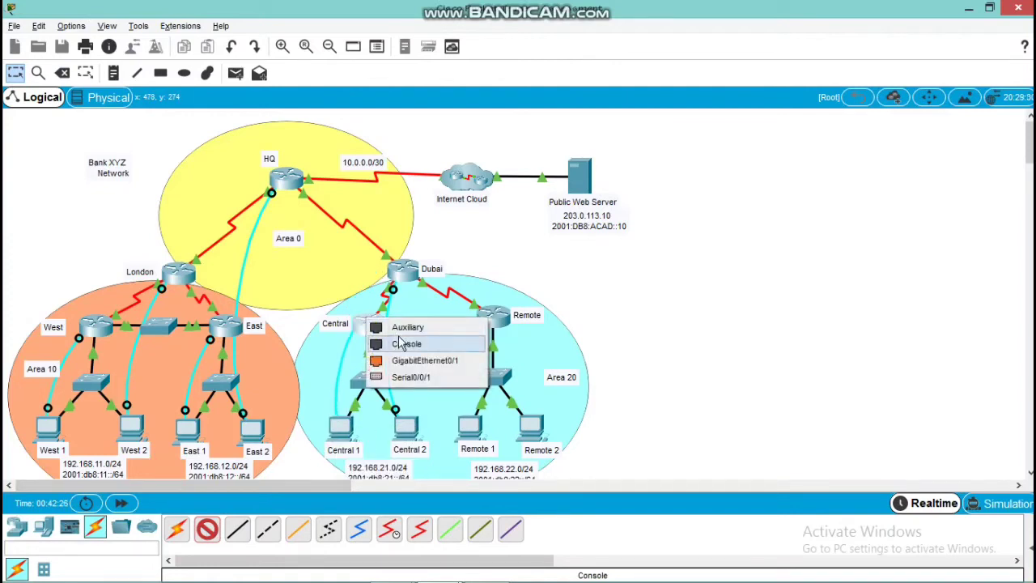
left_click(401, 343)
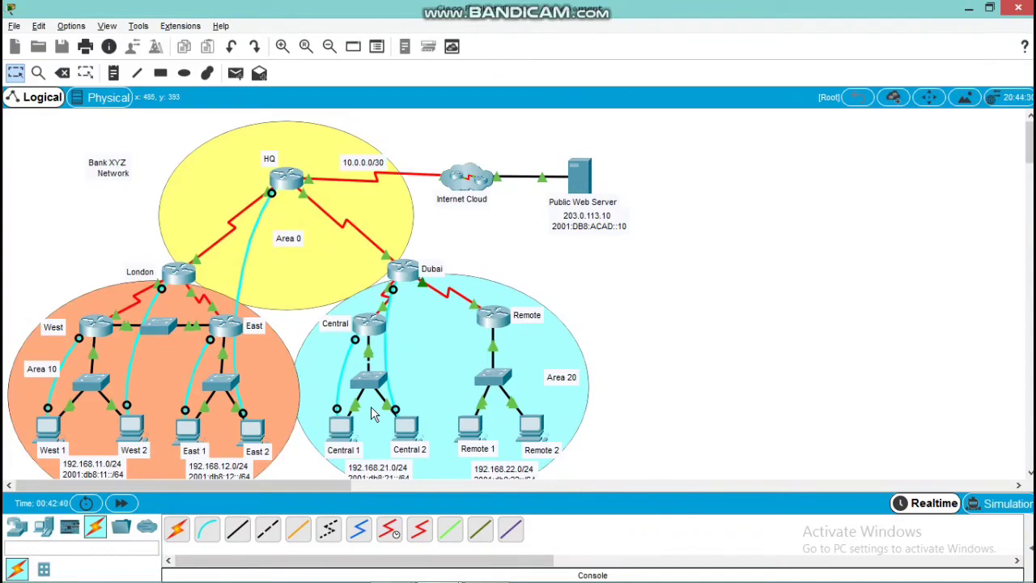
Open a terminal session on the Central 1 PC with the default port configuration of 9600 bits per second
left_click(347, 427)
left_click(349, 426)
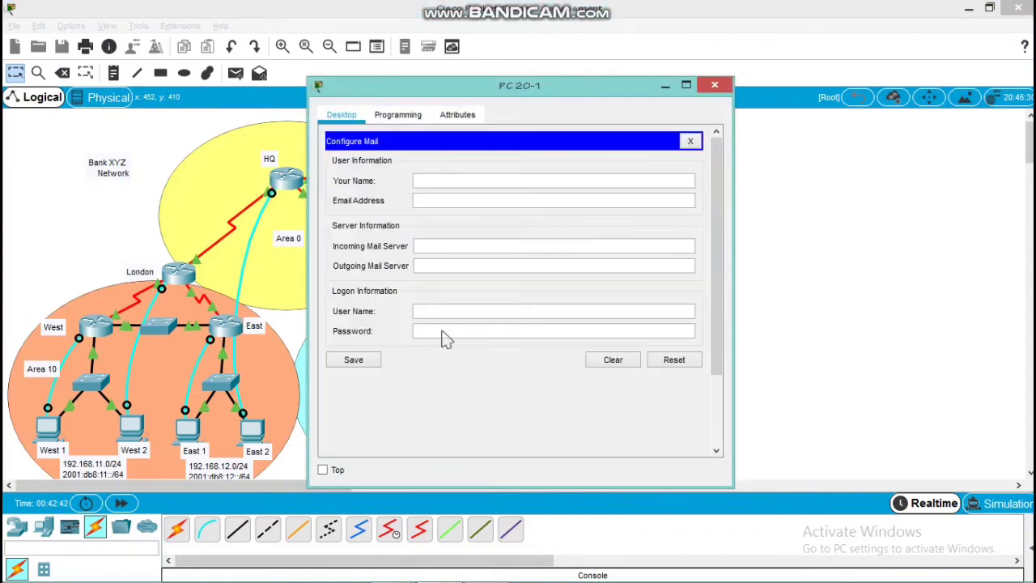
left_click(689, 141)
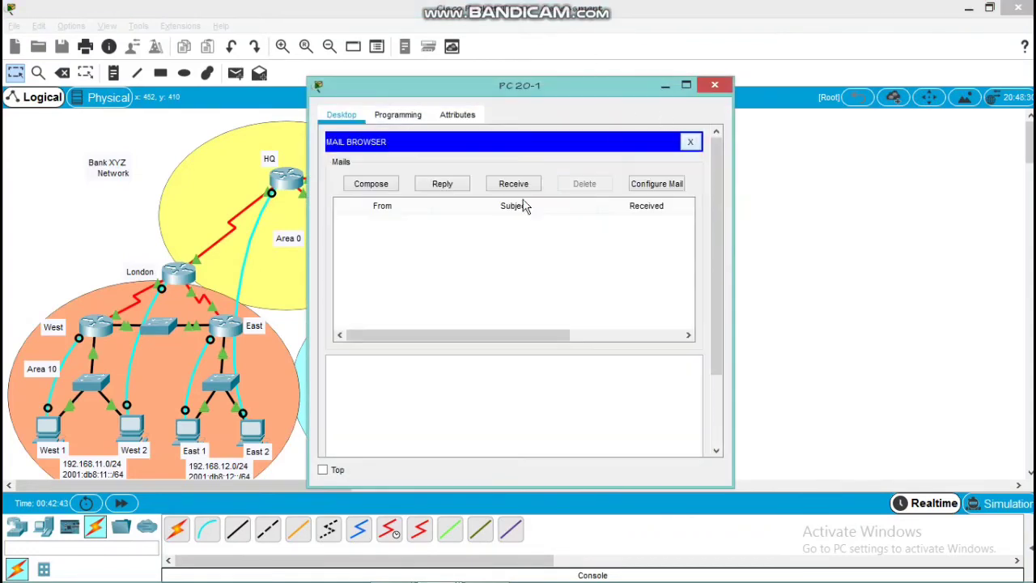
left_click(690, 144)
left_click(552, 183)
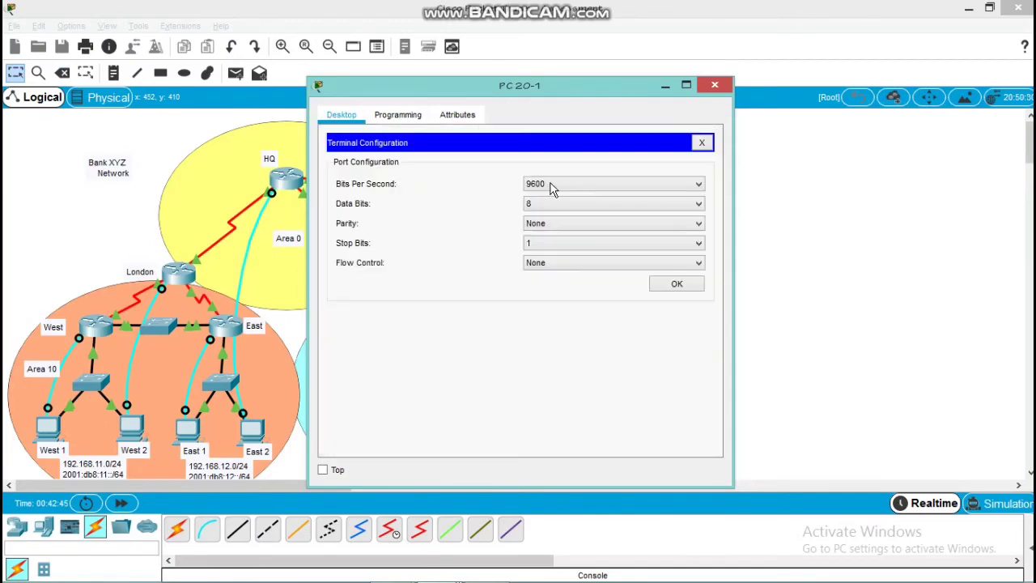
left_click(678, 284)
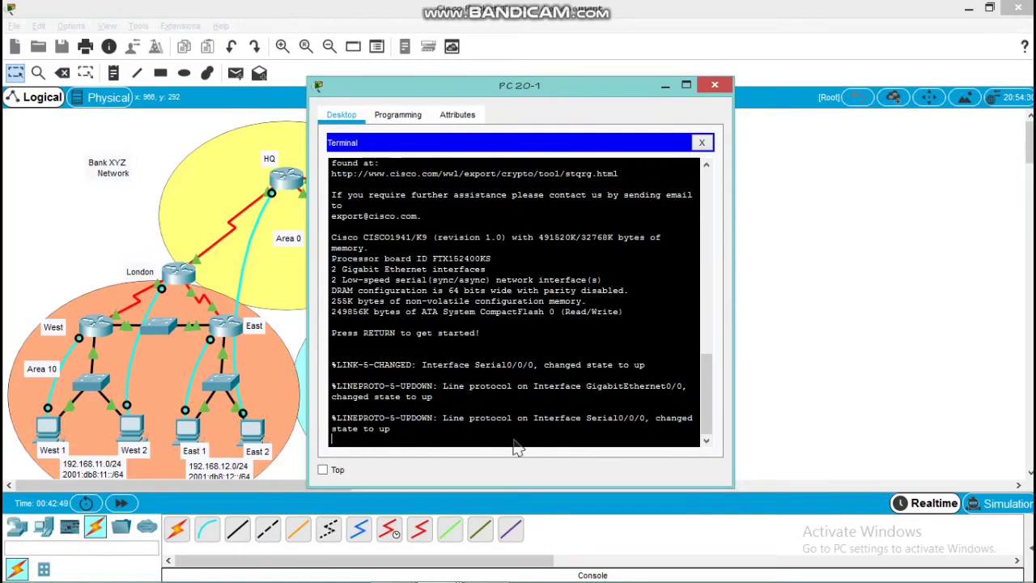
Enter privileged EXEC mode and global configuration mode on the Central router
key("Return")
key("Return")
key("Return")
type("en")
key("Return")
key("Return")
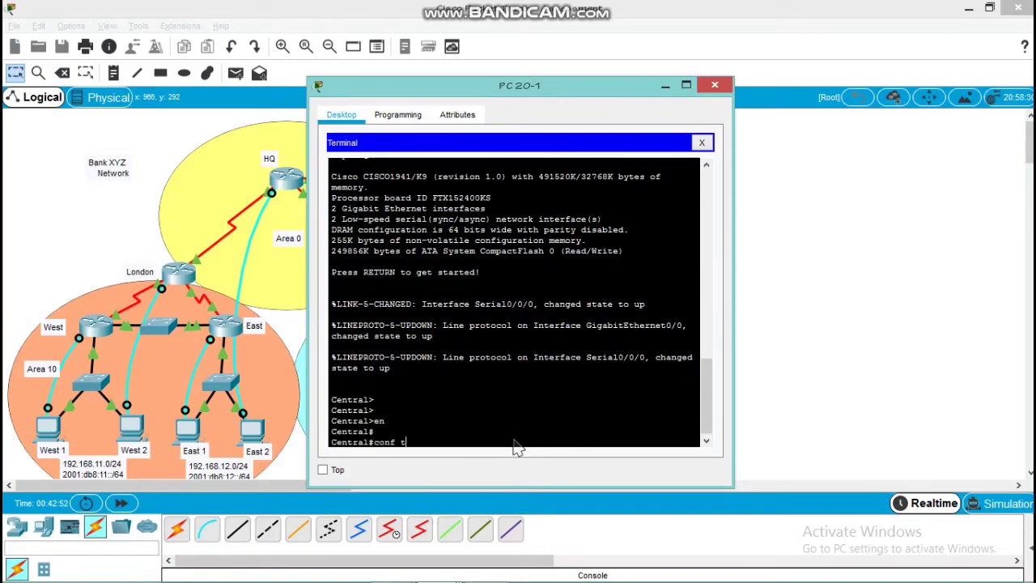
type("conf t")
key("Return")
key("Return")
key("Return")
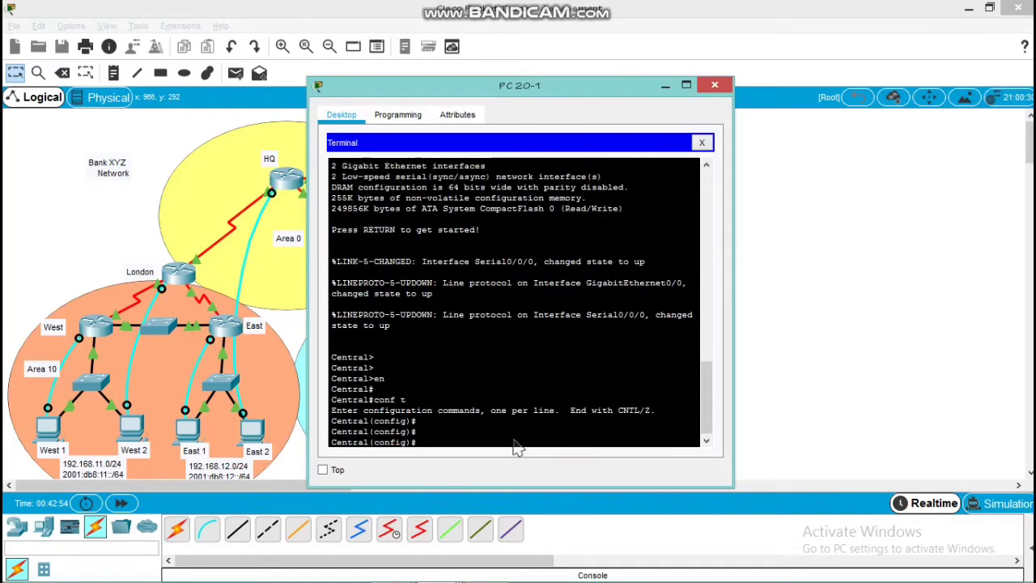
Enter the router configuration mode of OSPFv2 process 10 on Central
type("router ospf 10")
key("Return")
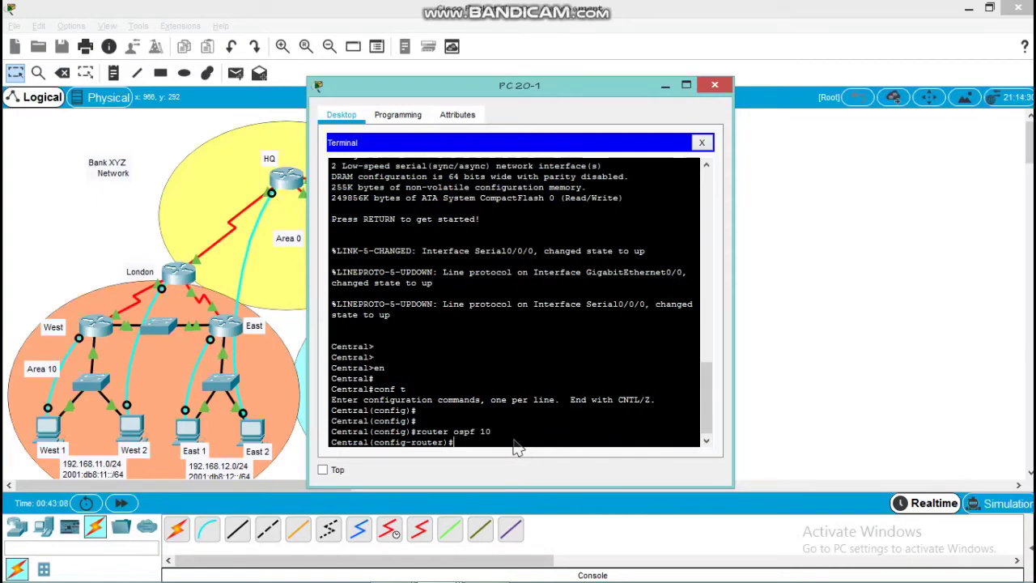
Advertise network 172.16.20.0 with wildcard mask 0.0.0.3 in area 20 of Central's OSPFv2 process
type("network")
double_click(518, 448)
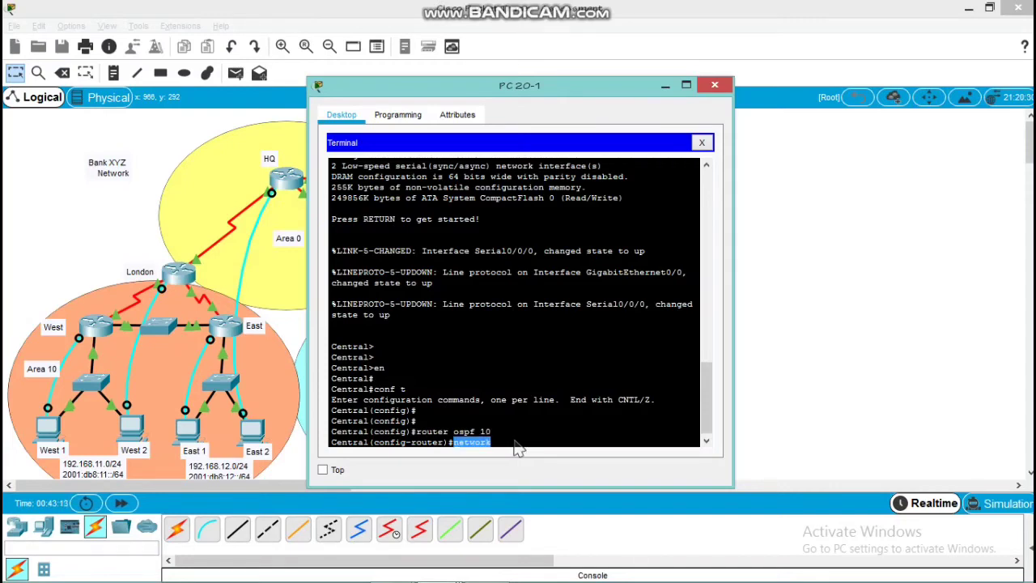
left_click(518, 448)
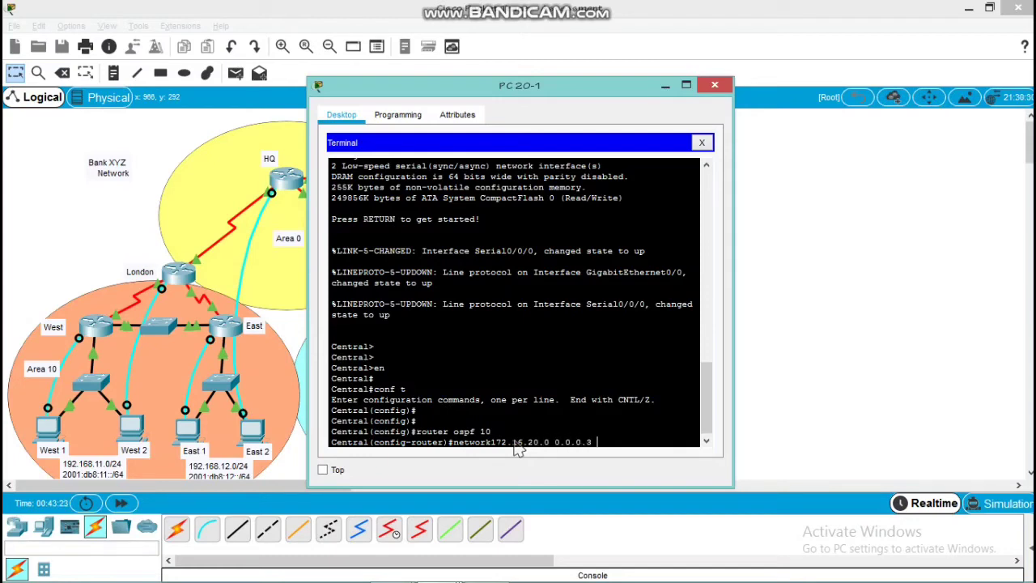
type("area 20")
key("Return")
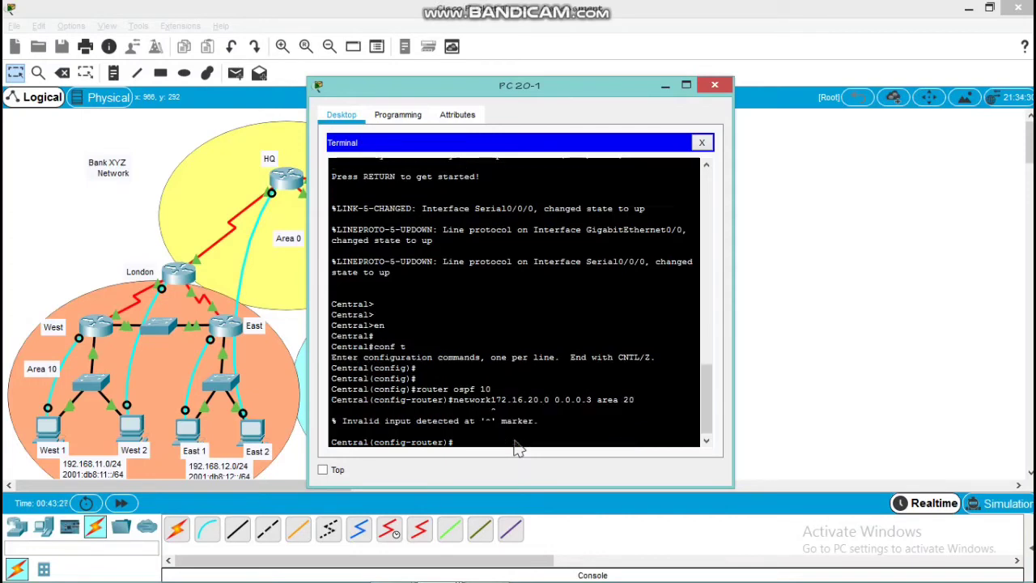
key("Up")
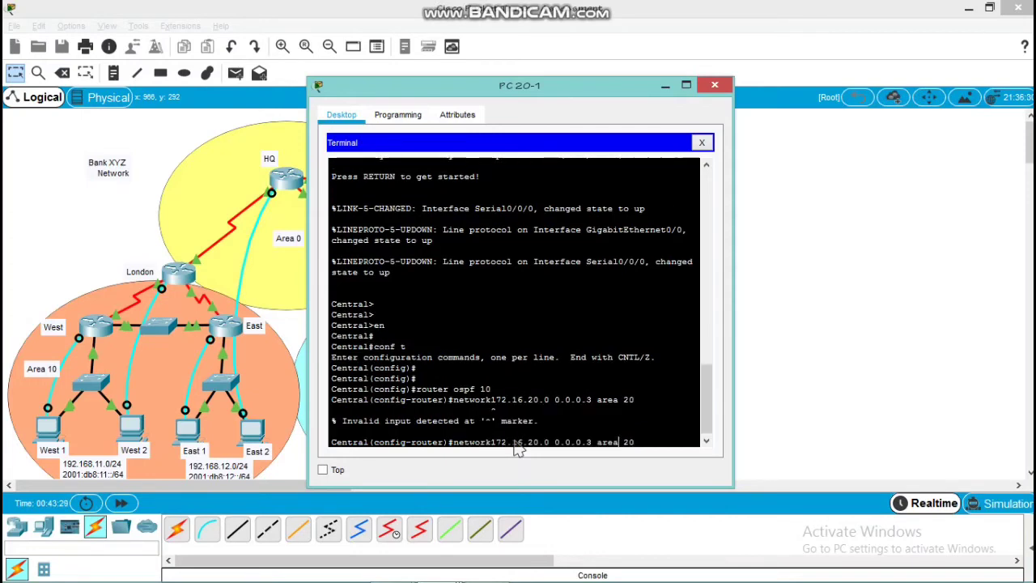
key("Left")
key("Left")
key("Left")
key("Left")
key("Left")
key("Left")
key("Left")
key("Left")
key("Left")
key("Left")
key("Left")
key("Left")
key("Left")
key("Left")
key("Left")
key("Left")
key("Left")
key("Left")
key("Left")
key("Left")
key("Return")
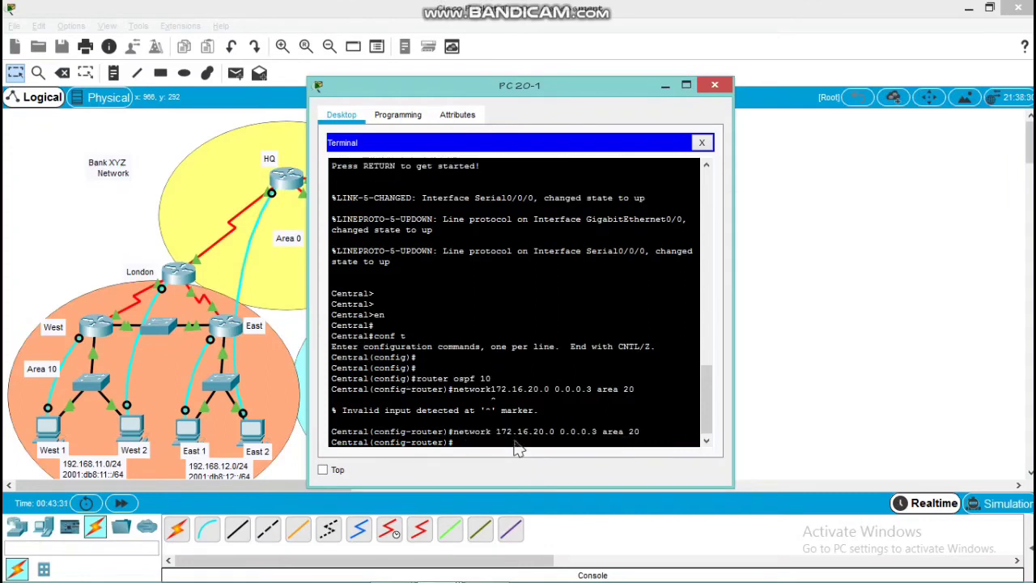
Advertise network 192.168.21.0 with wildcard mask 0.0.0.255 in area 20 of Central's OSPFv2 process
type("netw")
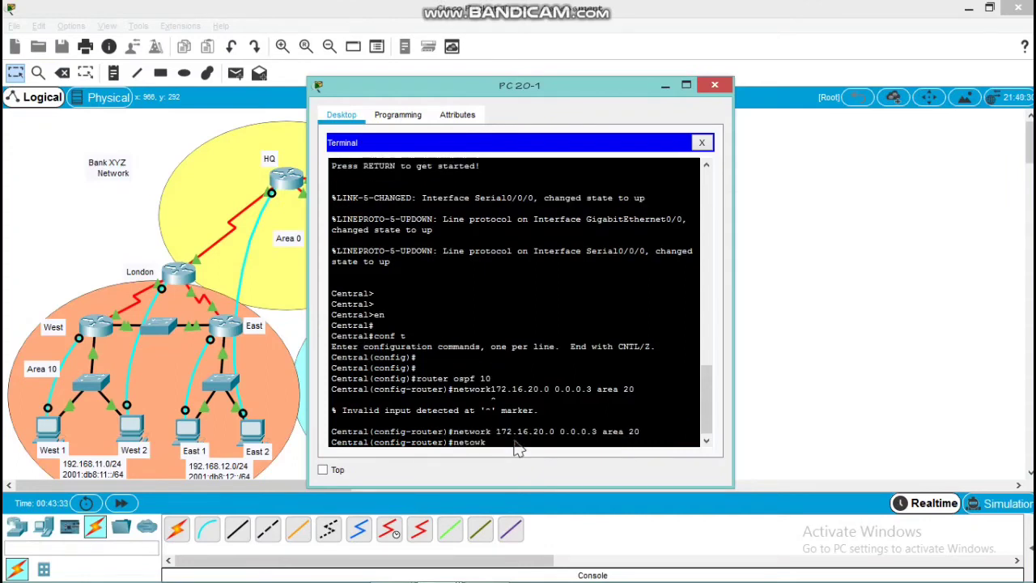
type("ork")
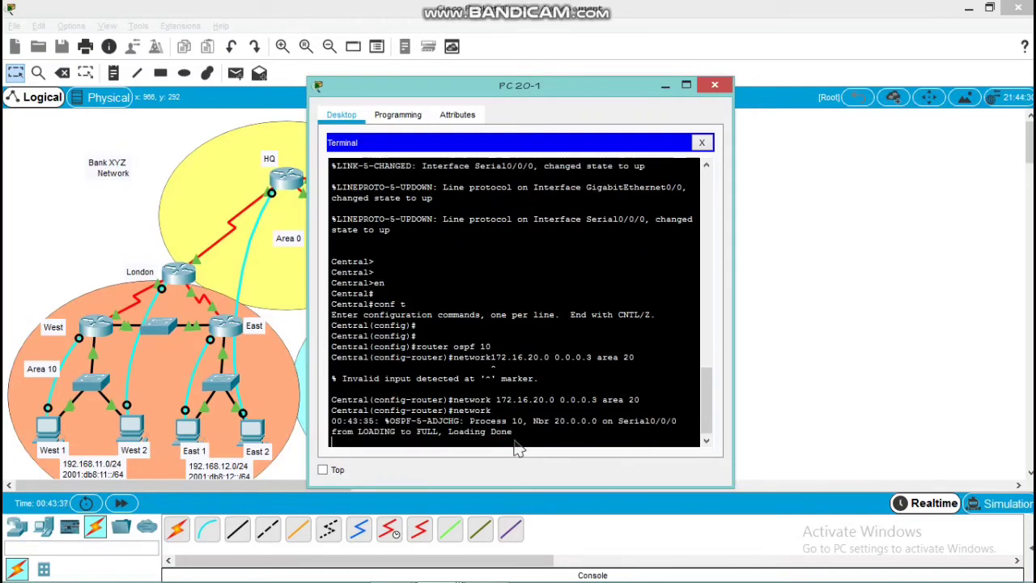
key("Up")
key("Down")
key("Return")
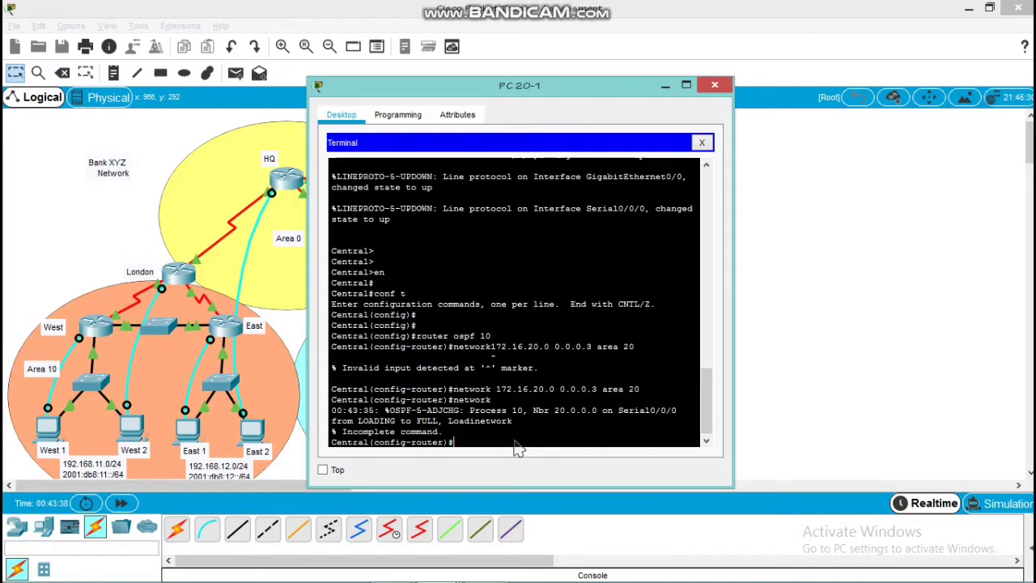
key("Up")
type("192.168.21.0 0.0.0.255 area")
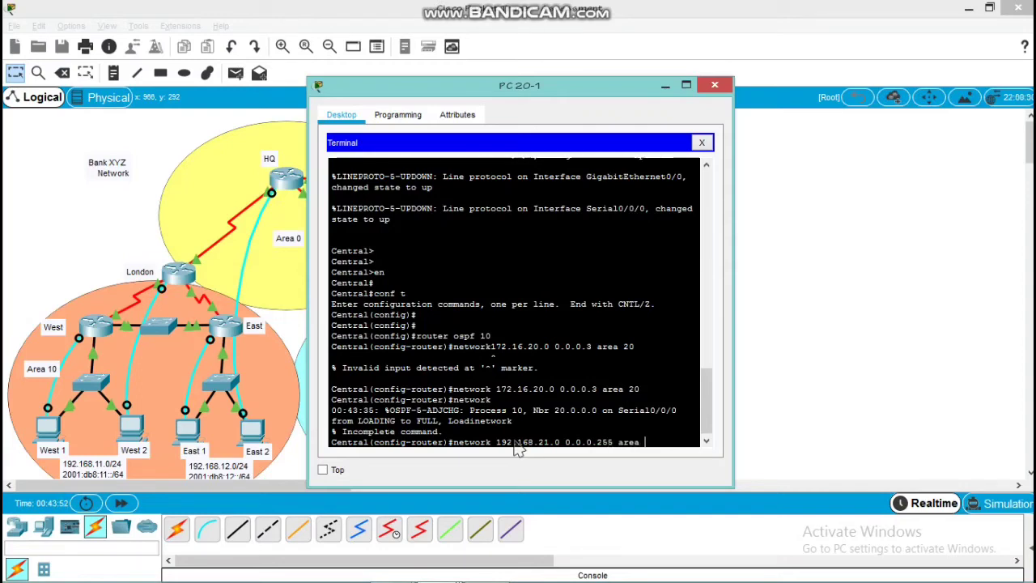
key("Return")
key("Return")
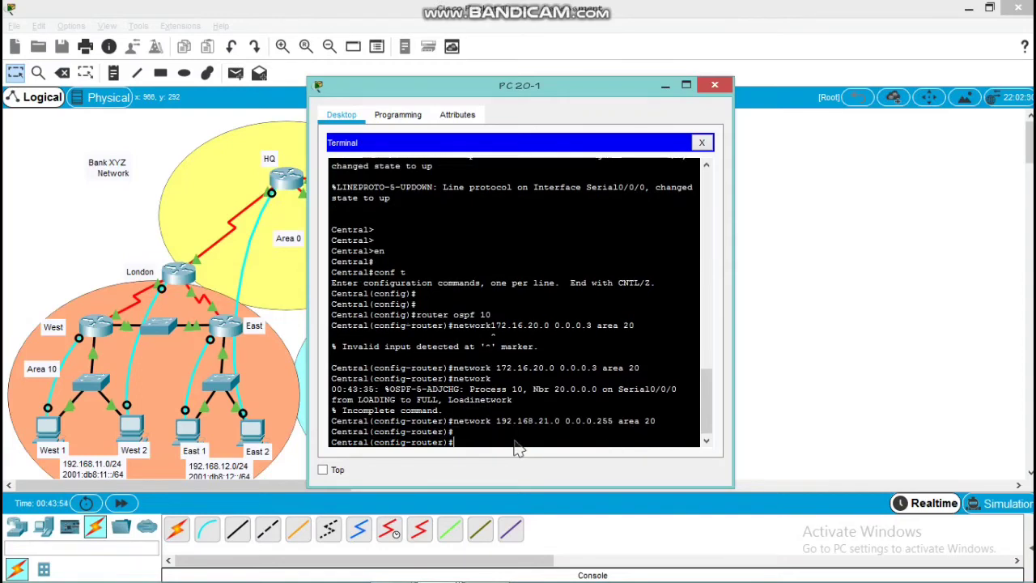
Set the router ID of Central's OSPFv2 process 10 to 20.1.1.1
type("ruot")
key("BackSpace")
key("BackSpace")
key("BackSpace")
type("ou")
key("Return")
type("router-id ")
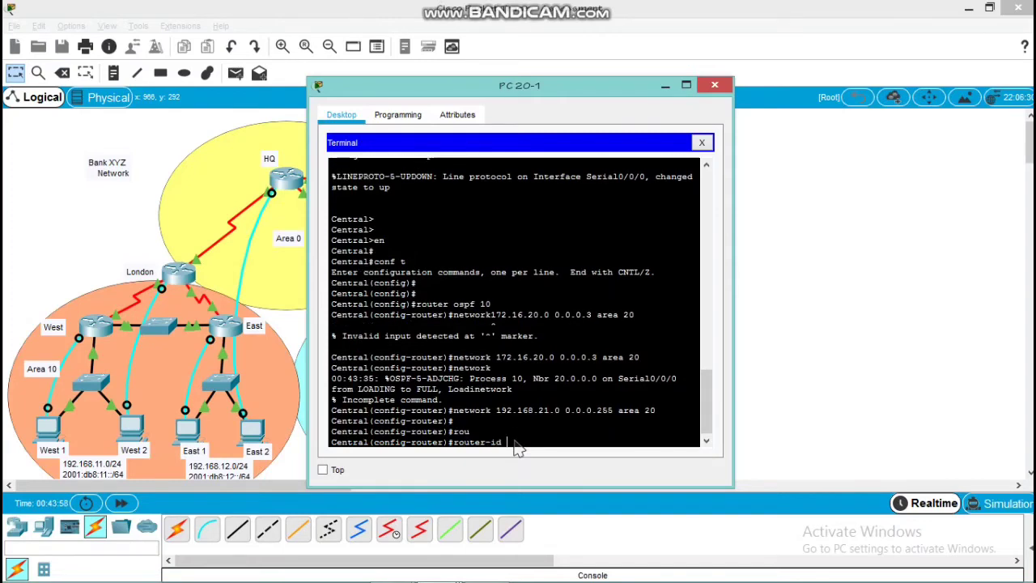
type("20.1.1.1")
key("Return")
key("Return")
key("Return")
key("Return")
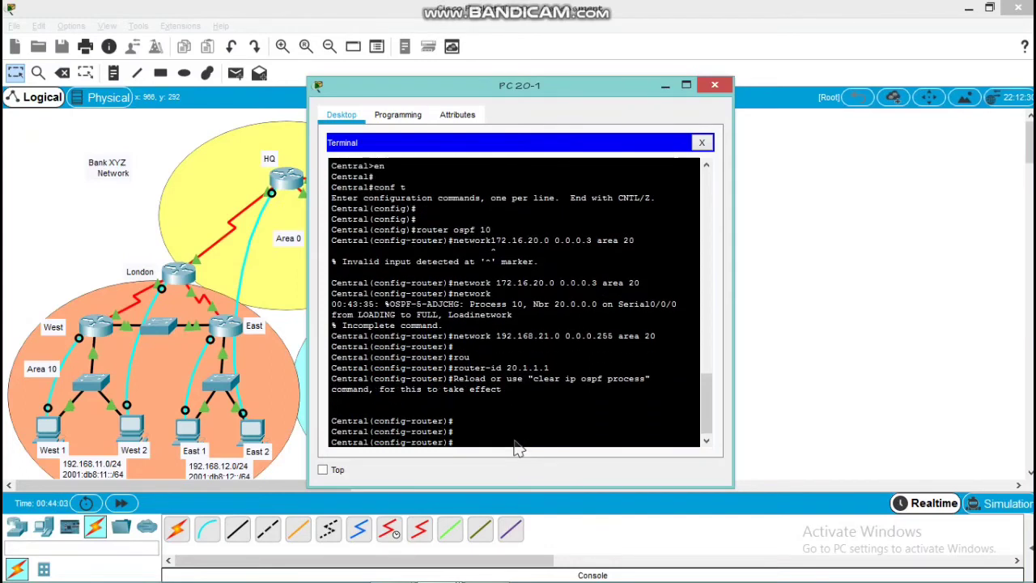
Clear the IP OSPF process from configuration mode on Central, answering yes to the reset of all processes
type("do clear ip ospf process")
key("Return")
type("yes")
key("Return")
Return to global configuration mode on Central and enable IPv6 unicast routing
key("Return")
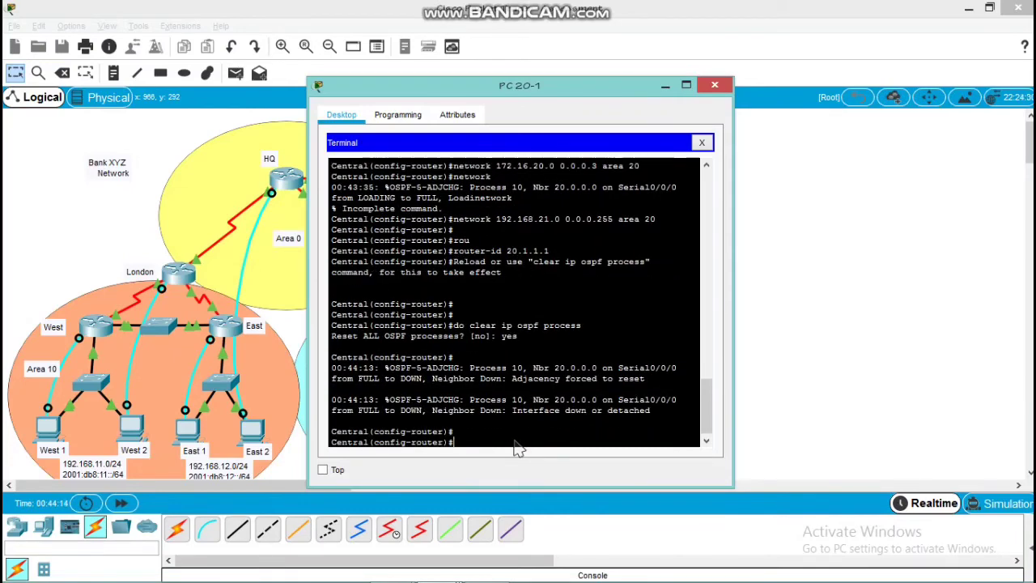
type("exit")
key("Return")
key("Return")
type("ipv")
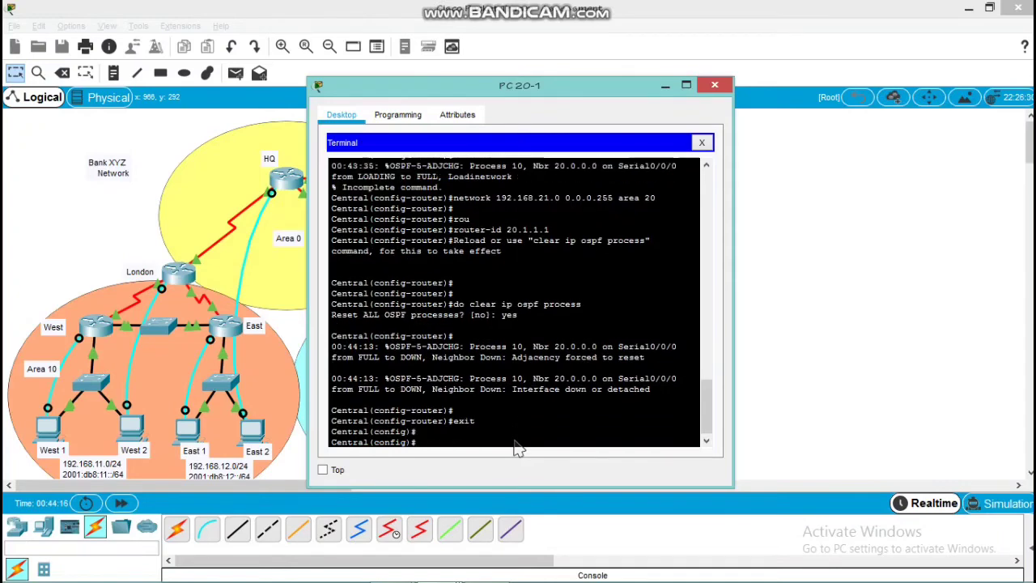
type("6 un")
key("Tab")
key("Return")
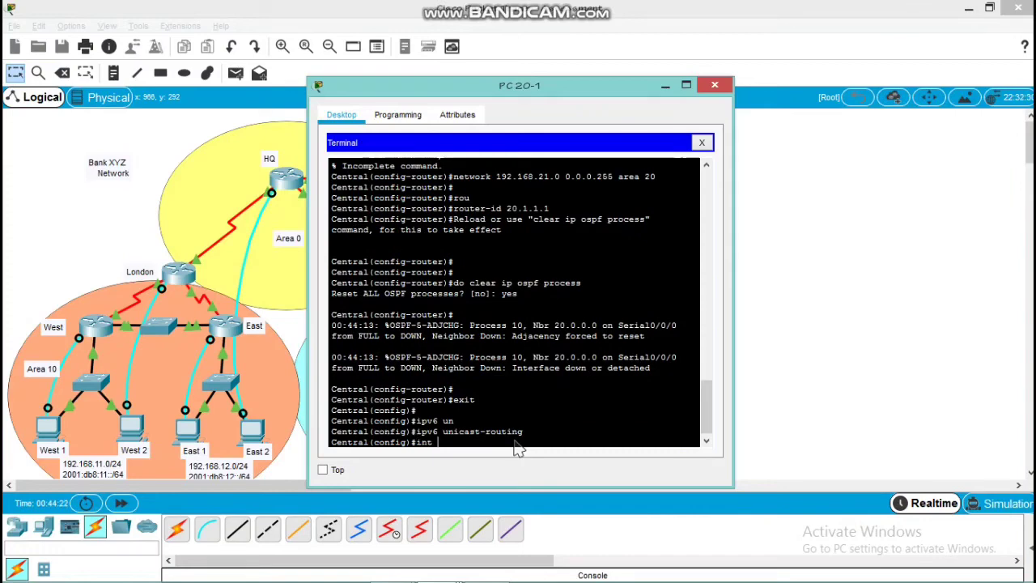
Assign Central's interface s0/0/0 to IPv6 OSPF process 10 in area 20 and return to global configuration mode
type("int s0/0/0")
key("Return")
key("Return")
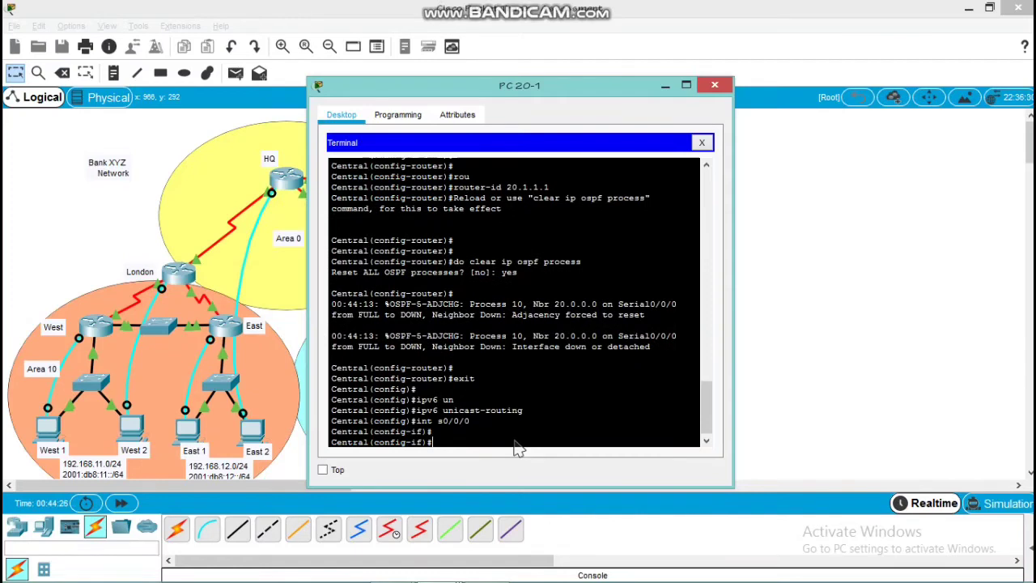
type("ipv6")
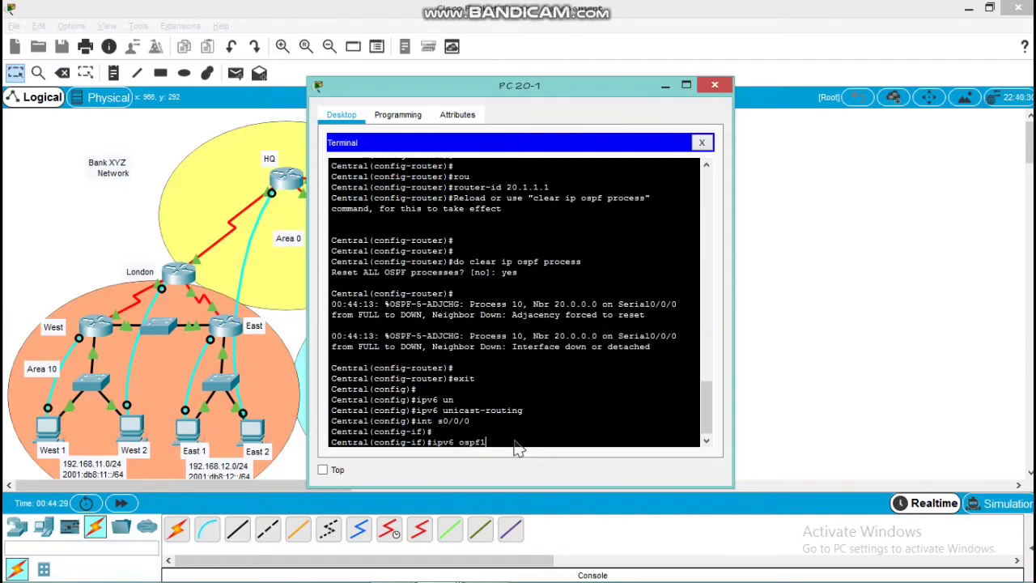
type("ospf 10 a")
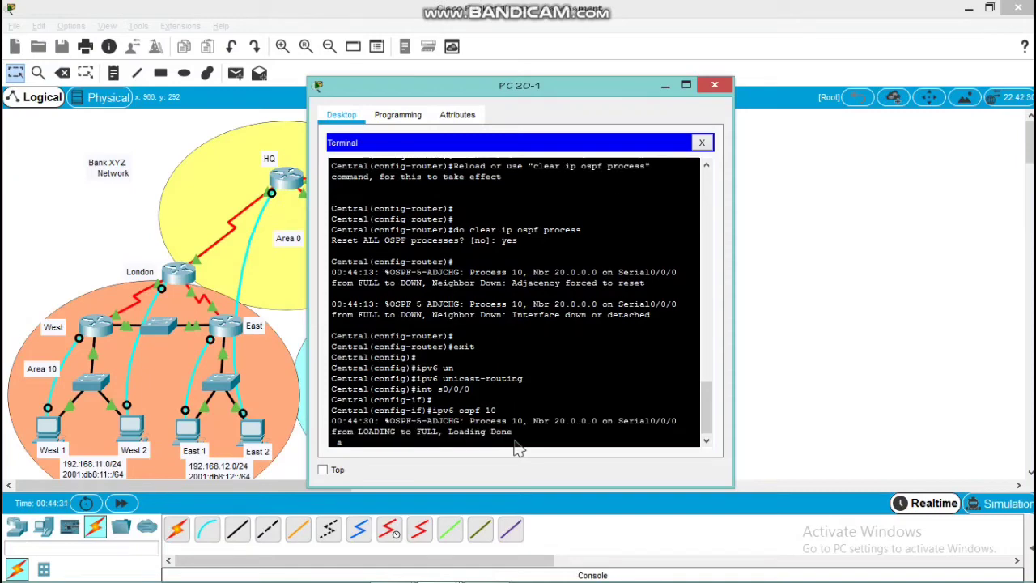
key("Return")
key("Up")
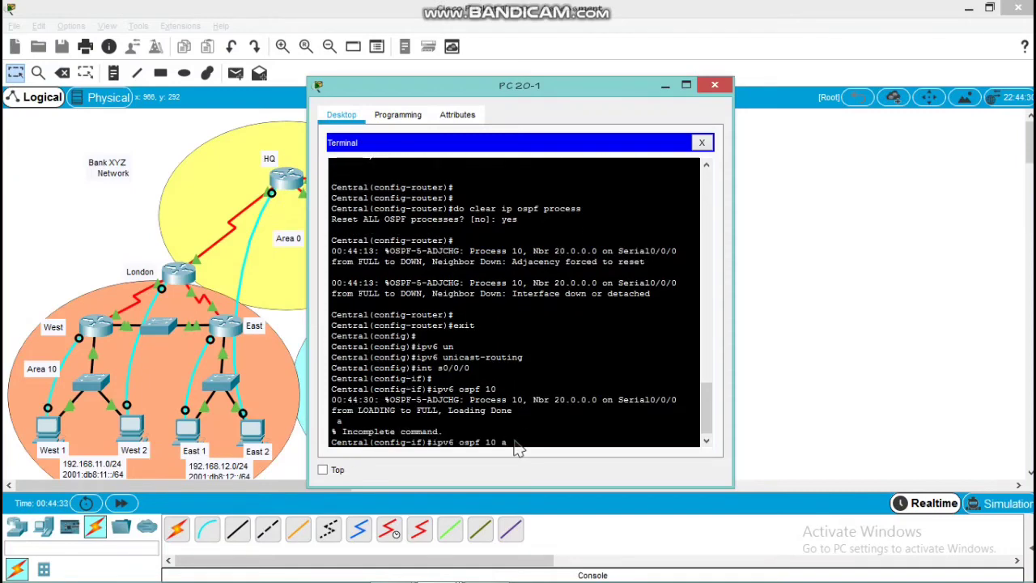
type("rea 20")
key("Return")
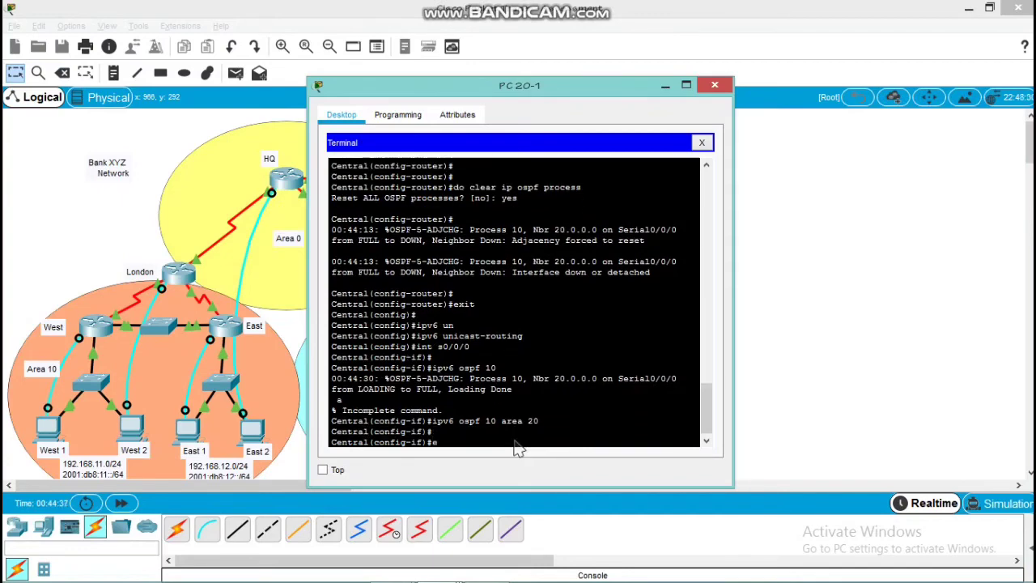
type("exit")
key("Return")
Assign Central's interface g0/0 to IPv6 OSPF process 10 in area 20 and return to global configuration mode
key("Return")
key("Return")
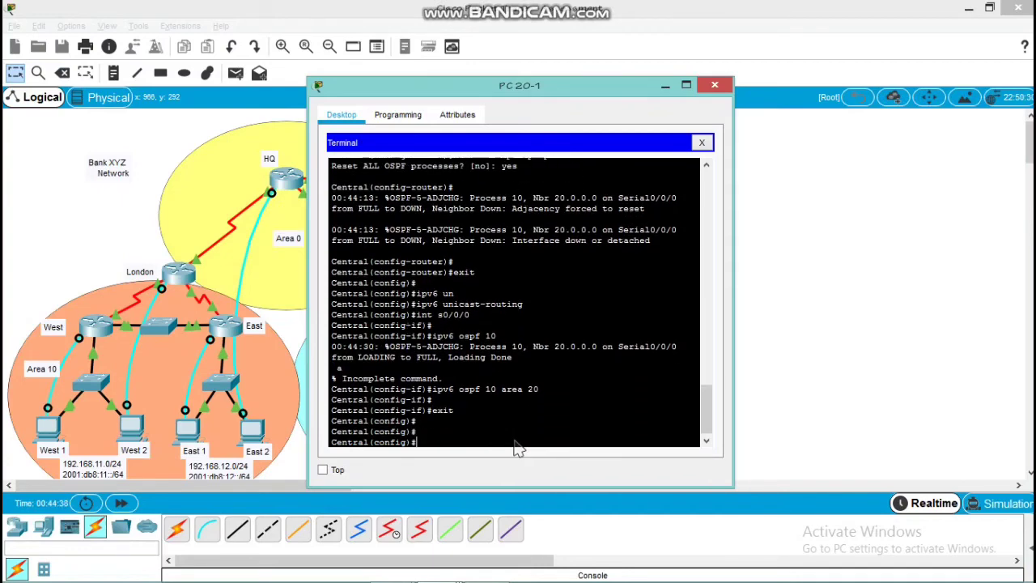
type("int g0/0")
key("Return")
key("Return")
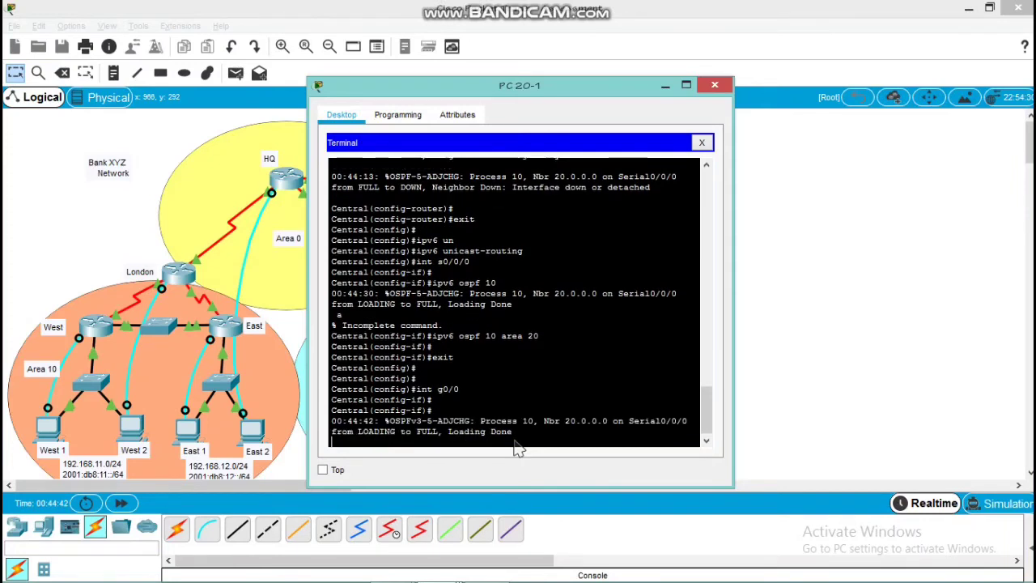
type("ipv6")
key("Return")
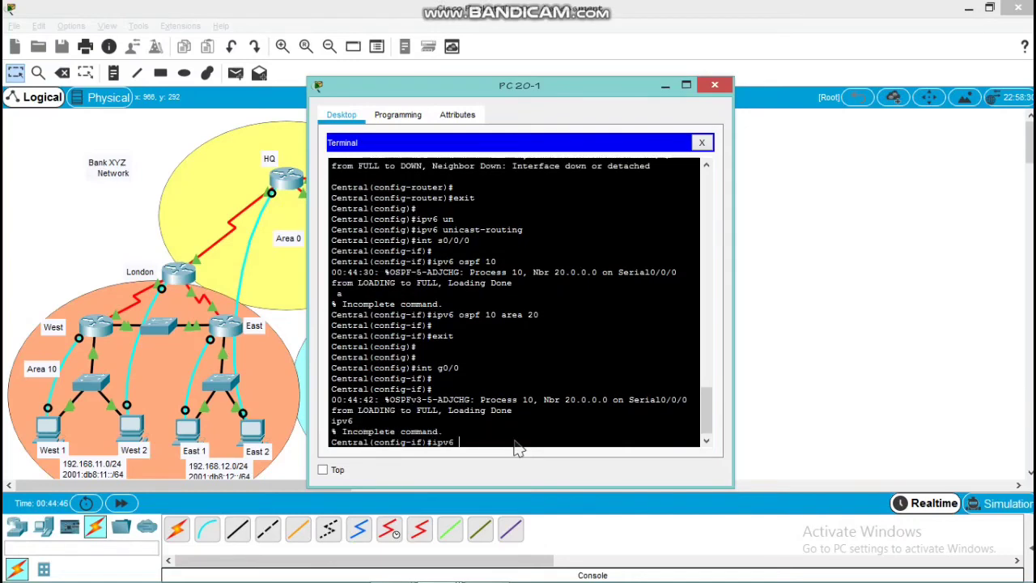
type("router")
type("10 a")
type("rea 20")
key("Return")
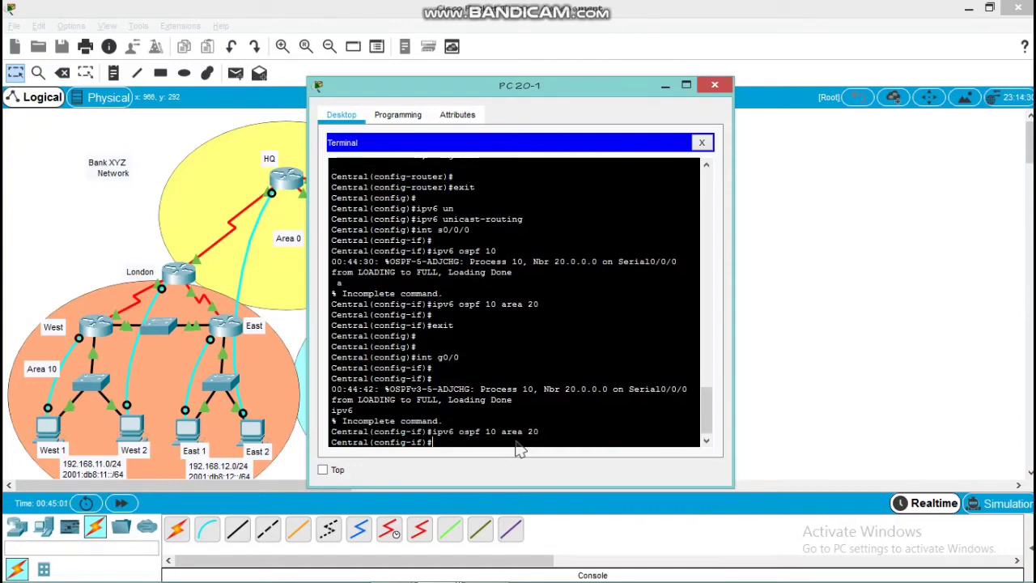
type("exit")
key("Return")
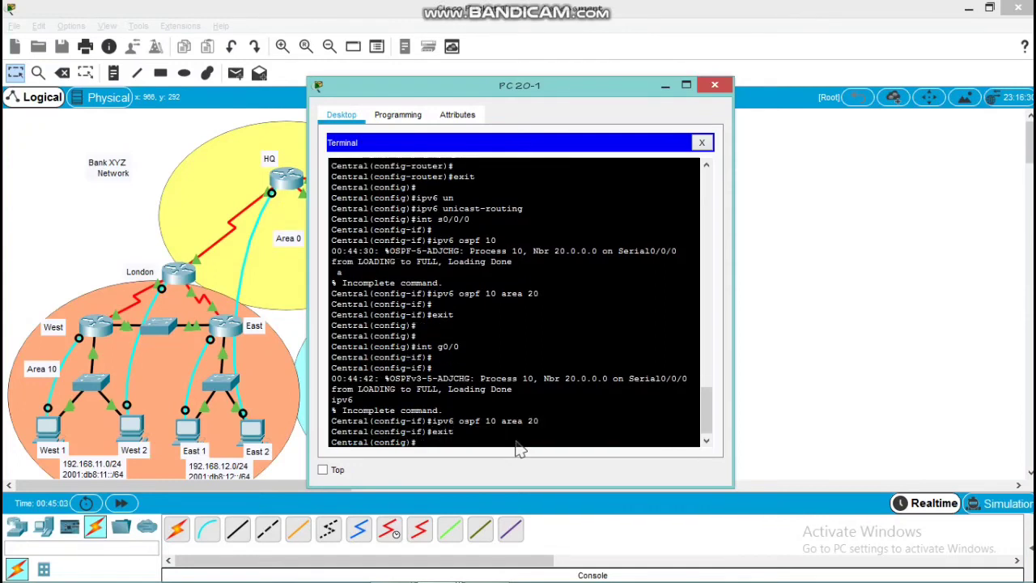
Try to enter Central's OSPFv3 process 10 with the command router ipv6 ospf 10
type("router ospf 10 a")
key("BackSpace")
key("Left")
key("Left")
key("Left")
key("Left")
key("Left")
key("Left")
key("Left")
key("Left")
type("ipv6")
key("Return")
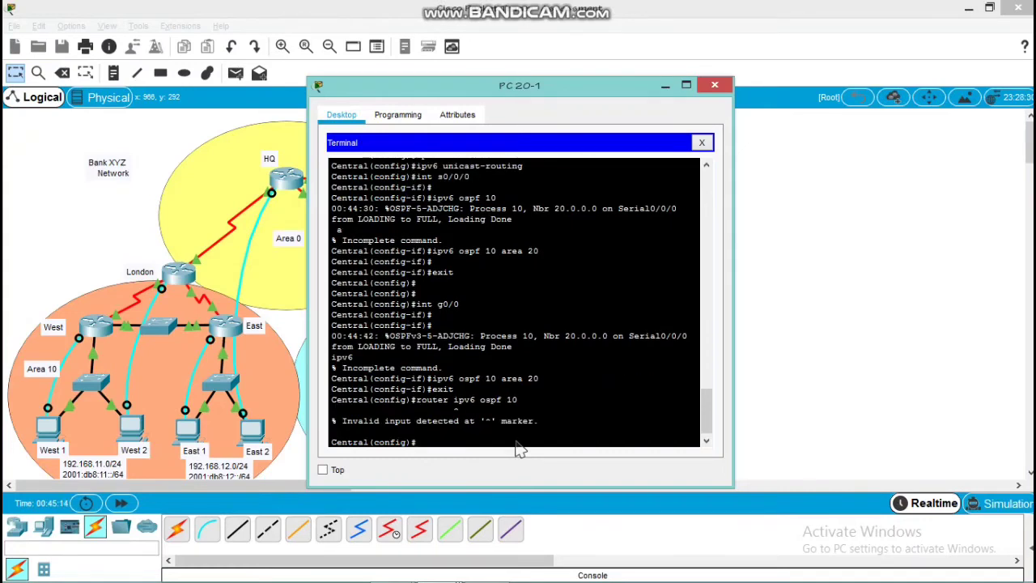
Enter IPv6 router OSPF process 10 on Central and set its router ID to 20.1.1.1
key("Up")
key("BackSpace")
key("BackSpace")
key("BackSpace")
key("BackSpace")
key("BackSpace")
key("BackSpace")
key("BackSpace")
type("router")
key("Return")
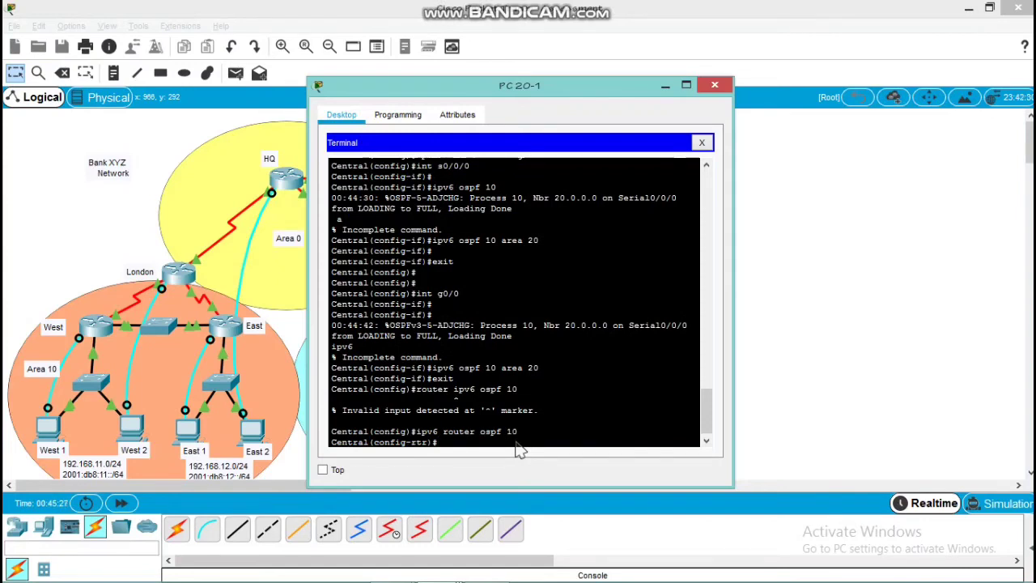
type("router")
key("Tab")
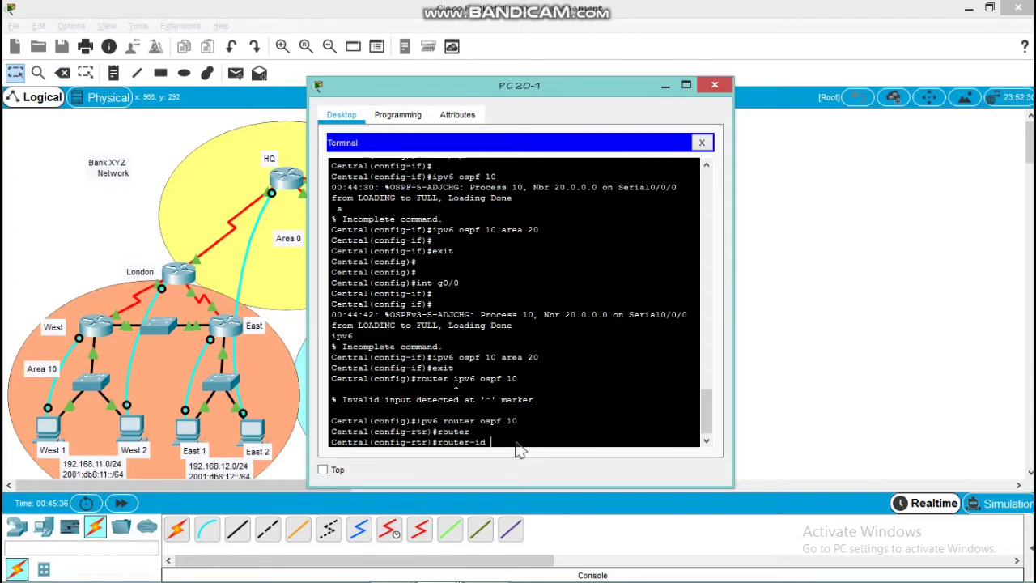
type("20.1.1.1")
key("Return")
Clear the IPv6 OSPF process on Central, answering yes to the reset of all processes, and return to global configuration mode
type("do clear")
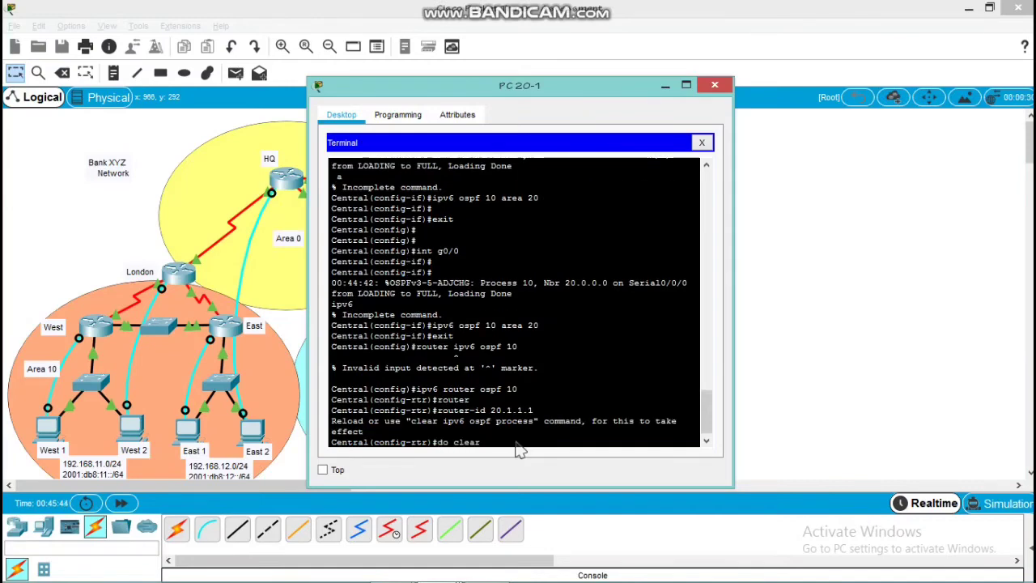
type(" ipv6 ospf process")
key("Return")
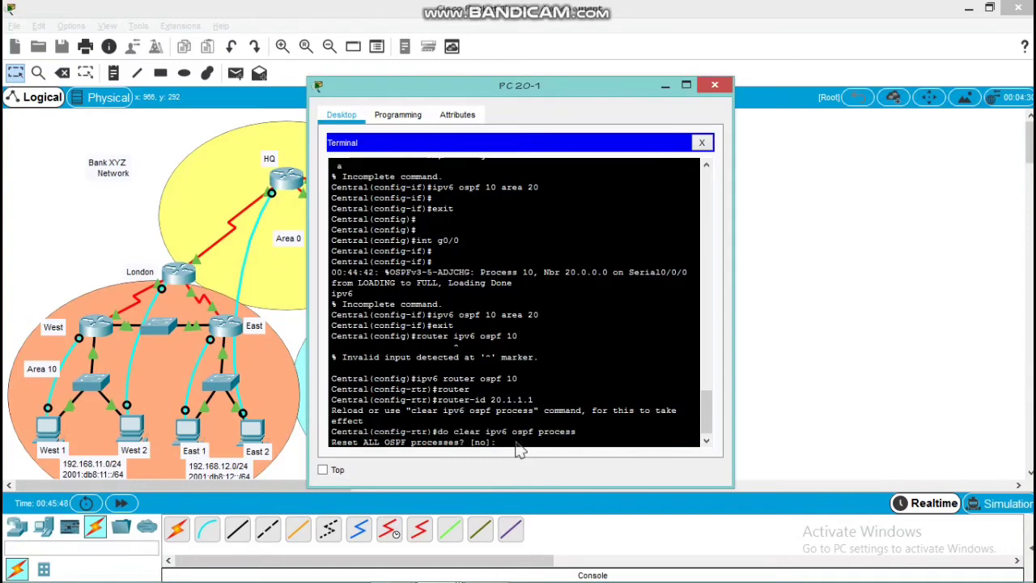
type("yes")
key("Return")
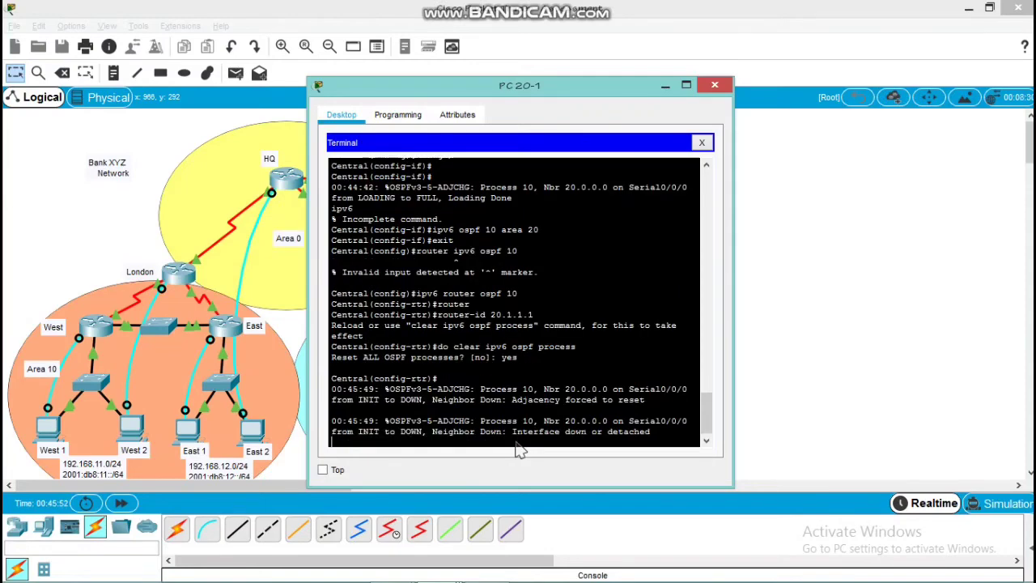
key("Return")
type("exit")
key("Return")
key("Return")
key("Return")
key("Return")
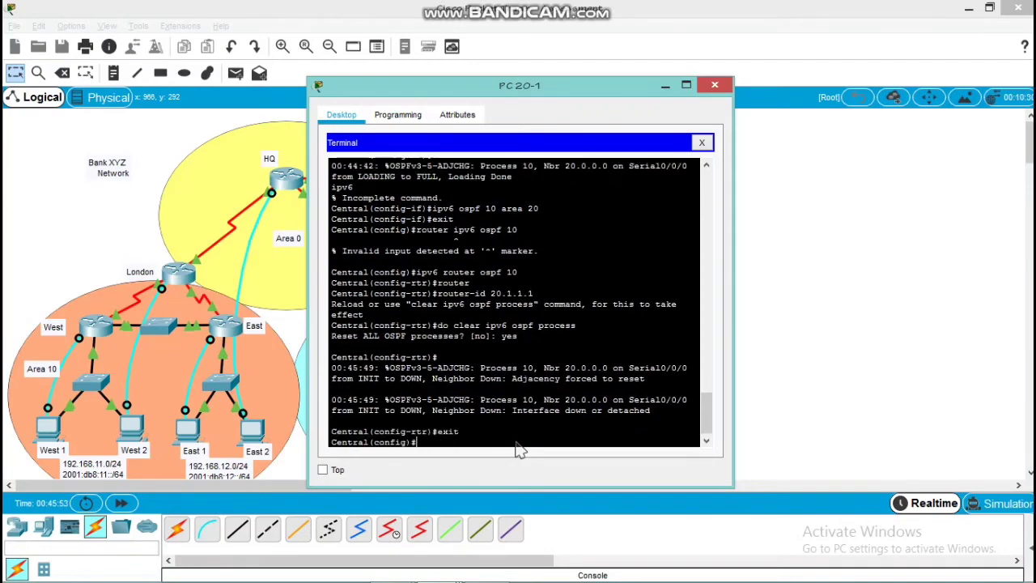
Make g0/0 a passive interface in Central's OSPFv2 process 10 and return to global configuration mode
type("route")
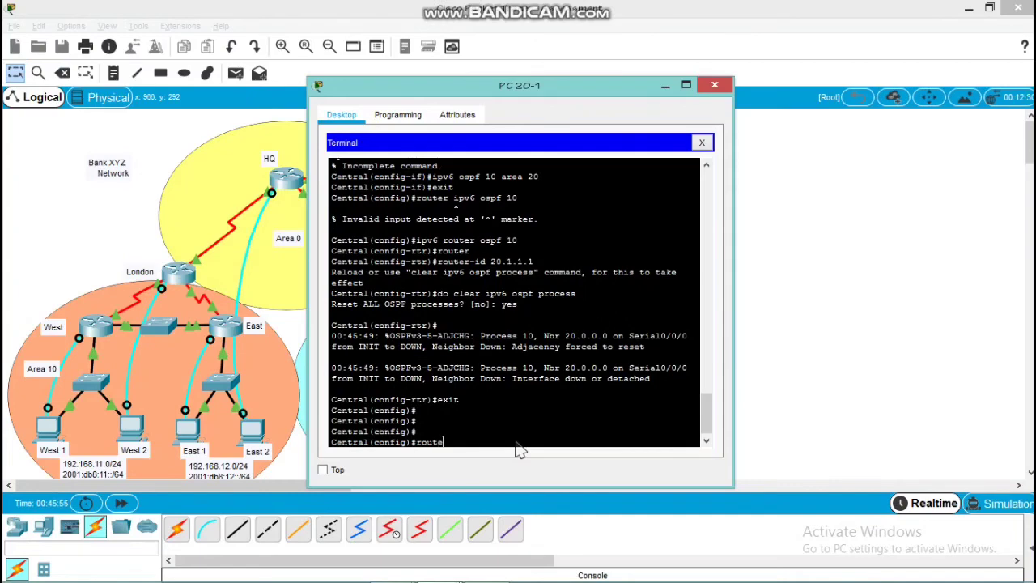
type("r ospf 10")
key("Return")
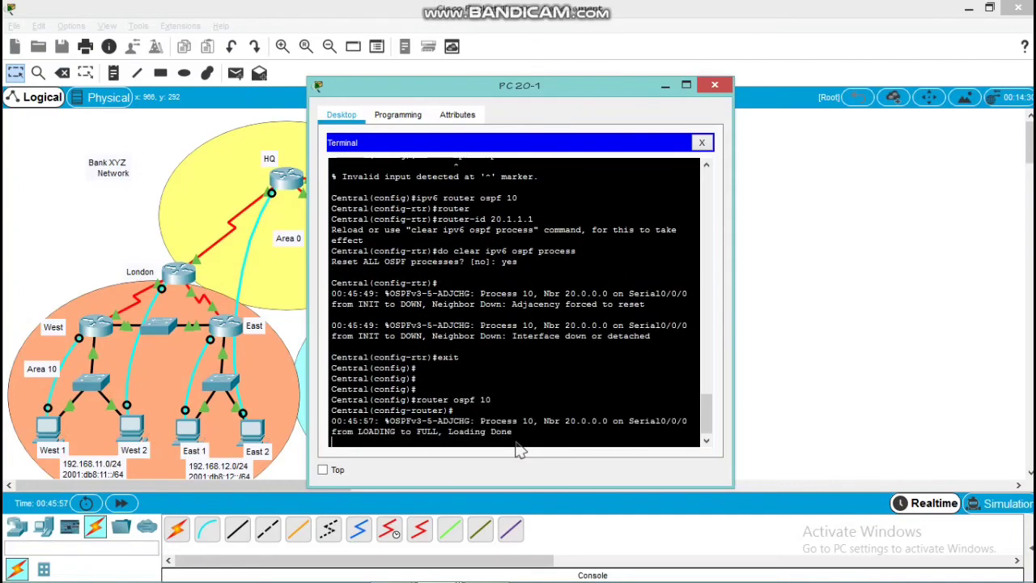
type("pas")
key("Tab")
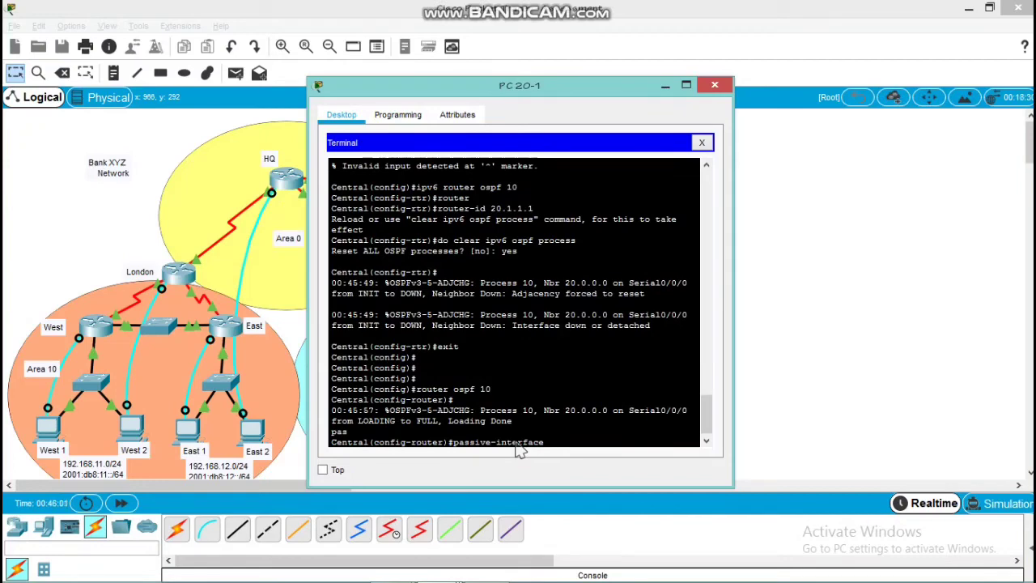
type("g0/0")
key("Return")
key("Return")
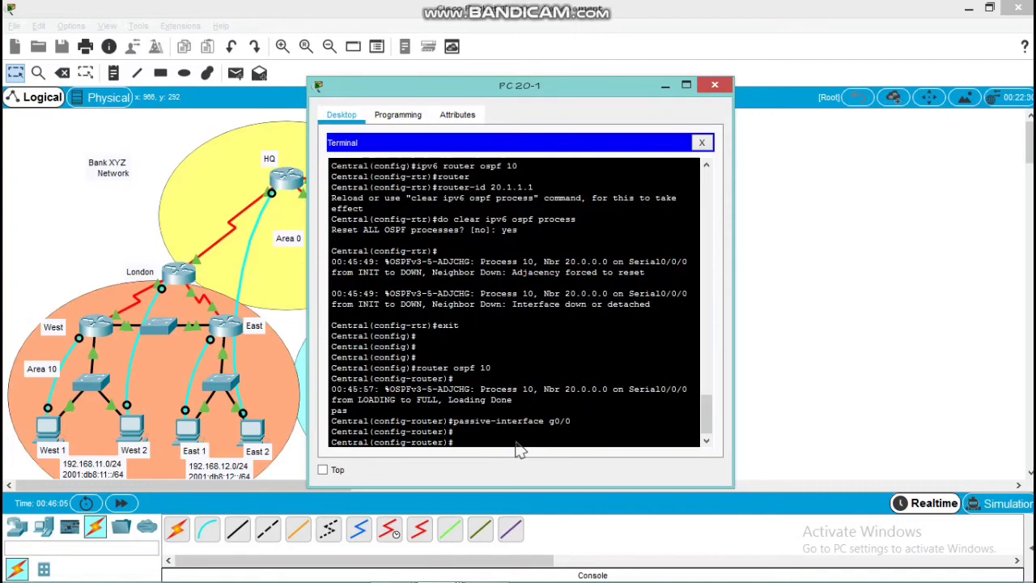
type("exit")
key("Return")
Make g0/0 a passive interface in Central's IPv6 OSPF process 10 and return to global configuration mode
type("ipv6 ")
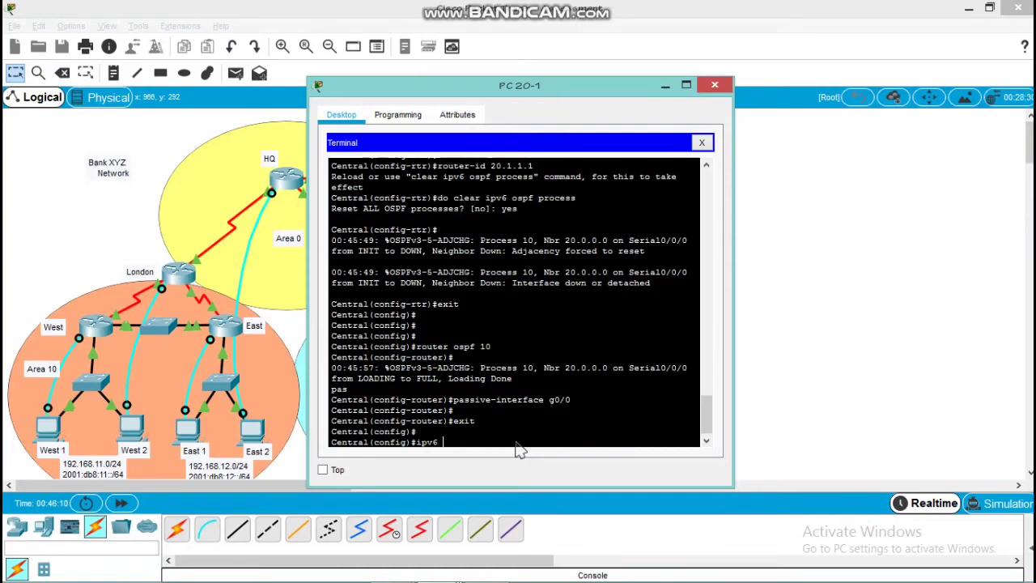
type("router ospf 10")
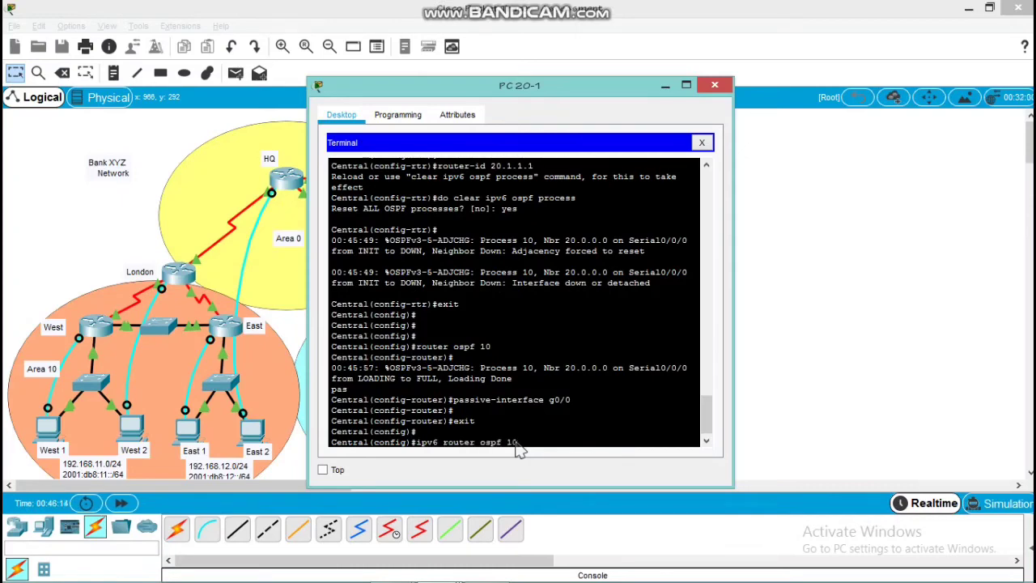
key("Return")
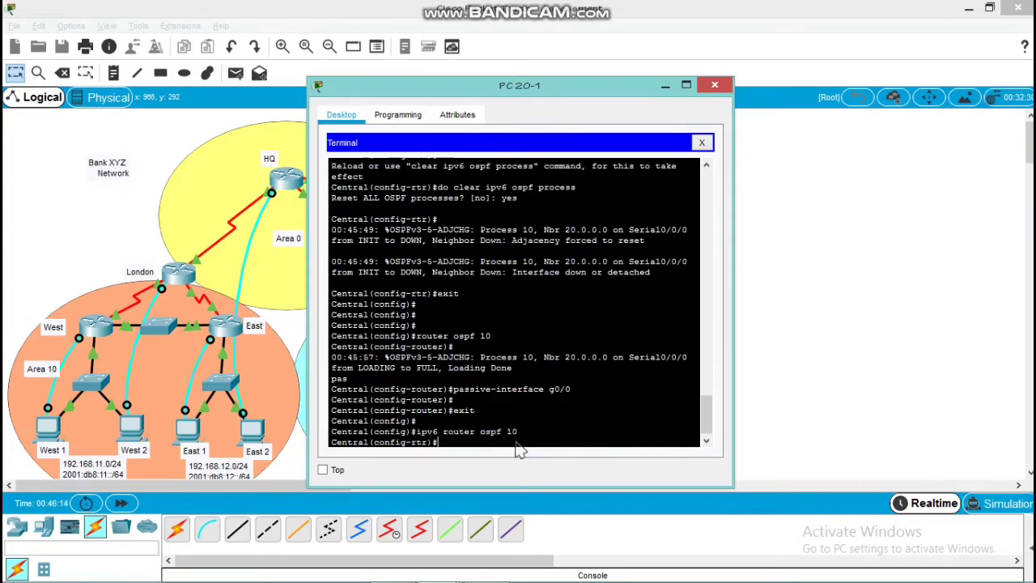
type("pas")
key("Tab")
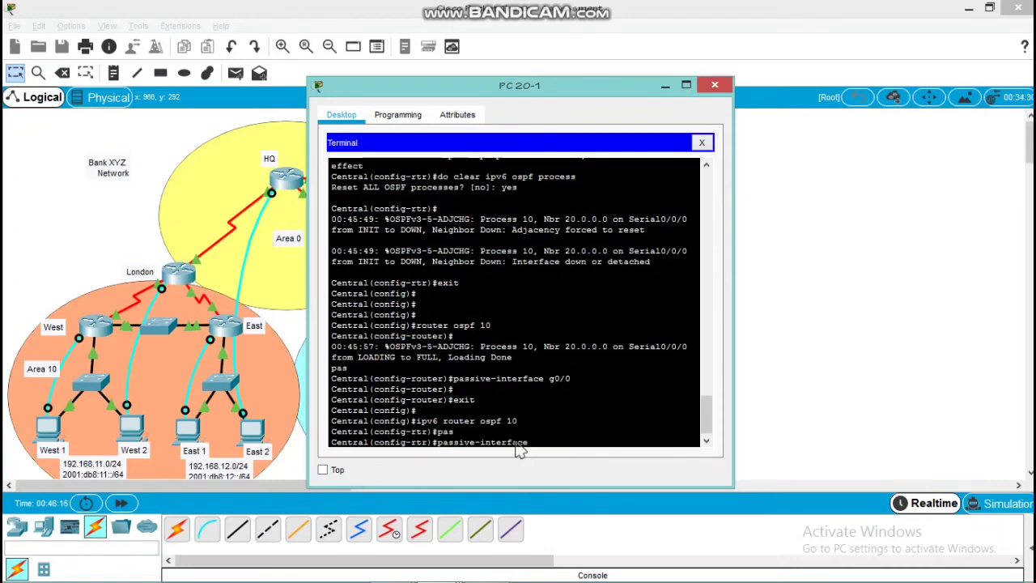
type("g0/0")
key("Return")
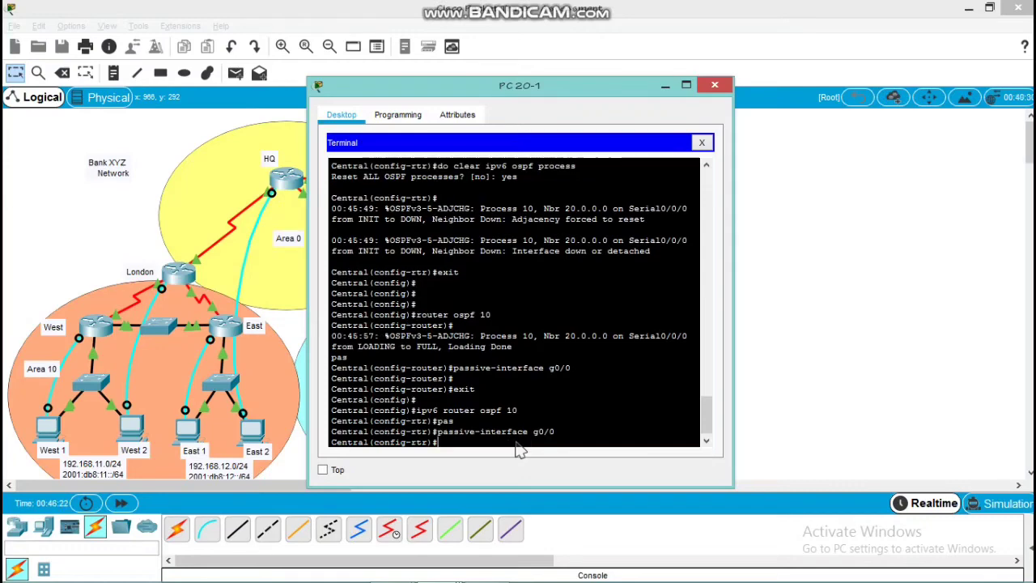
type("exit")
key("Return")
key("Return")
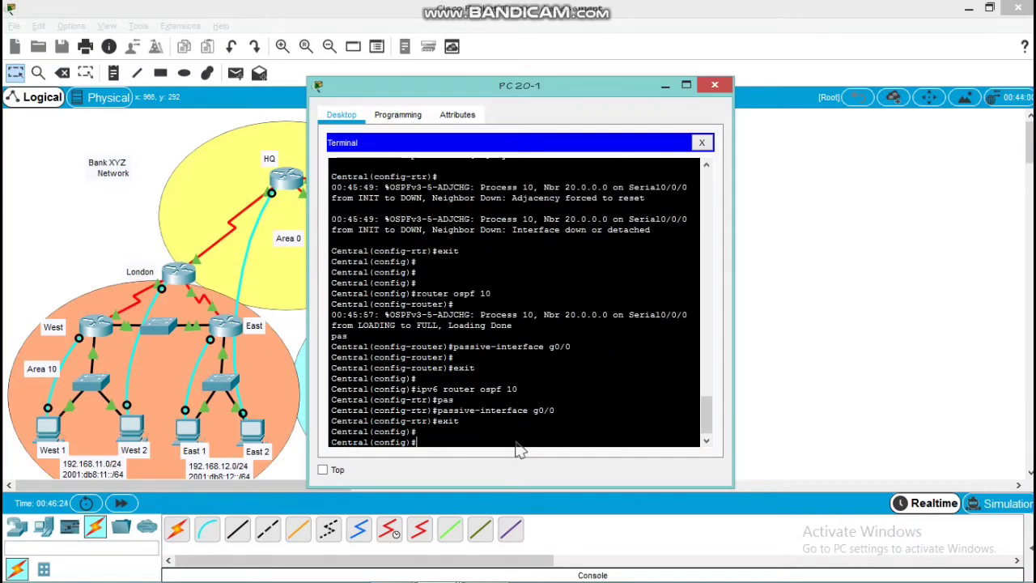
Set the auto-cost reference bandwidth of Central's OSPFv2 process 10 to 1000 and return to global configuration mode
type("router ospf 10")
key("Return")
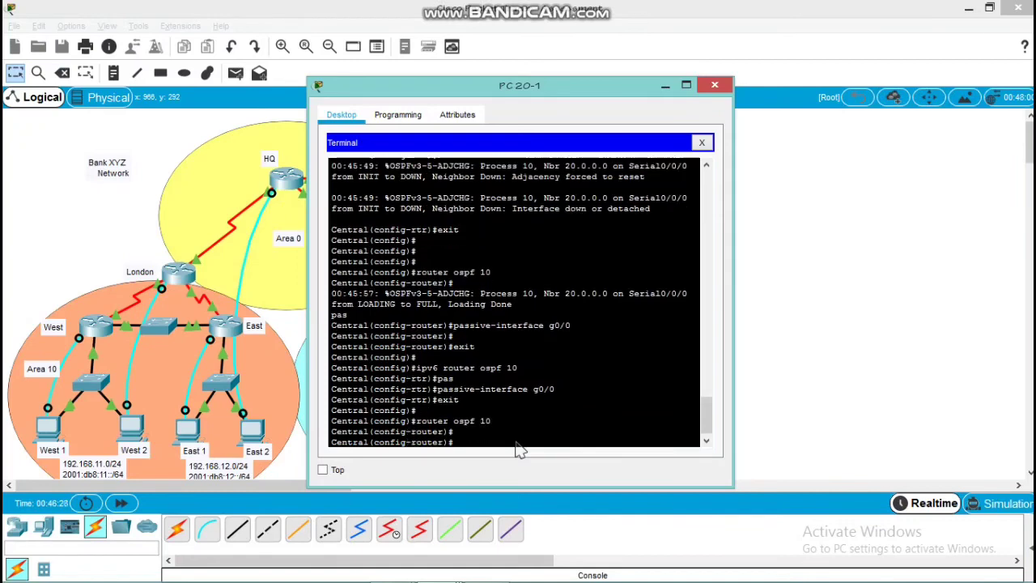
type("aut")
key("Tab")
type("reef")
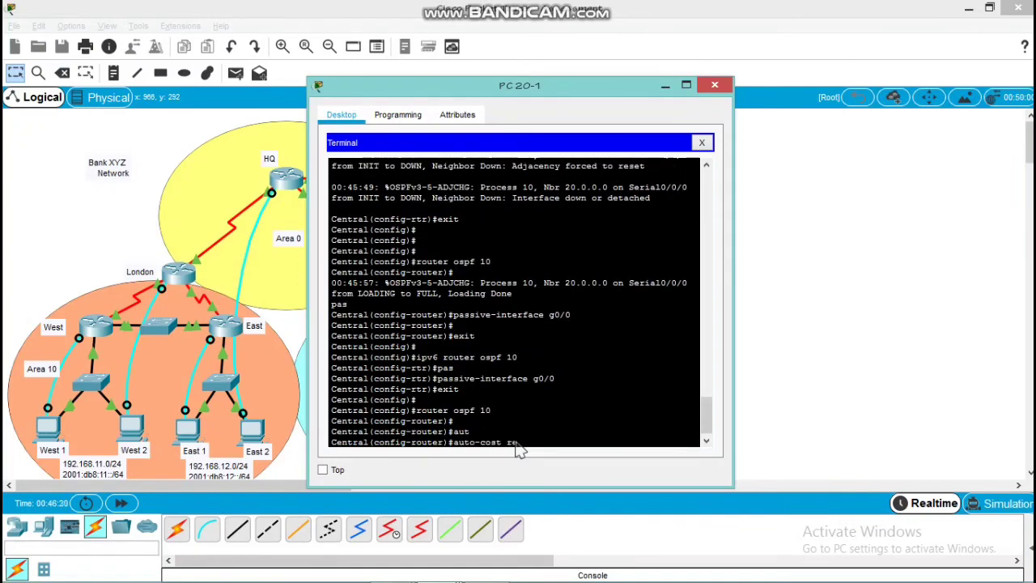
key("Tab")
key("BackSpace")
key("BackSpace")
type("f")
key("Tab")
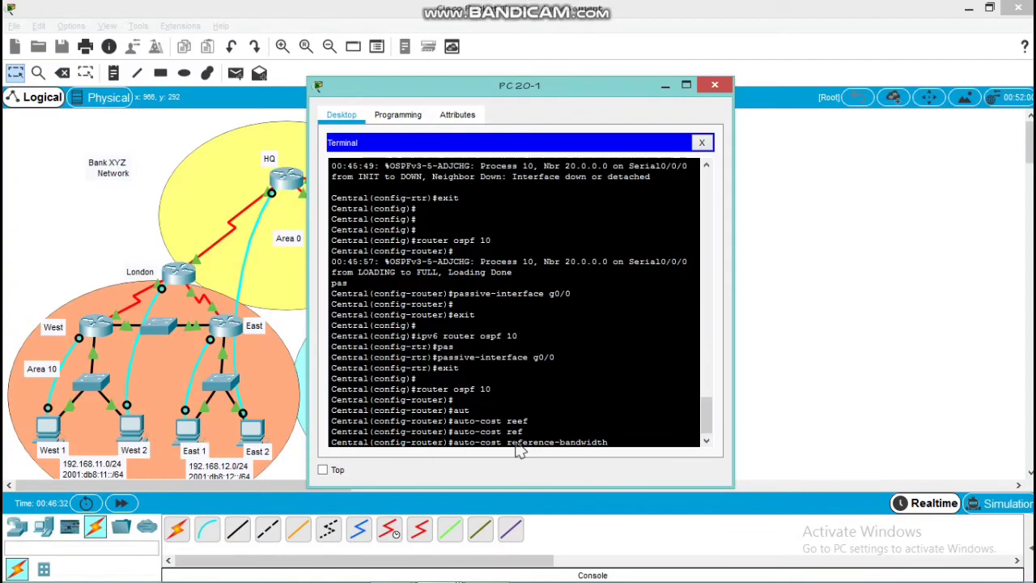
type("1000")
key("Return")
key("Return")
key("Return")
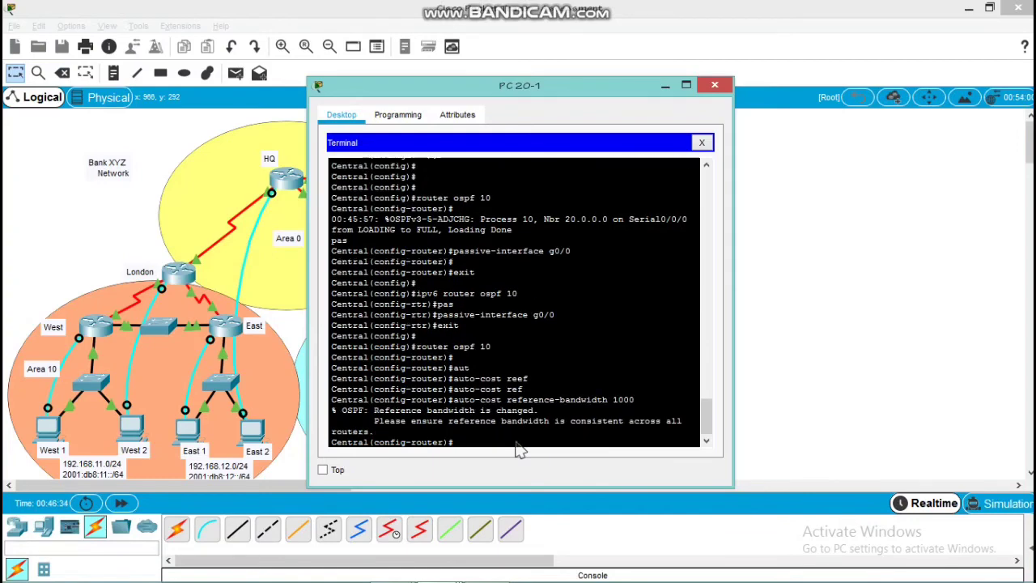
type("exit")
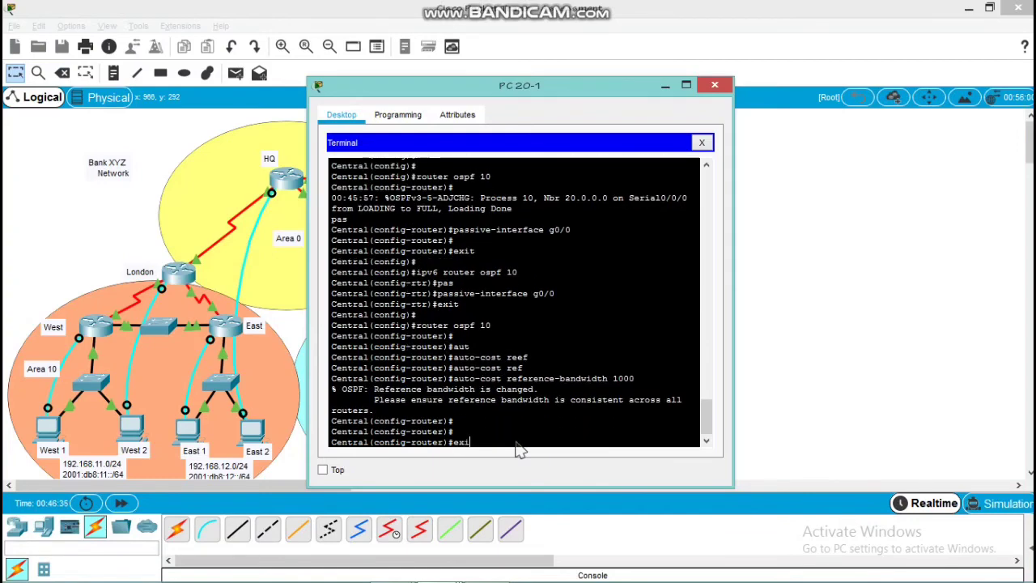
key("Return")
Set the auto-cost reference bandwidth of Central's IPv6 OSPF process 10 to 1000 and close the PC 20-1 window
type("ipv6 ")
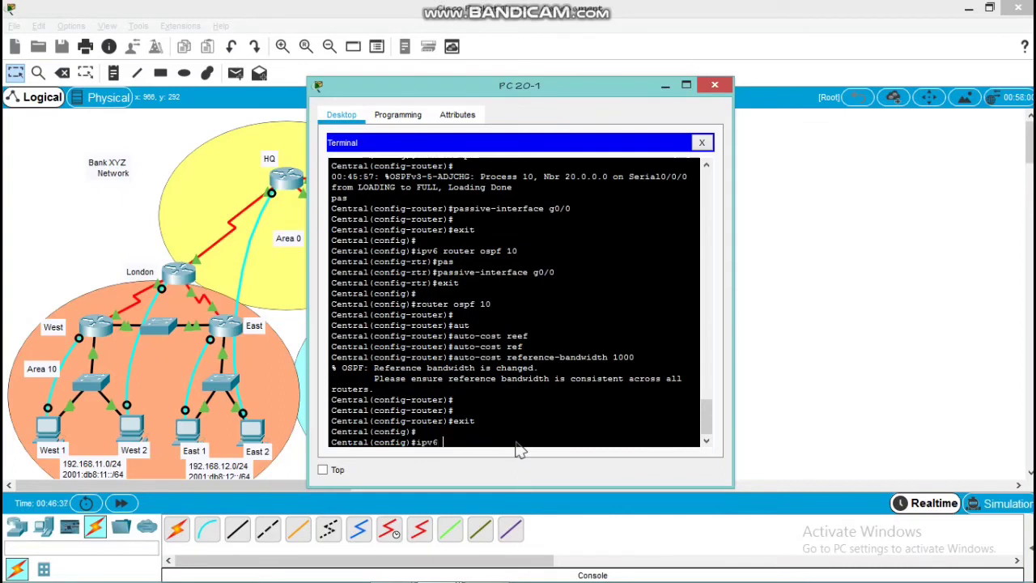
type("router ospf 10")
key("Return")
key("Return")
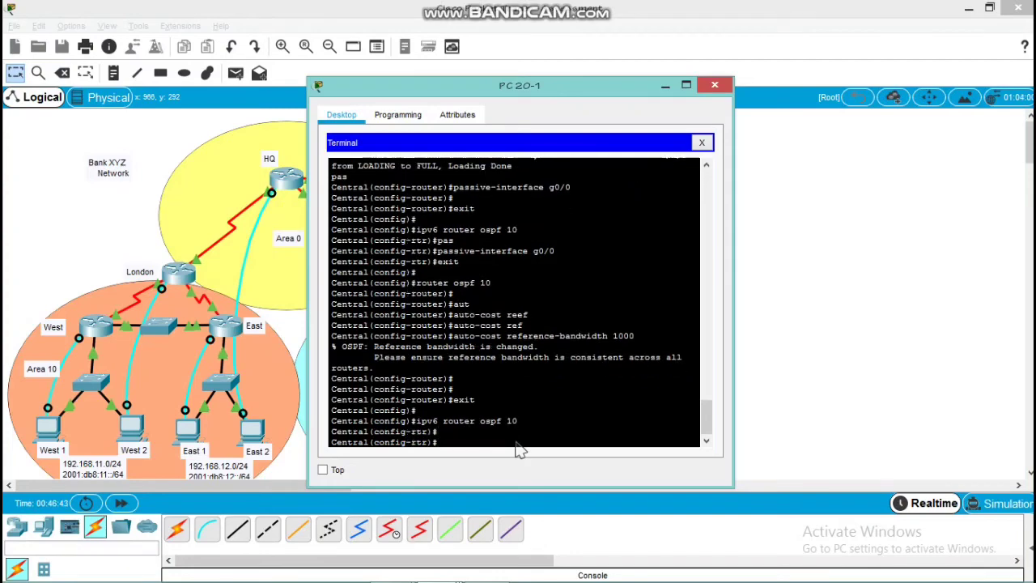
type("au")
key("Tab")
type("ref")
key("Tab")
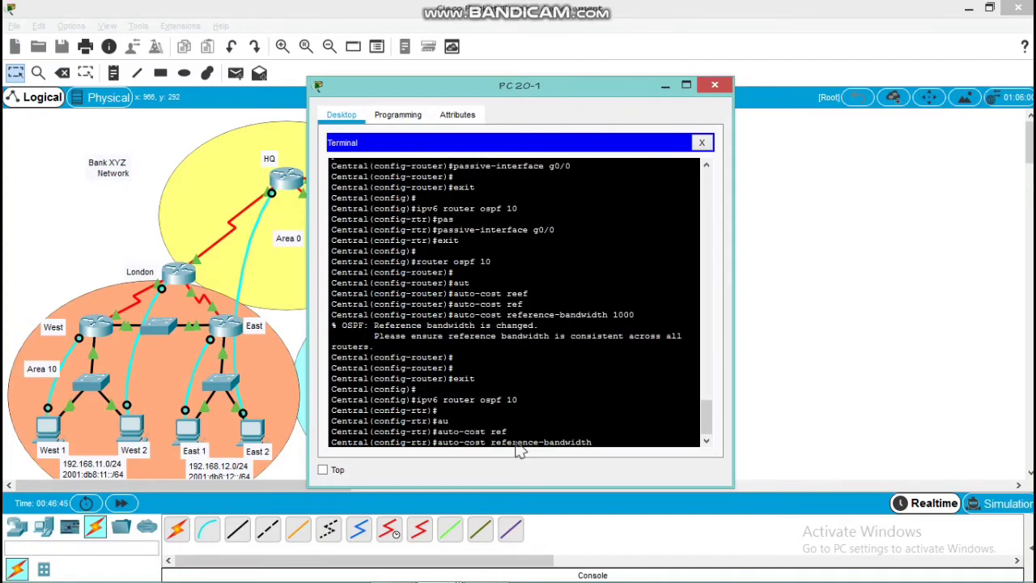
type("1000")
key("Return")
key("Return")
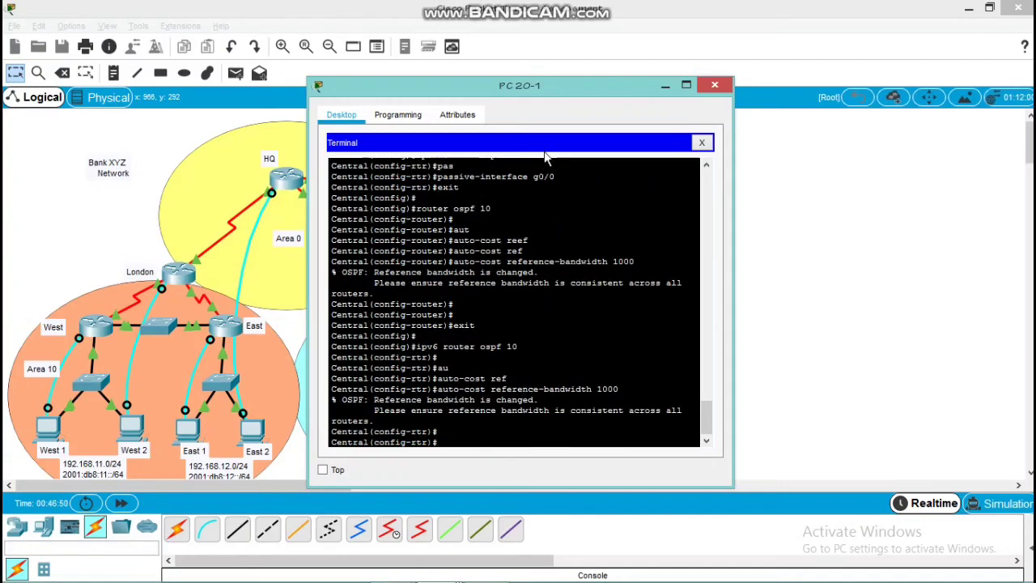
left_click_drag(538, 78, 774, 120)
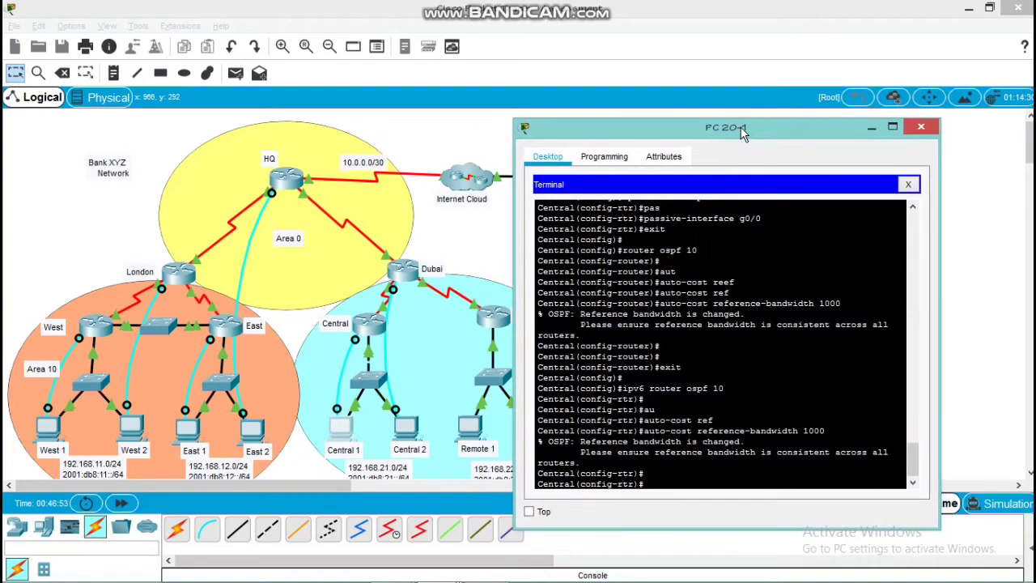
left_click(921, 128)
Review the Router Central and Router Remote requirements in the PT Activity instructions and return to the network topology
mouse_move(409, 577)
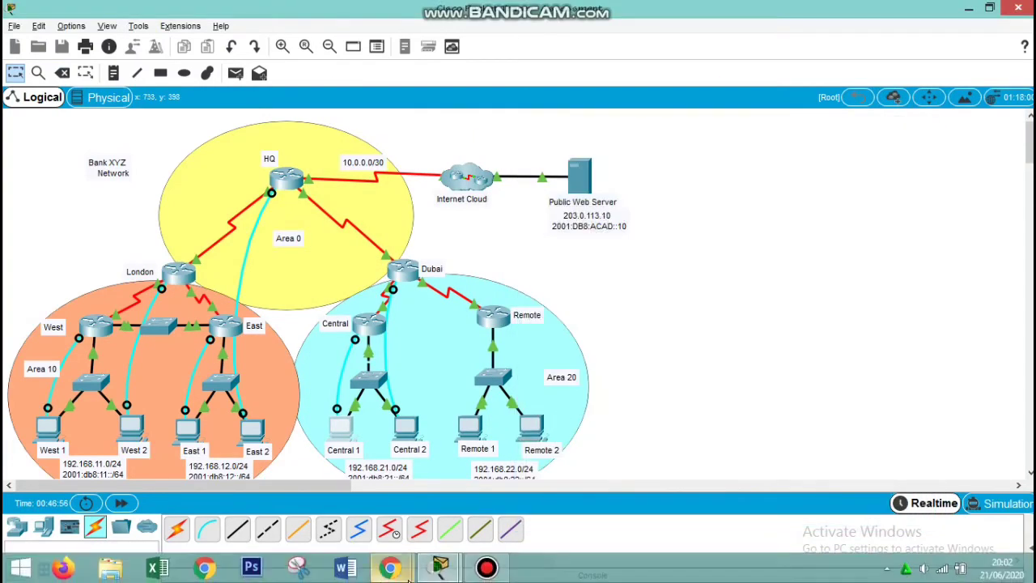
left_click(438, 569)
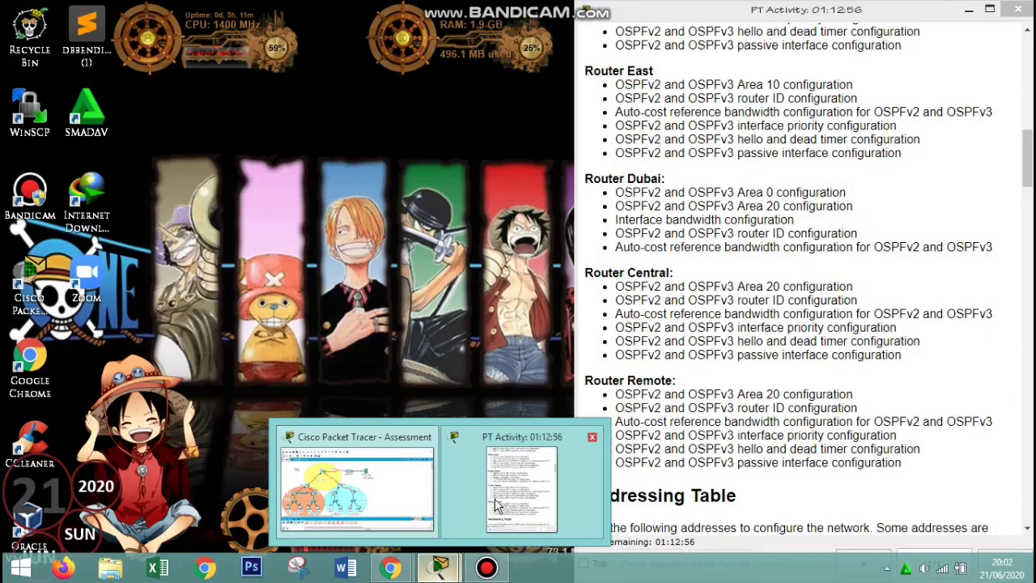
left_click(496, 500)
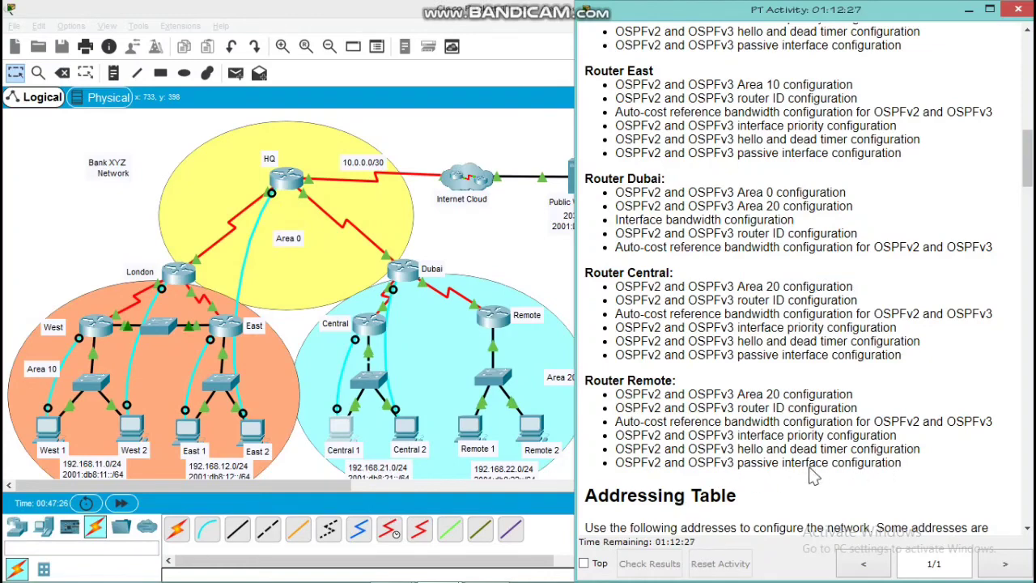
left_click(558, 301)
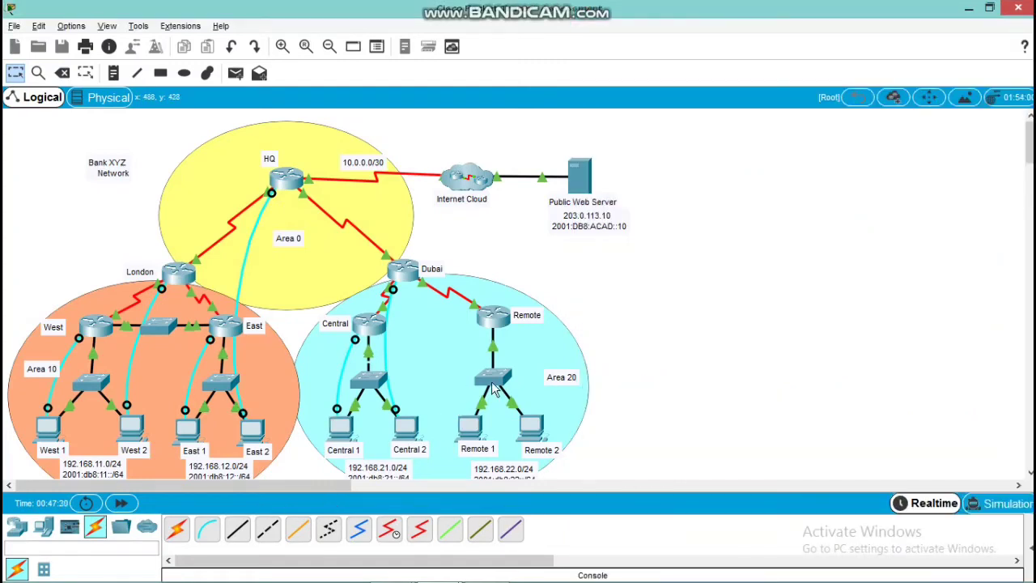
Connect a console cable from the RS 232 port of PC Remote 1 to the Remote router's console port
left_click(207, 531)
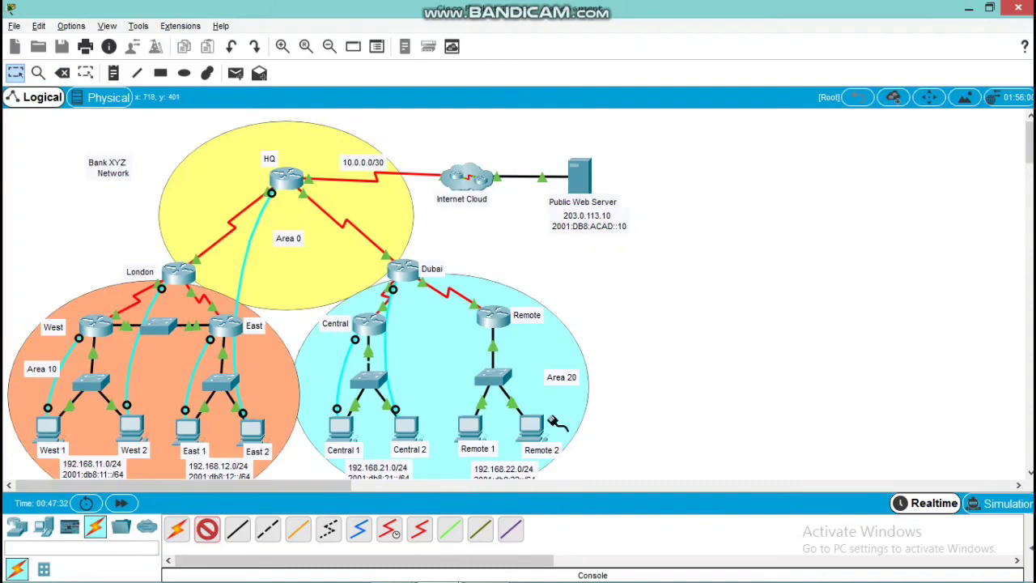
left_click(472, 425)
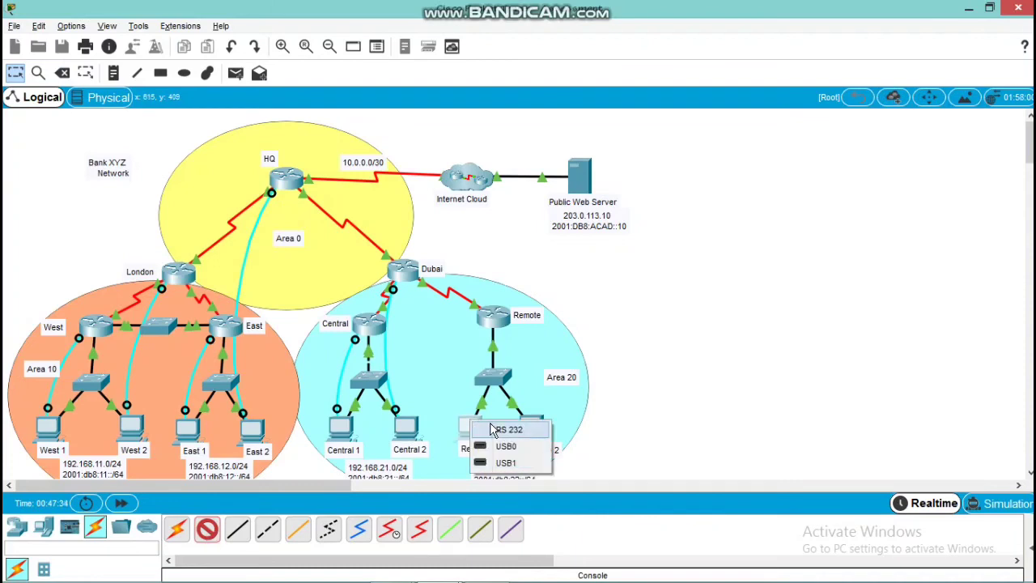
left_click(509, 430)
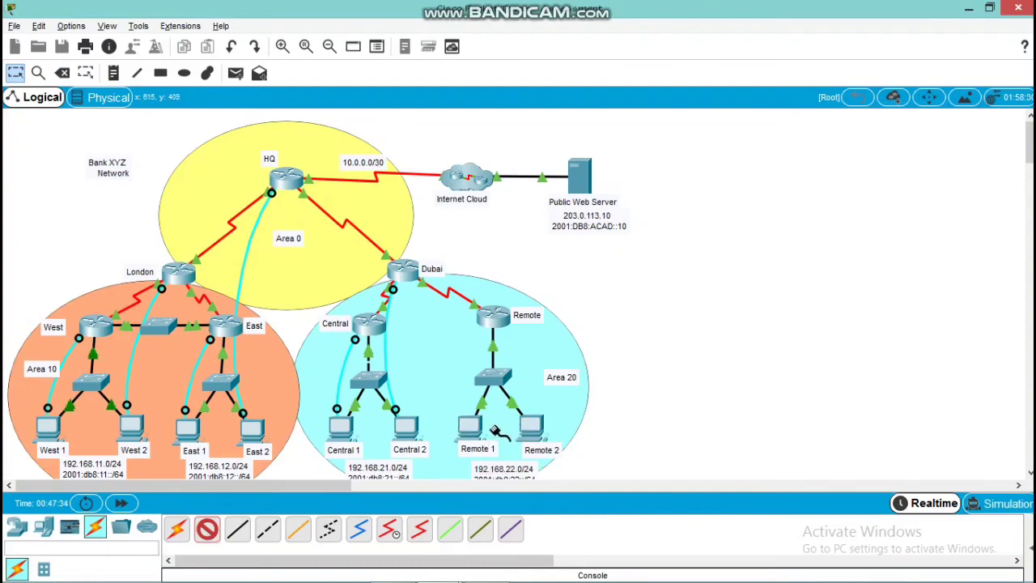
left_click(503, 316)
left_click(526, 331)
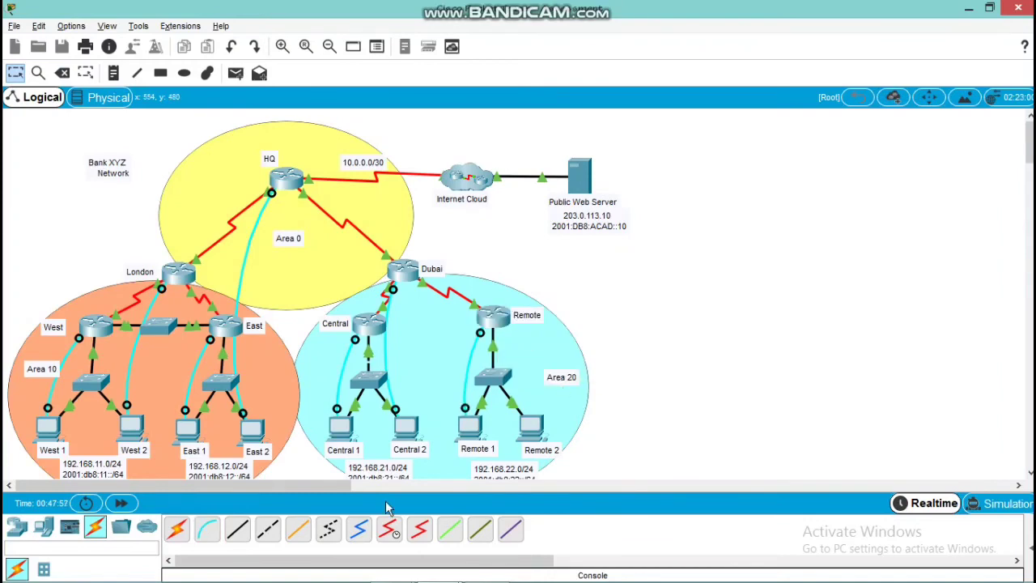
Open a terminal session from PC Remote 1 with the default port settings and enter global configuration mode on the Remote router
left_click(471, 438)
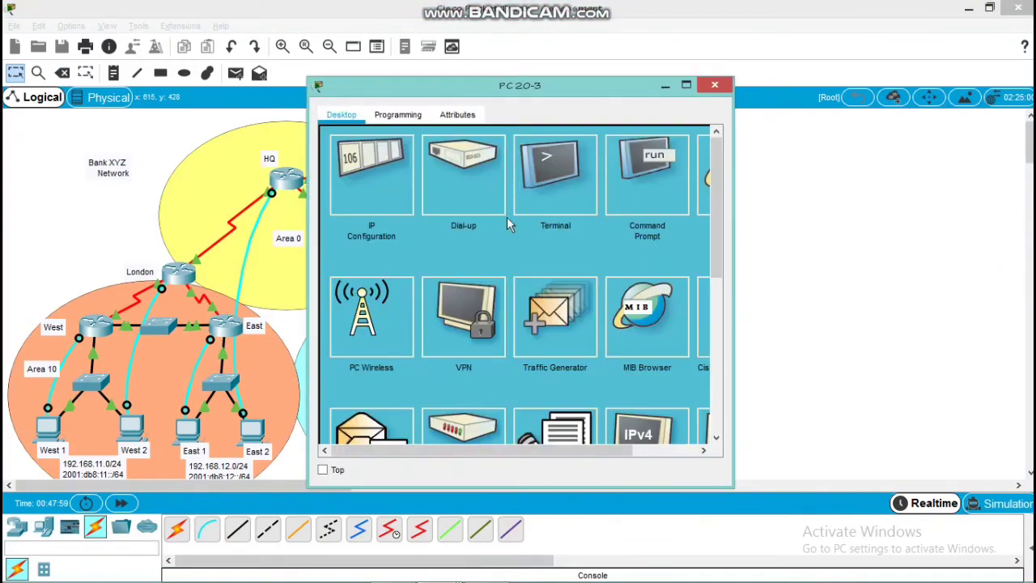
left_click(570, 164)
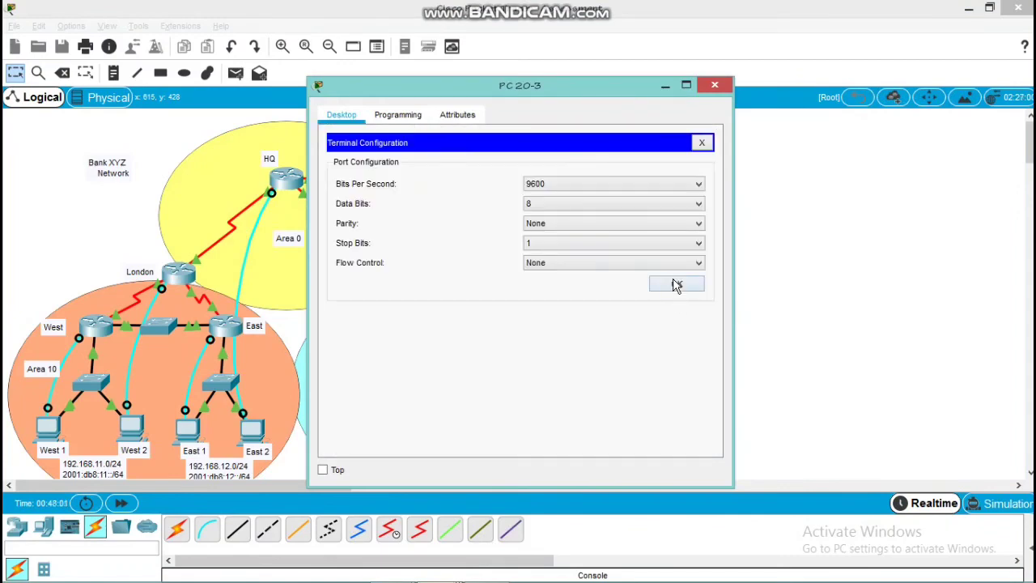
left_click(676, 283)
key("Return")
key("Return")
type("en")
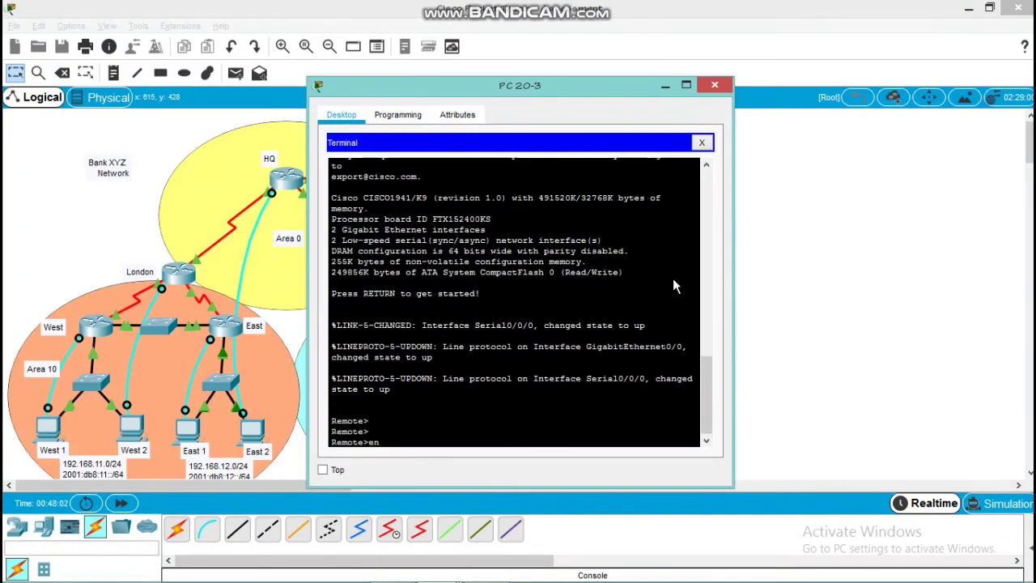
key("Return")
type("conf")
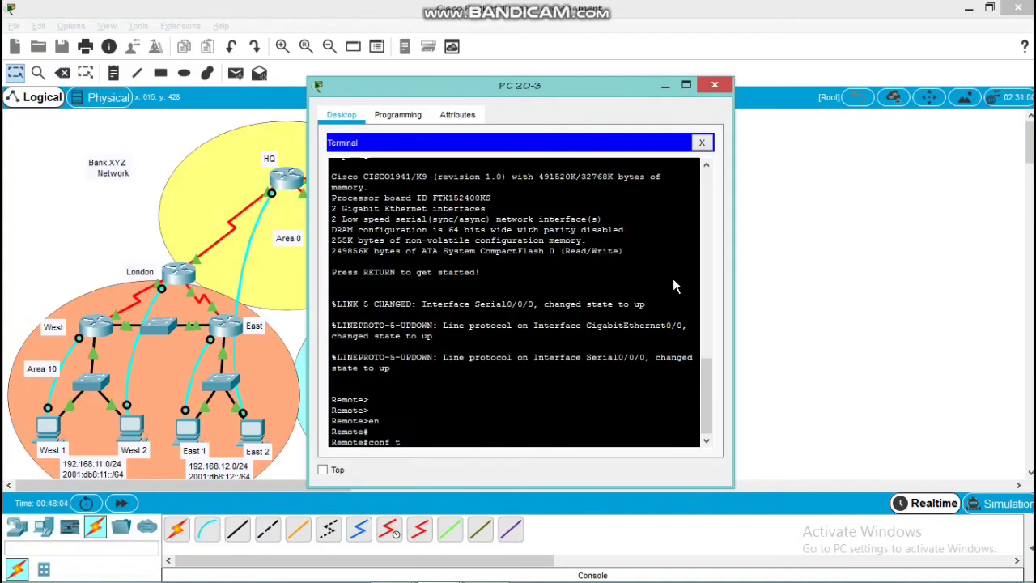
type(" t")
key("Return")
key("Return")
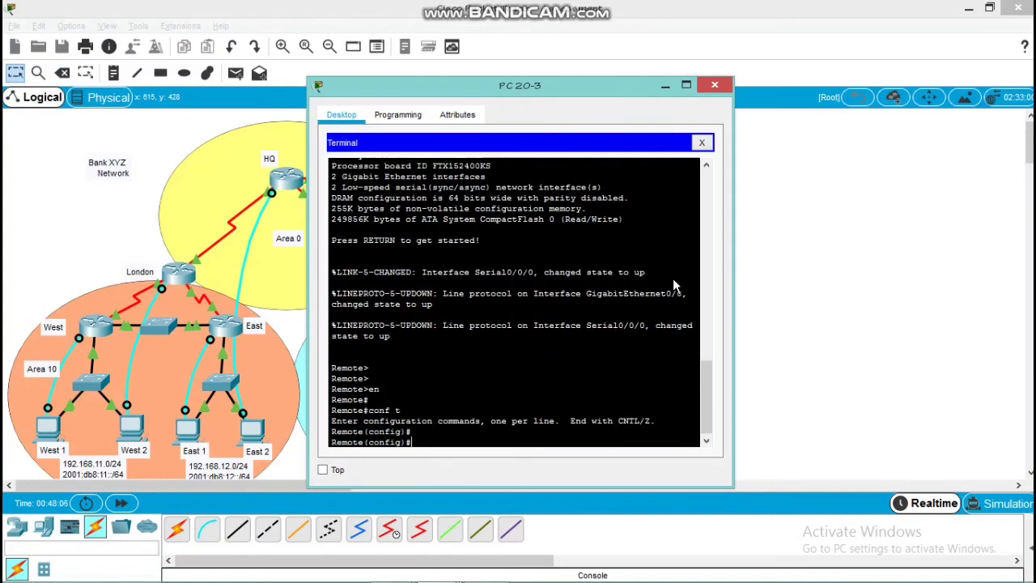
Try to advertise network 172.16.20.4 0.0.0.4 in area 20 from Remote's global configuration mode
type("network 172.16.20.4 0.0.0.4 area 2")
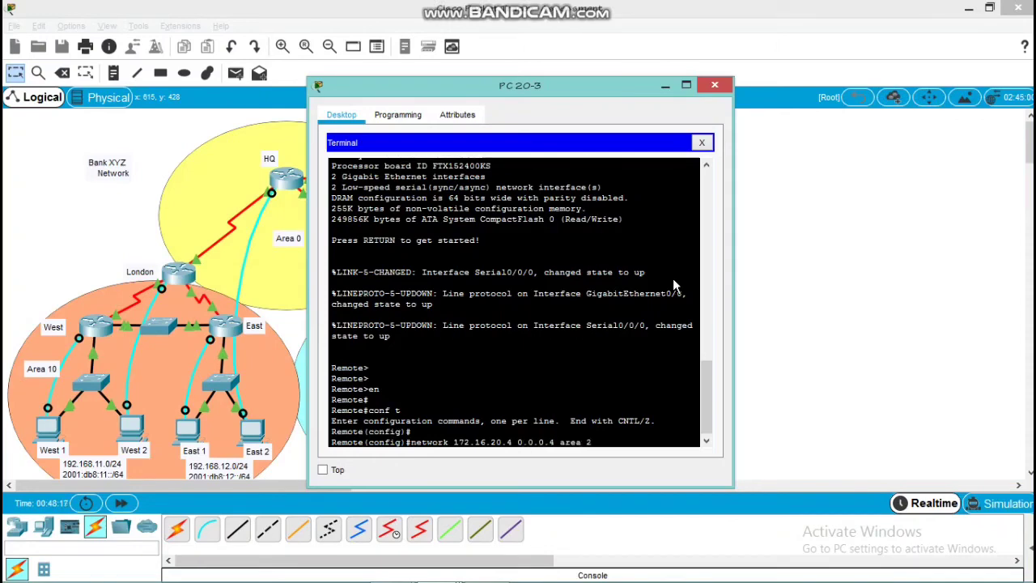
type("0")
key("Return")
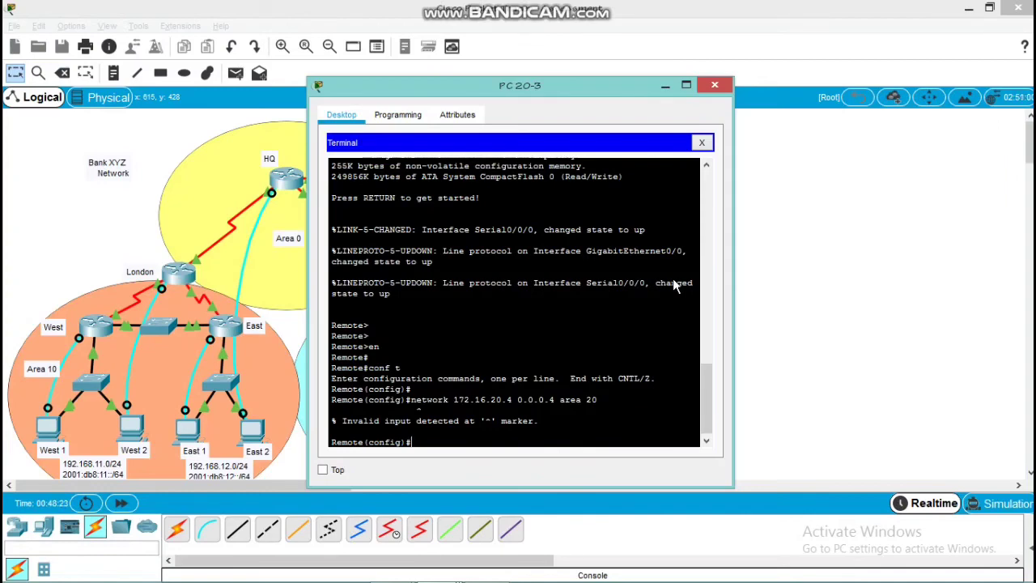
Start OSPFv2 process 10 on the Remote router
type("router ospf 10")
key("Return")
Try to advertise network 172.16.20.4 with wildcard mask 0.0.0.4 in area 20 within Remote's OSPFv2 process 10
type("n")
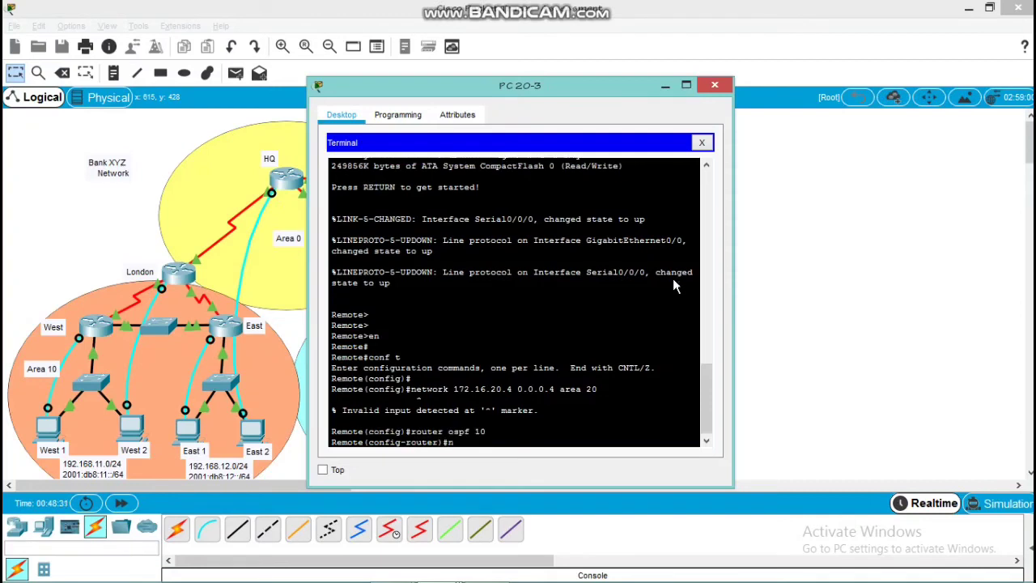
type("etwork 172.16.20.4 0.0.0.4 area 20")
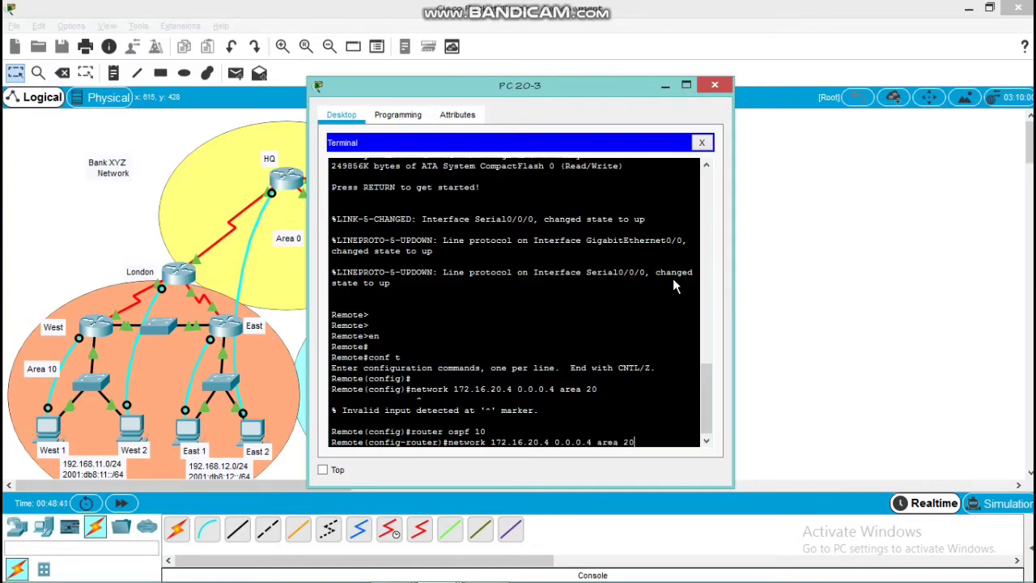
key("Return")
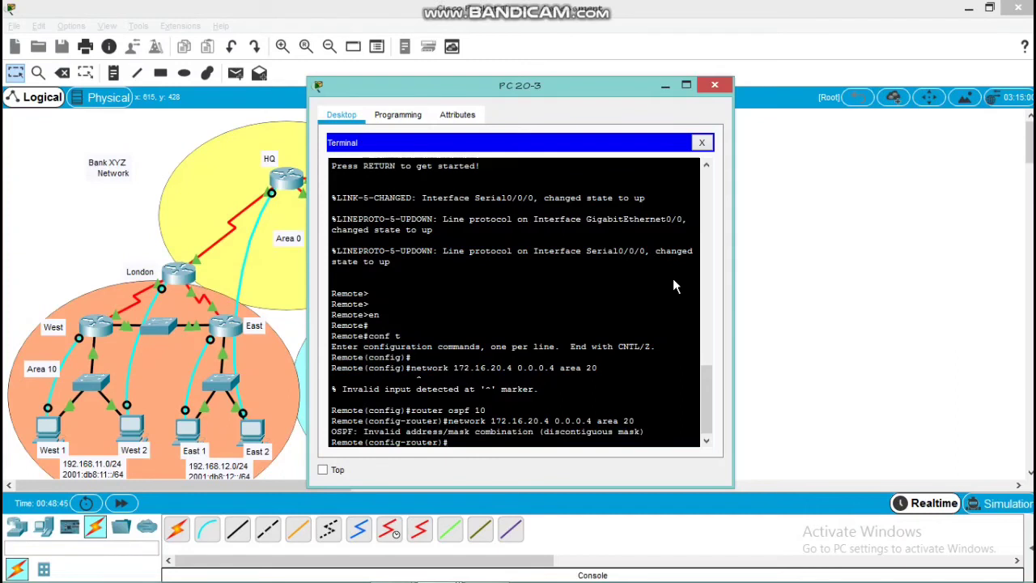
Advertise network 192.168.22.0 with wildcard mask 0.0.0.255 in area 20 within Remote's OSPFv2 process 10
type("network 192.168.22.0 0.0.0.")
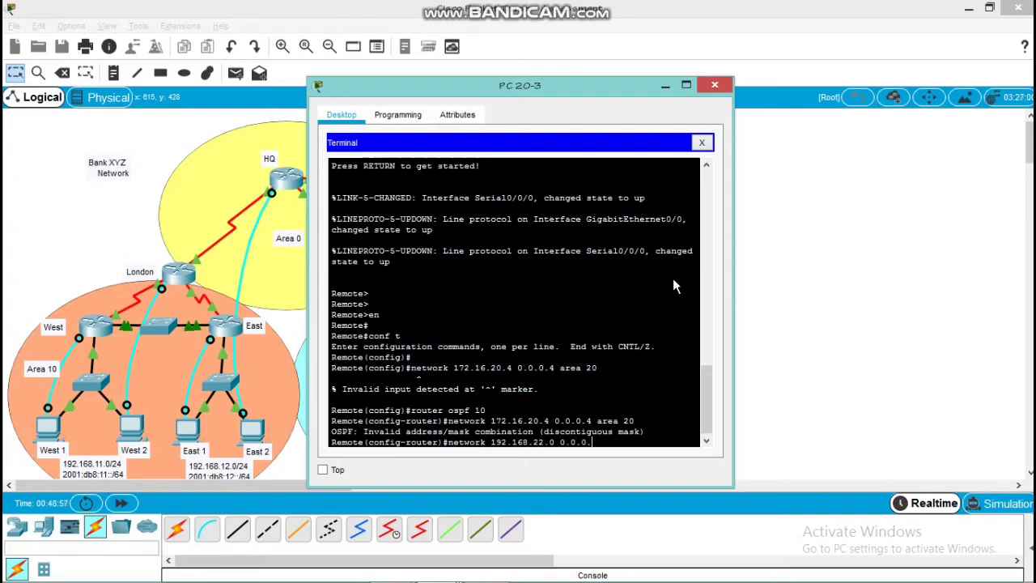
type("255 area 20")
key("Return")
Set the router ID of Remote's OSPFv2 process 10 to 20.2.2.2
type("router)#rou")
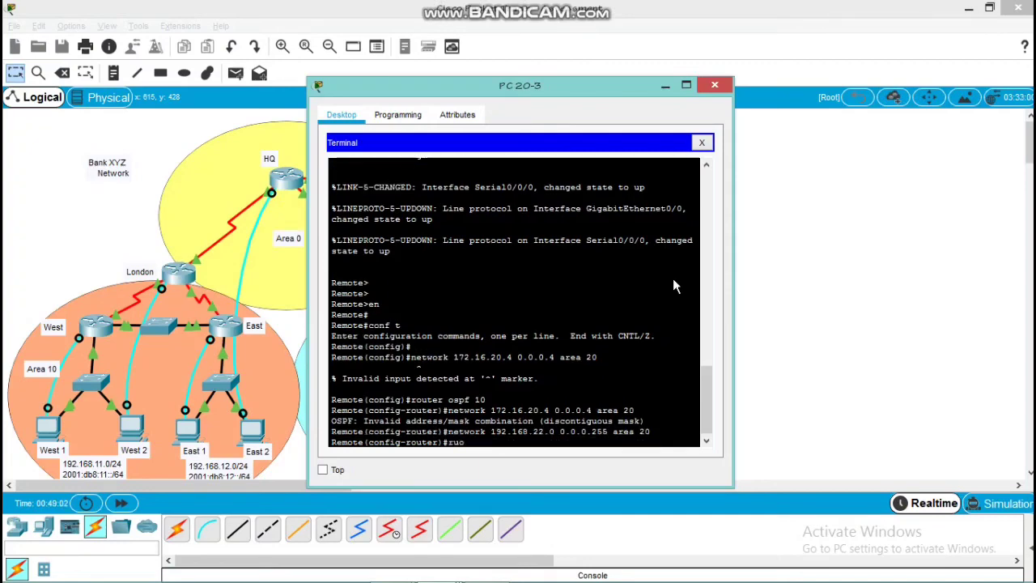
key("Tab")
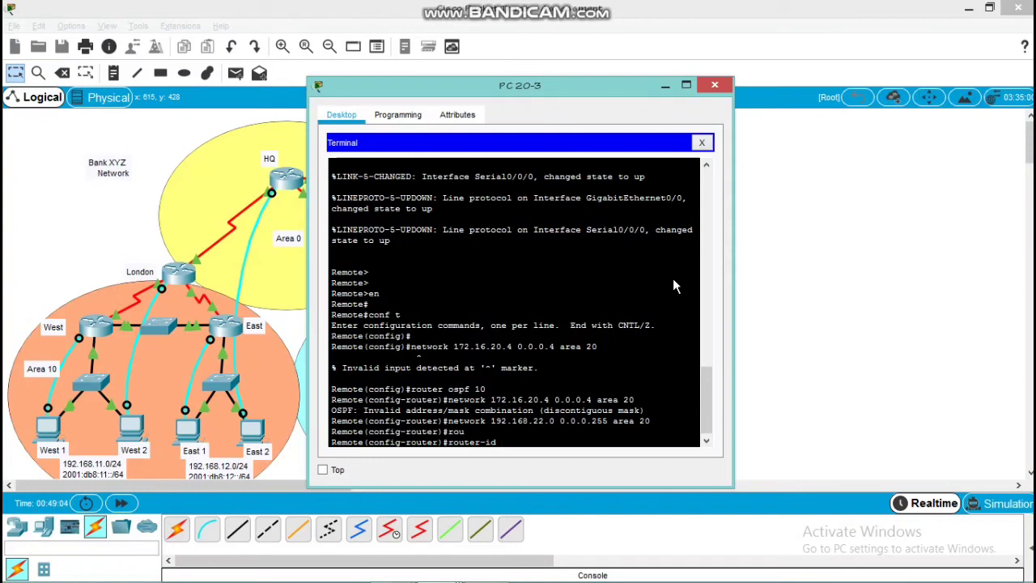
type("20.2.2.2")
key("Return")
Clear Remote's IPv4 OSPF processes, confirming the reset with yes, and return to global configuration mode
type("do clear ")
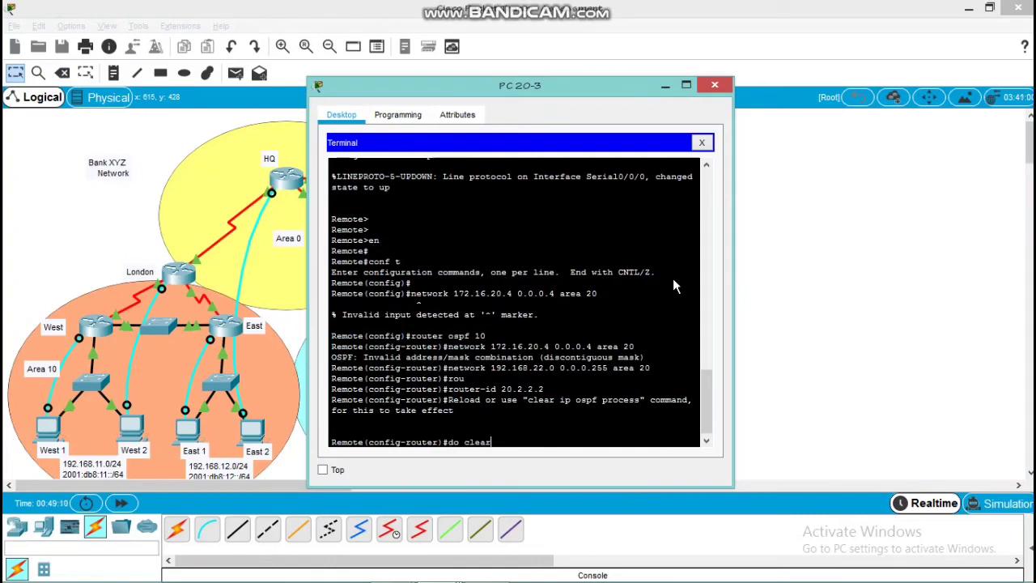
type("ip ospf process")
key("Return")
type("yes")
key("Return")
key("Return")
key("Return")
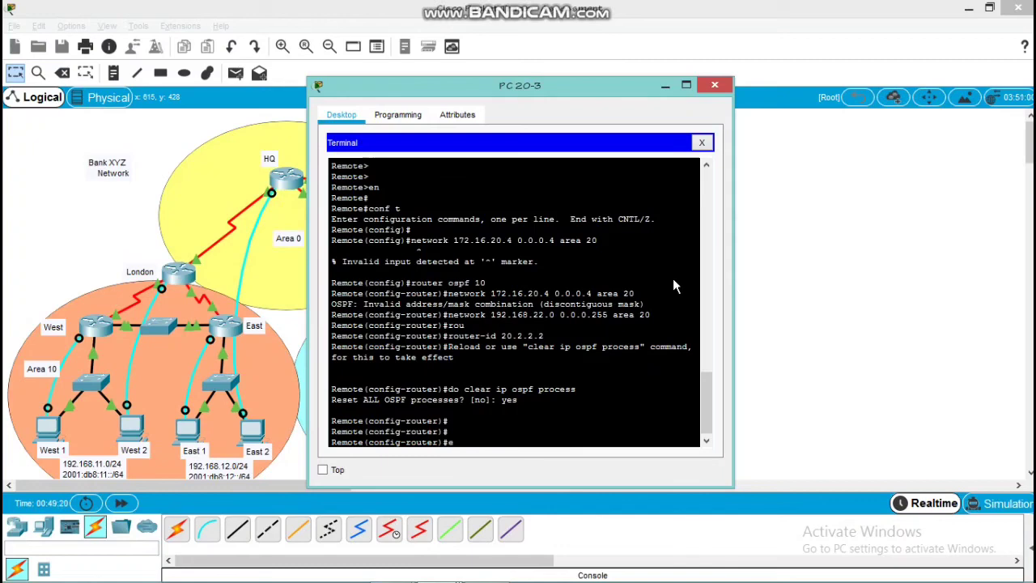
type("exit")
key("Return")
key("Return")
key("Return")
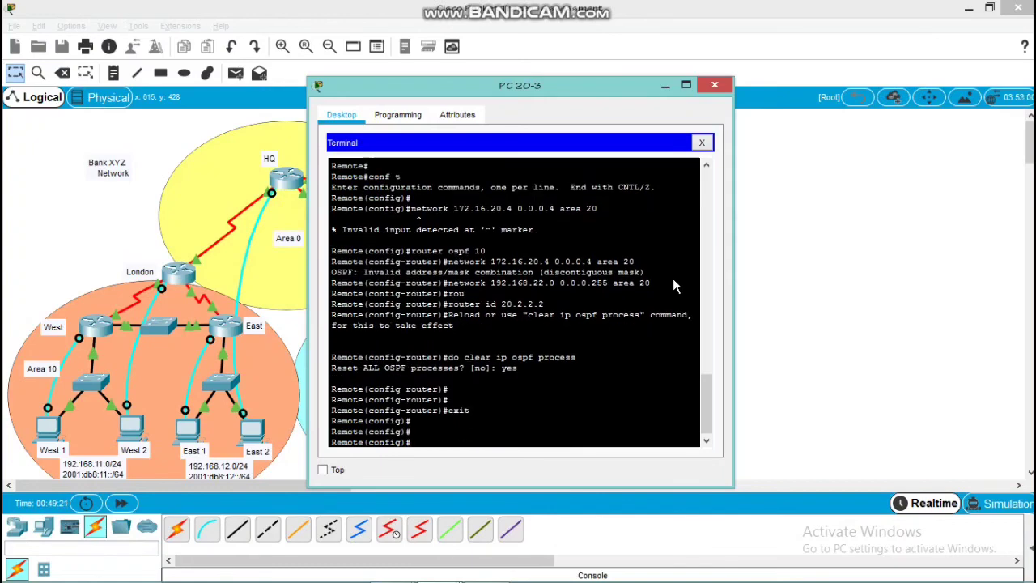
Enable IPv6 unicast routing on the Remote router
type("ipv6 un")
key("Tab")
key("Return")
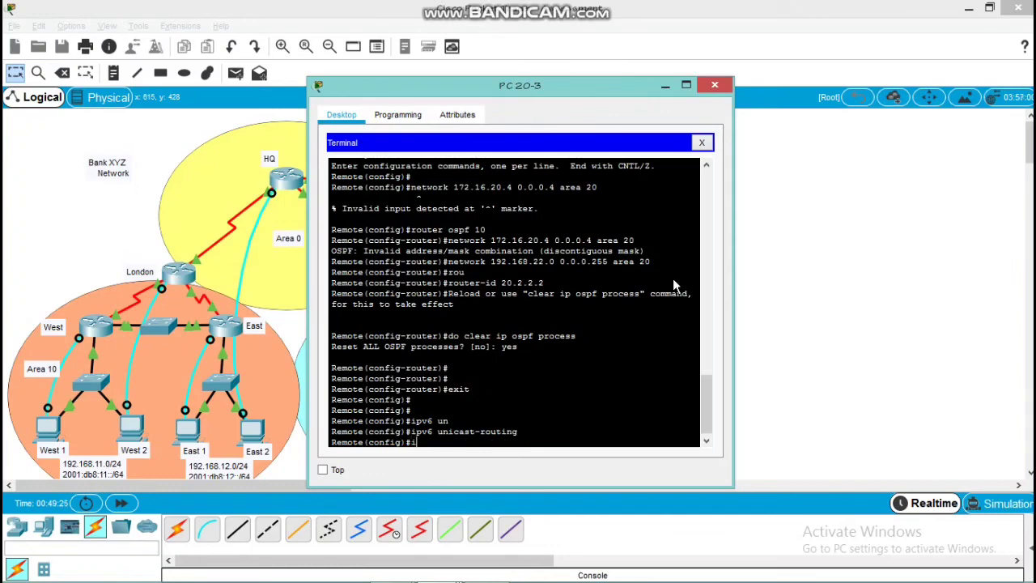
Assign Remote's s0/0/0 interface to IPv6 OSPF process 10 in area 20 and return to global configuration mode
type("int s0/0/0")
key("Return")
key("Return")
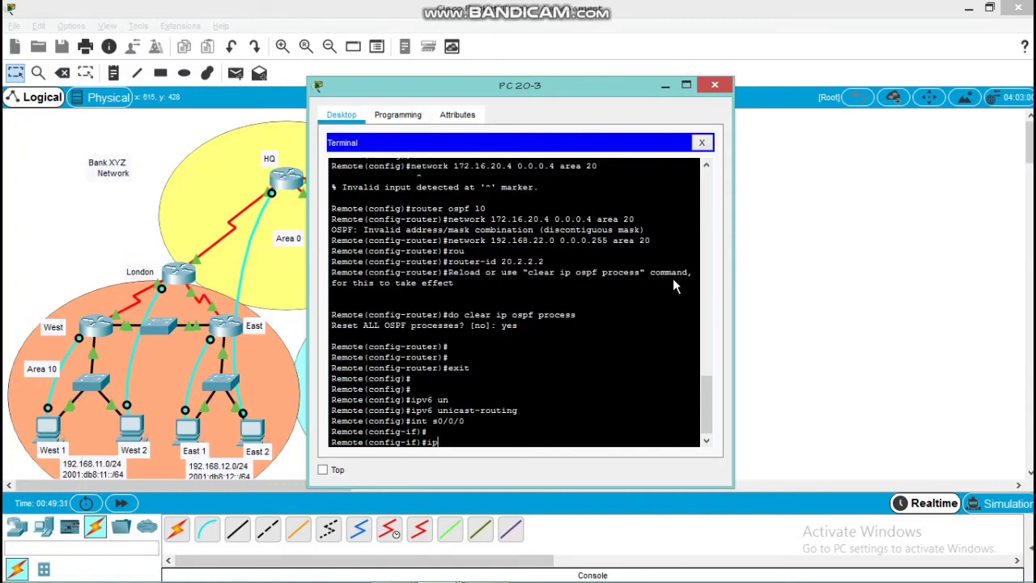
type("ipv6 ospf 10 area 20")
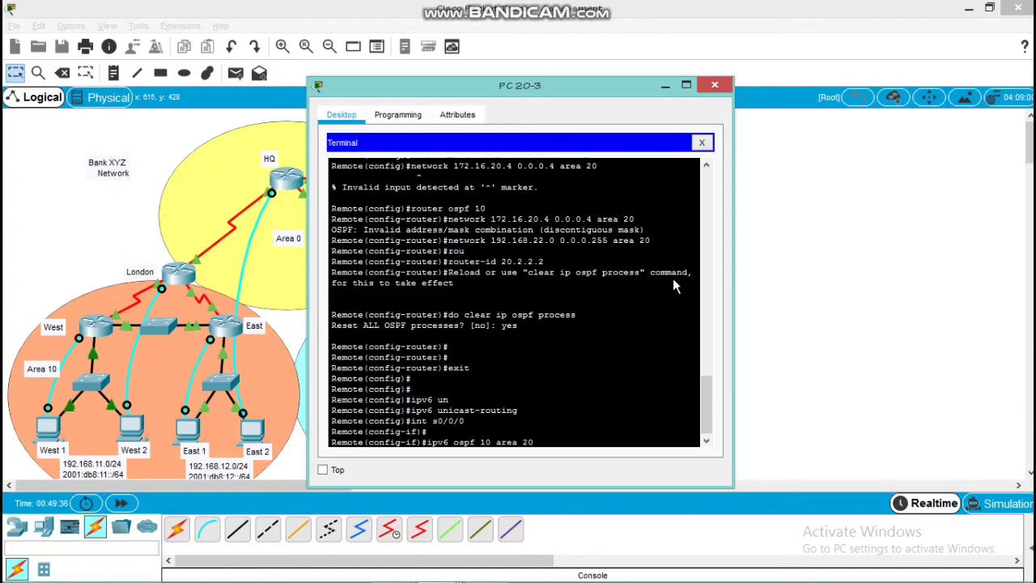
key("Return")
type("exit")
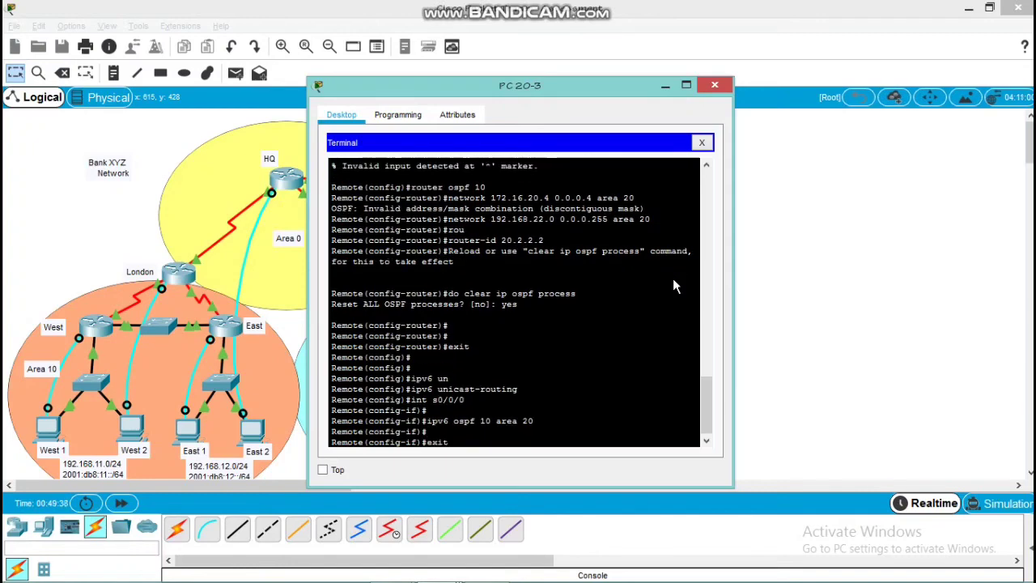
key("Return")
key("Return")
Assign Remote's g0/0 interface to IPv6 OSPF process 10 in area 20 and return to global configuration mode
key("Return")
type("int")
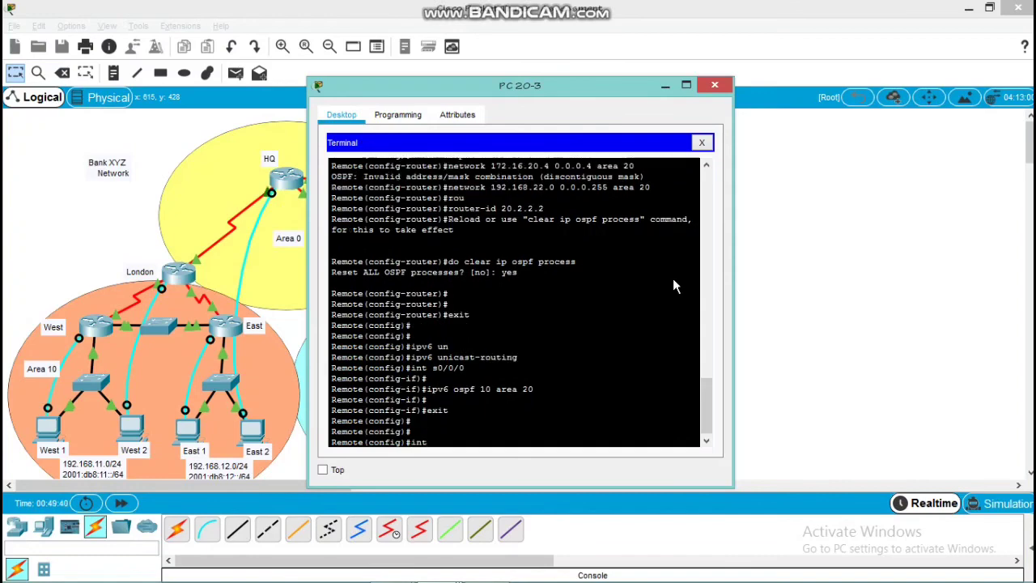
type(" g0/0")
key("Return")
key("Return")
key("Return")
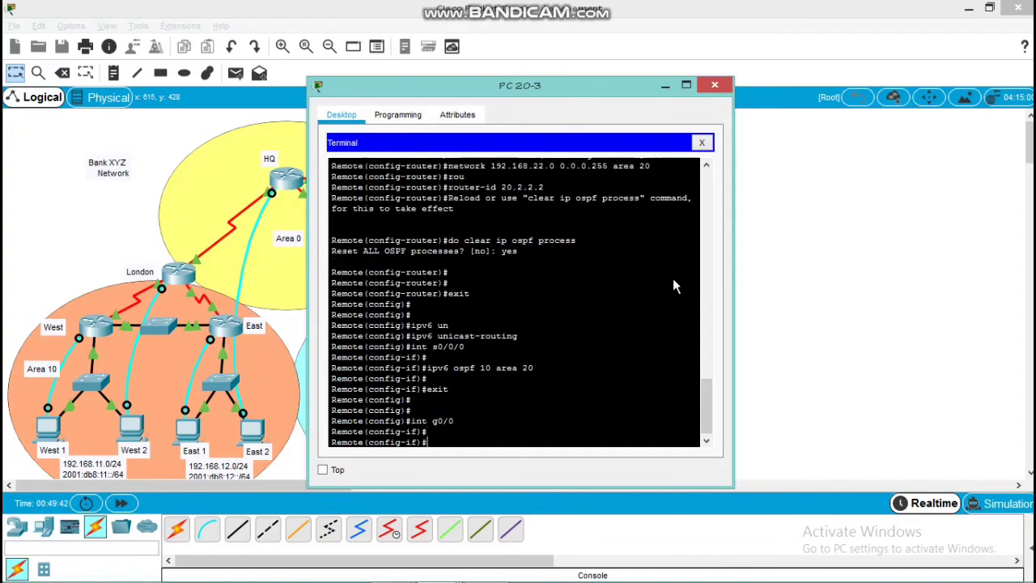
type("ipv6")
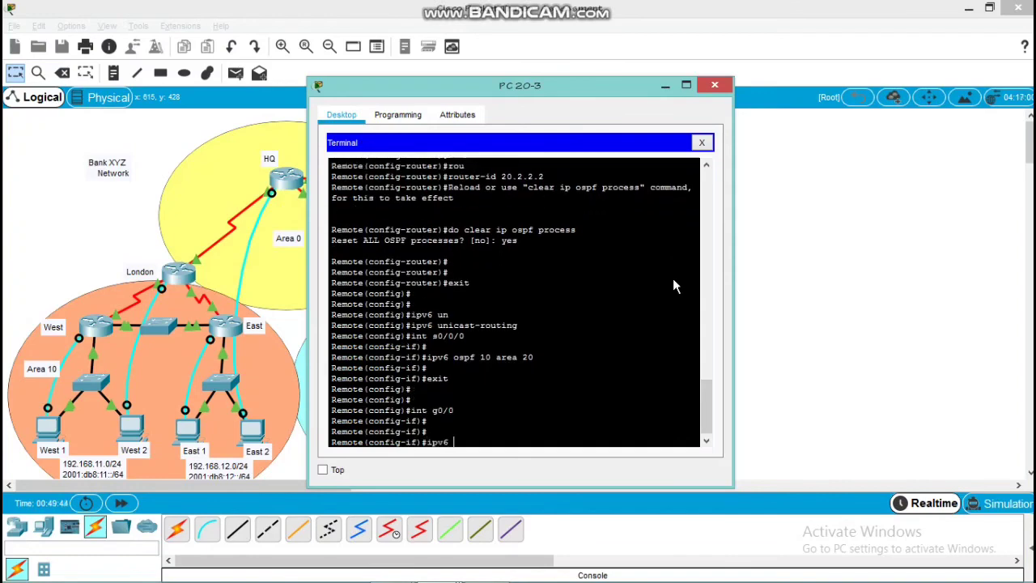
type(" ospf 10 area 20")
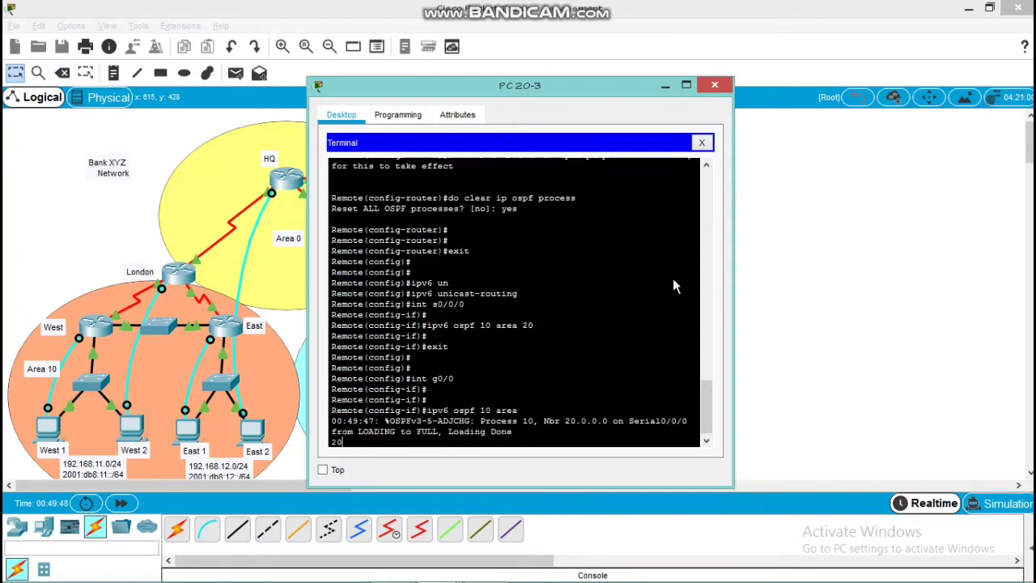
key("Return")
key("Up")
key("Return")
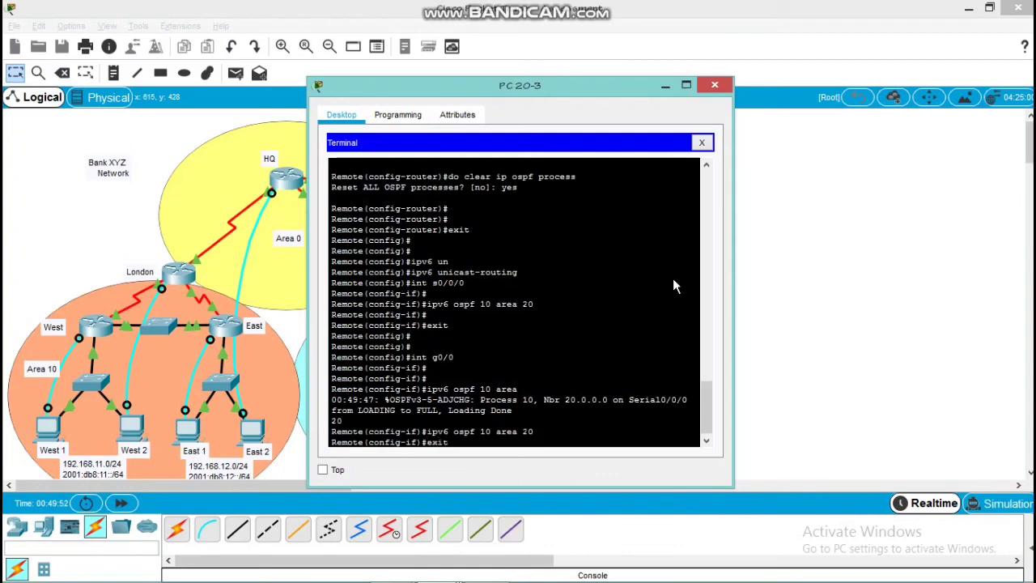
type("exit")
key("Return")
key("Return")
key("Return")
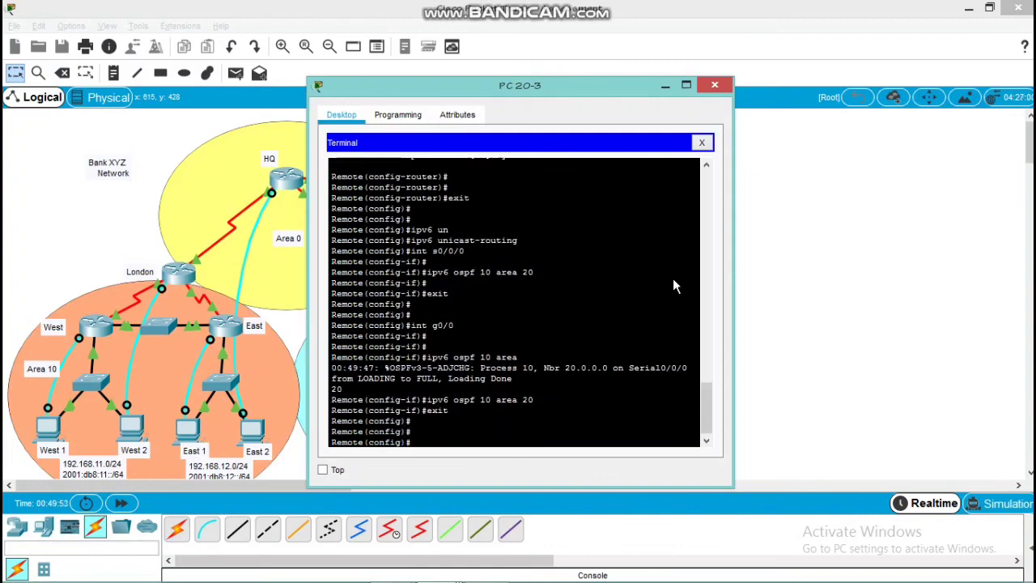
Set the router ID of Remote's IPv6 OSPF process 10 to 20.2.2.2
type("ipv6 router ospf 10")
key("Return")
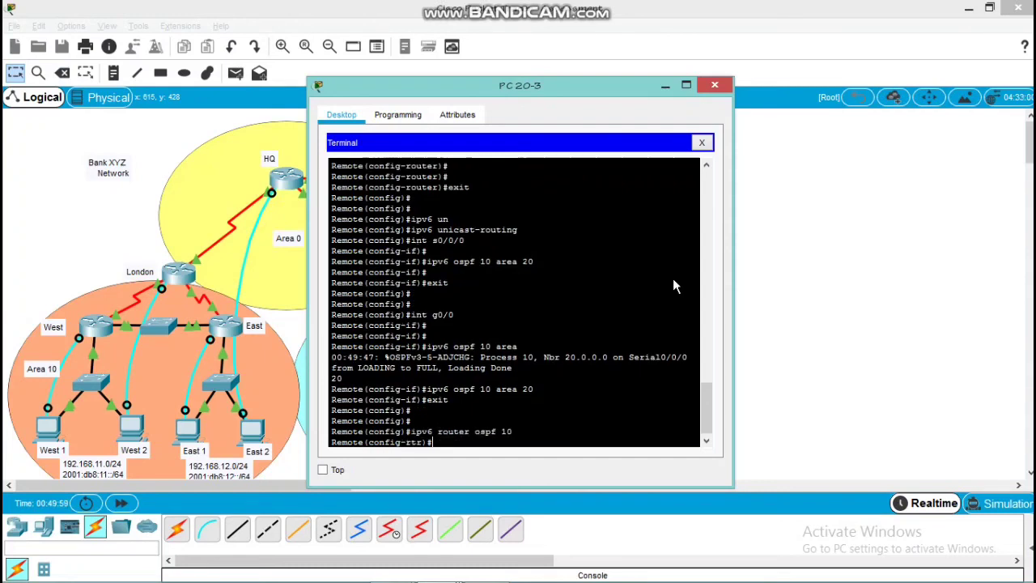
type("route")
key("Tab")
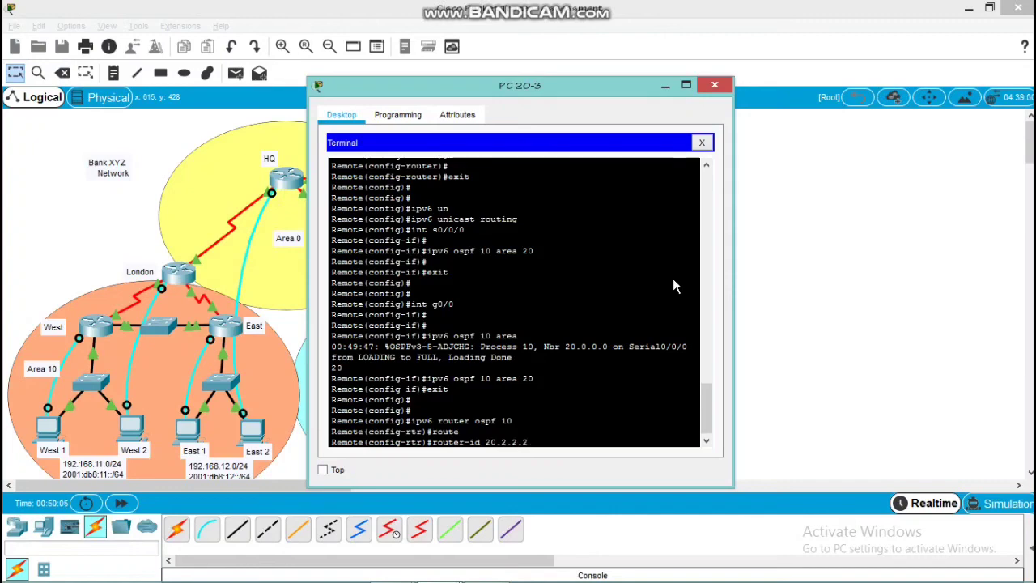
type("20.2.2.2")
key("Return")
key("Return")
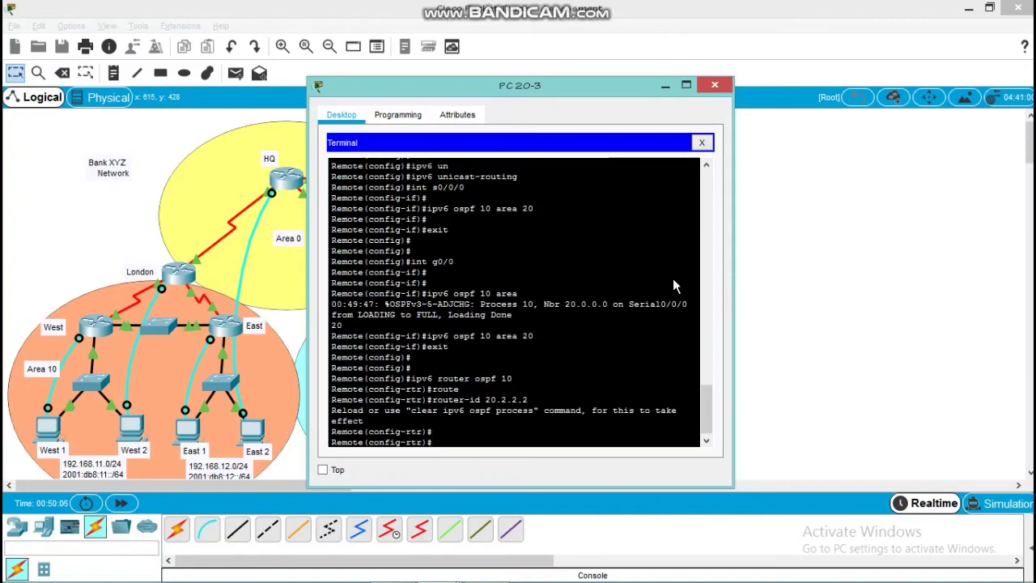
Clear Remote's IPv6 OSPF processes, confirming the reset with yes
type("do clear")
key("BackSpace")
key("BackSpace")
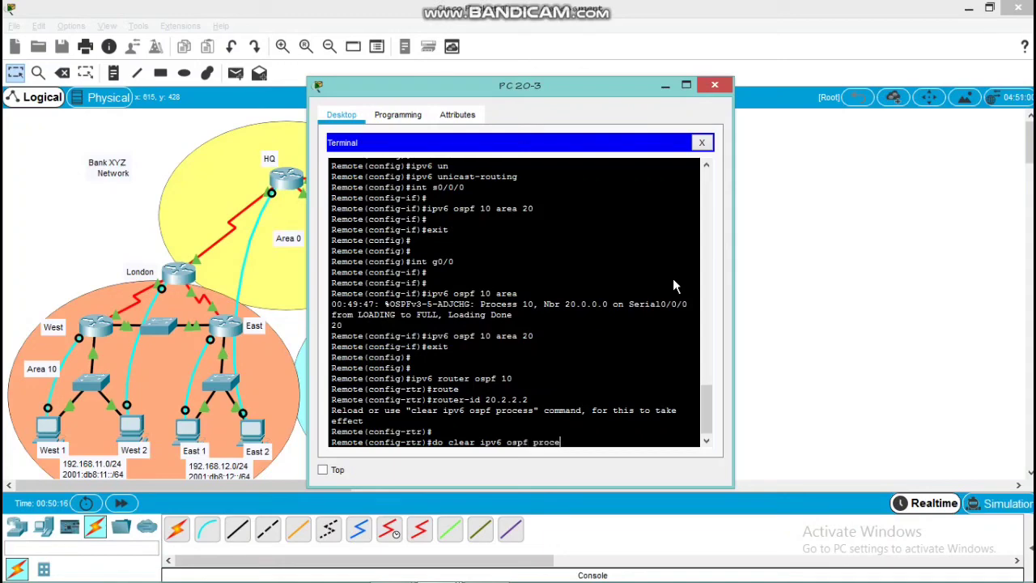
key("Return")
type("yes")
key("Return")
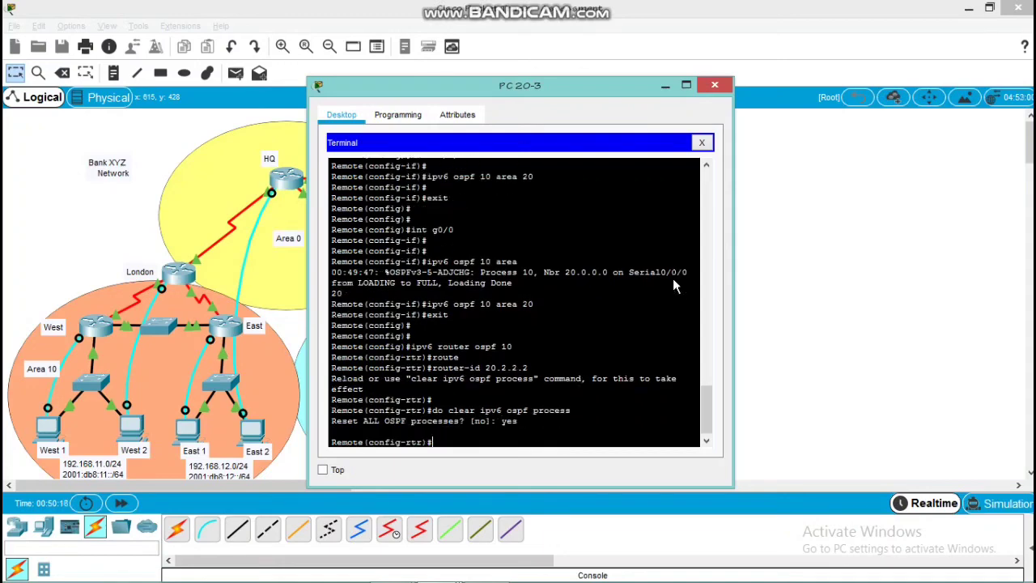
Leave Remote's IPv6 OSPF configuration and return to global configuration mode
key("Return")
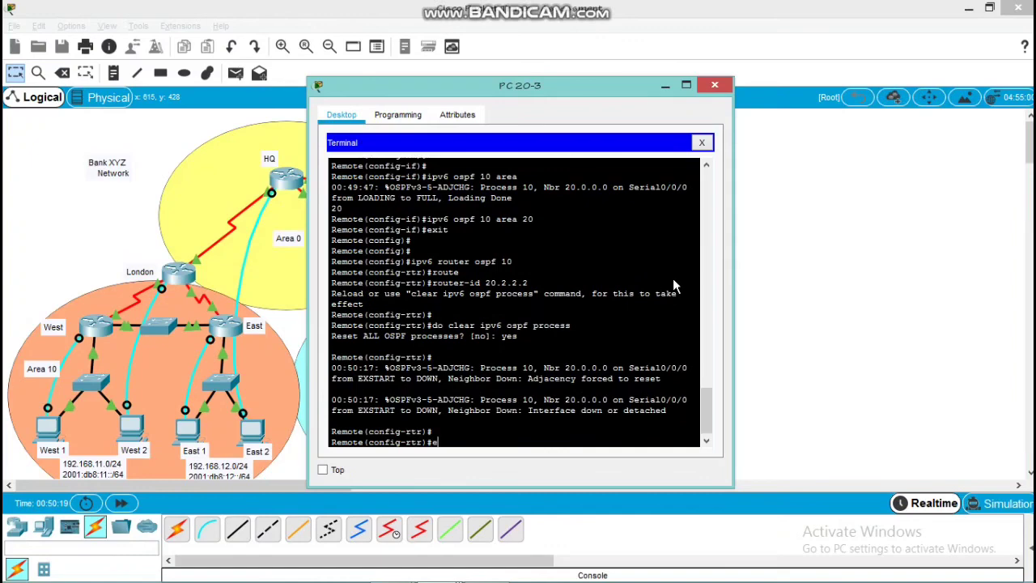
type("exit")
key("Return")
Make g0/0 a passive interface in Remote's IPv4 OSPF process 10 and return to global configuration mode
key("Return")
type("r")
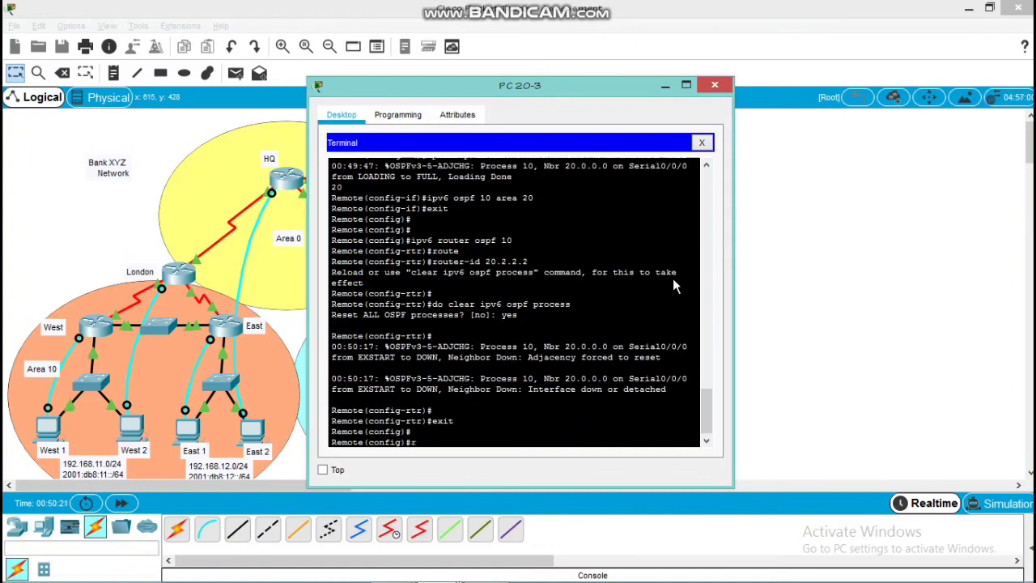
type("outer ospf 10")
key("Return")
key("Return")
type("pas")
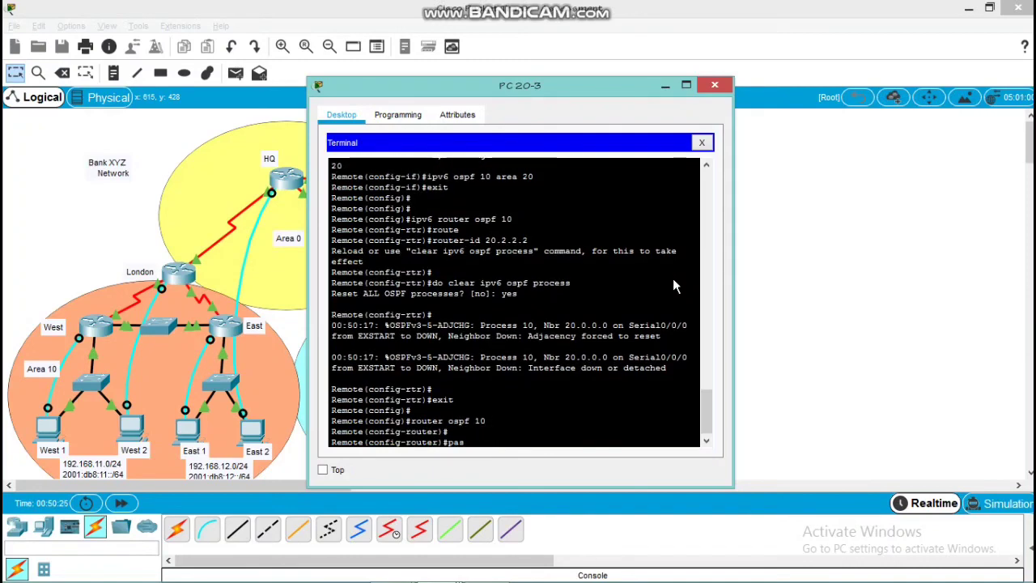
type("s")
key("Tab")
type("g")
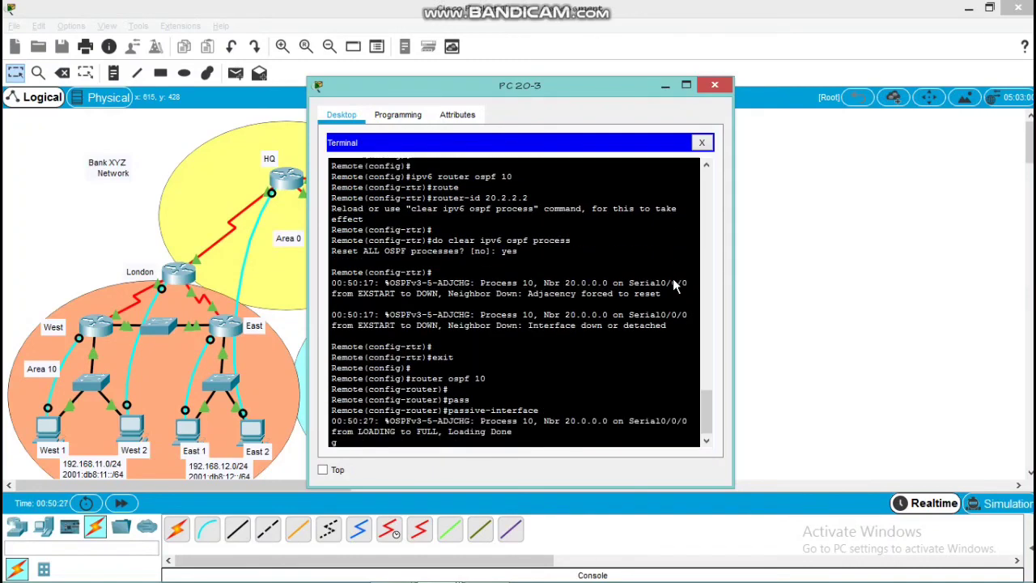
type("0/0")
key("Return")
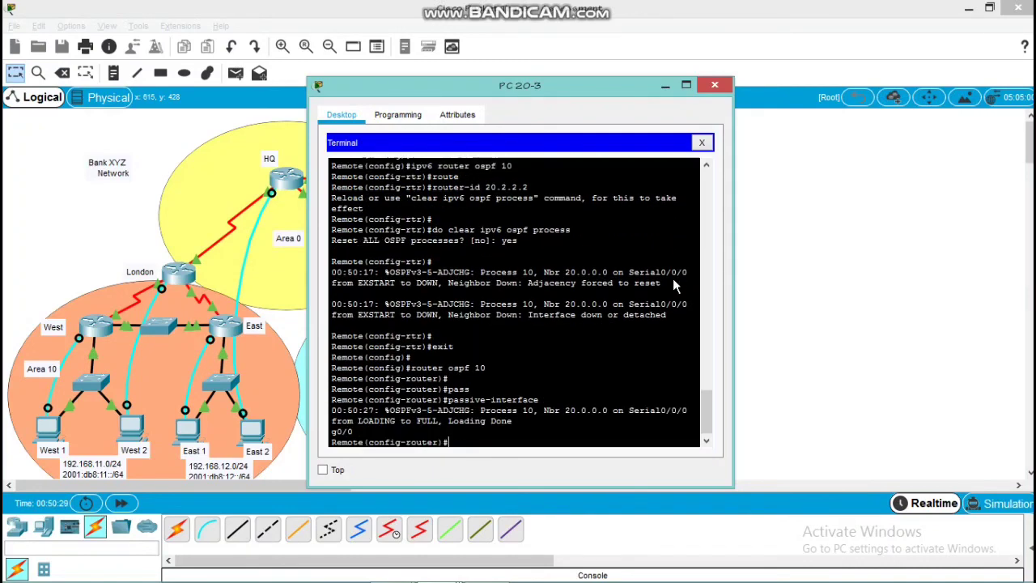
key("Up")
key("Return")
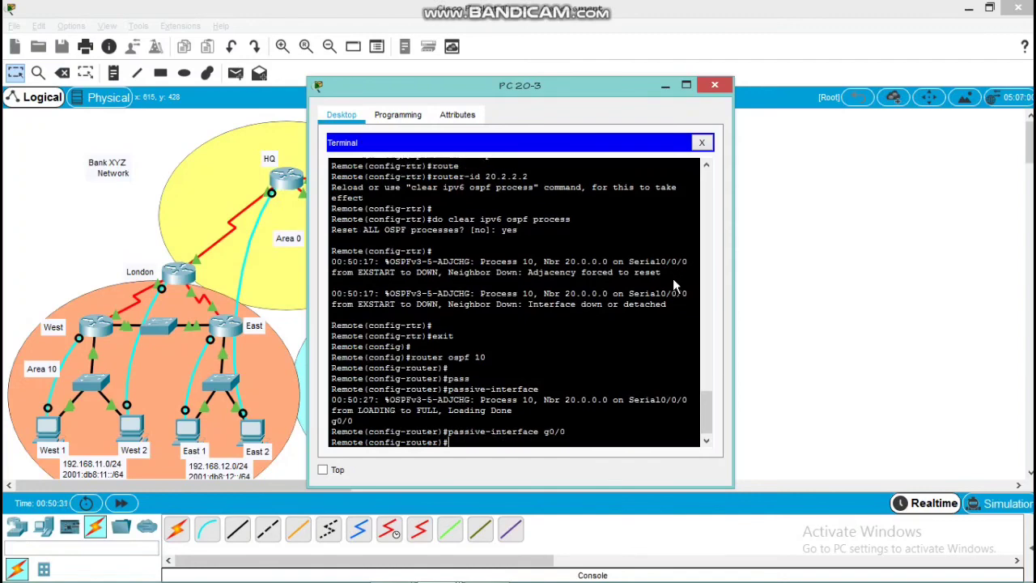
type("exit")
key("Return")
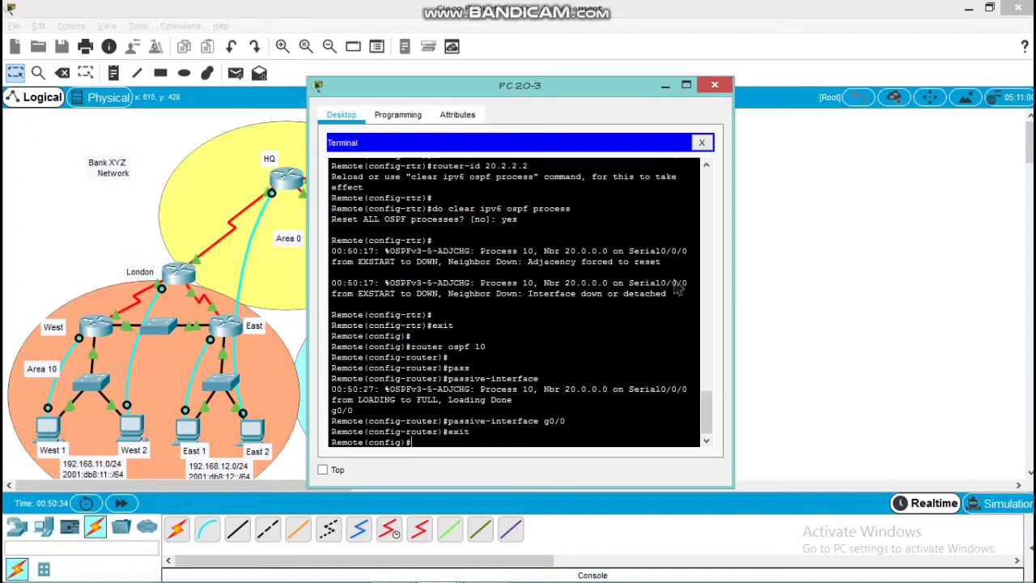
Make g0/0 a passive interface in Remote's IPv6 OSPF process 10 and return to global configuration mode
key("Return")
type("ipv6 rou")
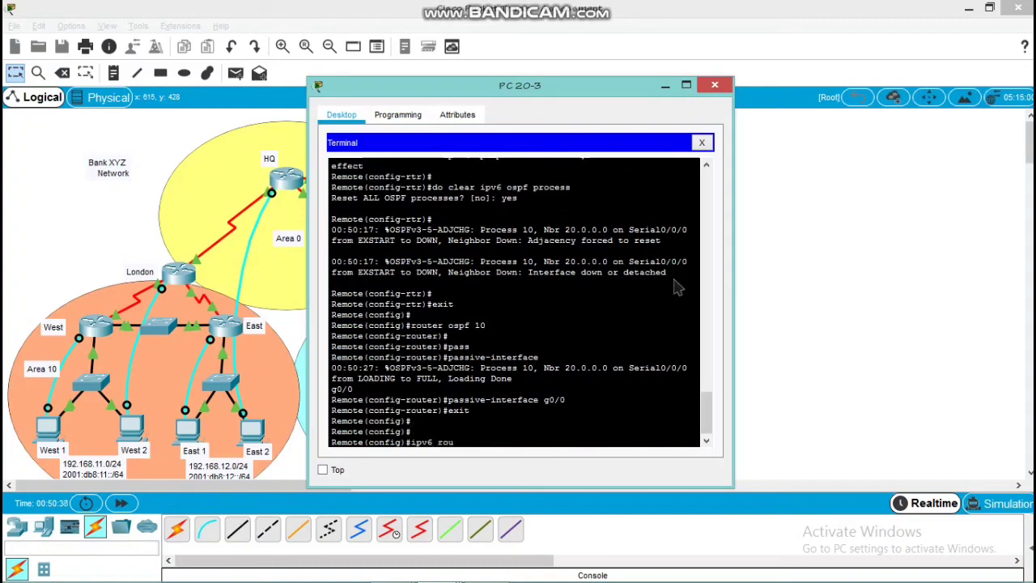
type("ter ospf 10")
key("Return")
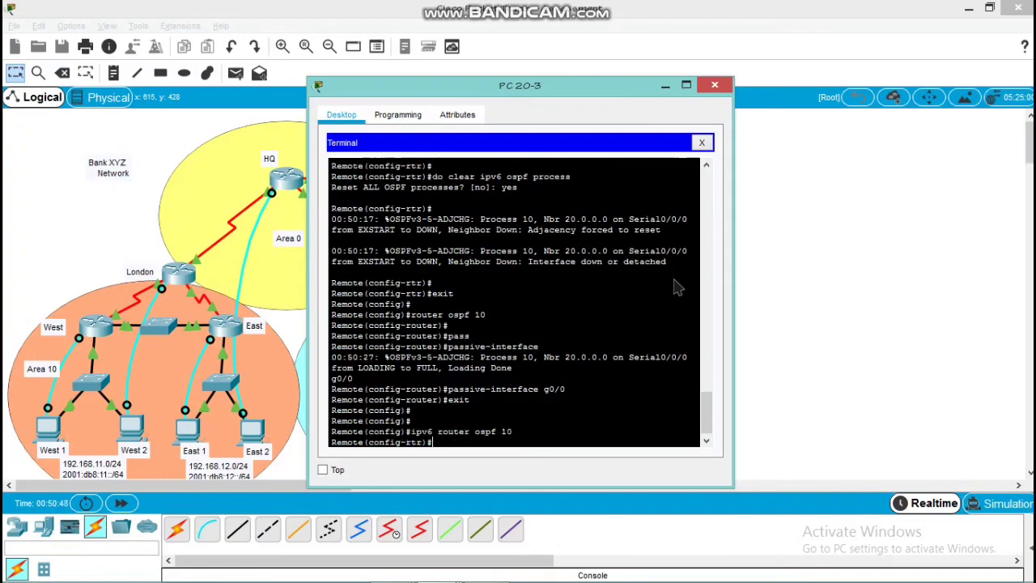
key("Return")
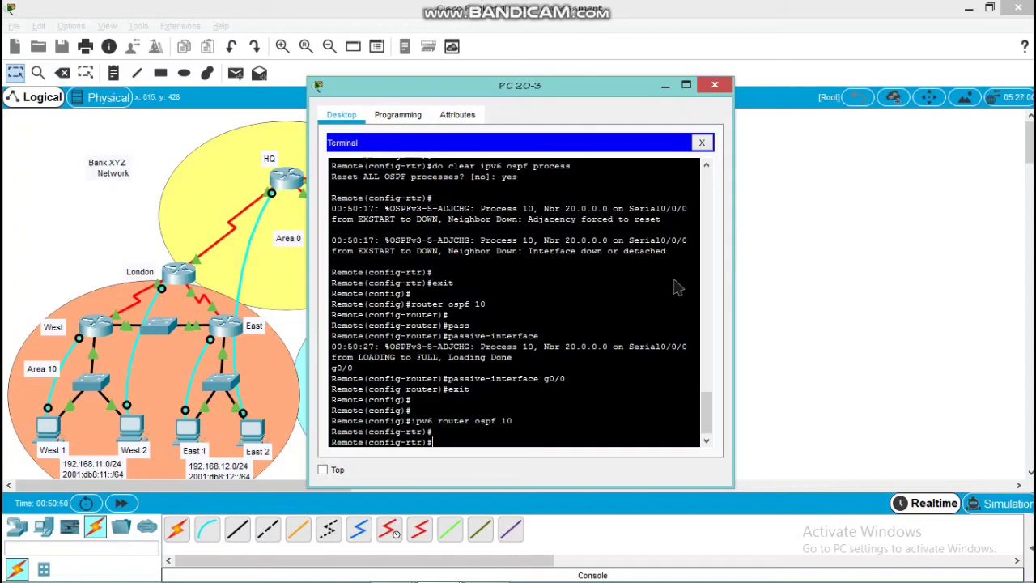
type("pass")
key("Tab")
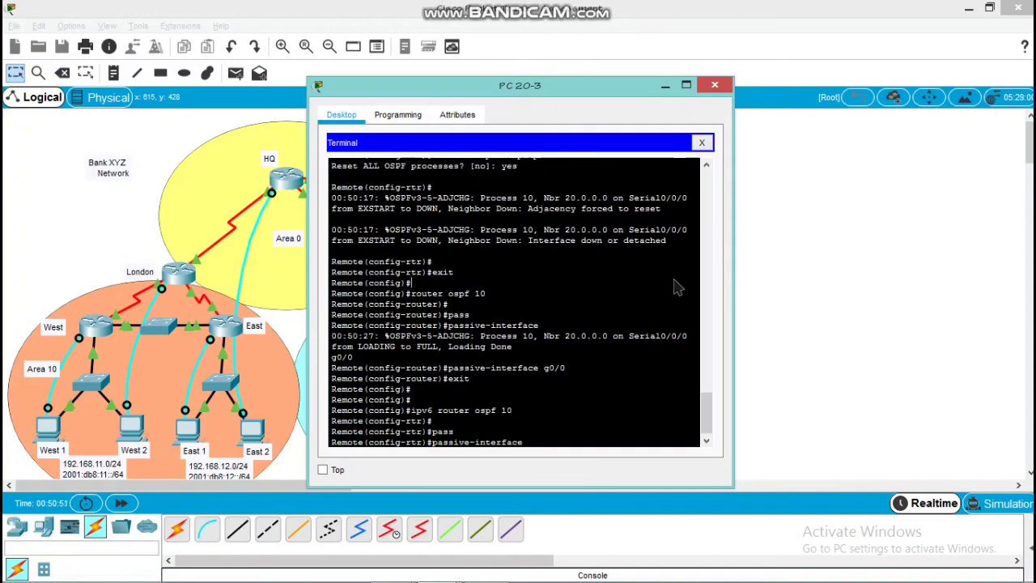
type("g0/0")
key("Return")
key("Return")
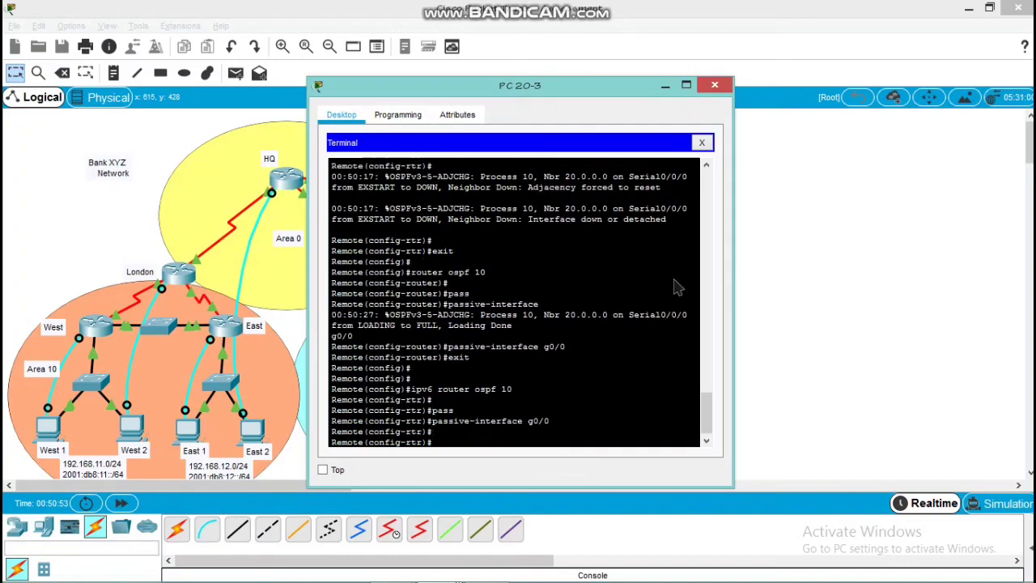
key("Return")
type("exi")
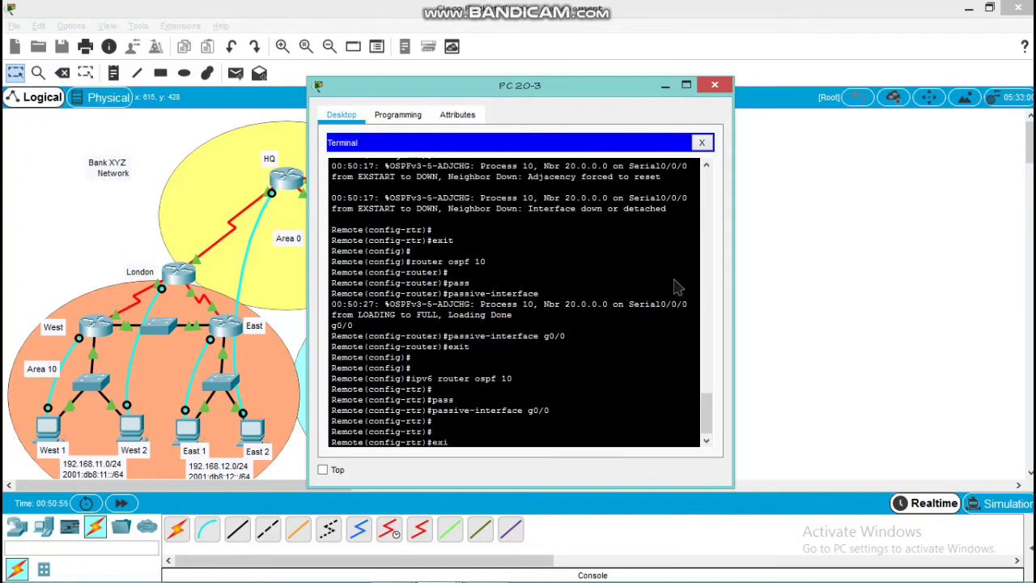
type("t")
key("Return")
key("Return")
key("Return")
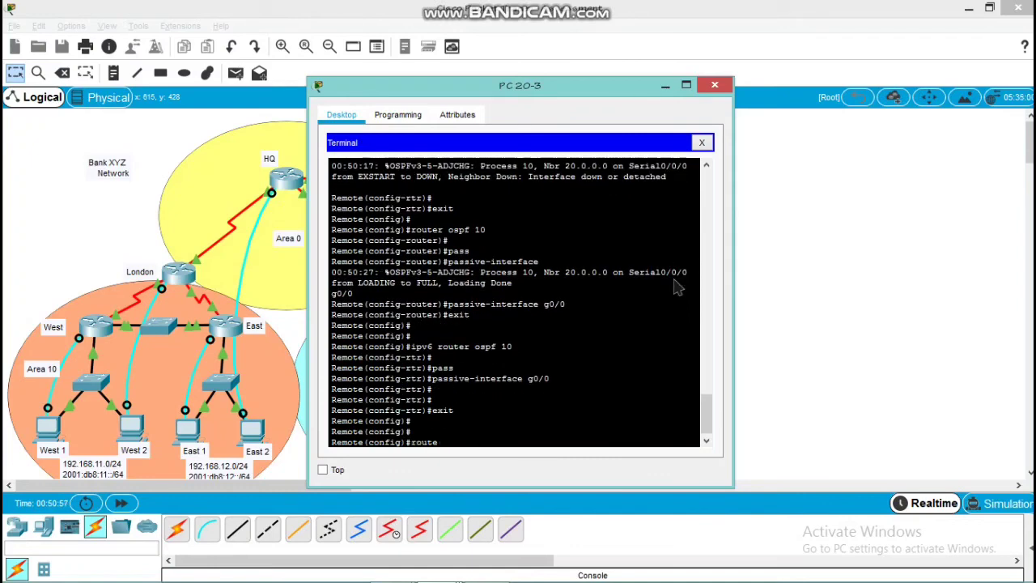
Set the auto-cost reference bandwidth to 1000 in Remote's IPv4 OSPF process 10
type("ospf 10")
key("Return")
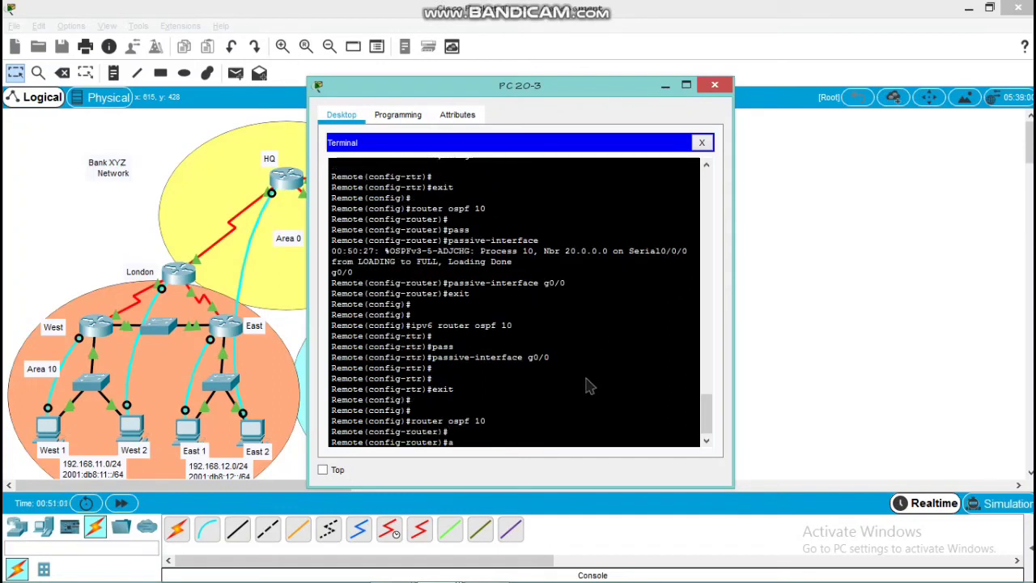
type("a")
type("u")
key("Tab")
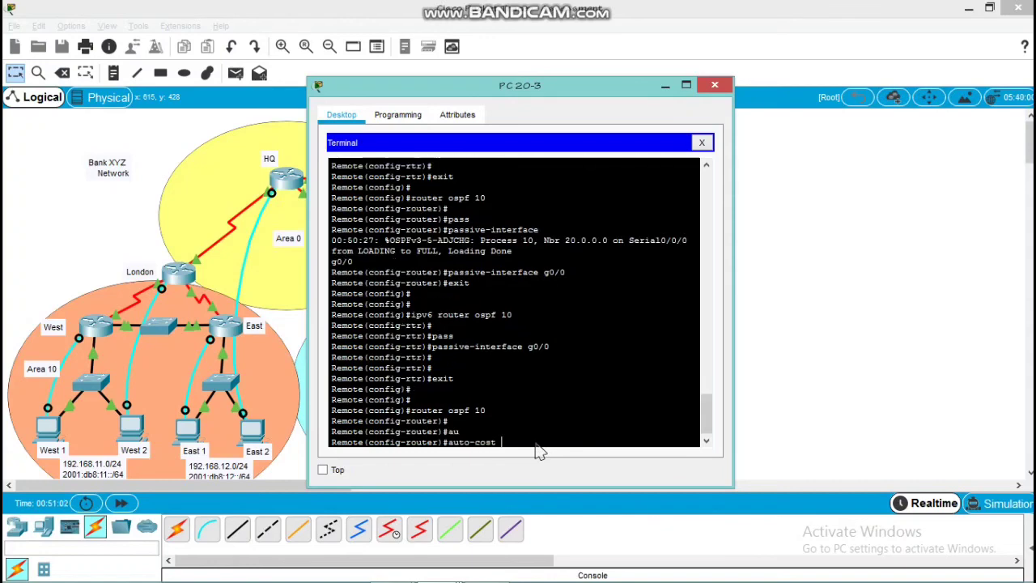
type("ref")
key("Tab")
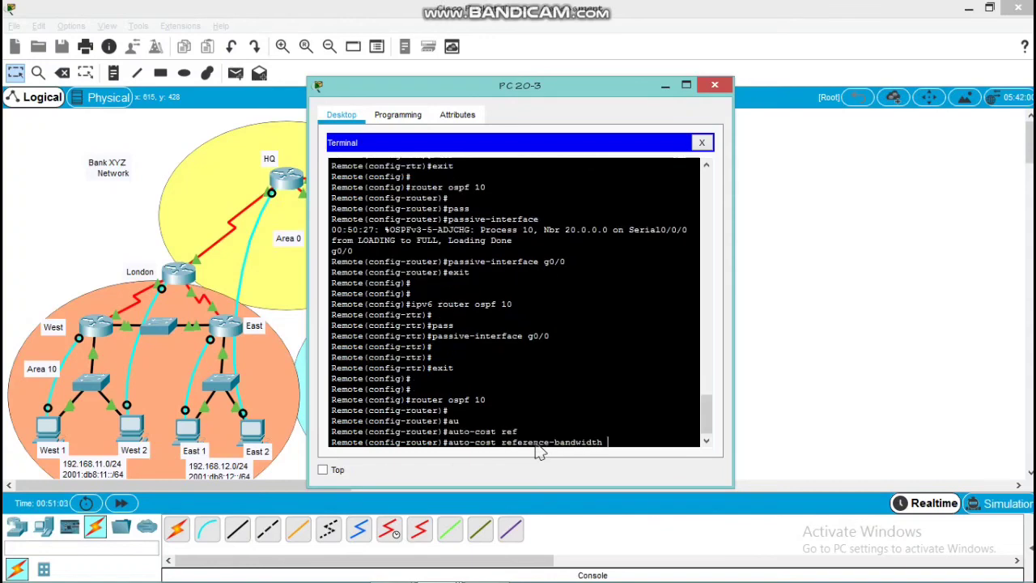
type("1000")
key("Return")
key("Return")
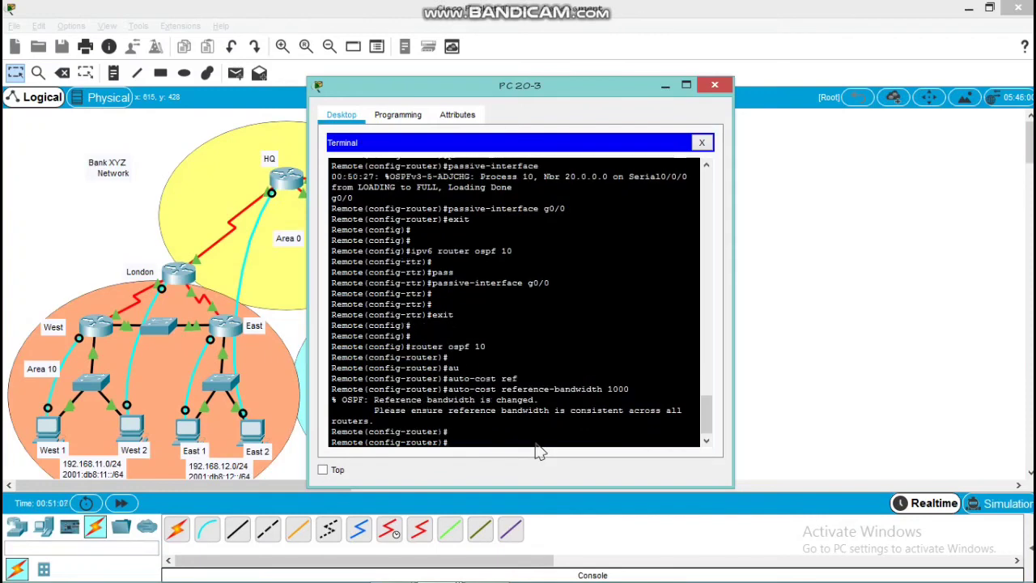
Set the auto-cost reference bandwidth to 1000 in Remote's IPv6 OSPF process 10 and close the PC's terminal window
type("ipv6 router ospf 10")
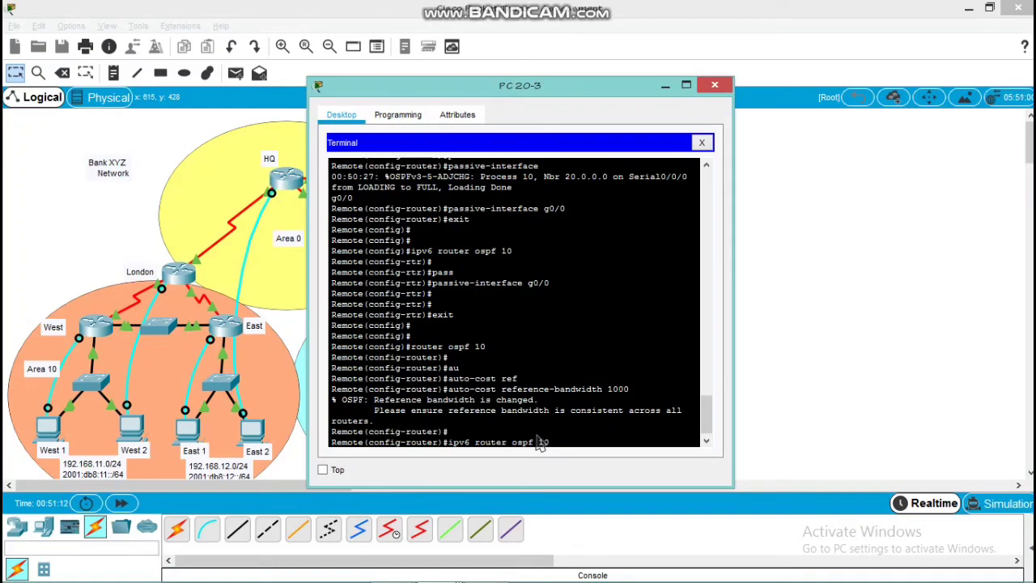
key("Return")
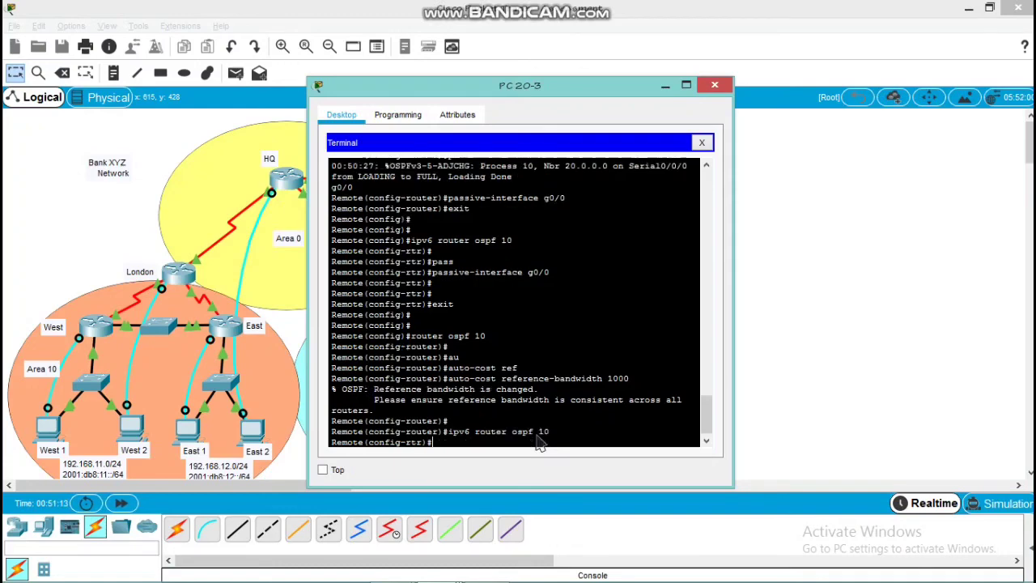
type("aut")
key("Tab")
type("ref")
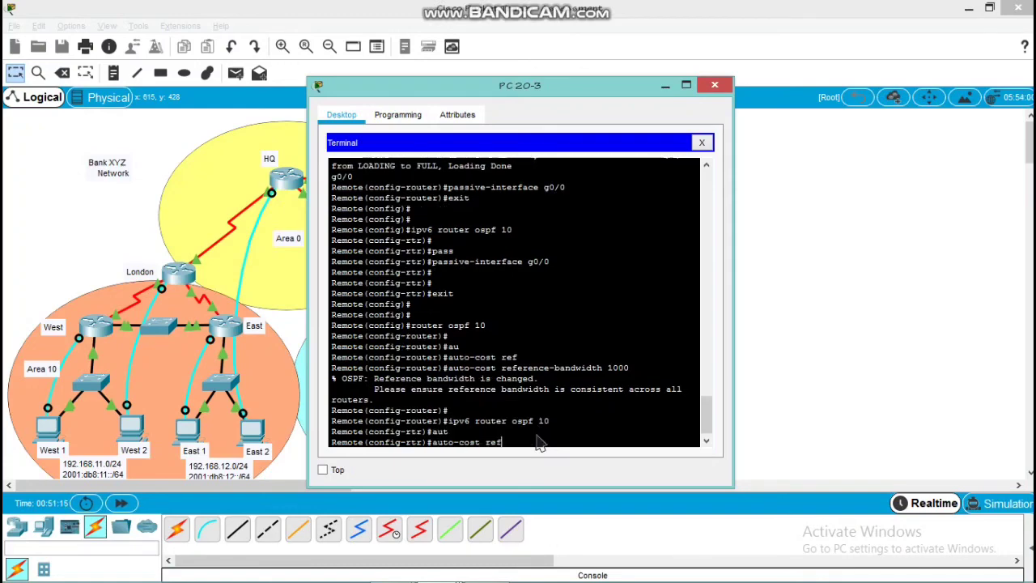
key("Tab")
type("1000")
key("Return")
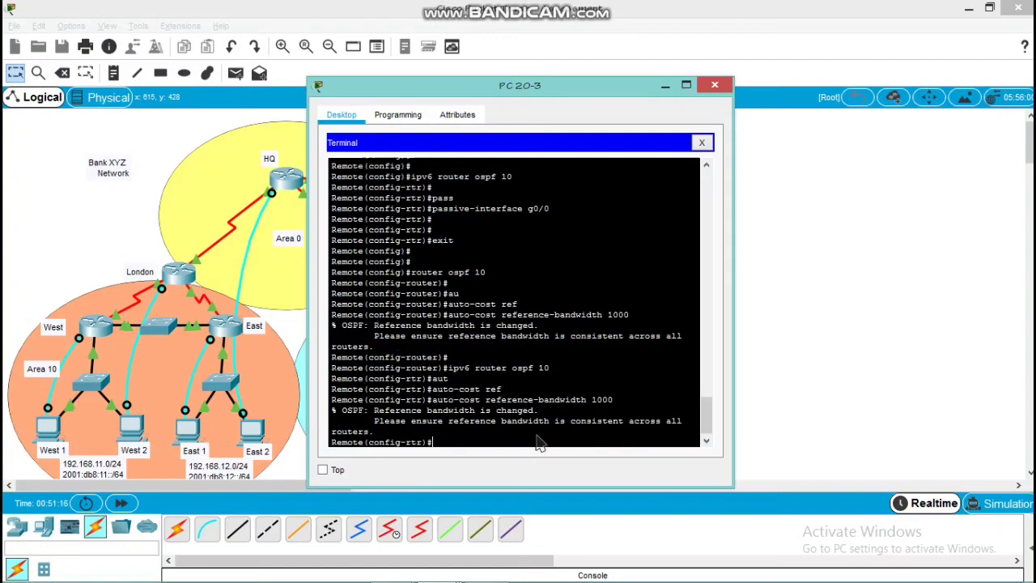
key("Return")
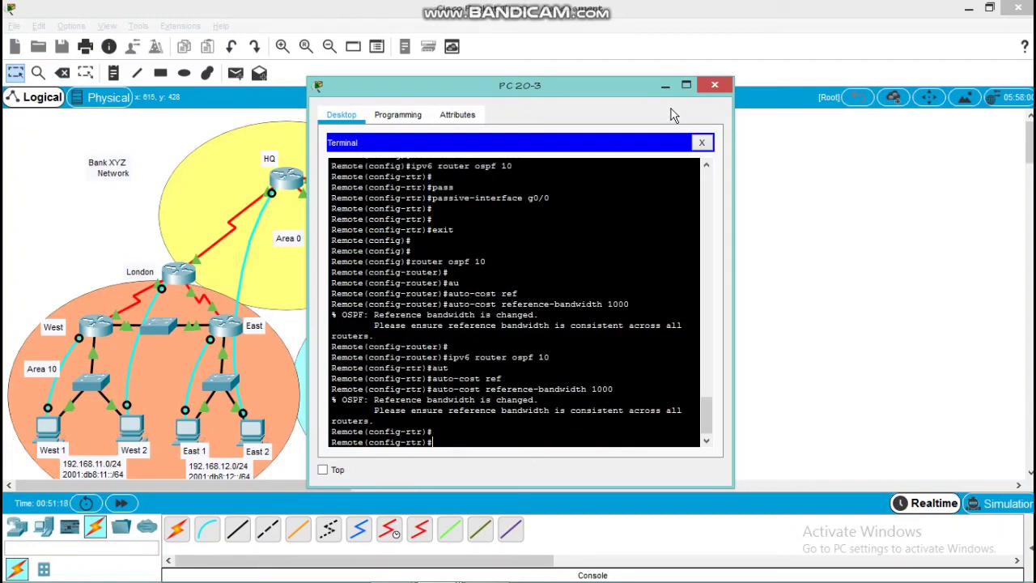
left_click(714, 85)
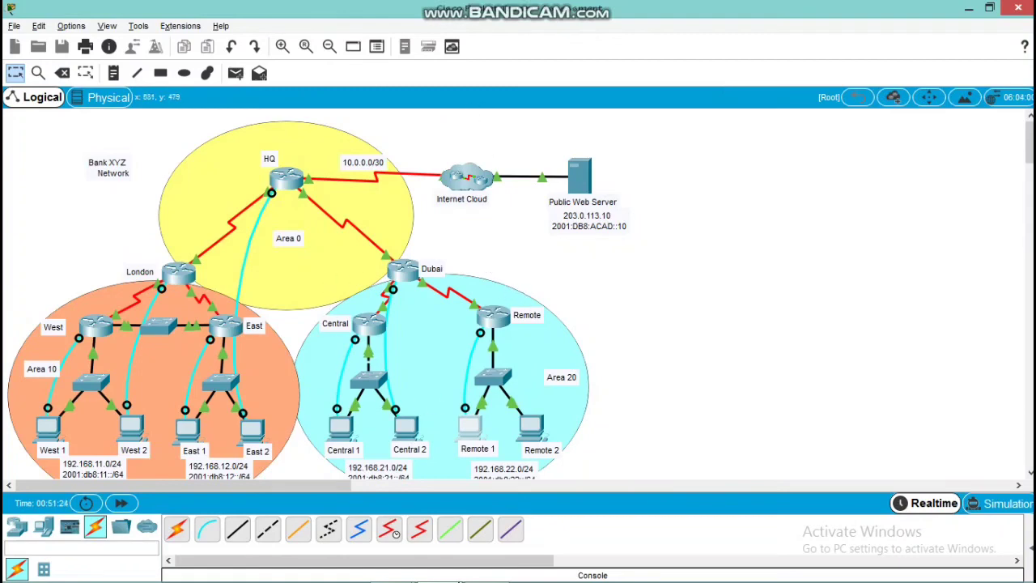
Bring up the PT Activity instructions and review the OSPF configuration requirements listed for each router
left_click(441, 567)
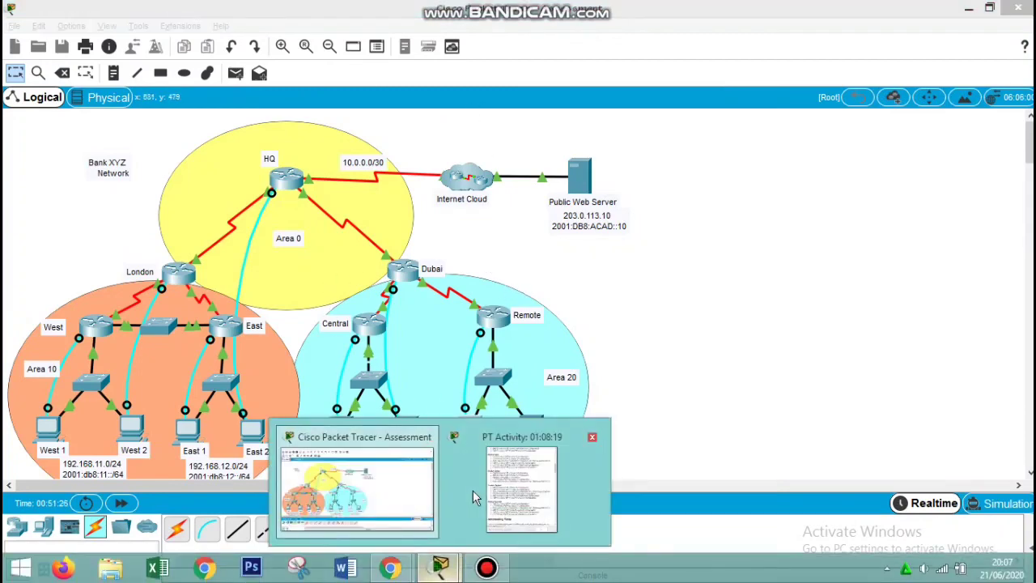
left_click(473, 489)
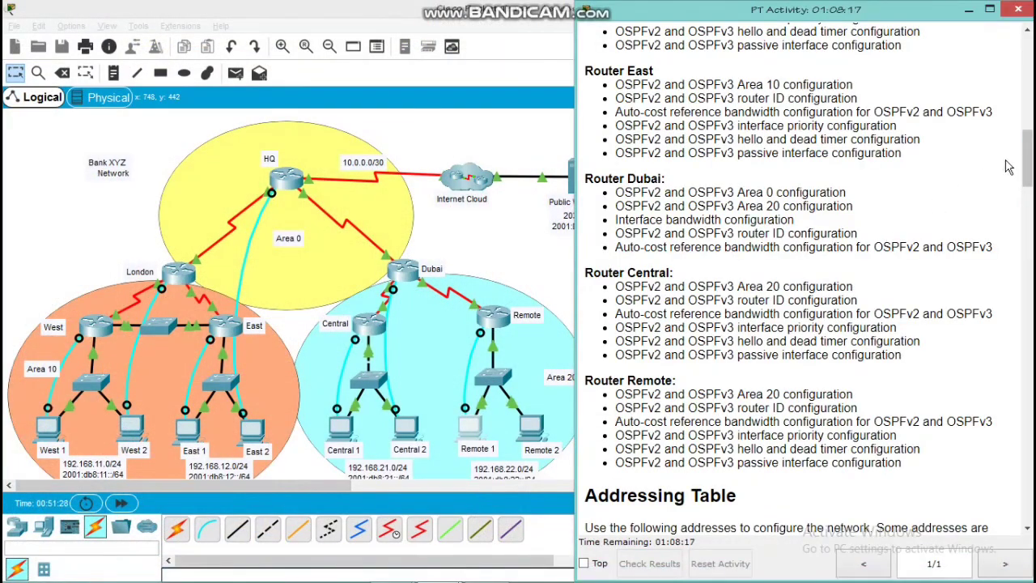
mouse_move(1023, 171)
left_mouse_down()
mouse_move(1025, 209)
mouse_move(1021, 186)
left_mouse_up()
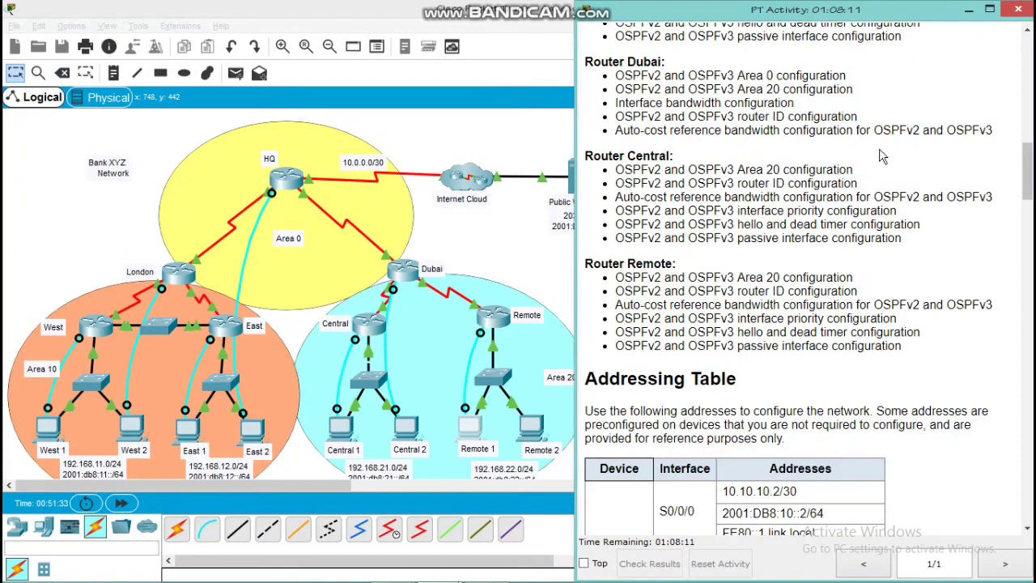
left_click_drag(1026, 188, 1026, 149)
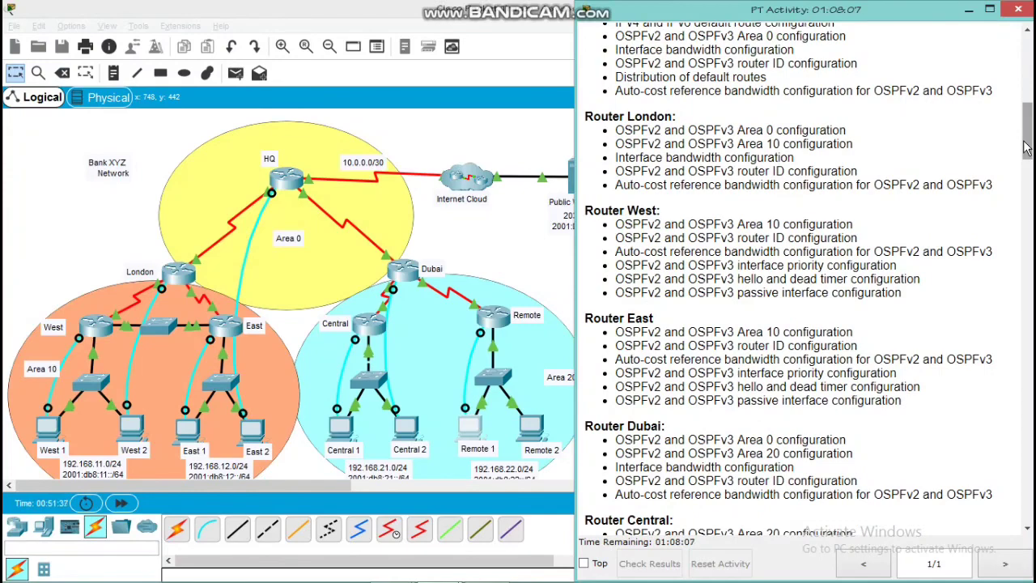